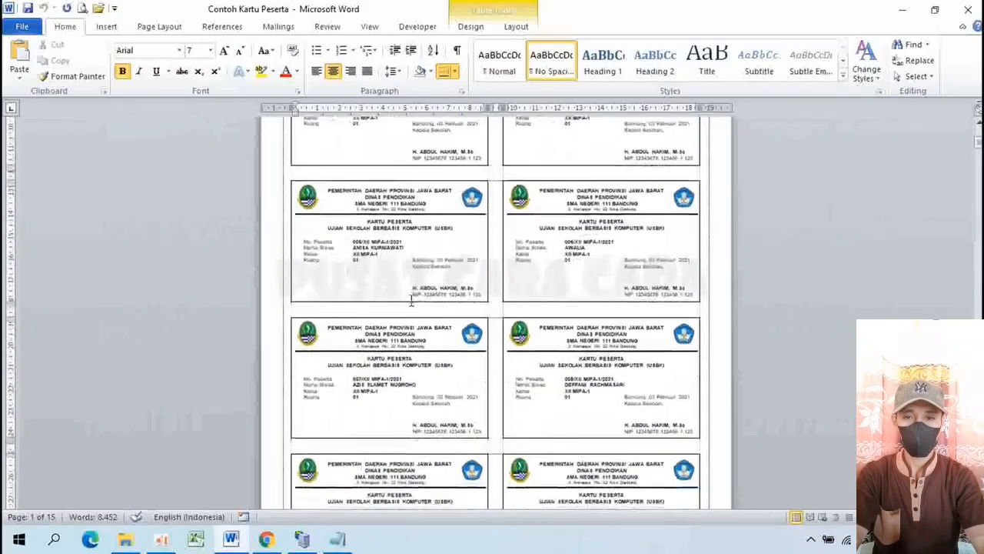
Step: Look through the sample exam participant cards on the first page, including the details of the uppermost cards
{"action": "scroll", "coordinate": [412, 302], "scroll_direction": "down", "scroll_amount": 2}
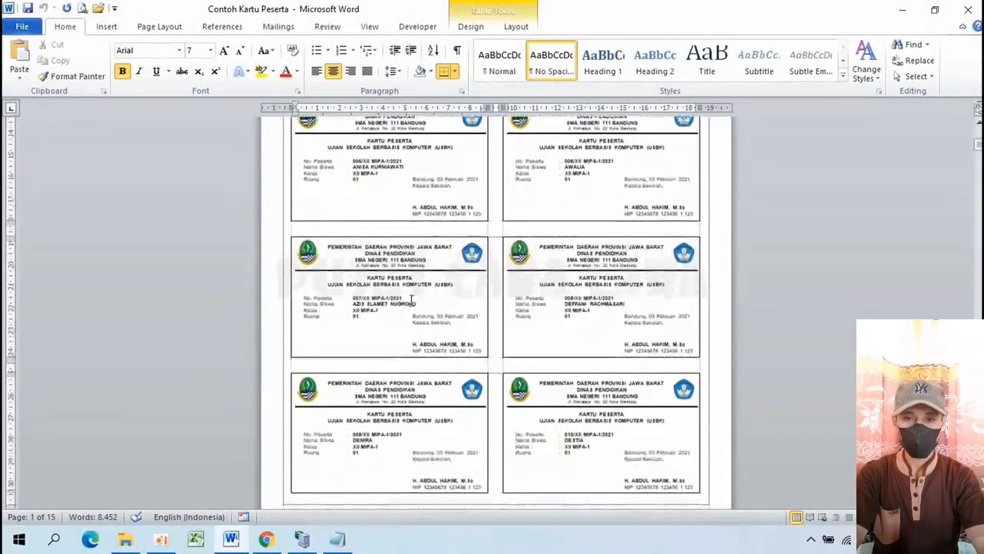
{"action": "scroll", "coordinate": [411, 300], "scroll_direction": "up", "scroll_amount": 6}
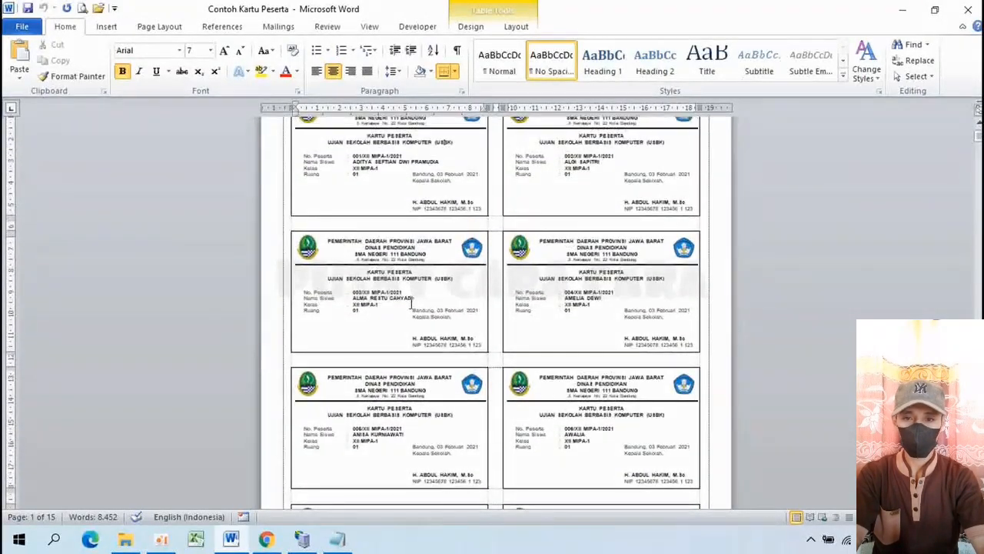
{"action": "scroll", "coordinate": [412, 300], "scroll_direction": "up", "scroll_amount": 2}
{"action": "scroll", "coordinate": [412, 300], "scroll_direction": "up", "scroll_amount": 2}
{"action": "scroll", "coordinate": [411, 299], "scroll_direction": "up", "scroll_amount": 4}
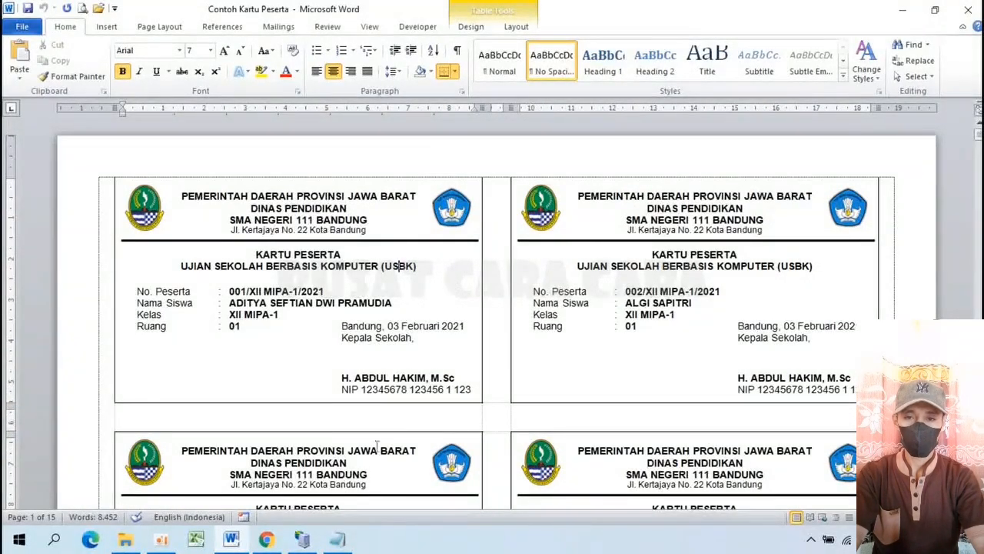
Step: Switch to Notepad and read the three stages of making exam participant cards with Mail Merge, highlighting each one
{"action": "left_click", "coordinate": [337, 540]}
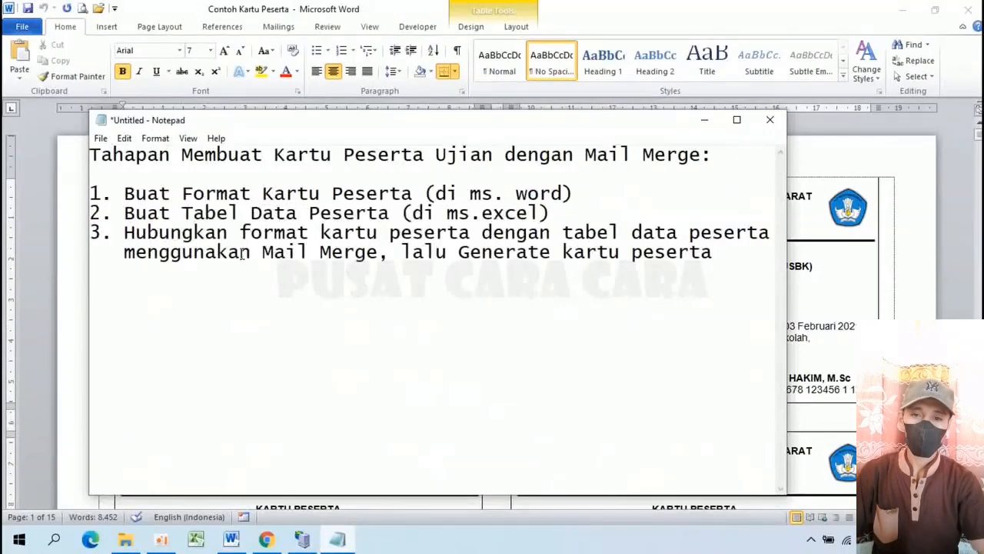
{"action": "left_click_drag", "start_coordinate": [124, 193], "coordinate": [572, 194]}
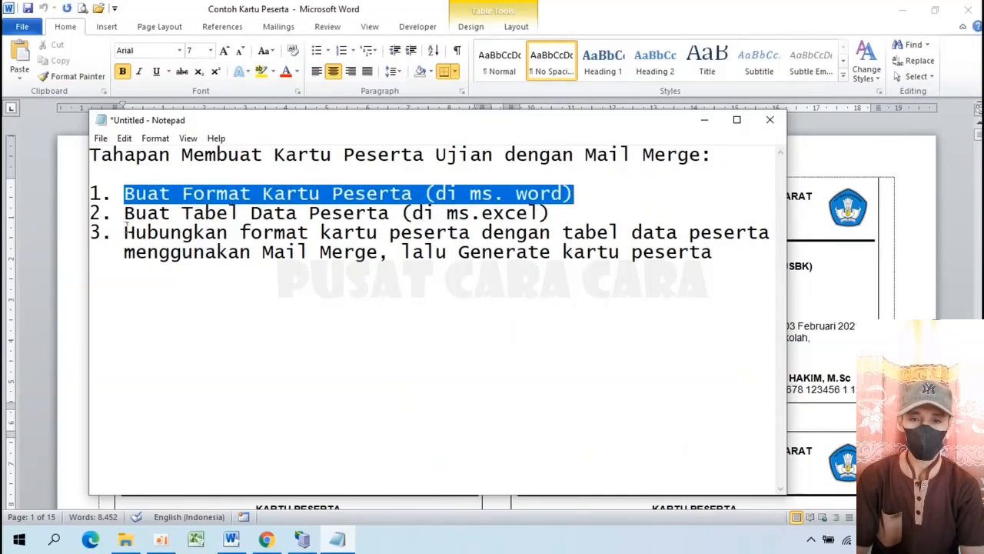
{"action": "left_click_drag", "start_coordinate": [125, 213], "coordinate": [551, 213]}
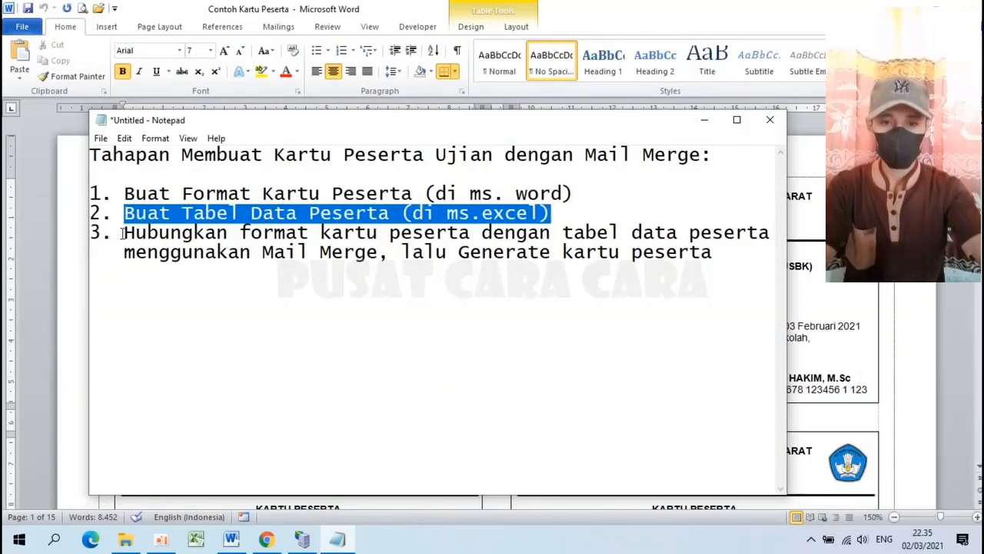
{"action": "left_click_drag", "start_coordinate": [122, 232], "coordinate": [730, 267]}
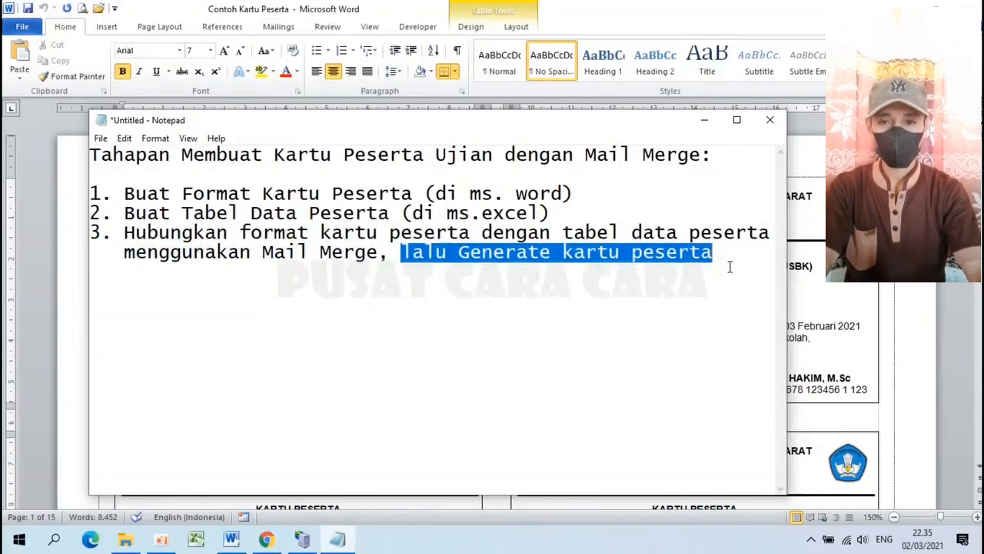
Step: Review the sample card page in Word again and highlight the first stage, "Buat Format Kartu Peserta", in the Notepad outline
{"action": "key", "text": "alt+Tab"}
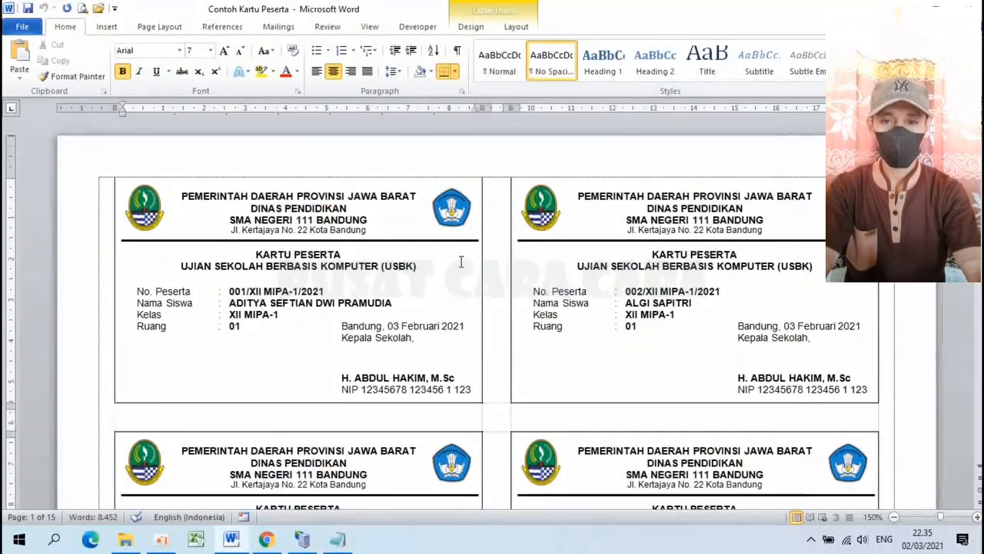
{"action": "scroll", "coordinate": [461, 262], "scroll_direction": "down", "scroll_amount": 7, "text": "ctrl"}
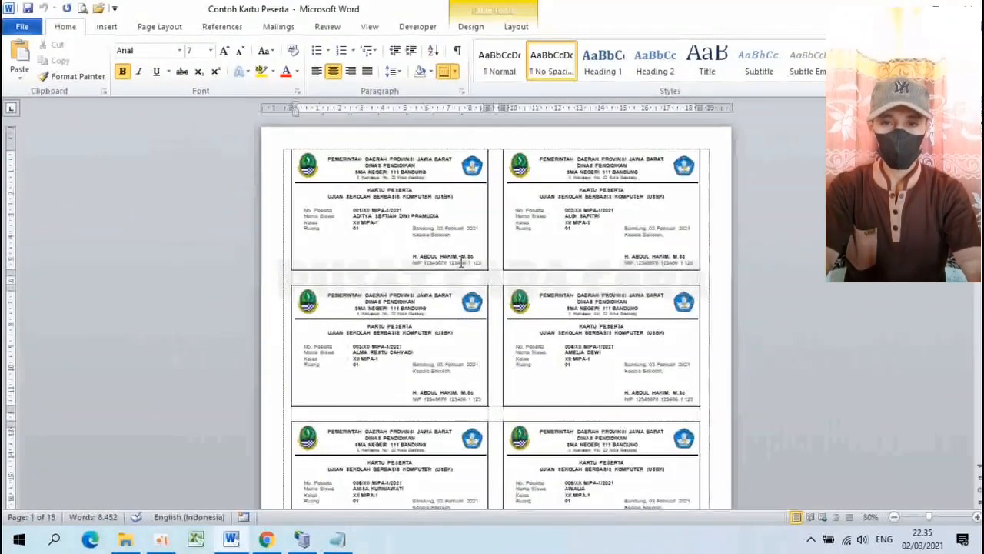
{"action": "scroll", "coordinate": [462, 263], "scroll_direction": "down", "scroll_amount": 10}
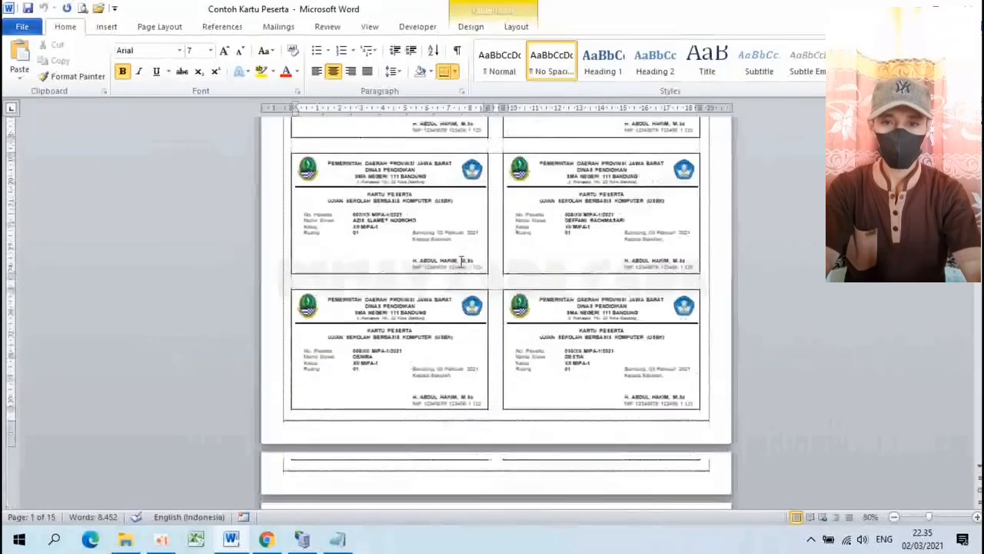
{"action": "scroll", "coordinate": [462, 263], "scroll_direction": "up", "scroll_amount": 10}
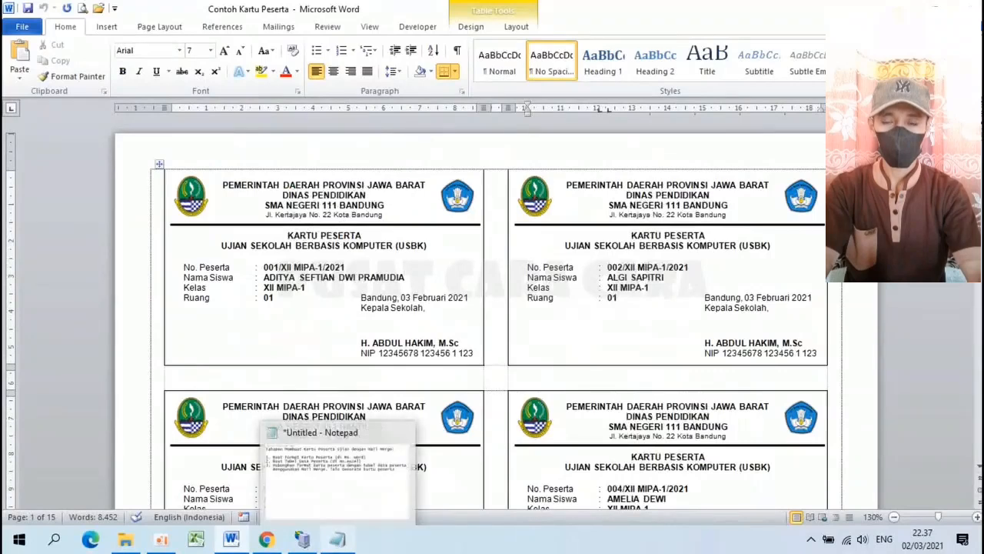
{"action": "left_click", "coordinate": [337, 538]}
{"action": "left_click_drag", "start_coordinate": [125, 193], "coordinate": [448, 193]}
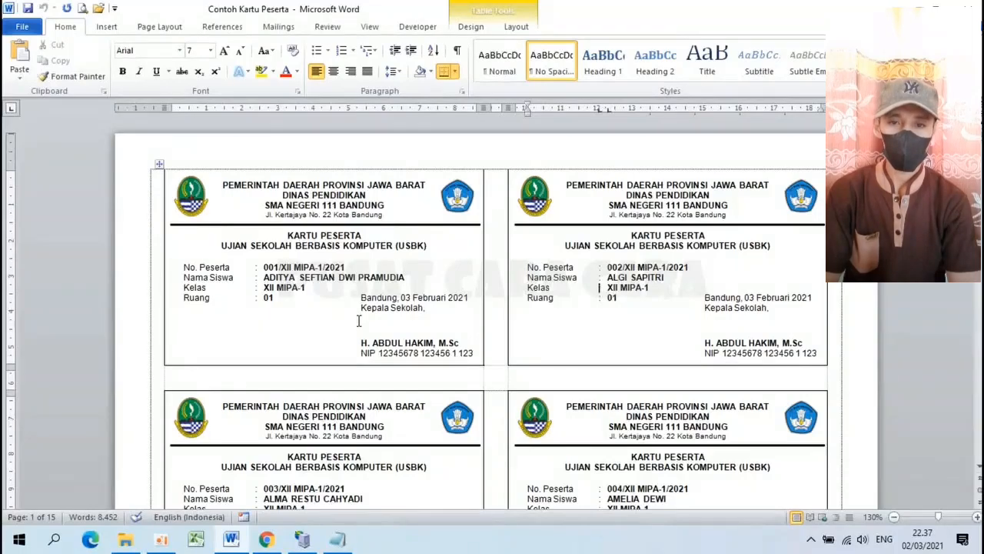
Step: Create a blank Word document and set a custom paper size 21,5 cm wide and 33 cm high
{"action": "key", "text": "ctrl+n"}
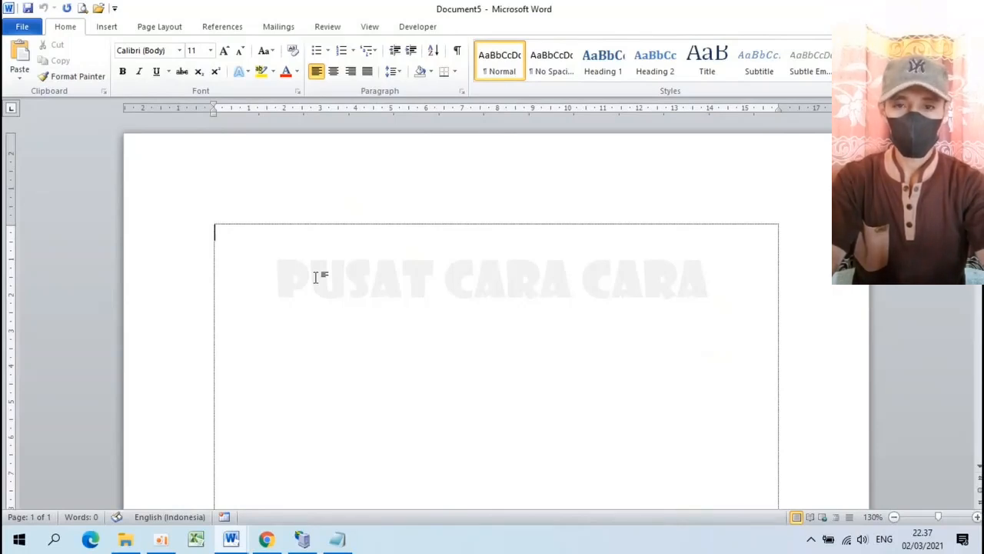
{"action": "left_click", "coordinate": [163, 27]}
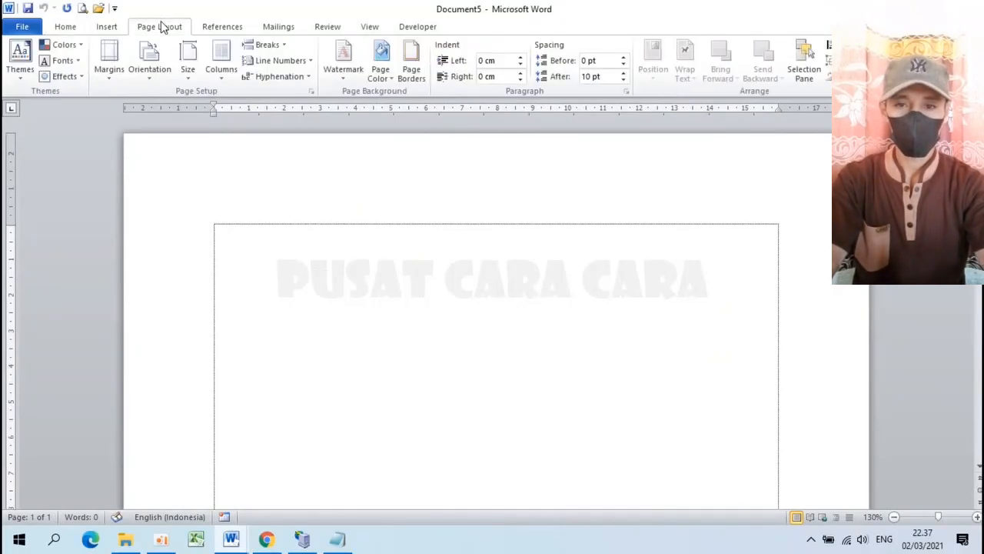
{"action": "left_click", "coordinate": [193, 78]}
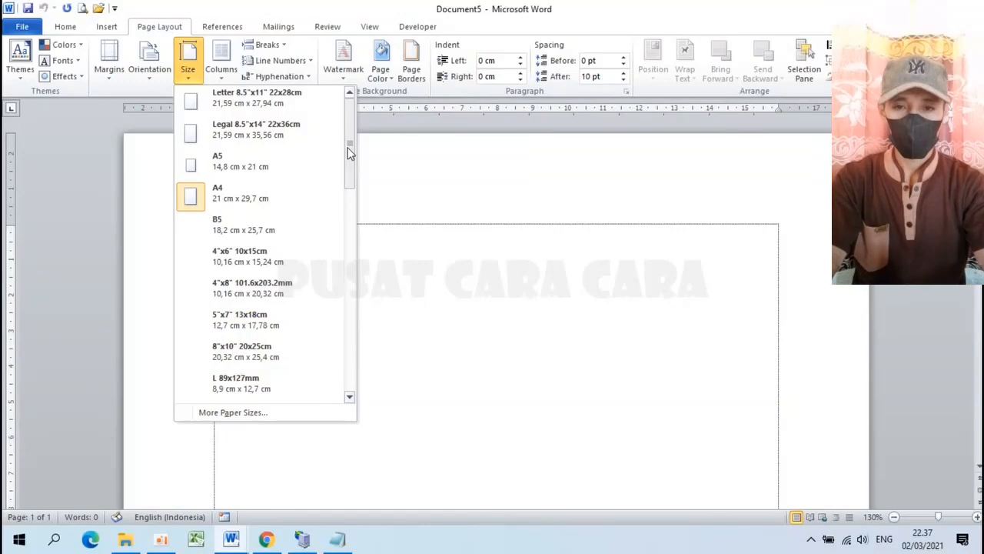
{"action": "left_click_drag", "start_coordinate": [350, 152], "coordinate": [347, 373]}
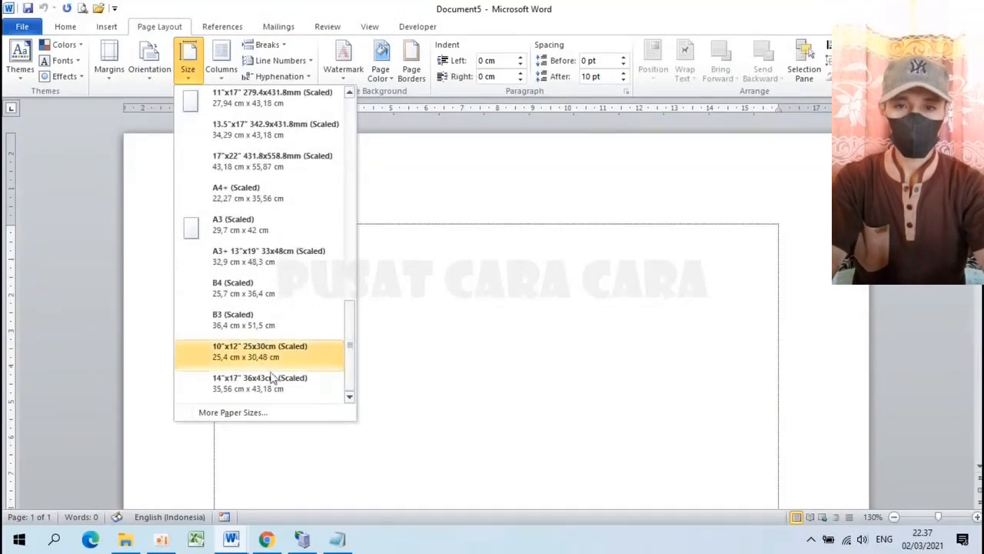
{"action": "left_click", "coordinate": [234, 413]}
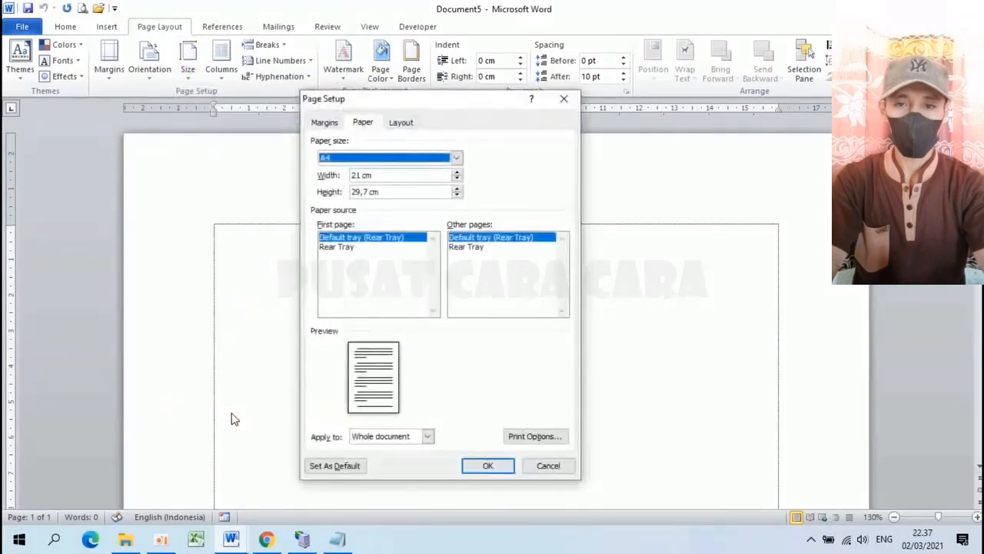
{"action": "left_click", "coordinate": [362, 175]}
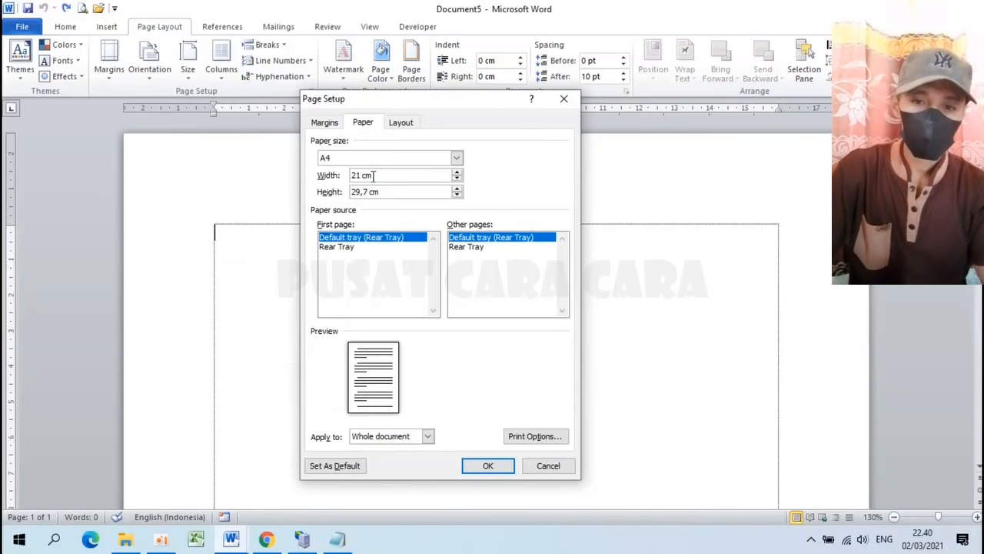
{"action": "type", "text": ",5"}
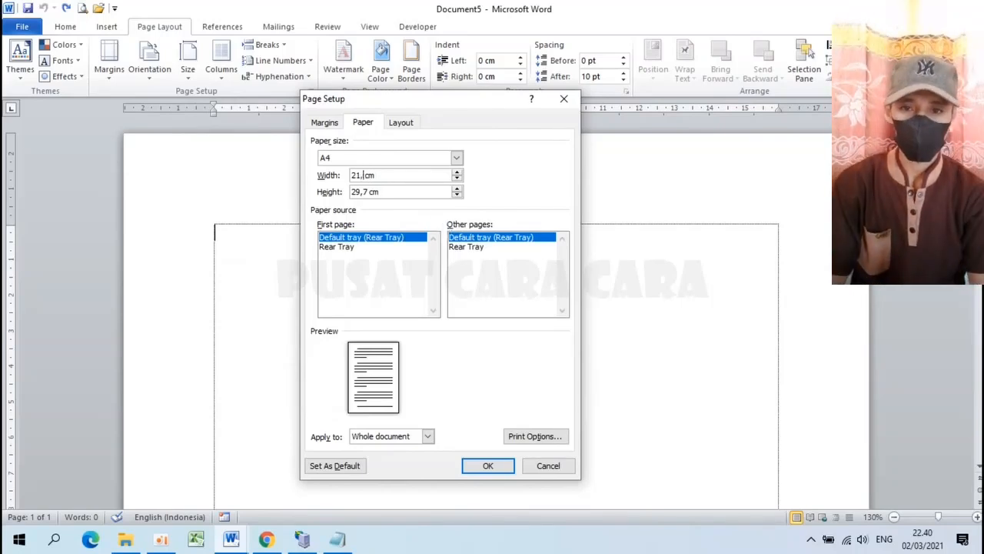
{"action": "left_click", "coordinate": [368, 191]}
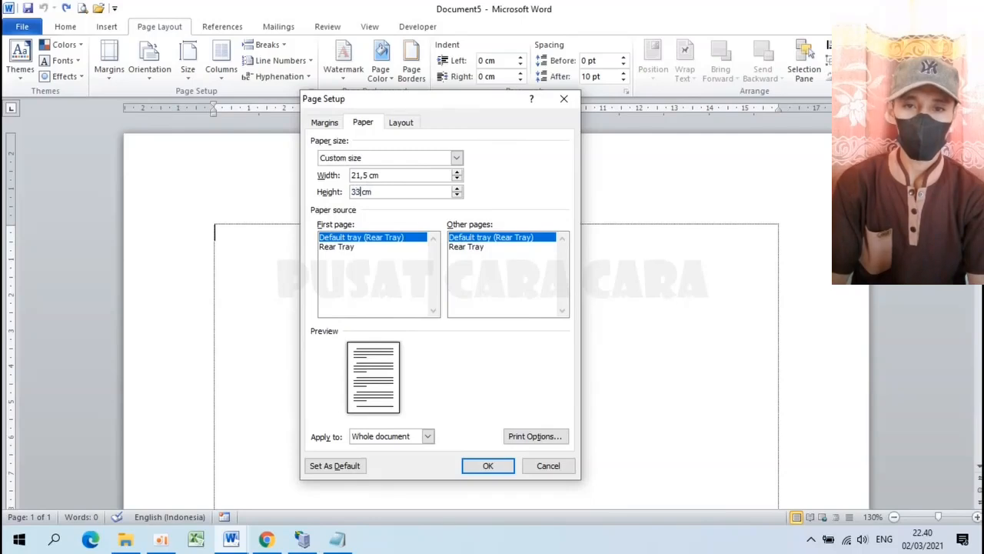
{"action": "left_click", "coordinate": [364, 175]}
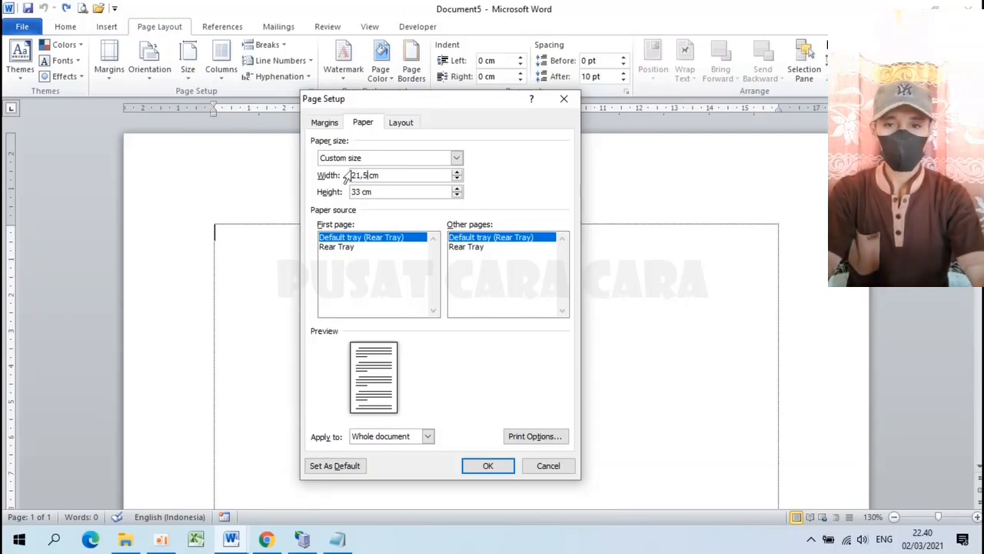
Step: Set the top, bottom, left and right page margins to 1 cm and apply the page setup
{"action": "left_click", "coordinate": [326, 123]}
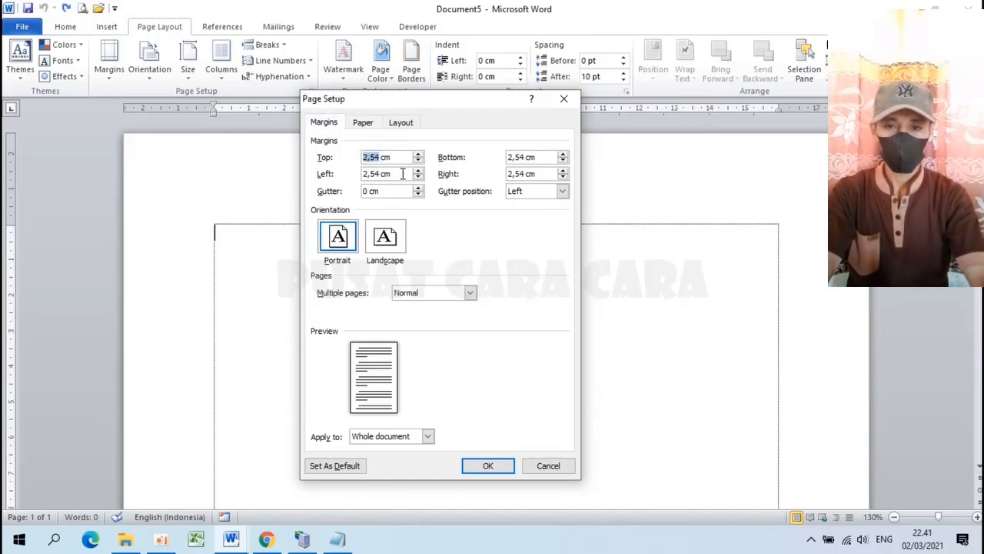
{"action": "type", "text": "1"}
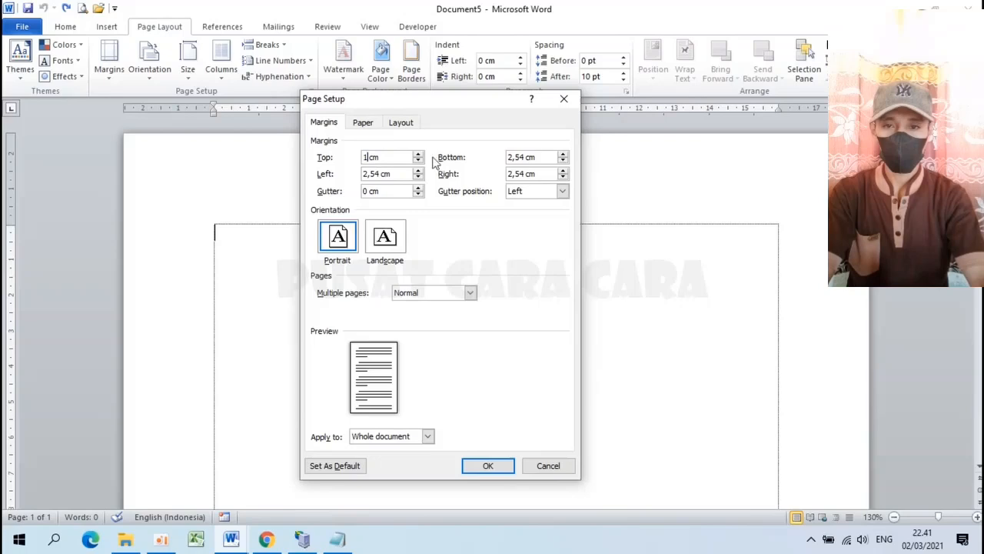
{"action": "double_click", "coordinate": [525, 156]}
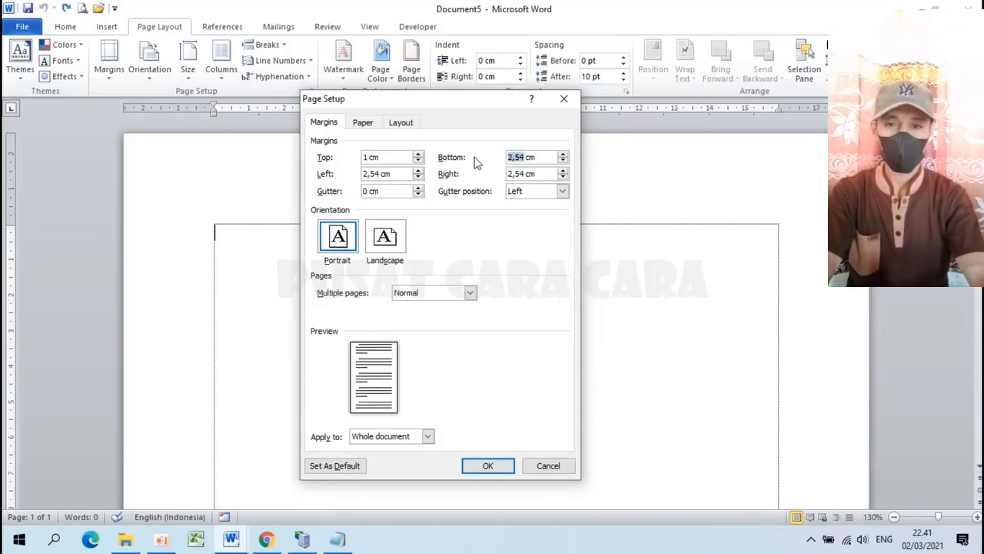
{"action": "type", "text": "1"}
{"action": "double_click", "coordinate": [380, 174]}
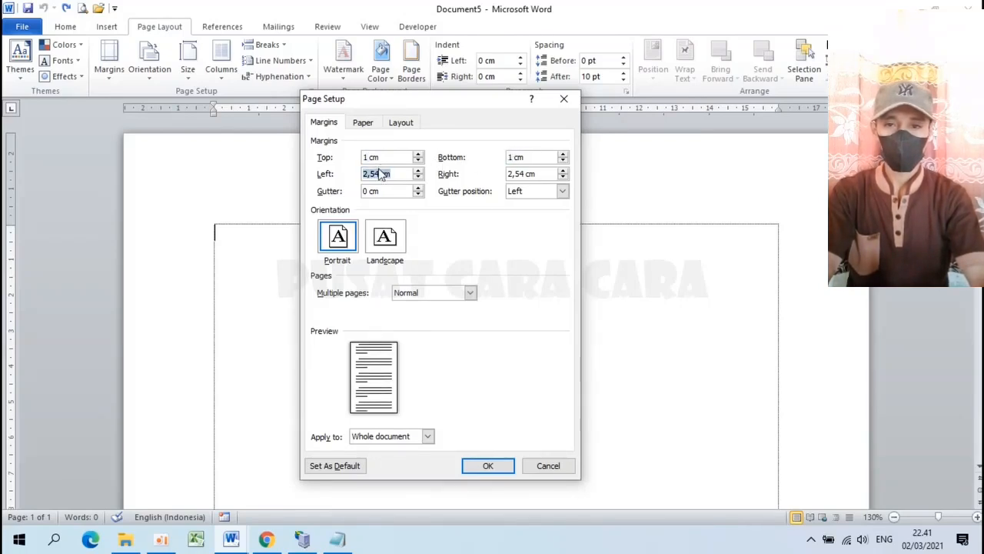
{"action": "type", "text": "1"}
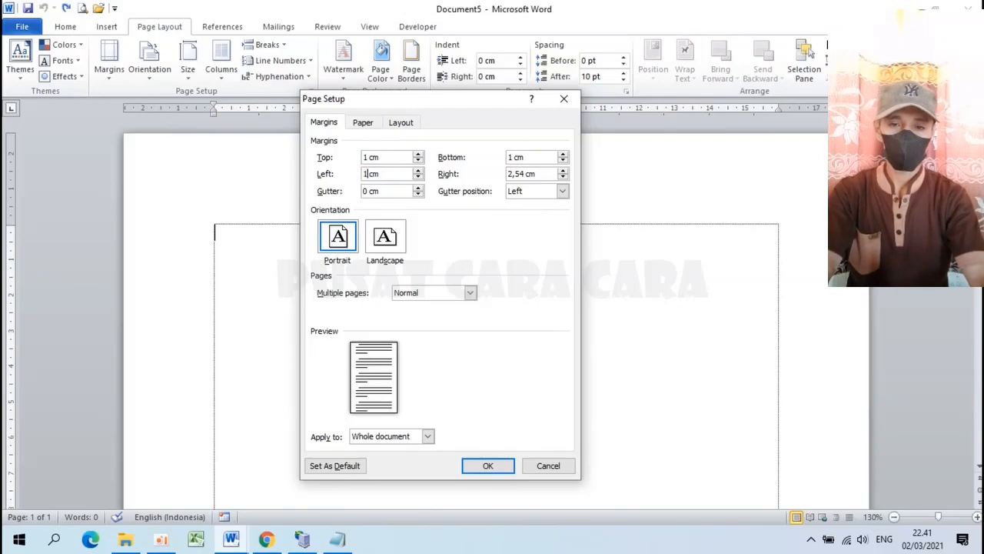
{"action": "double_click", "coordinate": [517, 174]}
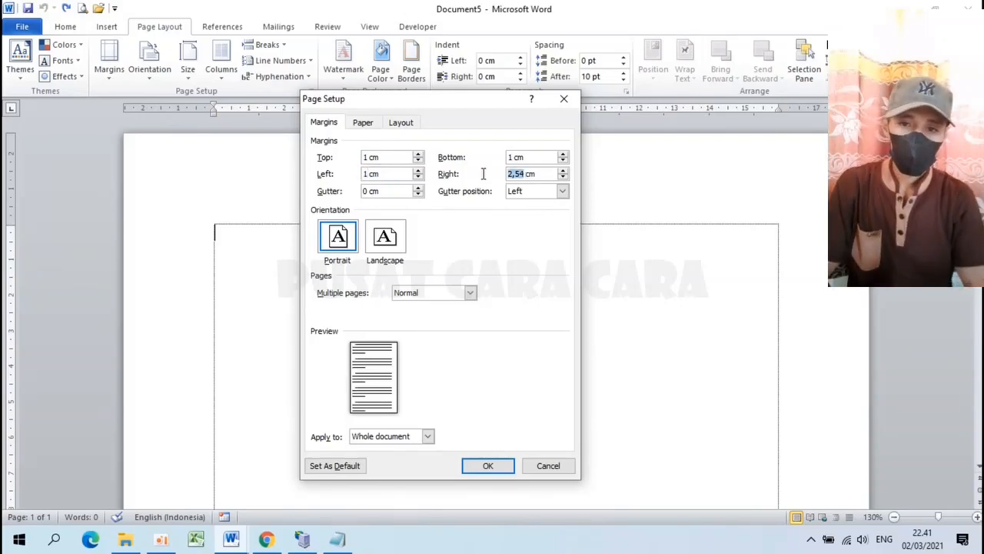
{"action": "type", "text": "1"}
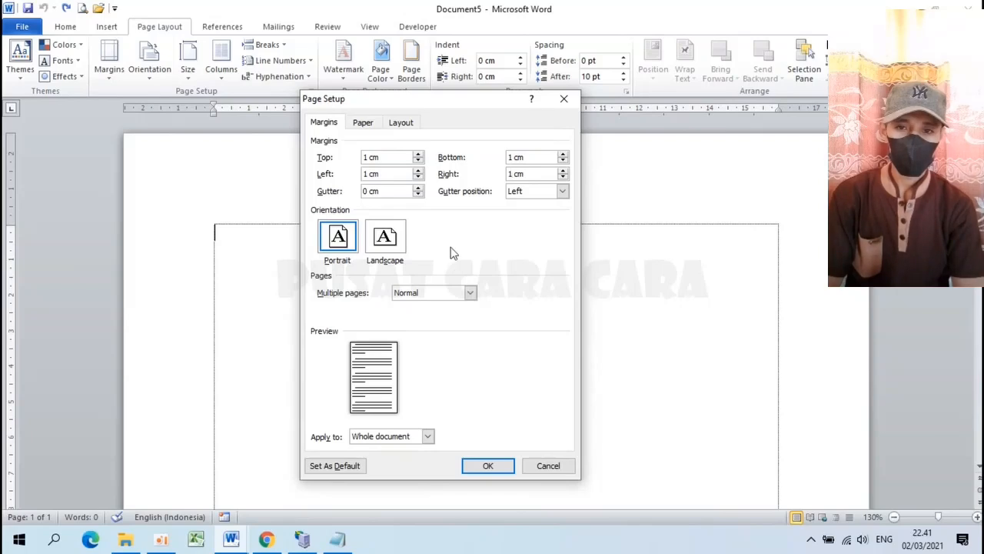
{"action": "left_click", "coordinate": [502, 466]}
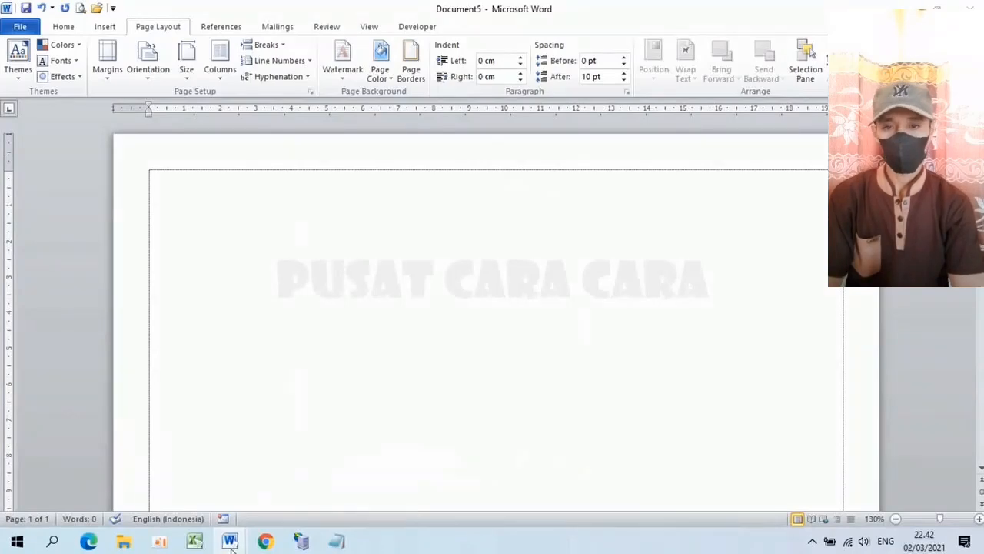
Step: Switch to the Contoh Kartu Peserta document and examine the table cells holding the two cards in the first row
{"action": "mouse_move", "coordinate": [233, 547]}
{"action": "left_click", "coordinate": [195, 480]}
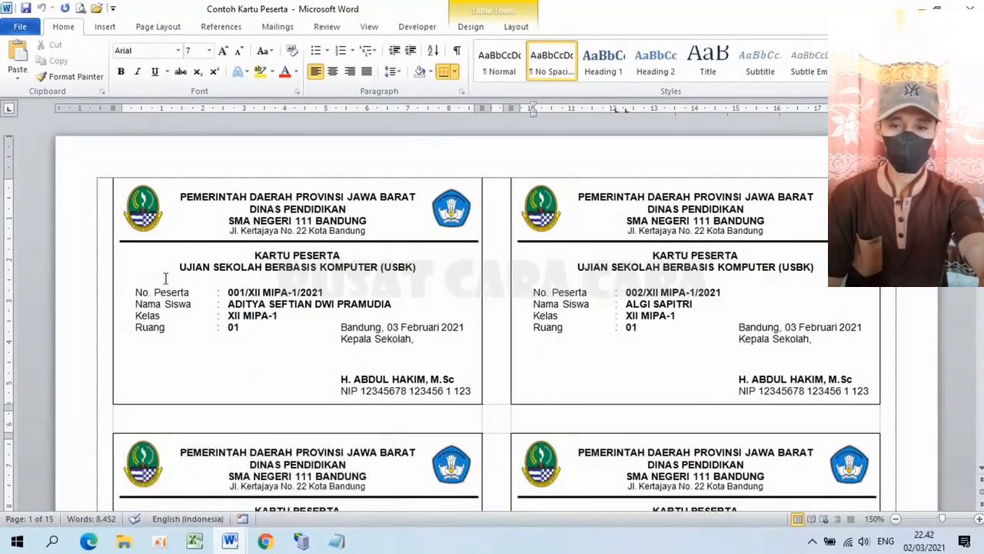
{"action": "left_click", "coordinate": [113, 267]}
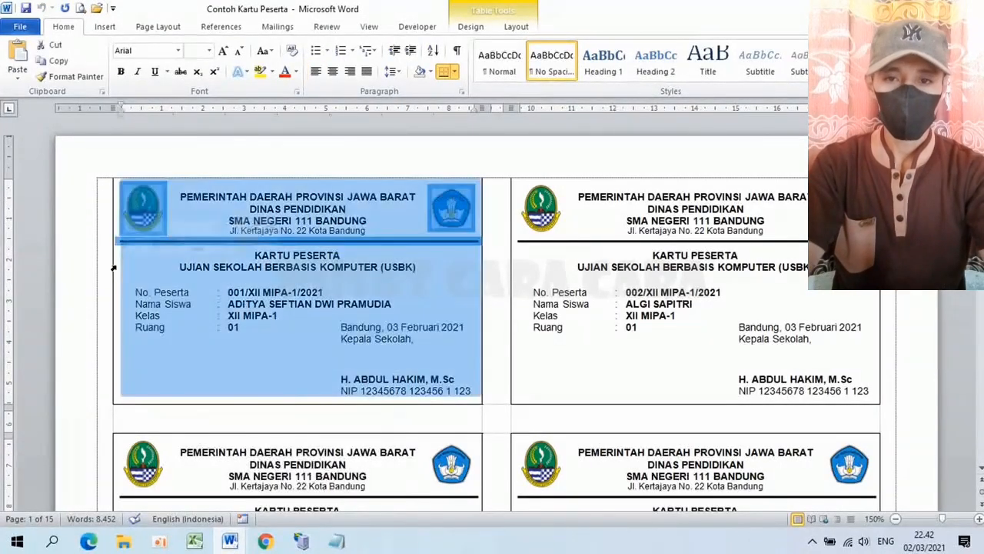
{"action": "left_click", "coordinate": [512, 273]}
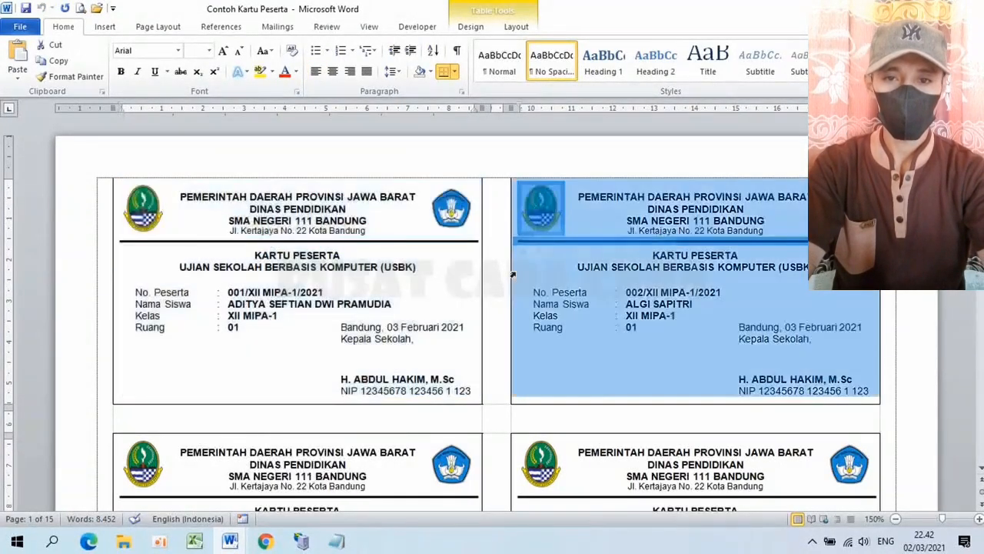
{"action": "left_click", "coordinate": [231, 542]}
{"action": "left_click", "coordinate": [311, 492]}
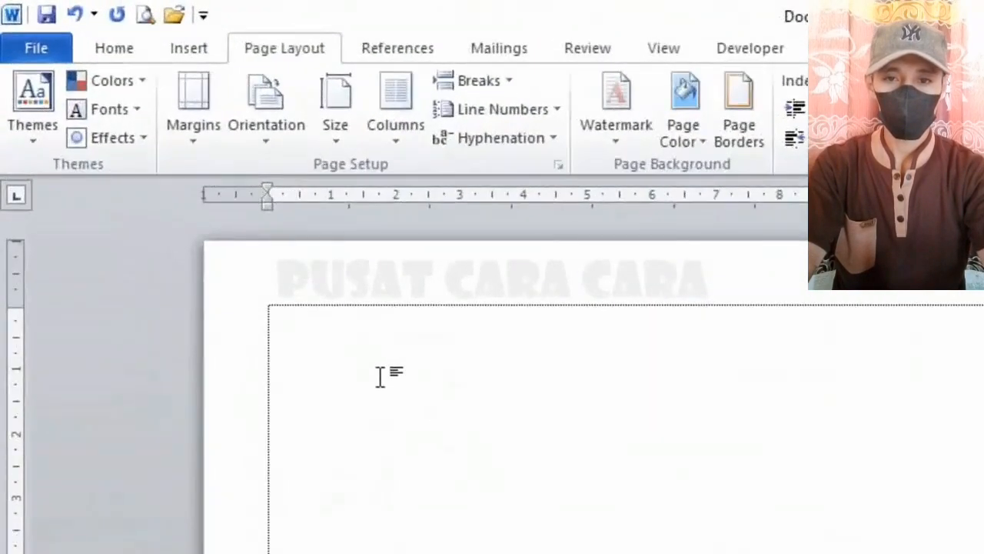
{"action": "left_click", "coordinate": [206, 52]}
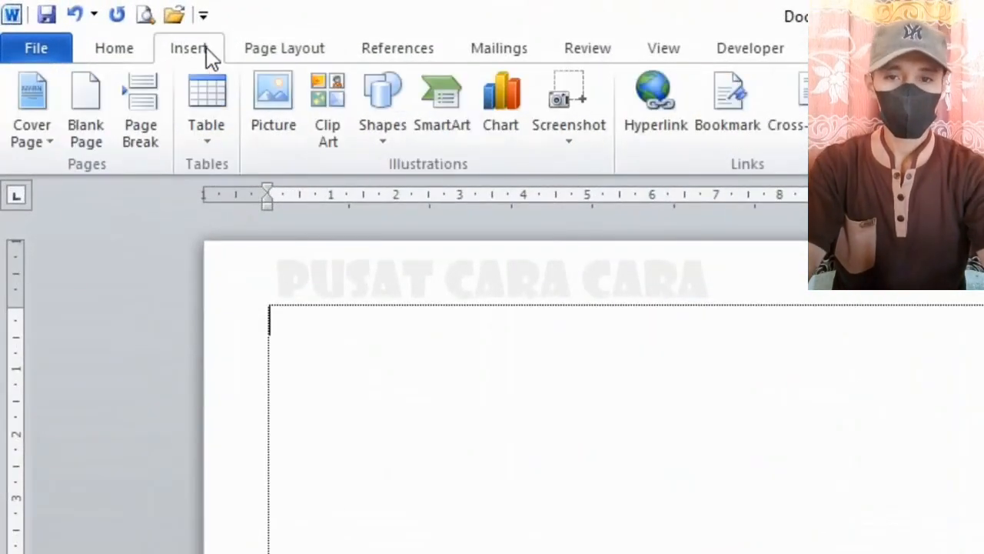
{"action": "left_click", "coordinate": [202, 123]}
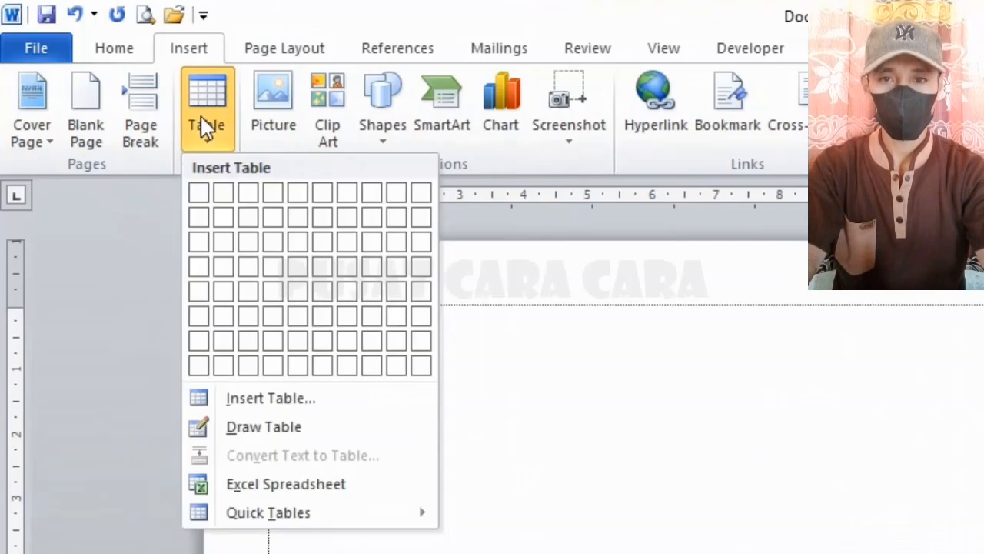
{"action": "left_click", "coordinate": [307, 396]}
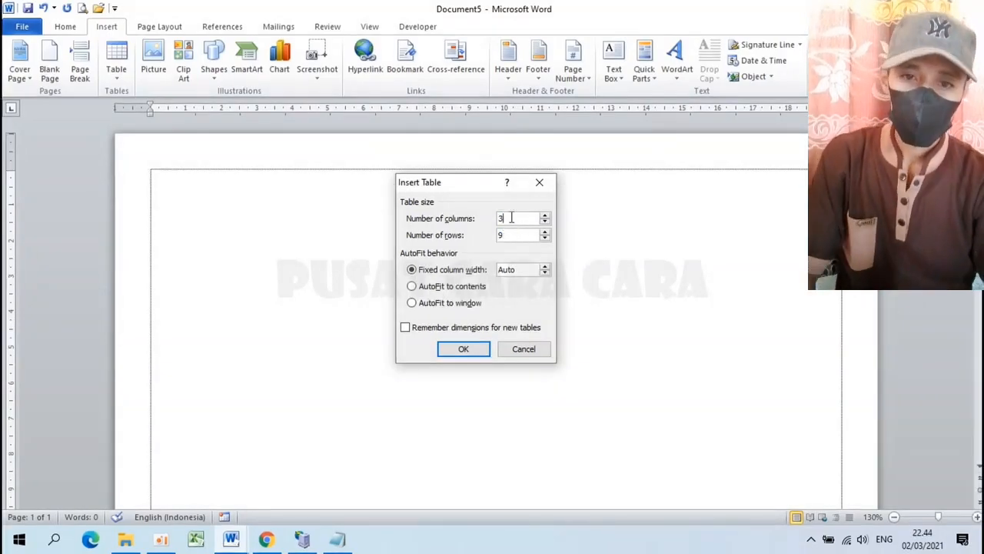
{"action": "left_click", "coordinate": [511, 236]}
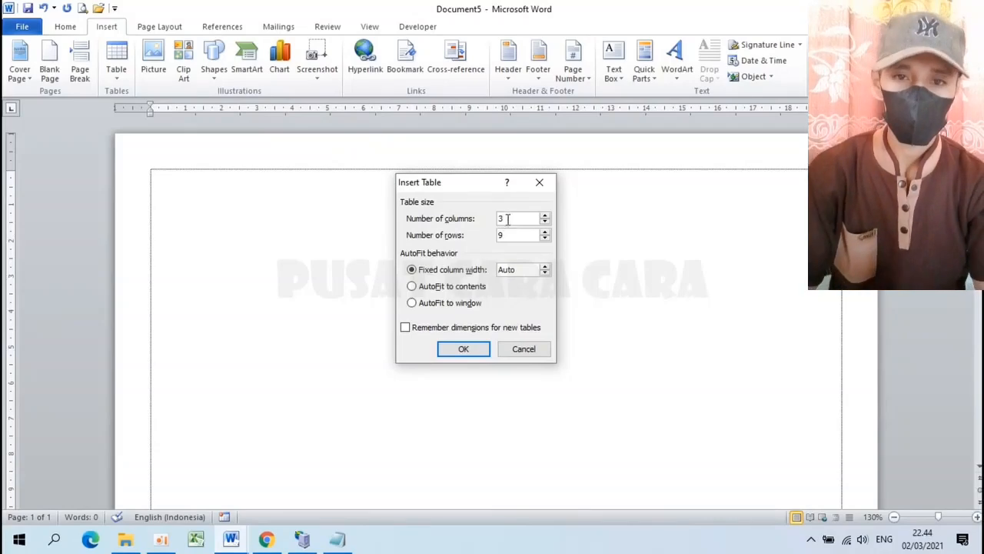
{"action": "left_click", "coordinate": [516, 349]}
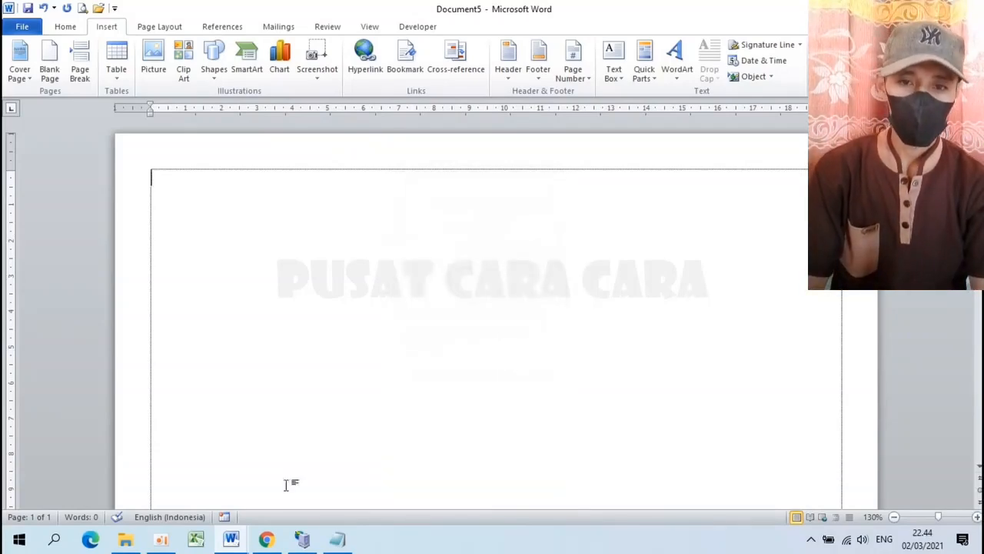
Step: Switch to the Contoh Kartu Peserta document and examine its table columns: the two card columns and the narrow gap column between them
{"action": "mouse_move", "coordinate": [243, 541]}
{"action": "left_click", "coordinate": [150, 472]}
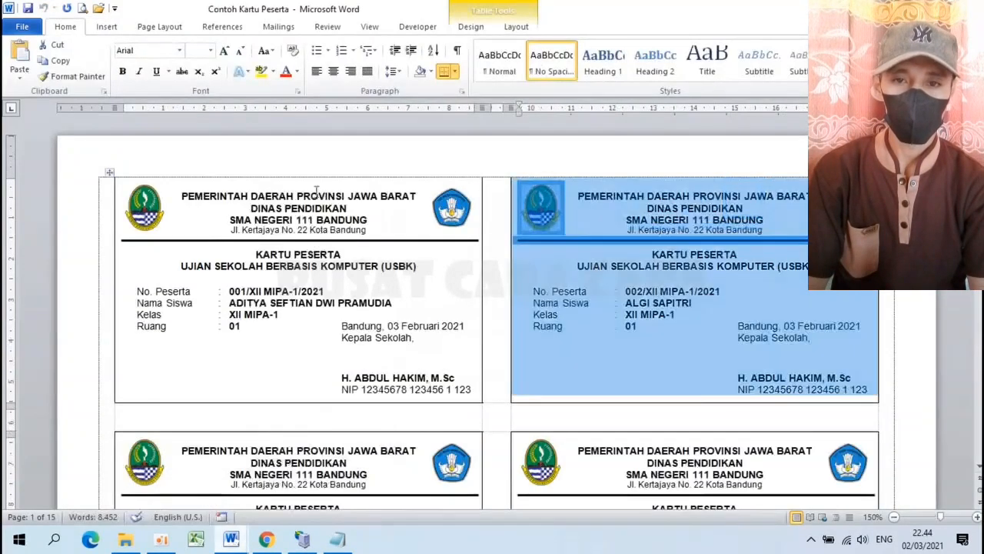
{"action": "left_click", "coordinate": [315, 192]}
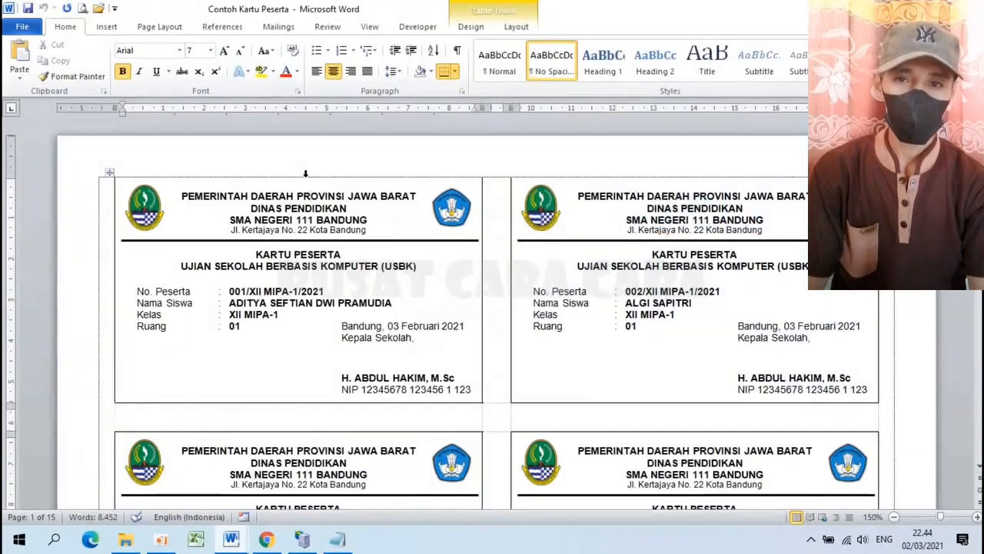
{"action": "left_click", "coordinate": [305, 173]}
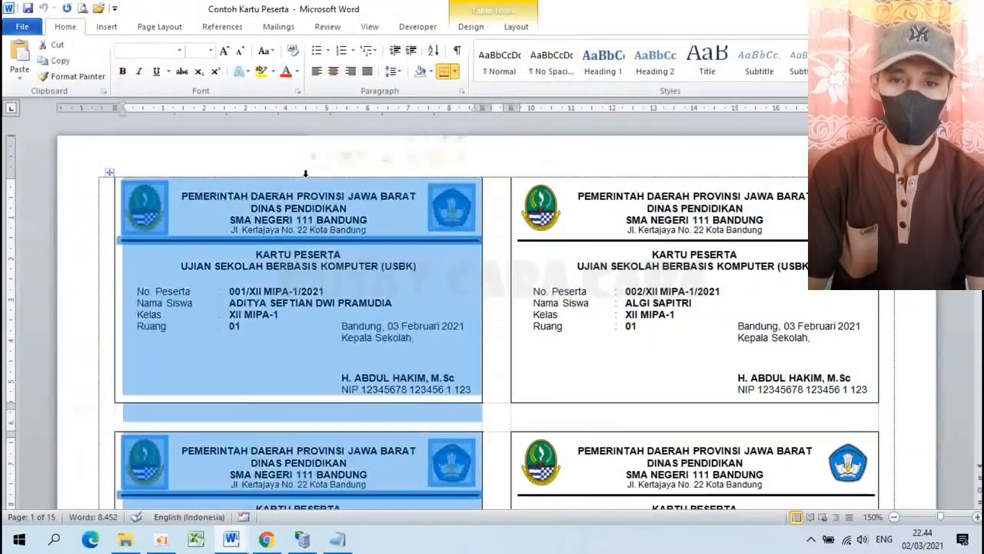
{"action": "left_click", "coordinate": [503, 175]}
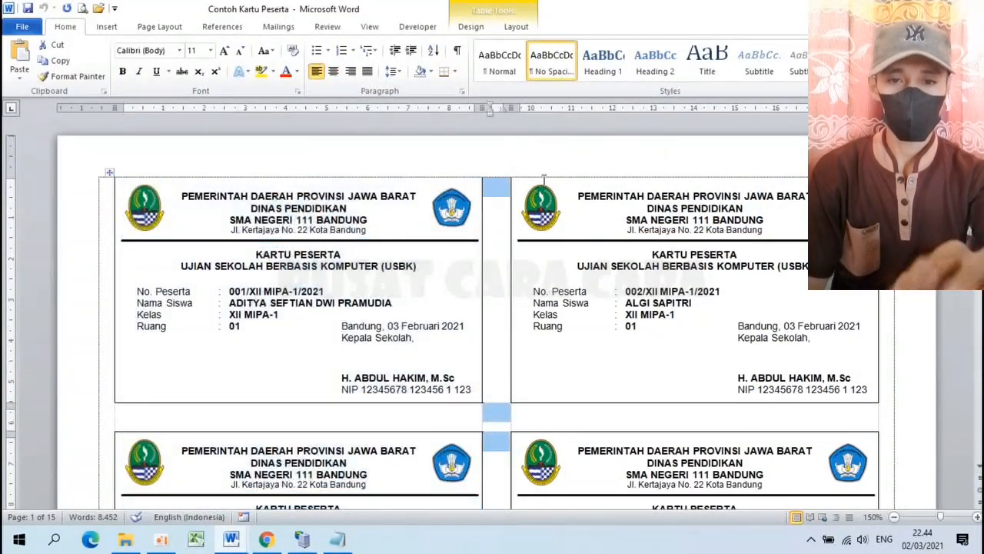
{"action": "left_click", "coordinate": [694, 174]}
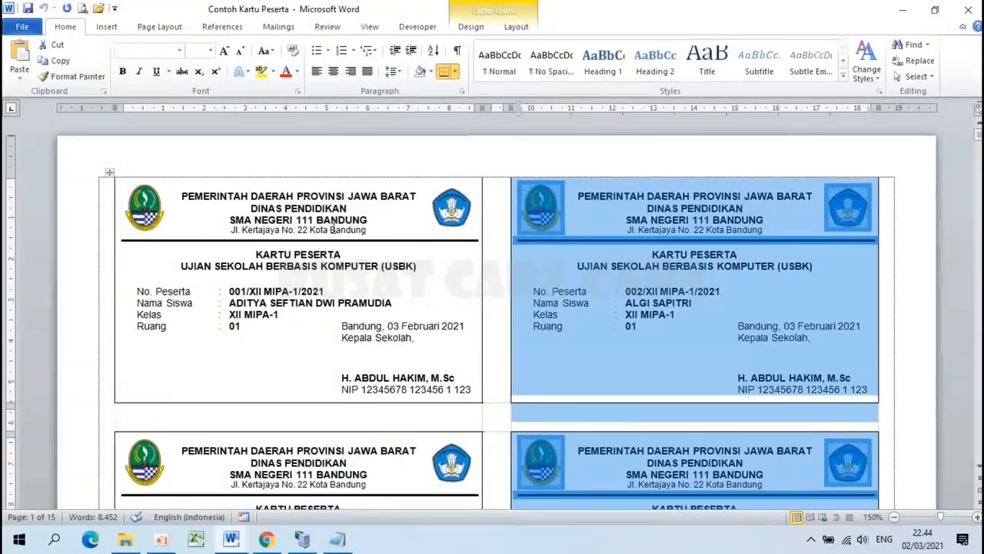
Step: Examine the sample table's rows on the first page: the card rows and the narrow spacer rows between them
{"action": "scroll", "coordinate": [341, 230], "scroll_direction": "down", "scroll_amount": 6, "text": "ctrl"}
{"action": "scroll", "coordinate": [332, 226], "scroll_direction": "down", "scroll_amount": 2, "text": "ctrl"}
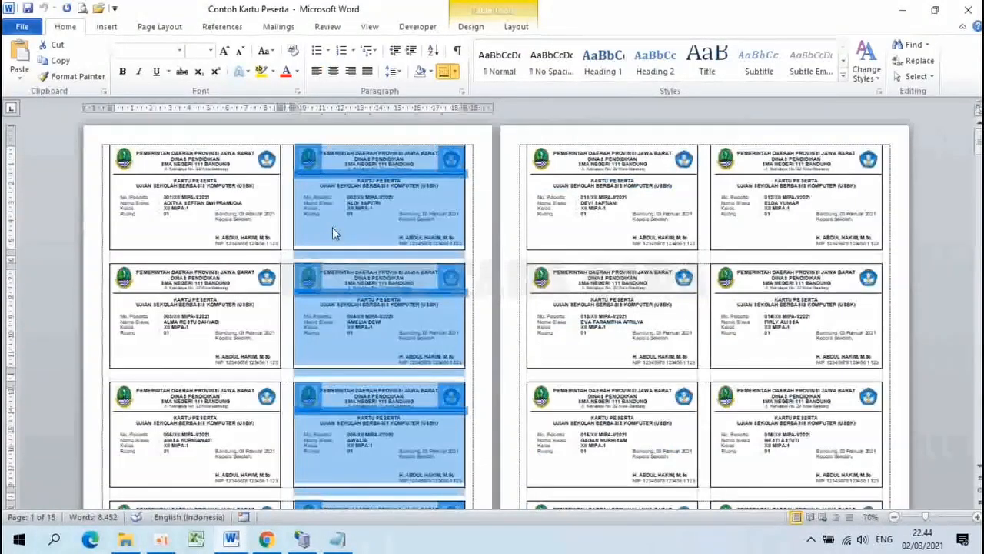
{"action": "scroll", "coordinate": [332, 227], "scroll_direction": "down", "scroll_amount": 2}
{"action": "left_click", "coordinate": [96, 187]}
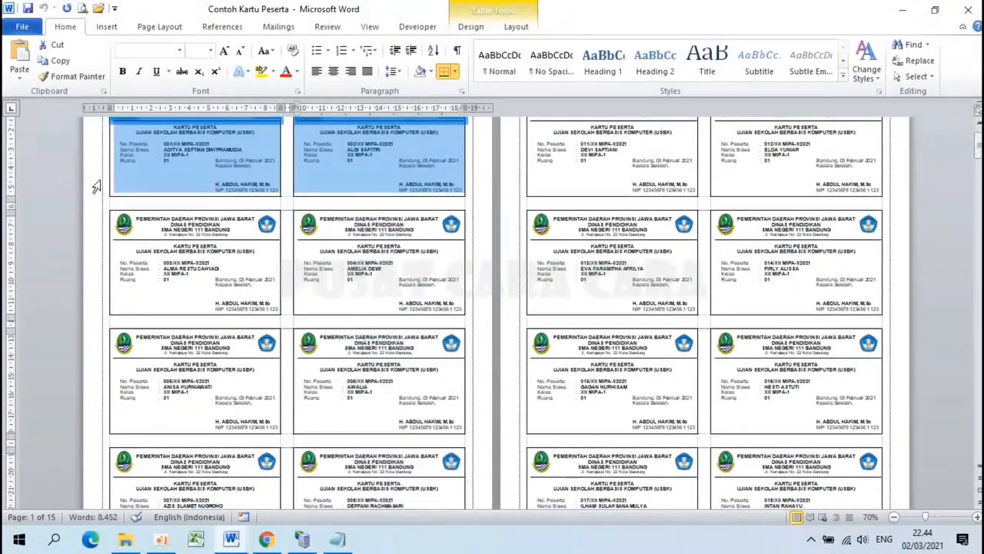
{"action": "left_click", "coordinate": [95, 274]}
{"action": "scroll", "coordinate": [95, 275], "scroll_direction": "down", "scroll_amount": 2}
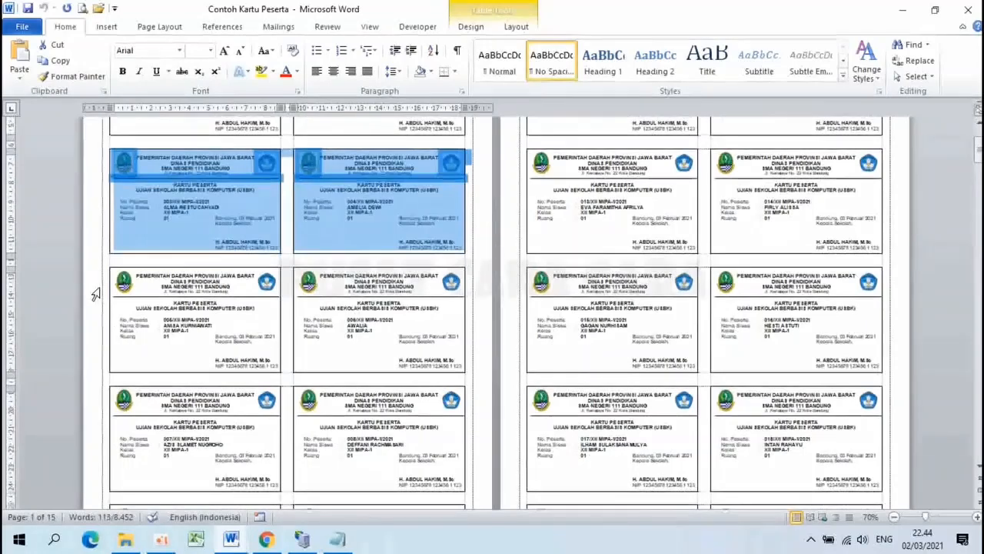
{"action": "left_click", "coordinate": [94, 331]}
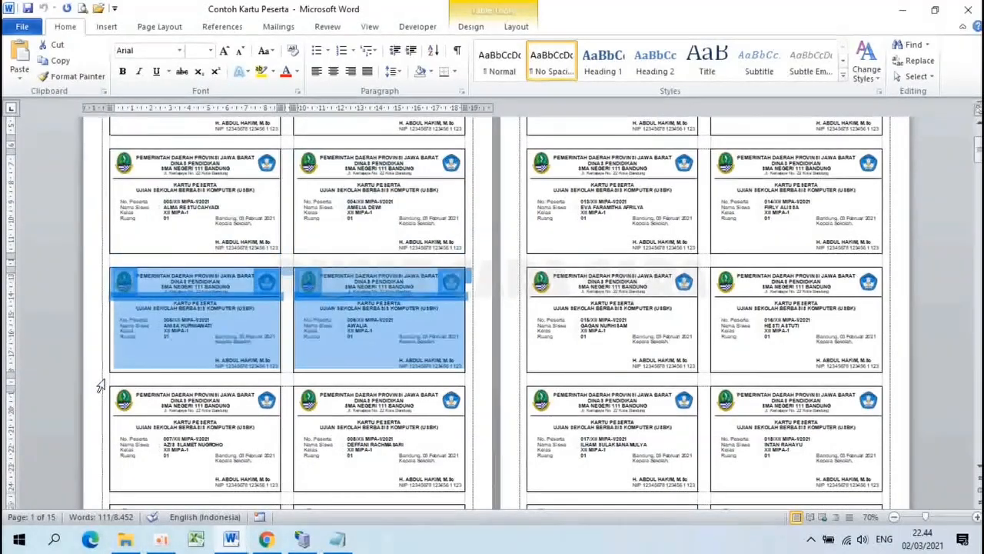
{"action": "scroll", "coordinate": [100, 385], "scroll_direction": "down", "scroll_amount": 2}
{"action": "scroll", "coordinate": [100, 385], "scroll_direction": "up", "scroll_amount": 5}
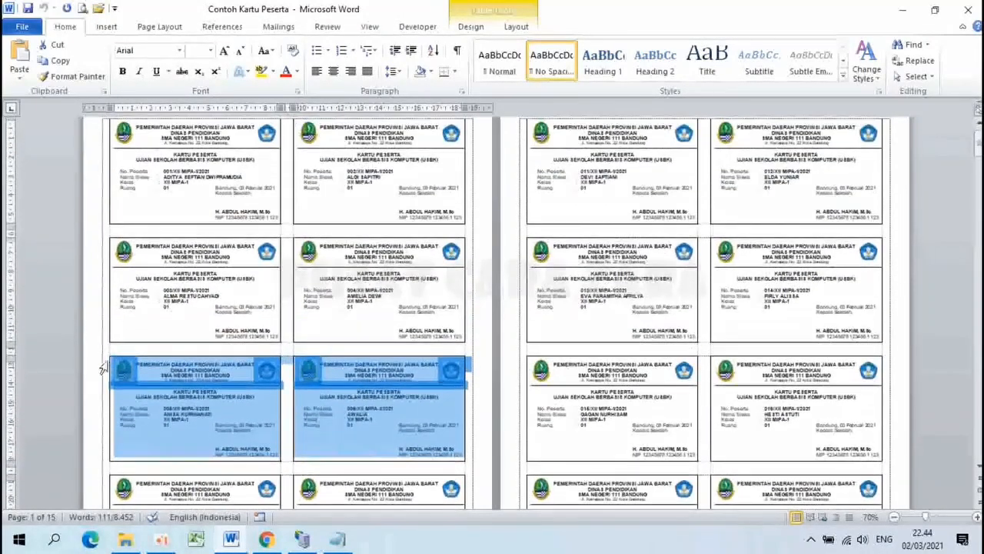
{"action": "left_click", "coordinate": [100, 237]}
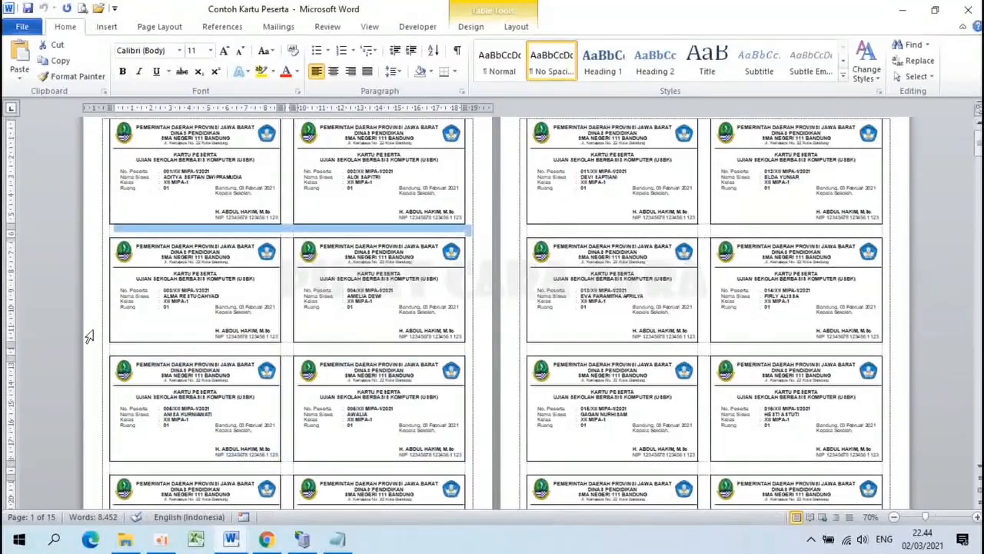
{"action": "left_click", "coordinate": [92, 356]}
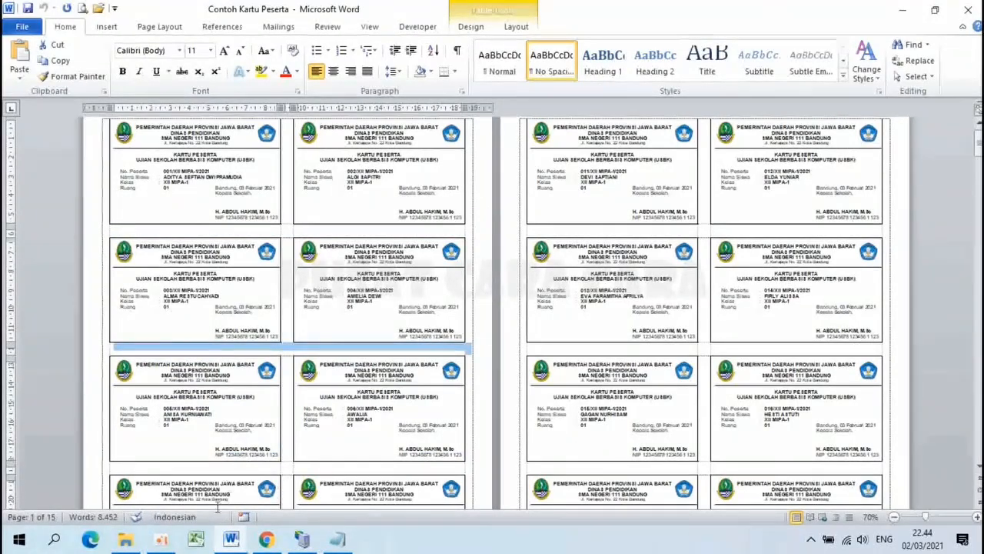
Step: Return to the new blank document and insert a table with 3 columns and 9 rows
{"action": "left_click", "coordinate": [232, 540]}
{"action": "left_click", "coordinate": [333, 460]}
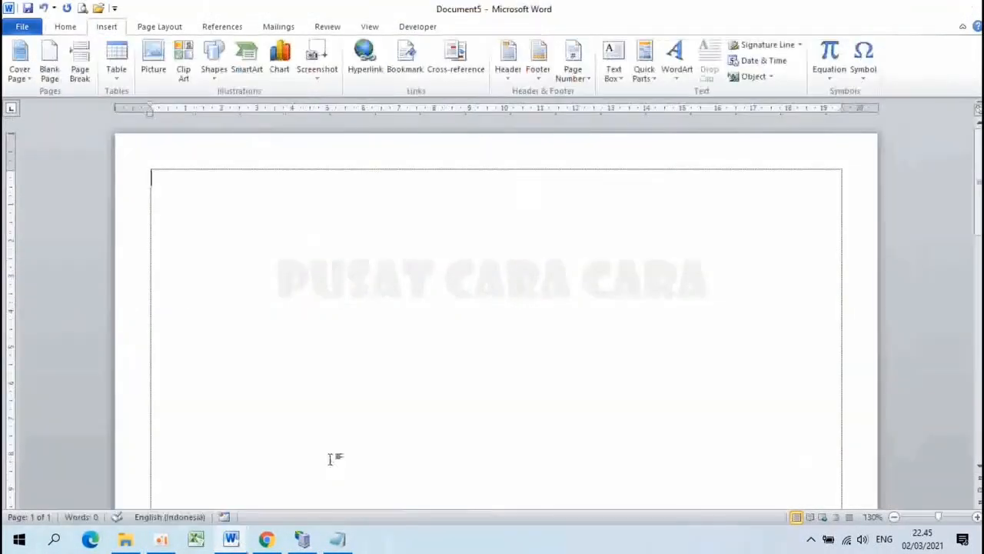
{"action": "left_click", "coordinate": [116, 69]}
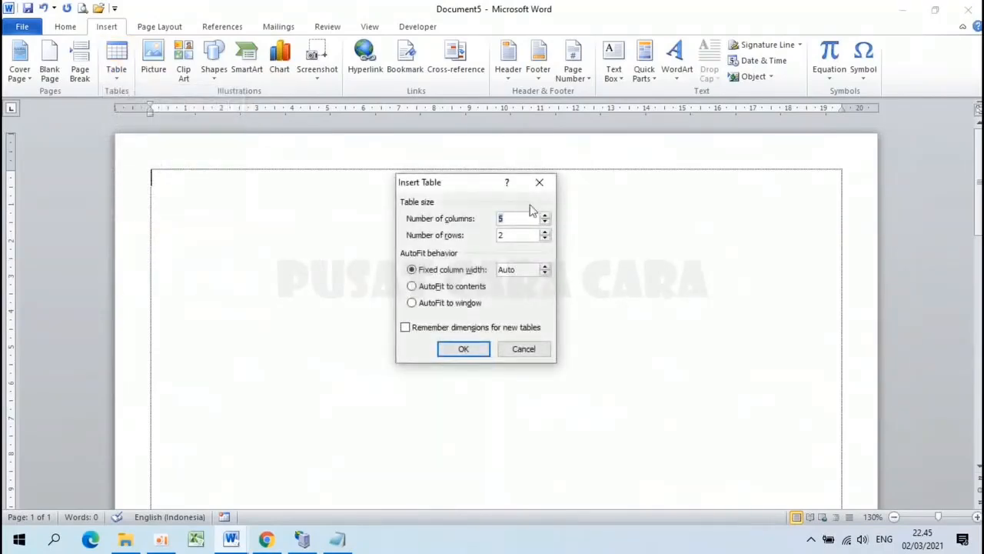
{"action": "type", "text": "3"}
{"action": "type", "text": "9"}
{"action": "left_click", "coordinate": [463, 349]}
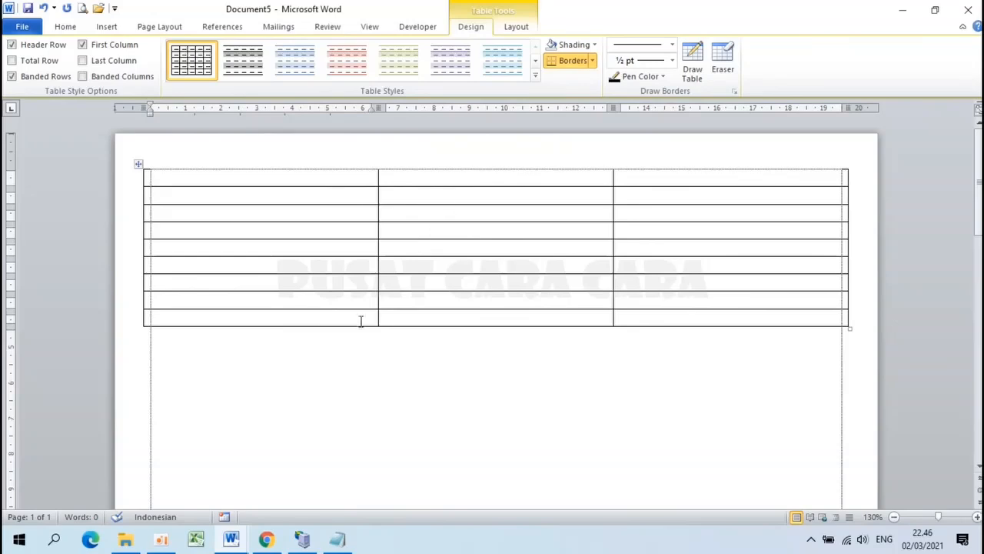
Step: Switch to the Contoh Kartu Peserta document and examine the gap between the two cards in the first row
{"action": "mouse_move", "coordinate": [231, 538]}
{"action": "left_click", "coordinate": [187, 470]}
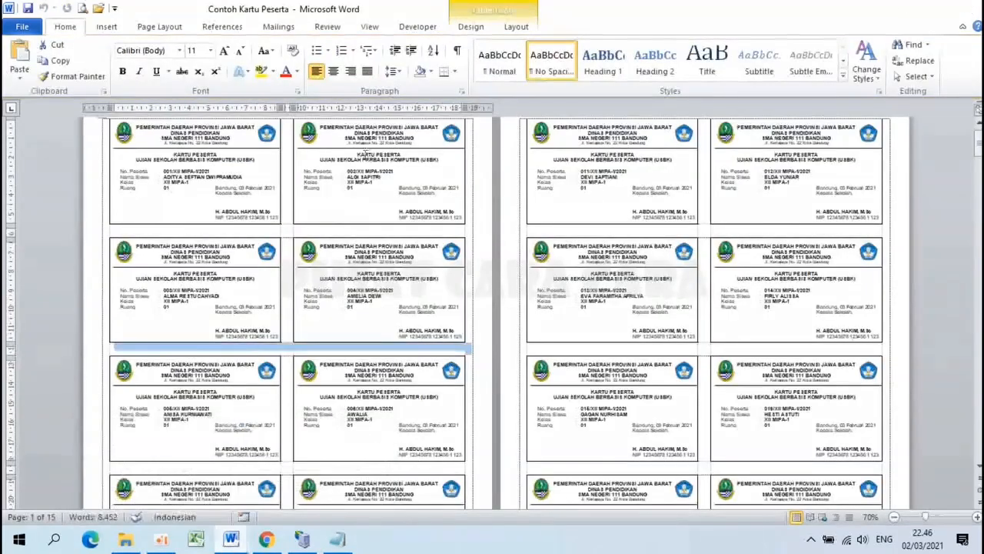
{"action": "scroll", "coordinate": [367, 151], "scroll_direction": "up", "scroll_amount": 9}
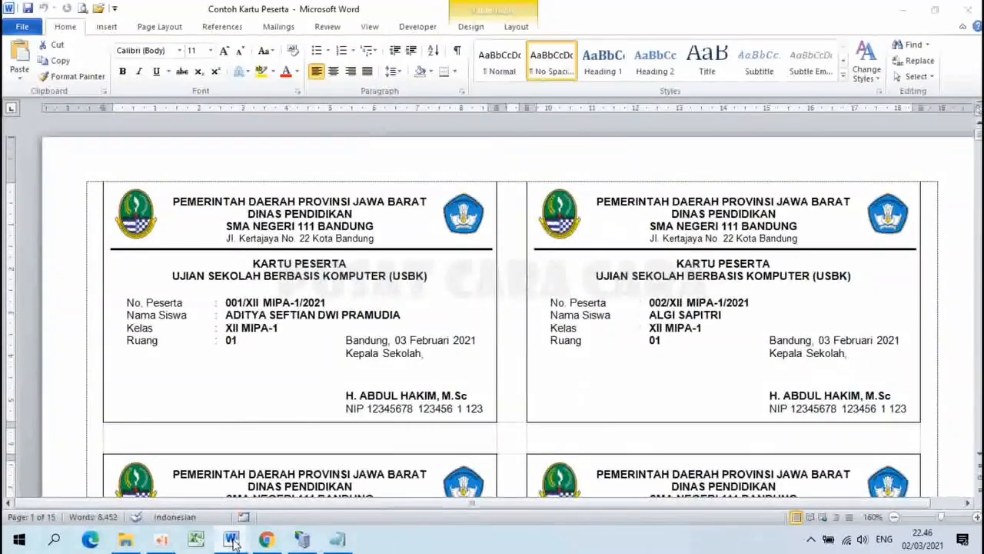
Step: Return to the new document and set the preferred width of the table's middle column to 0,7 cm
{"action": "mouse_move", "coordinate": [231, 538]}
{"action": "left_click", "coordinate": [329, 474]}
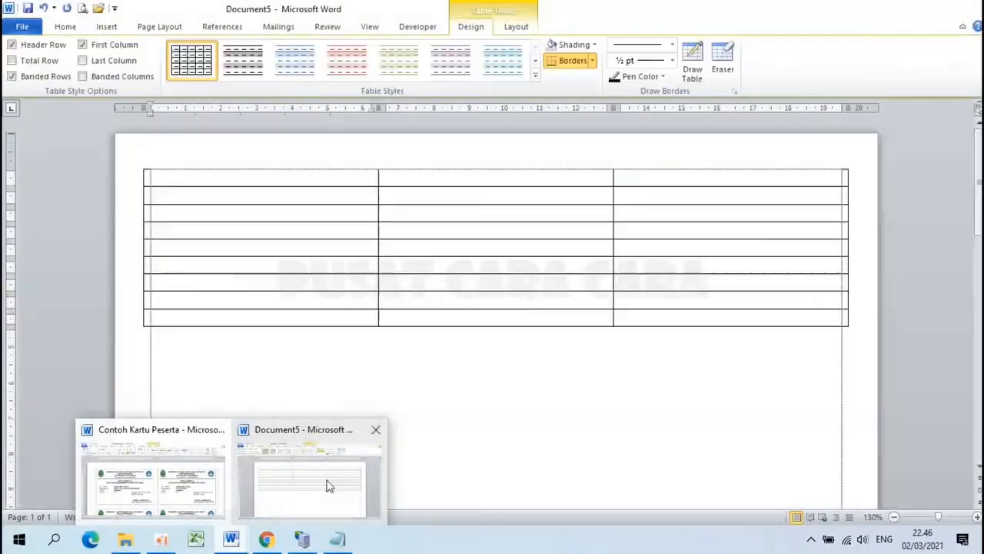
{"action": "left_click", "coordinate": [329, 486]}
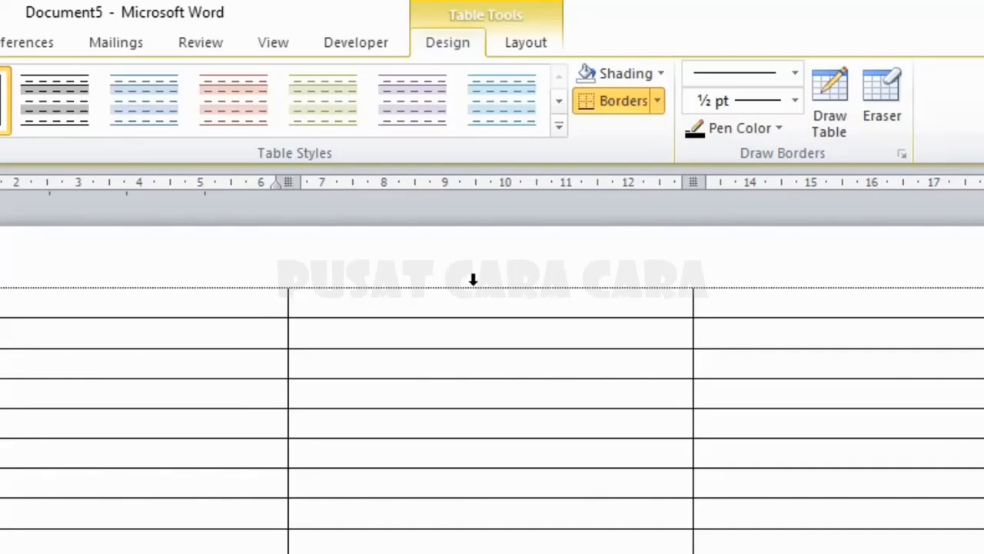
{"action": "left_click", "coordinate": [473, 279]}
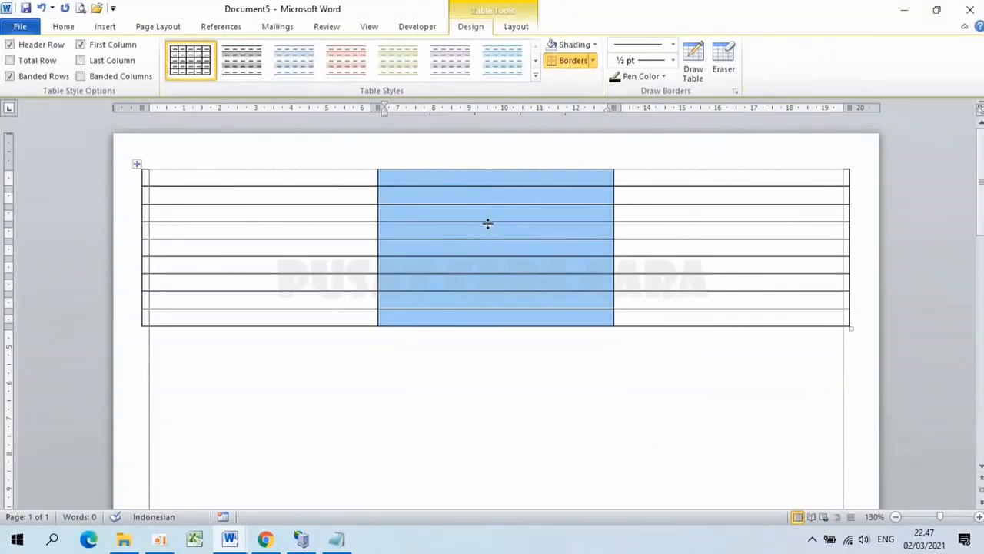
{"action": "right_click", "coordinate": [488, 223]}
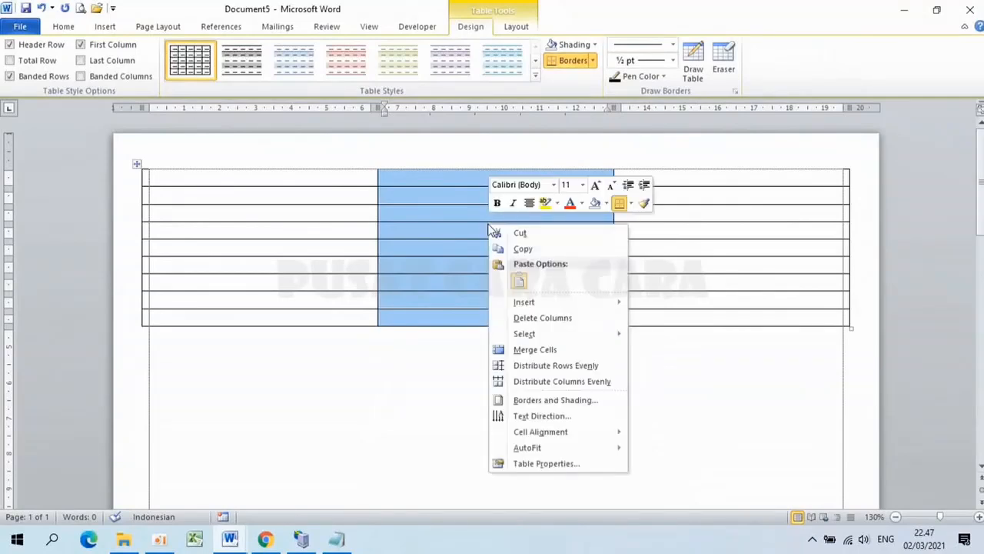
{"action": "left_click", "coordinate": [540, 466]}
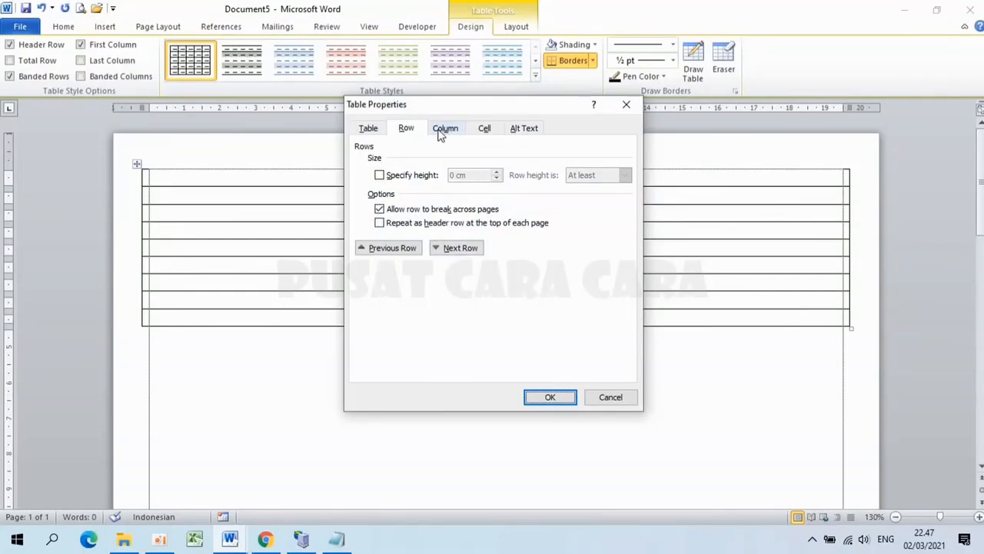
{"action": "left_click", "coordinate": [444, 129]}
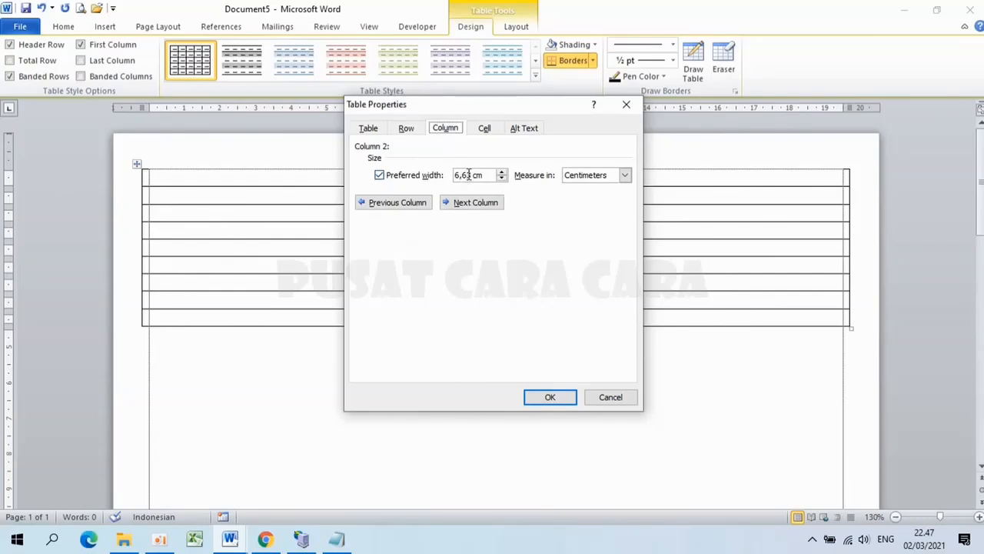
{"action": "left_click_drag", "start_coordinate": [472, 175], "coordinate": [411, 179]}
{"action": "type", "text": "0"}
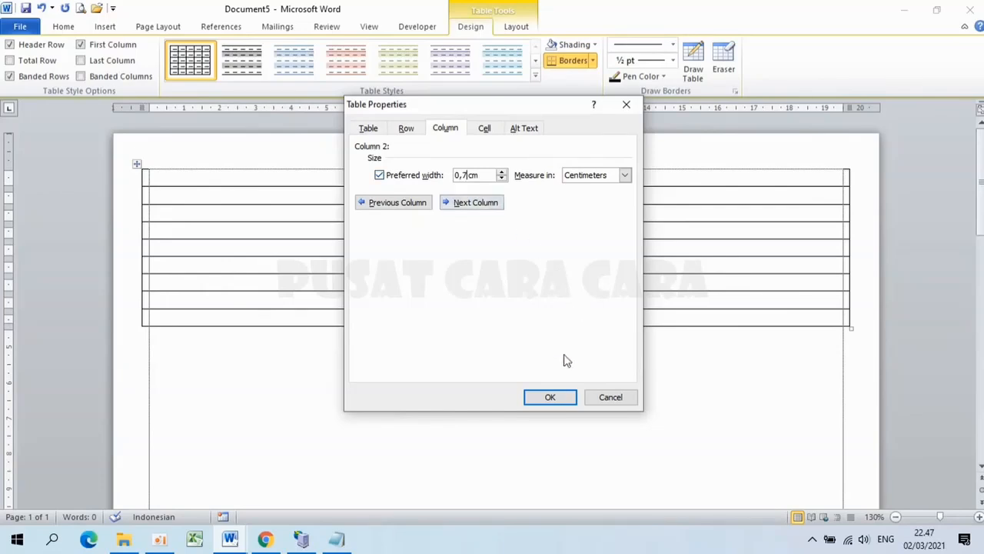
{"action": "left_click", "coordinate": [549, 398]}
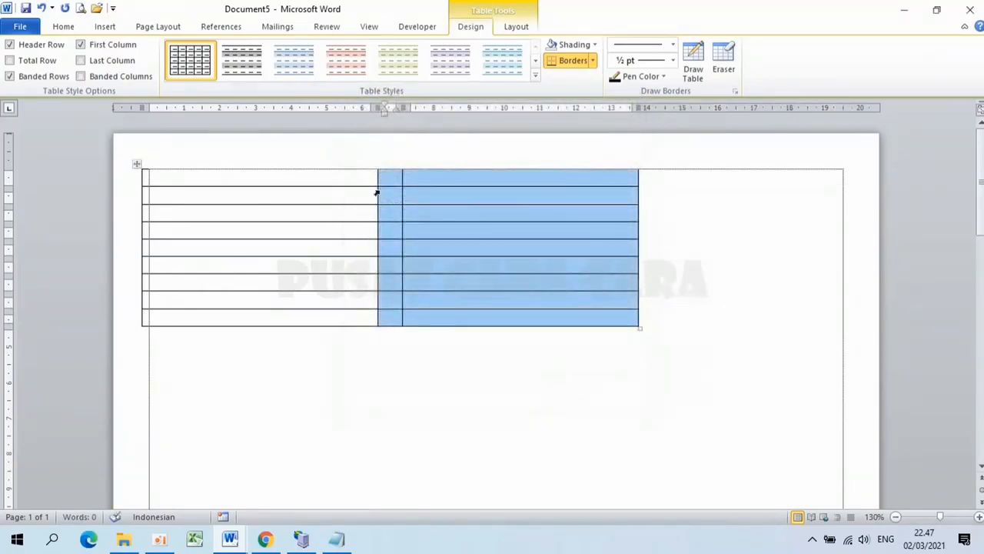
{"action": "left_click", "coordinate": [391, 179]}
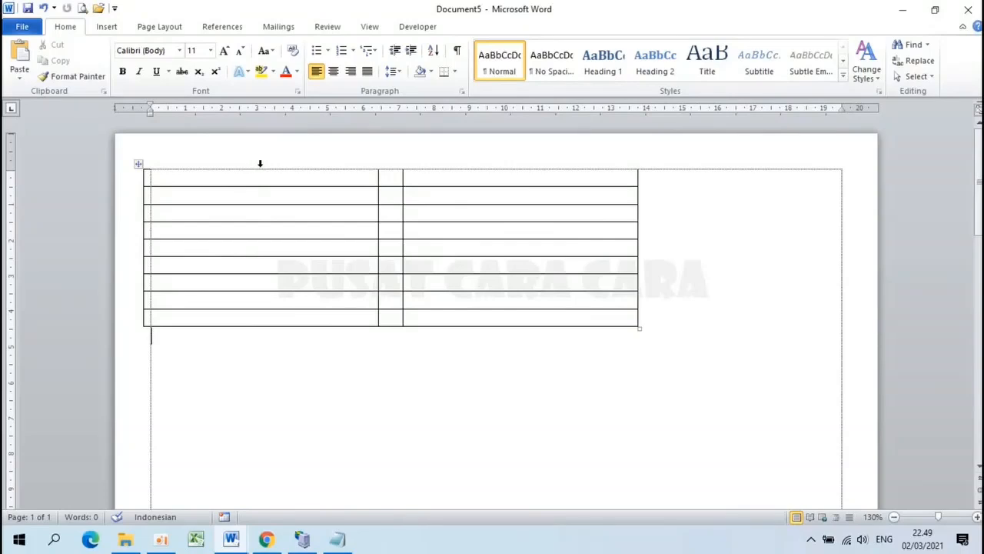
Step: Examine the first and third columns of the new table, highlighting each in turn
{"action": "left_click", "coordinate": [261, 163]}
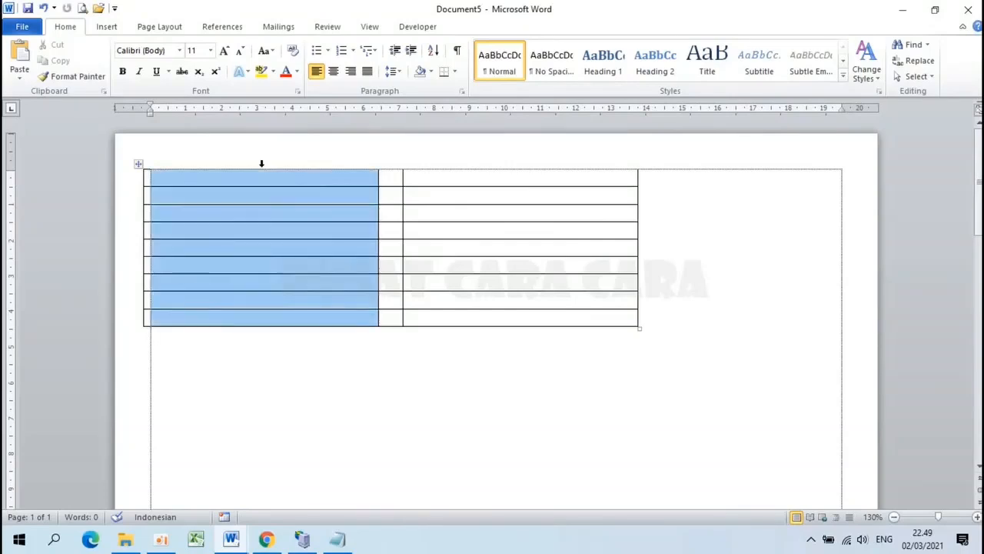
{"action": "left_click", "coordinate": [482, 164]}
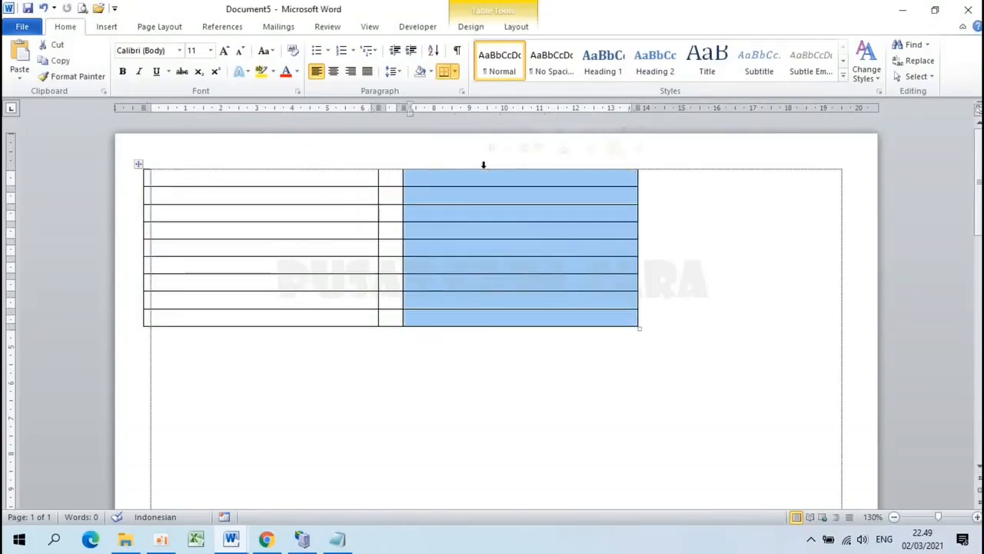
{"action": "left_click", "coordinate": [224, 351]}
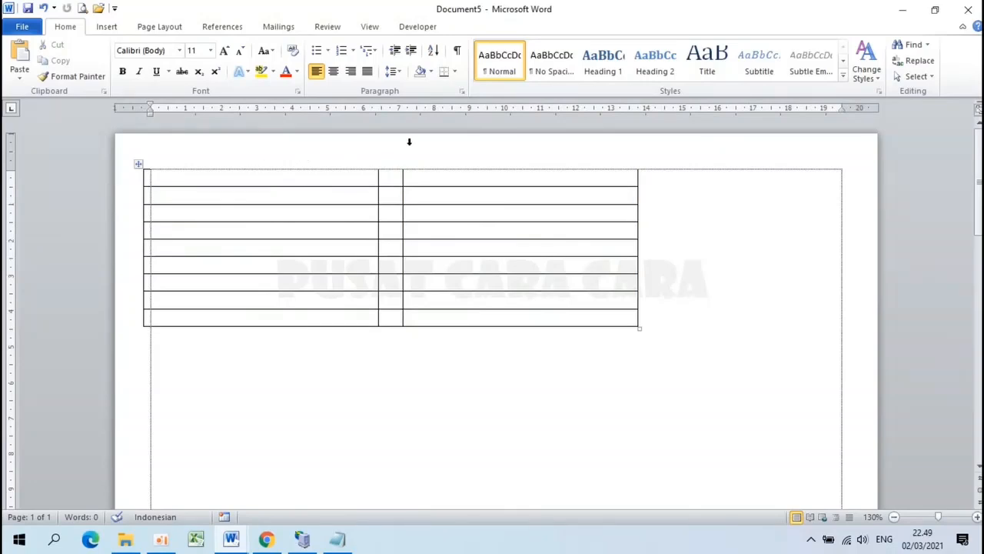
Step: Set the preferred width of the table's first and third columns to 9 cm
{"action": "left_click", "coordinate": [255, 164]}
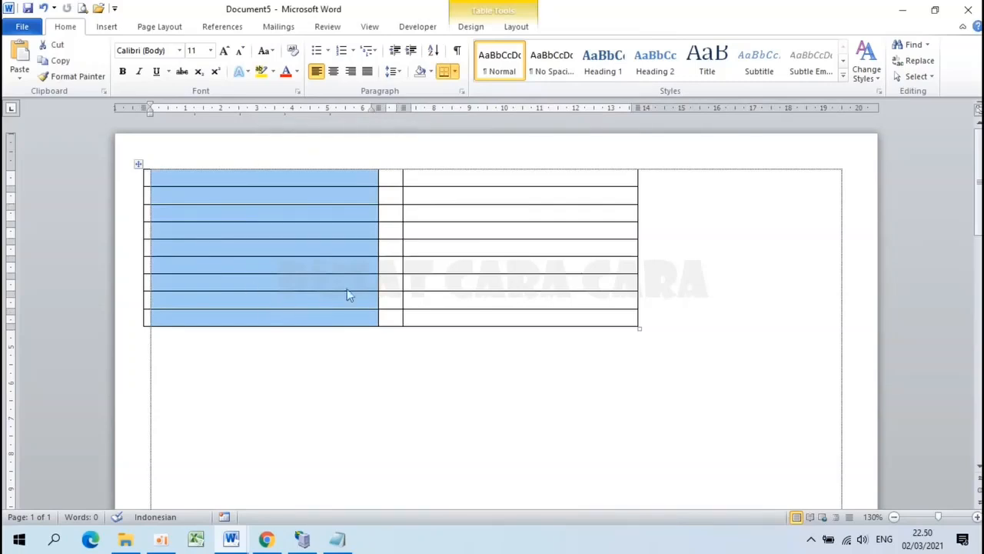
{"action": "left_click", "coordinate": [518, 164], "text": "ctrl"}
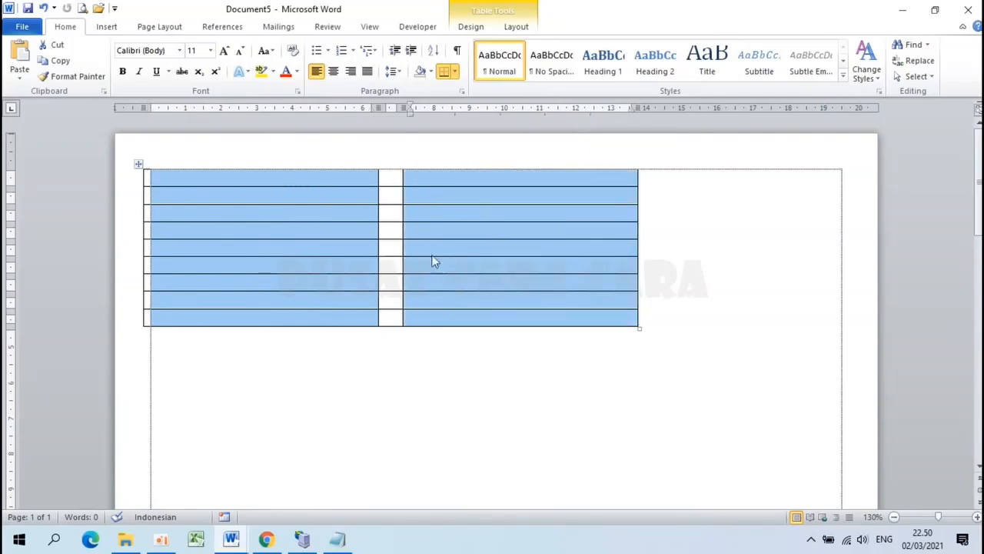
{"action": "right_click", "coordinate": [498, 245]}
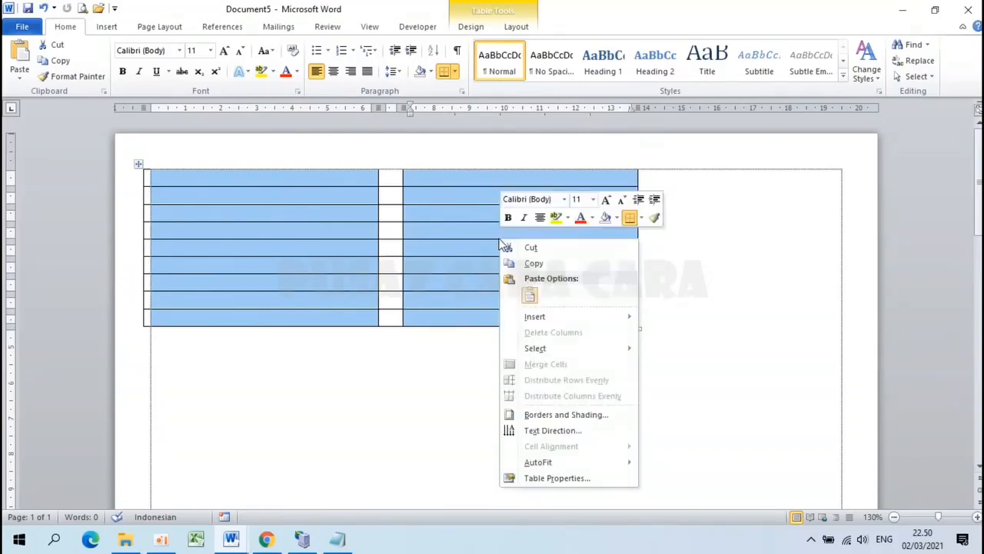
{"action": "left_click", "coordinate": [546, 479]}
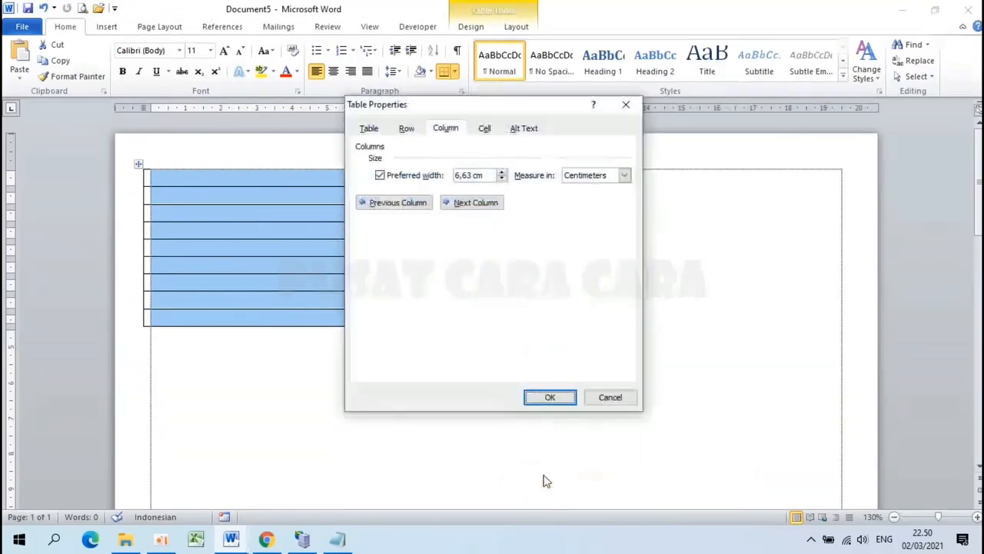
{"action": "left_click", "coordinate": [451, 133]}
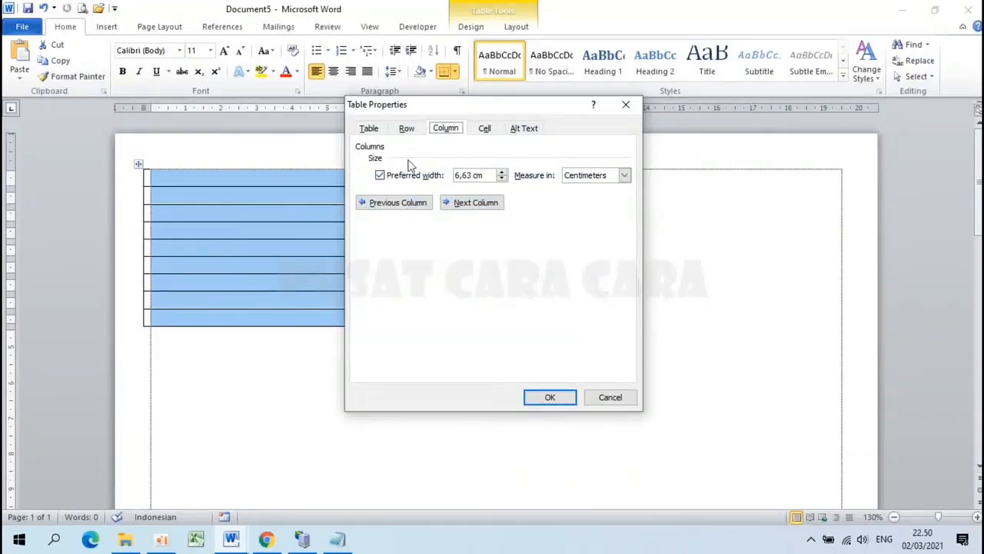
{"action": "double_click", "coordinate": [472, 176]}
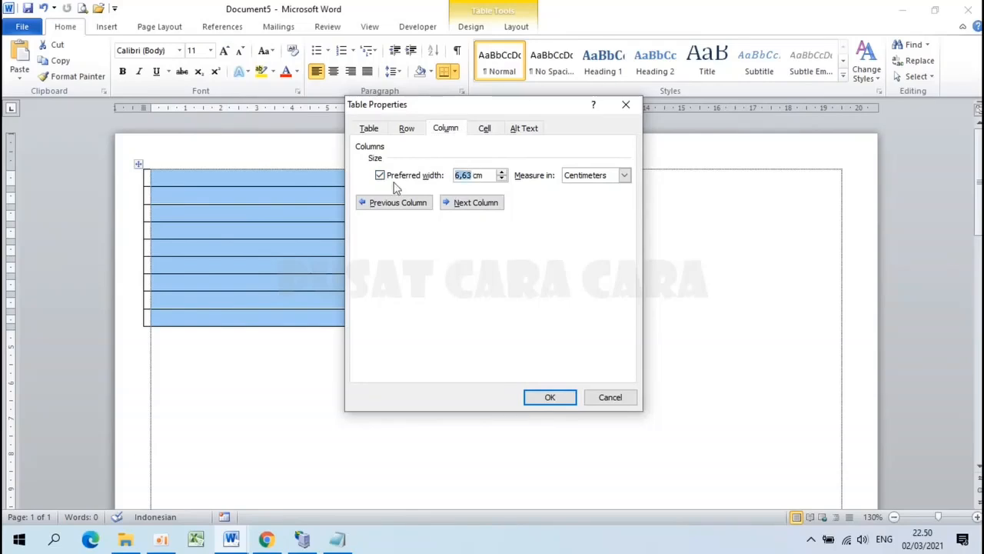
{"action": "type", "text": "9"}
{"action": "left_click", "coordinate": [553, 400]}
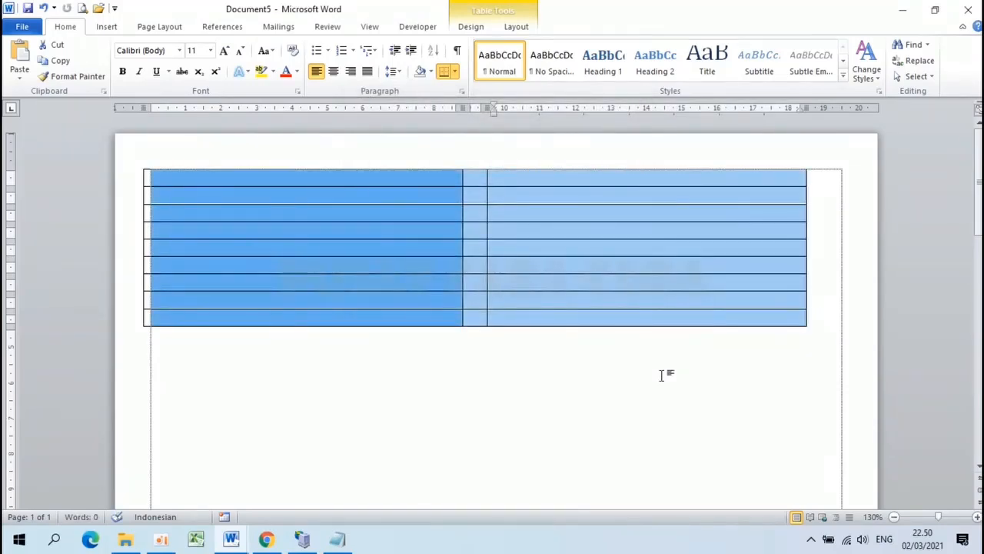
{"action": "left_click", "coordinate": [194, 350]}
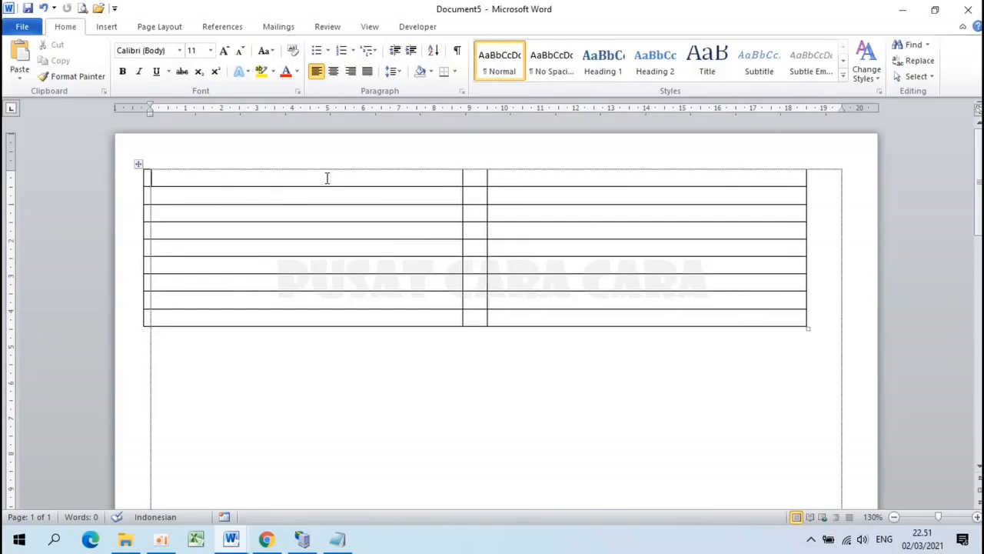
Step: Center the whole table horizontally between the page margins
{"action": "left_click_drag", "start_coordinate": [327, 178], "coordinate": [553, 326]}
{"action": "left_click", "coordinate": [552, 322]}
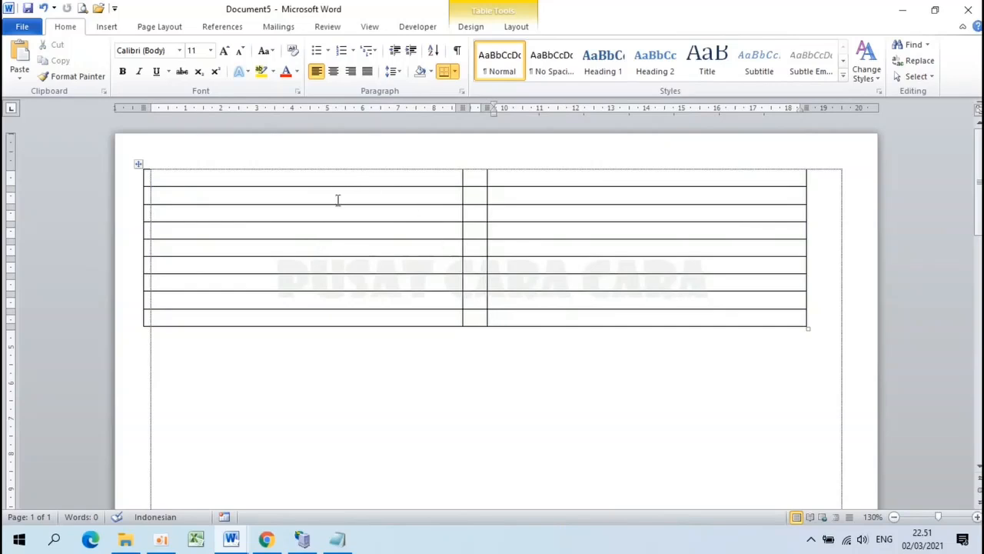
{"action": "left_click", "coordinate": [137, 165]}
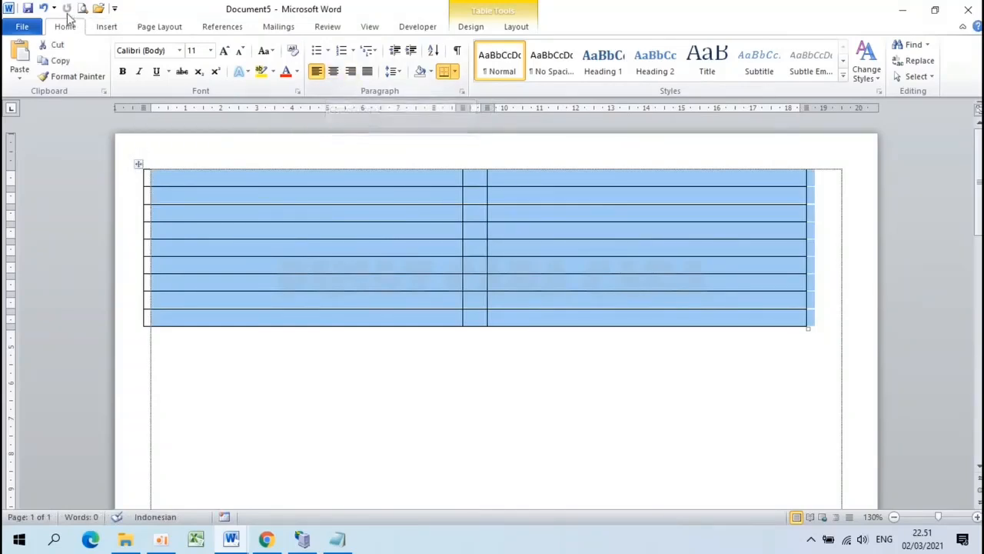
{"action": "left_click", "coordinate": [334, 71]}
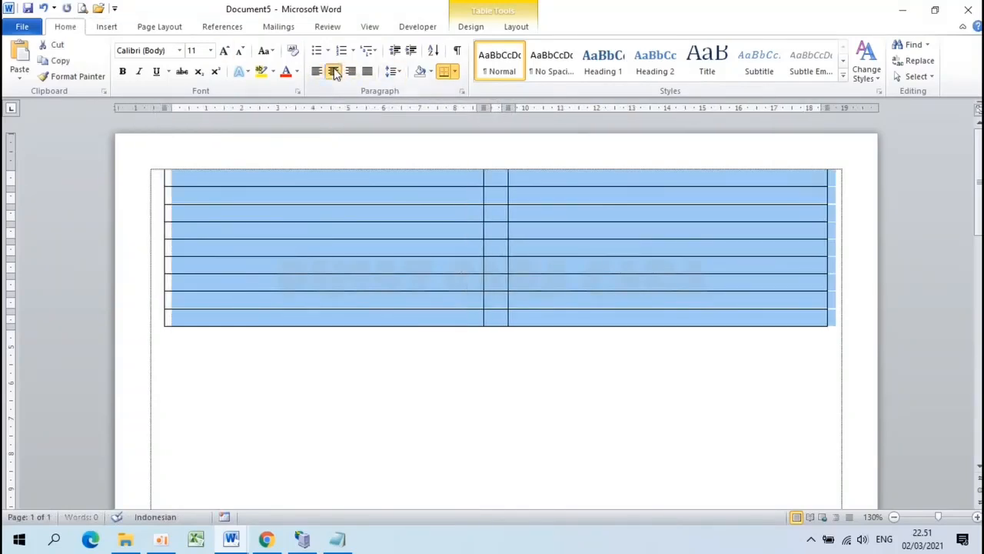
{"action": "left_click", "coordinate": [543, 199]}
{"action": "left_click", "coordinate": [500, 485]}
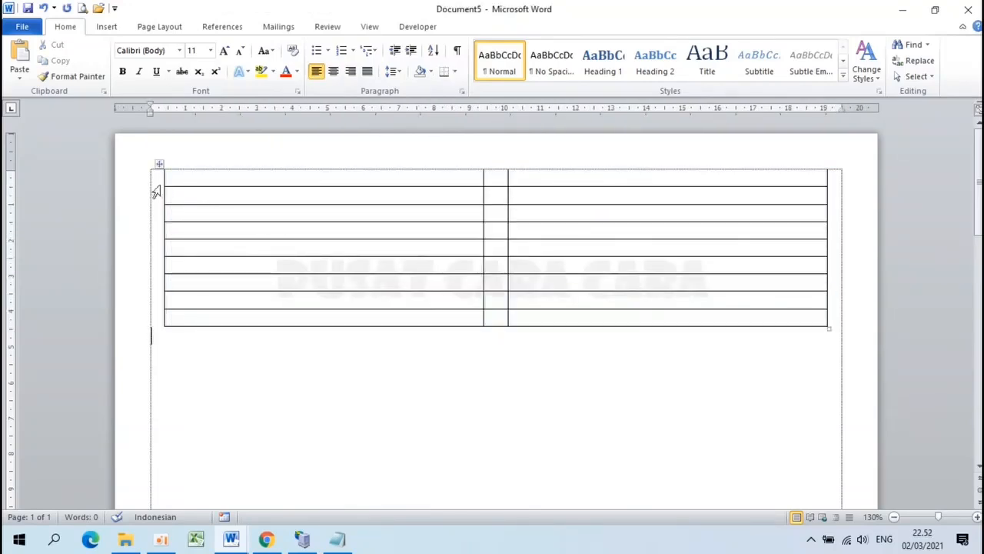
Step: Switch to the Contoh Kartu Peserta document and examine the spacer rows between the rows of cards
{"action": "left_click", "coordinate": [233, 541]}
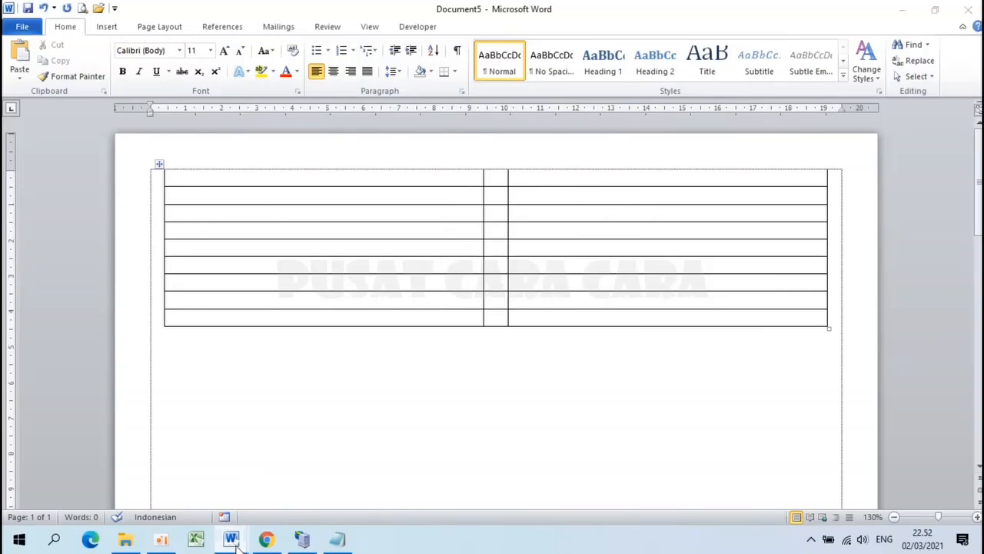
{"action": "left_click", "coordinate": [213, 477]}
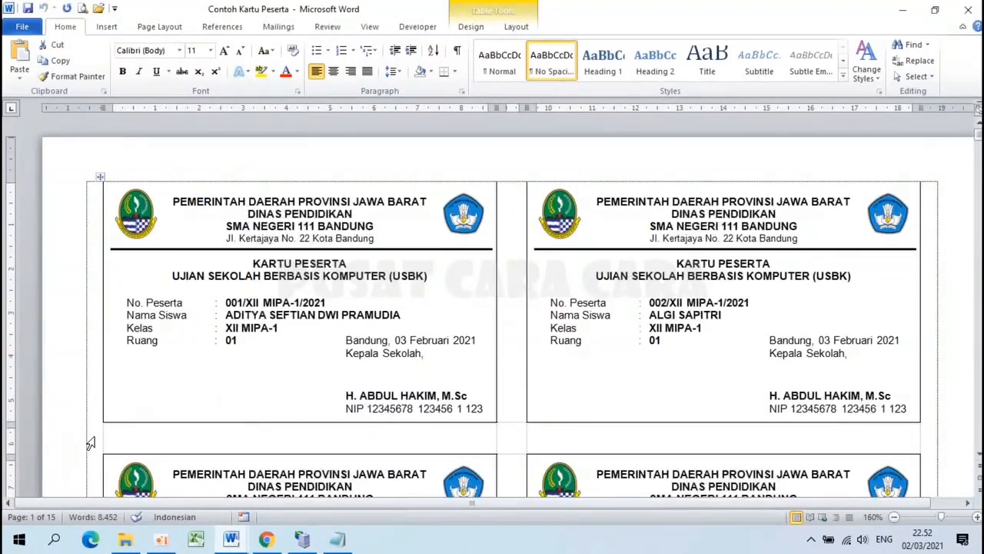
{"action": "left_click", "coordinate": [90, 443]}
{"action": "scroll", "coordinate": [90, 430], "scroll_direction": "down", "scroll_amount": 4}
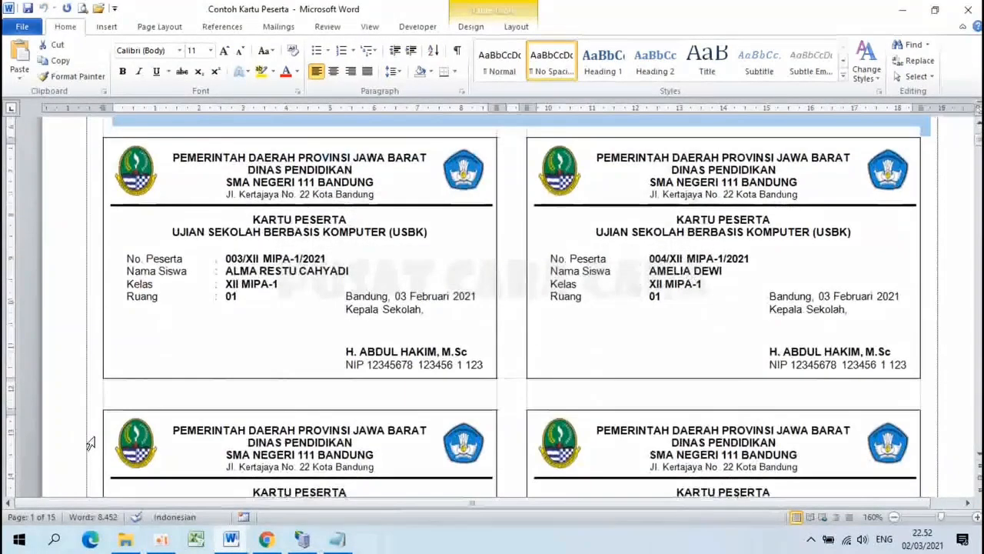
{"action": "left_click", "coordinate": [91, 394]}
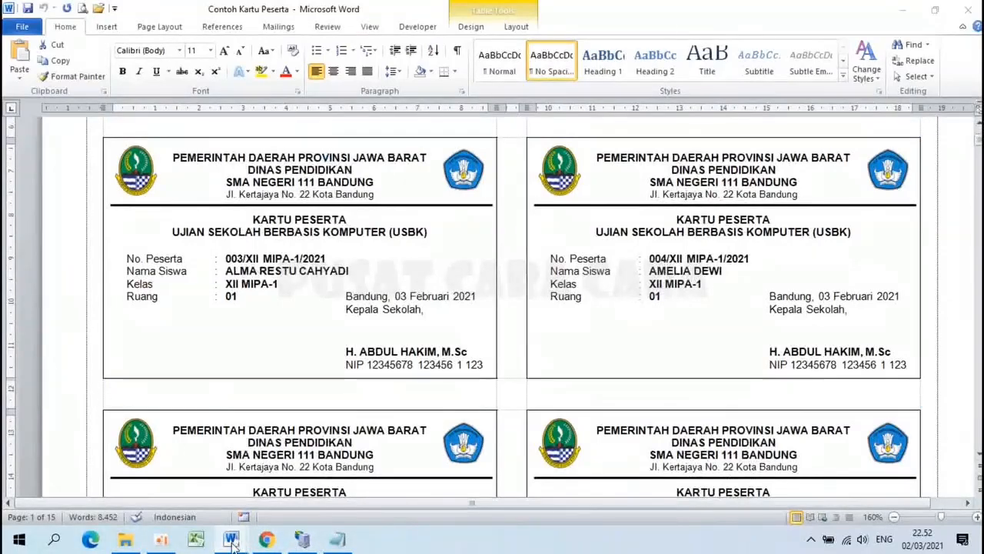
Step: Return to the new document and examine the table's card columns and its spacer rows at a larger zoom
{"action": "mouse_move", "coordinate": [234, 541]}
{"action": "left_click", "coordinate": [330, 472]}
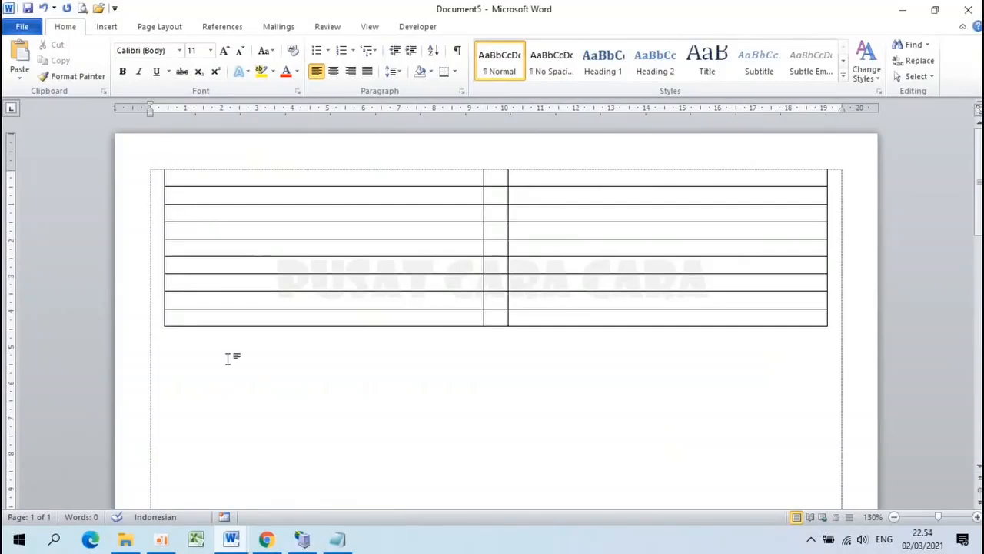
{"action": "left_click", "coordinate": [320, 164]}
{"action": "left_click", "coordinate": [592, 165]}
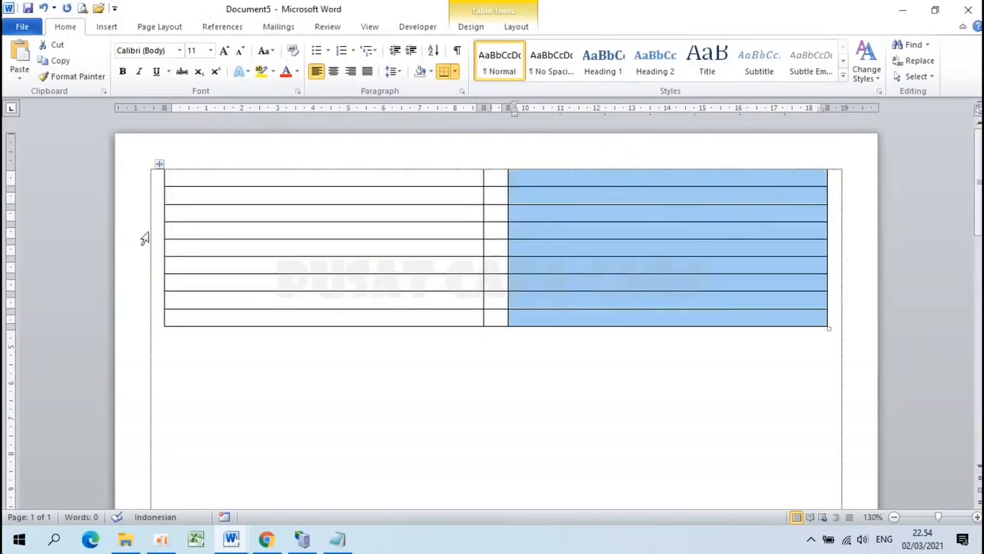
{"action": "left_click", "coordinate": [152, 198]}
{"action": "scroll", "coordinate": [152, 201], "scroll_direction": "up", "scroll_amount": 4}
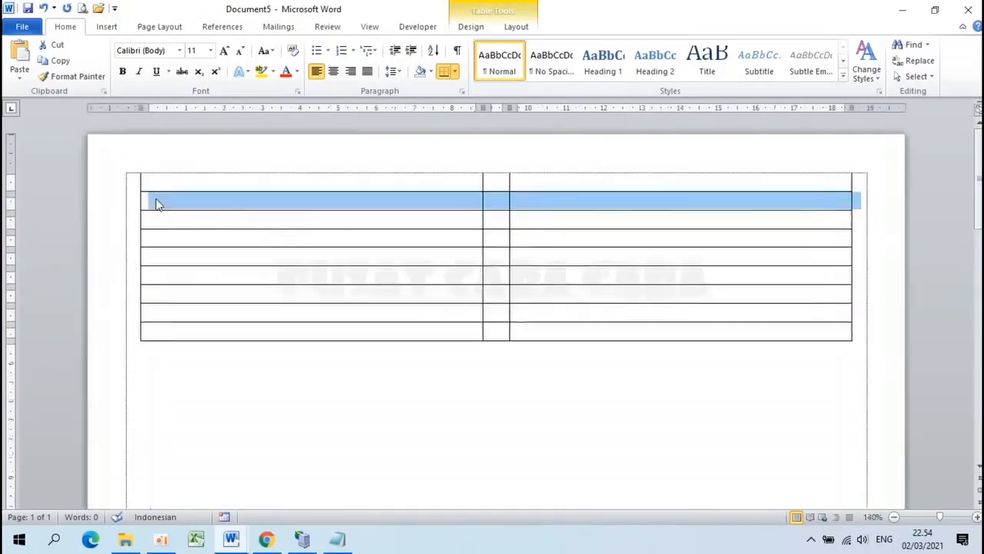
{"action": "left_click_drag", "start_coordinate": [102, 504], "coordinate": [83, 499]}
{"action": "left_click", "coordinate": [134, 451]}
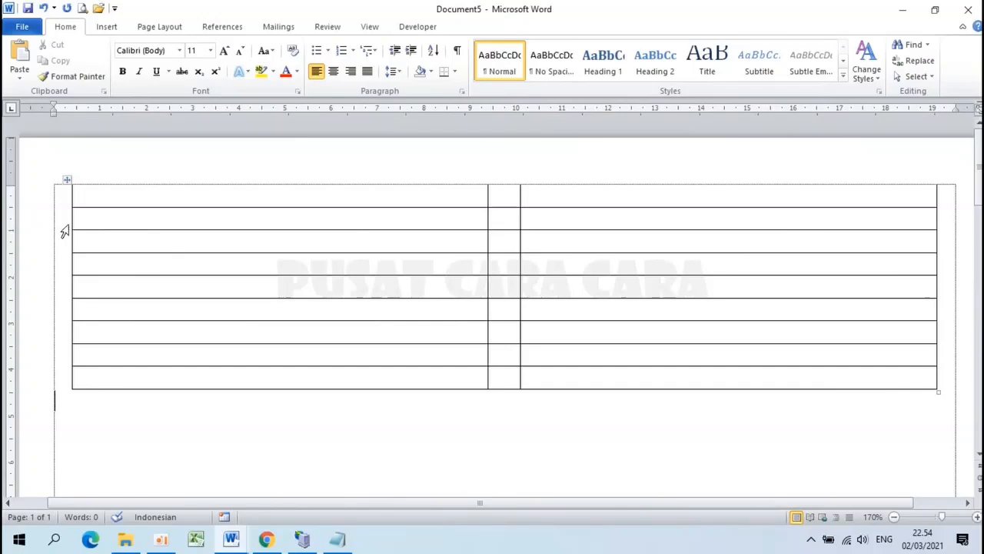
{"action": "left_click", "coordinate": [64, 224]}
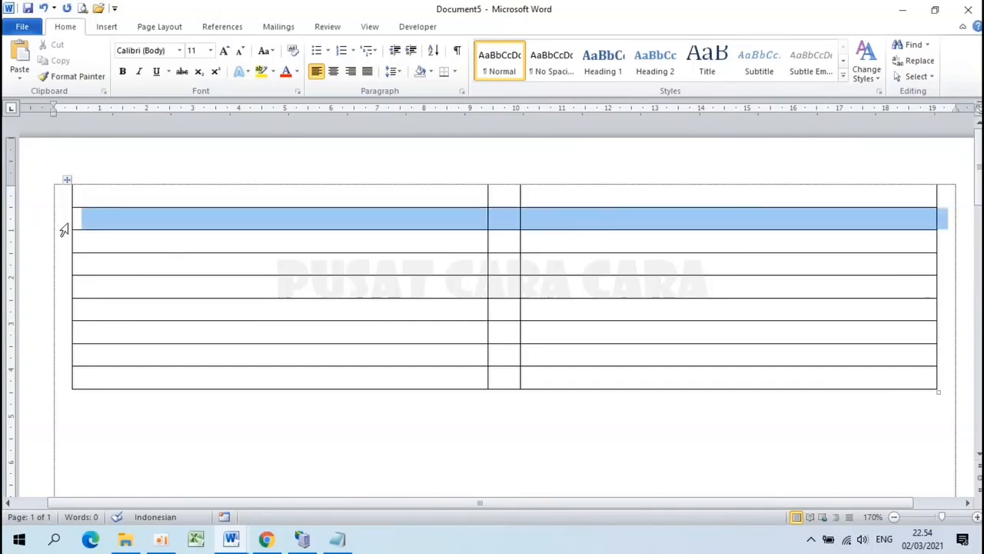
{"action": "left_click", "coordinate": [61, 266]}
{"action": "left_click", "coordinate": [96, 317]}
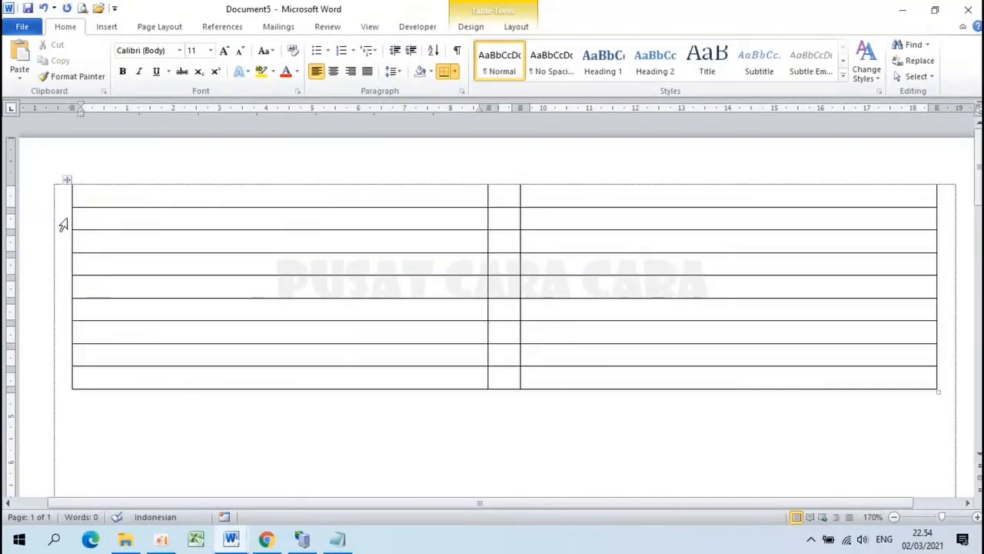
Step: Set a specified height of 0,7 cm for the table's second, fourth, sixth and eighth rows
{"action": "left_click", "coordinate": [63, 223]}
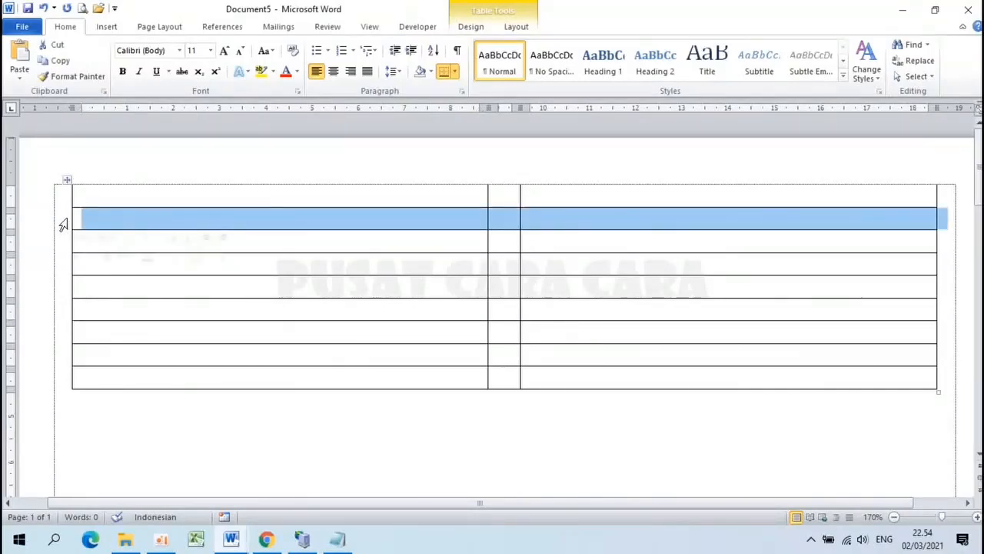
{"action": "left_click", "coordinate": [64, 269], "text": "ctrl"}
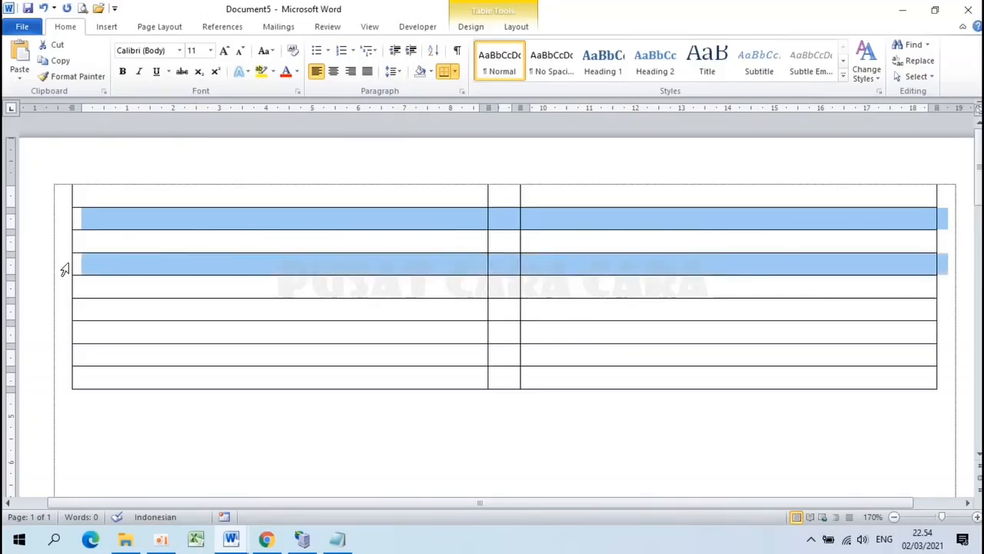
{"action": "left_click", "coordinate": [63, 311], "text": "ctrl"}
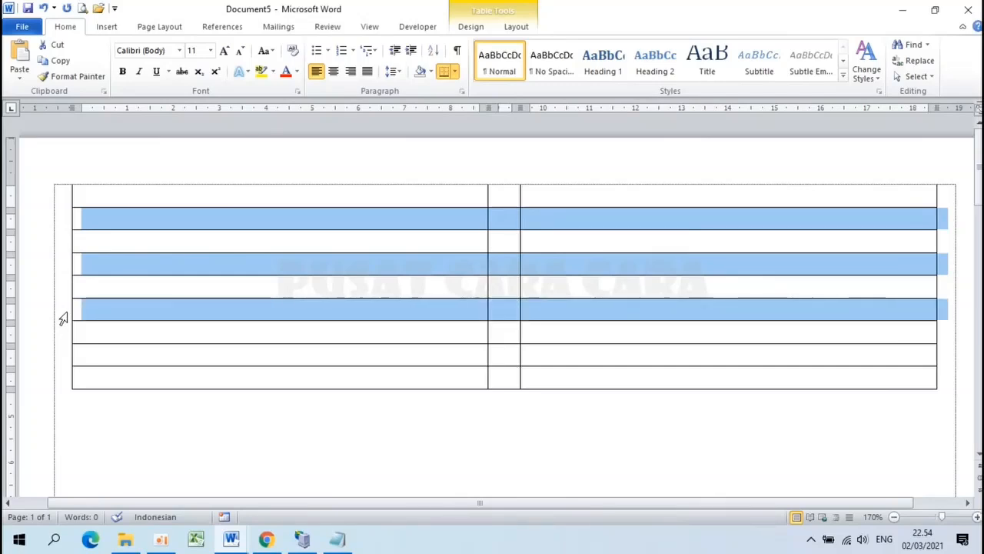
{"action": "left_click", "coordinate": [63, 362], "text": "ctrl"}
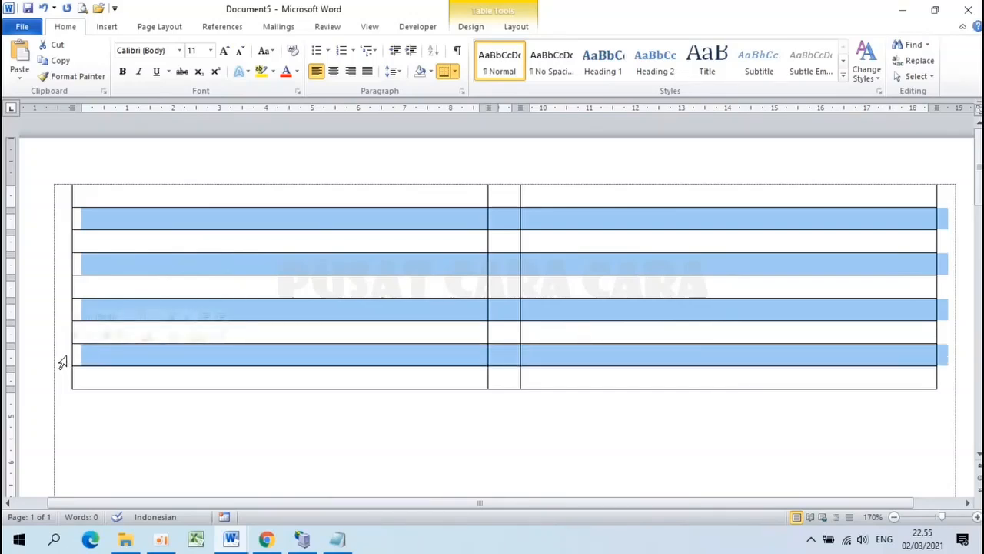
{"action": "right_click", "coordinate": [328, 222]}
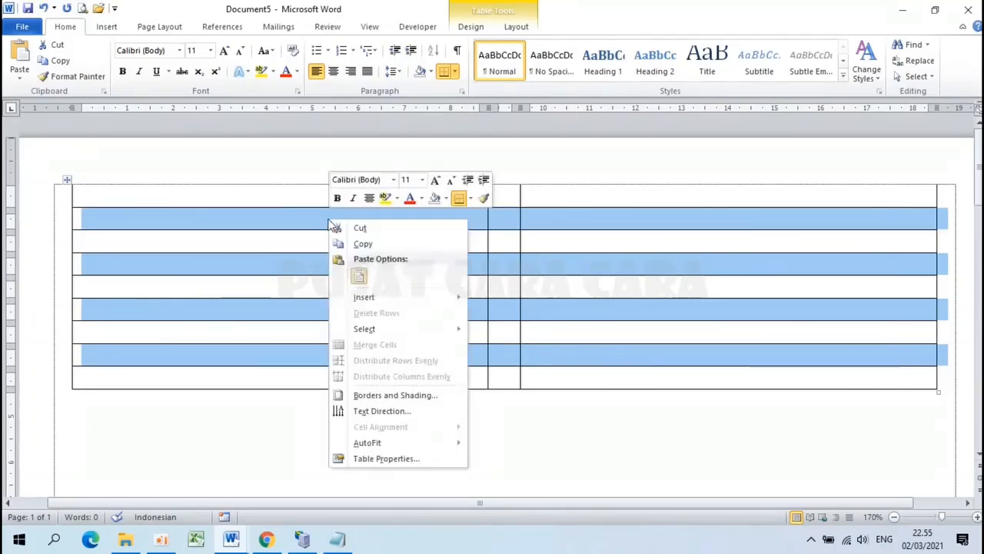
{"action": "left_click", "coordinate": [387, 458]}
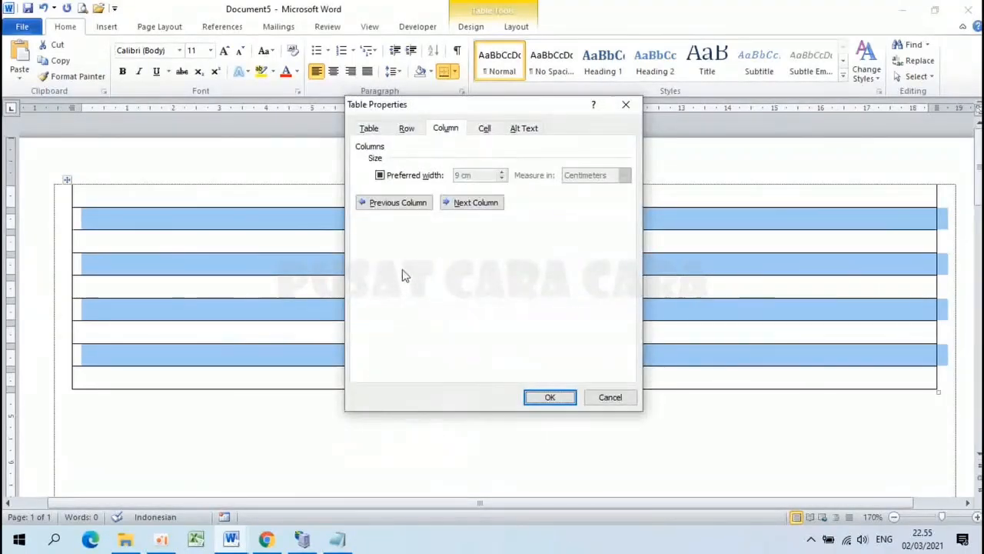
{"action": "left_click", "coordinate": [407, 129]}
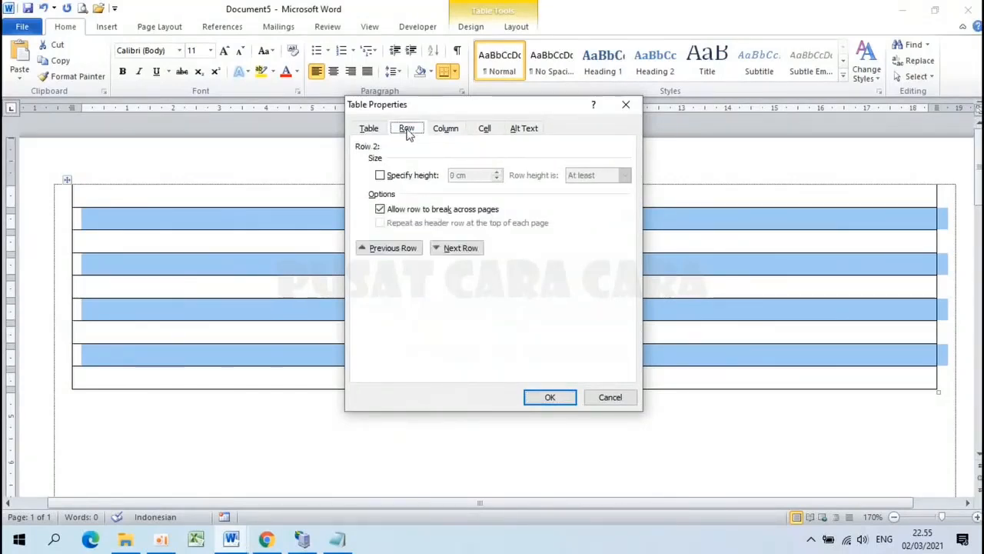
{"action": "left_click", "coordinate": [380, 176]}
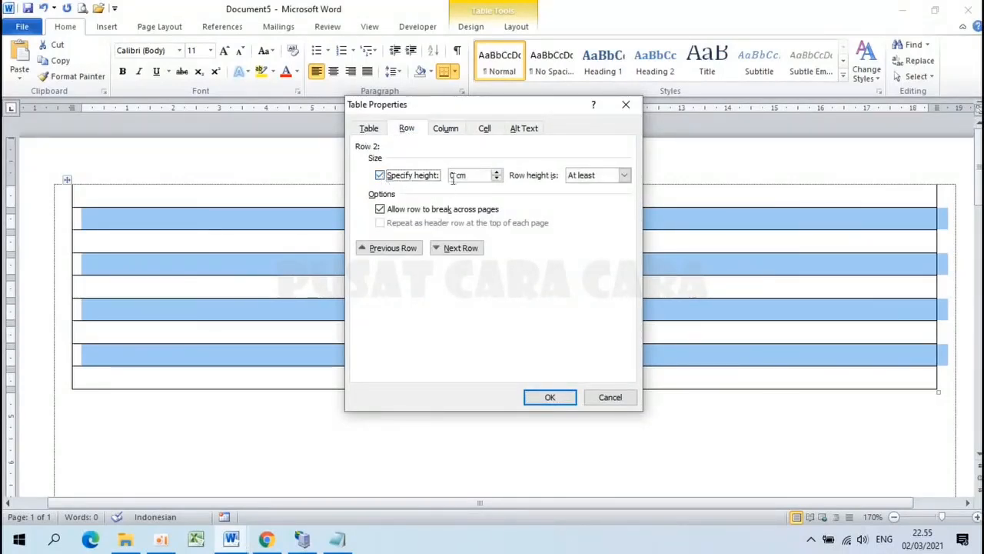
{"action": "left_click", "coordinate": [456, 175]}
{"action": "left_click", "coordinate": [456, 176]}
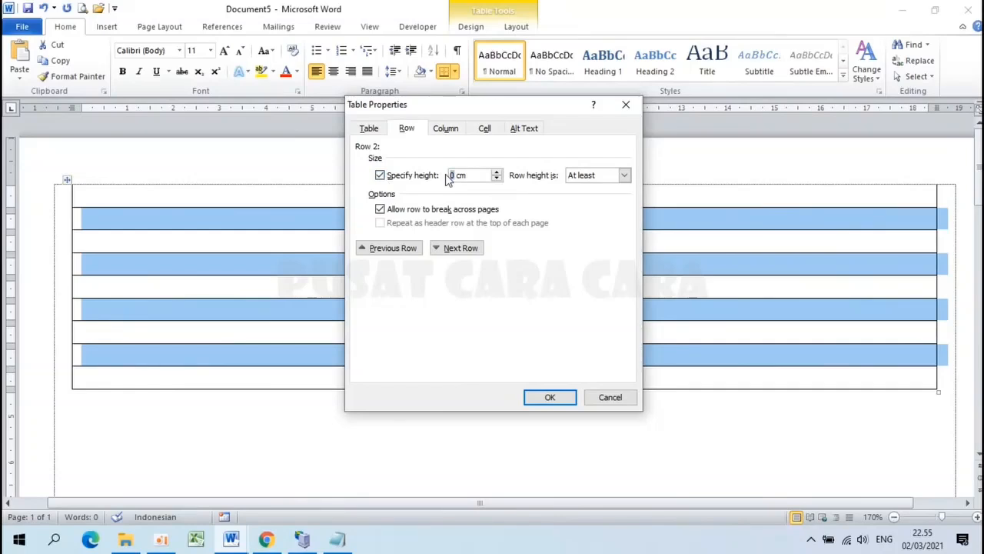
{"action": "type", "text": ",7"}
{"action": "left_click", "coordinate": [547, 399]}
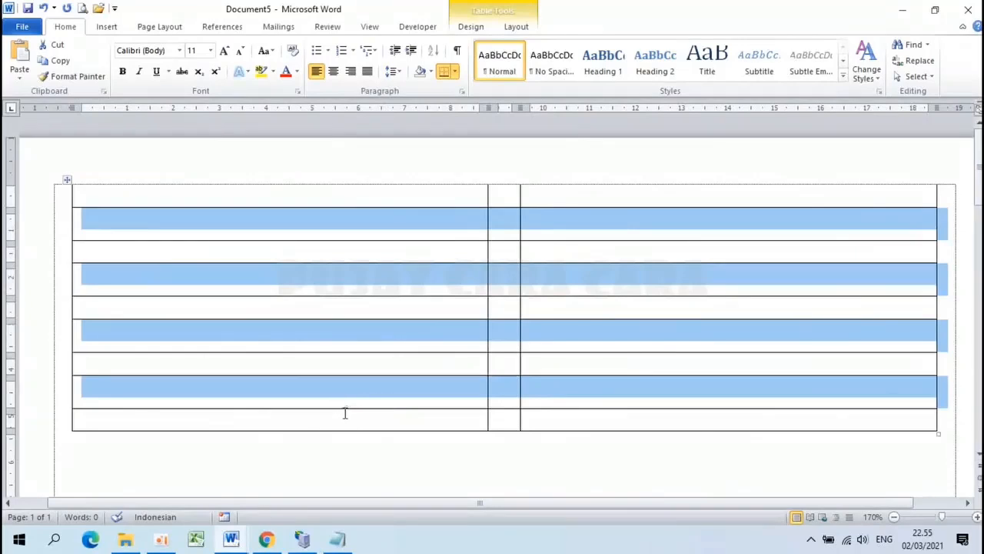
{"action": "left_click", "coordinate": [237, 419]}
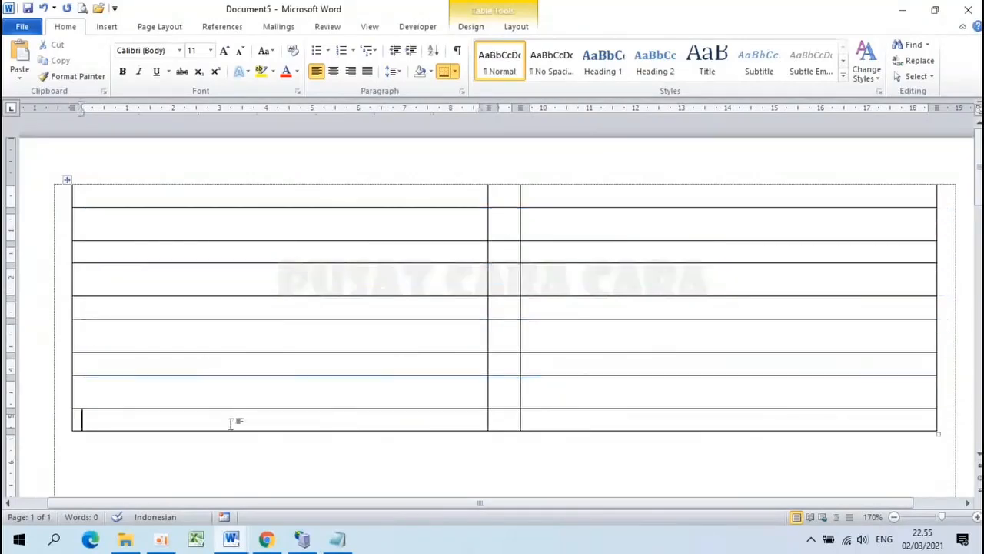
Step: Examine the card rows of the table, highlighting the first and third rows in turn
{"action": "left_click", "coordinate": [61, 199]}
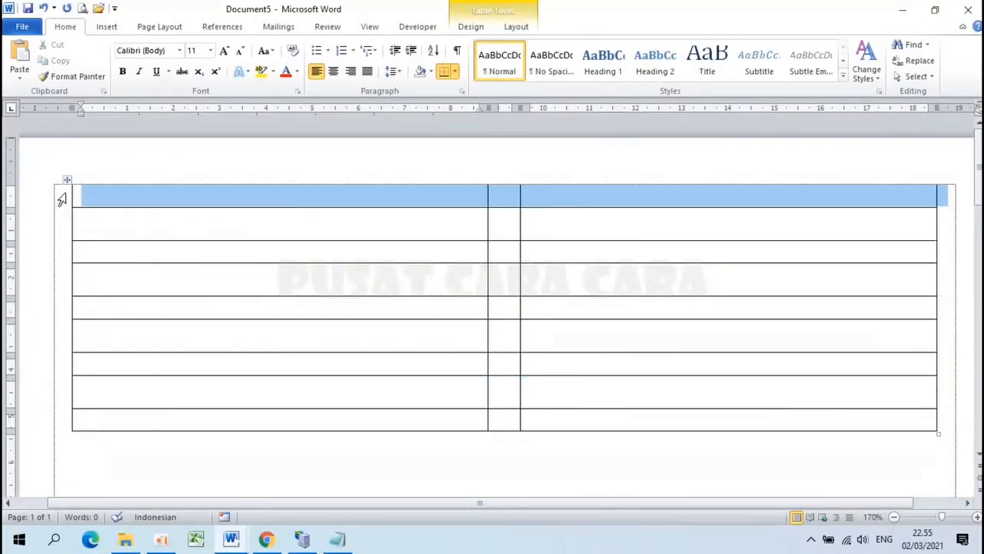
{"action": "left_click", "coordinate": [63, 259]}
{"action": "left_click", "coordinate": [147, 301]}
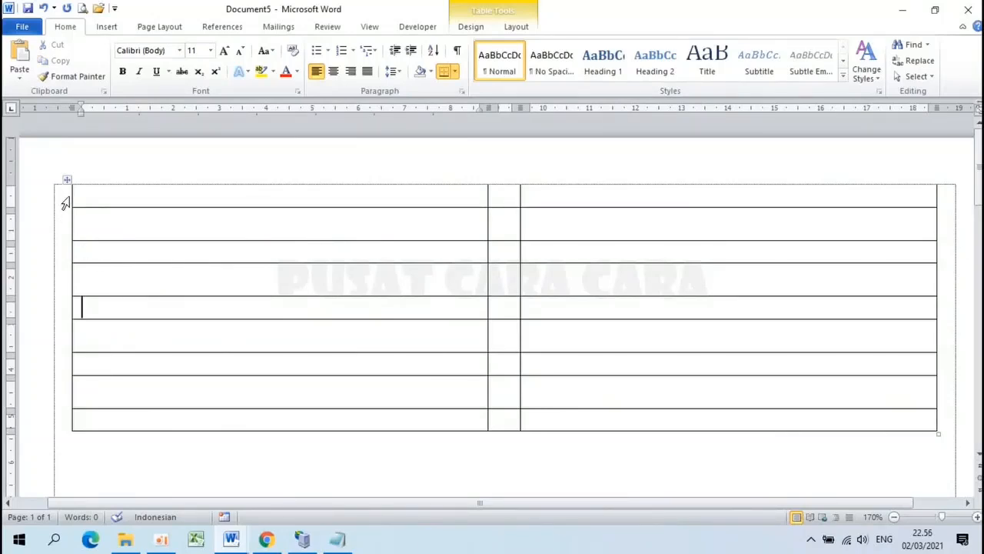
Step: Set a specified height of 5,5 cm for the table's first, third, fifth, seventh and ninth rows
{"action": "left_click", "coordinate": [65, 203]}
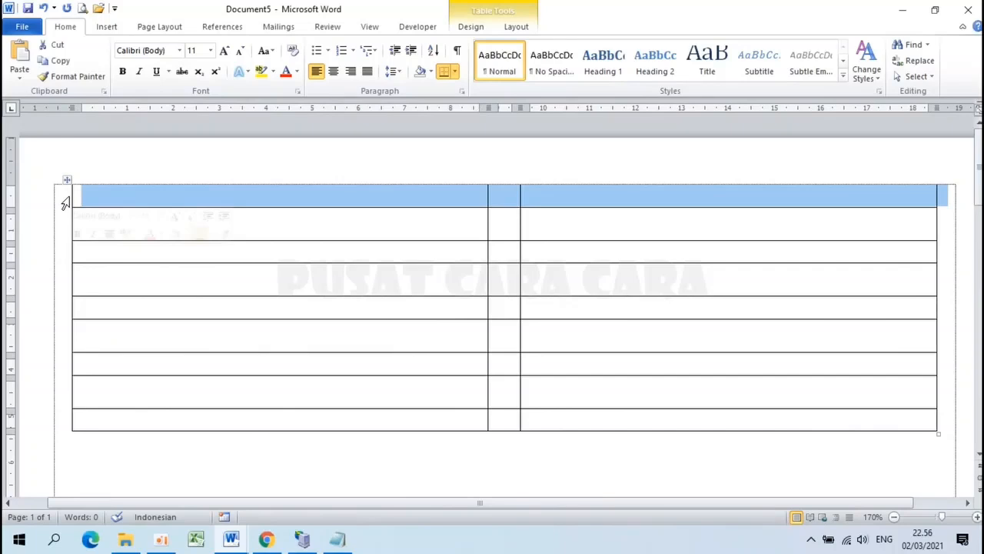
{"action": "left_click", "coordinate": [63, 260], "text": "ctrl"}
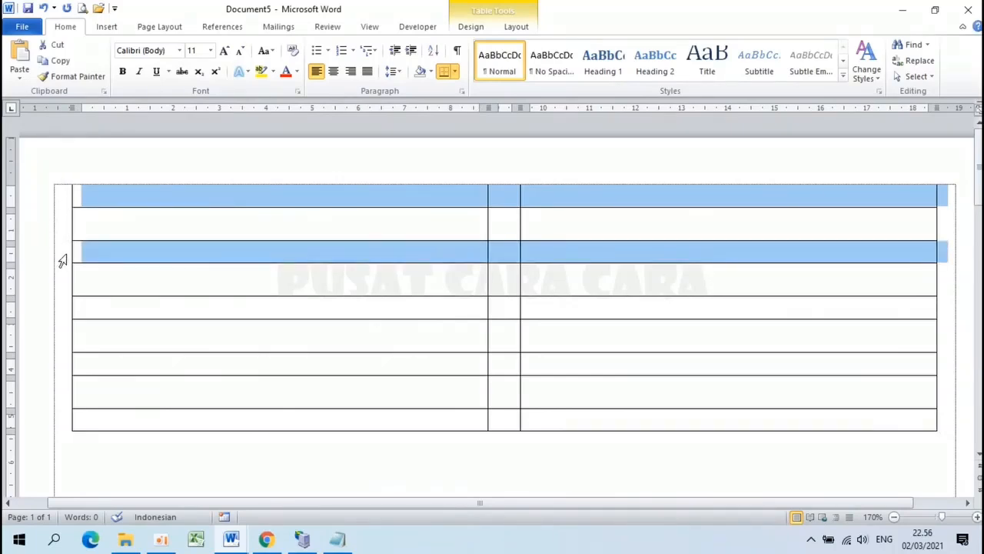
{"action": "left_click", "coordinate": [62, 316], "text": "ctrl"}
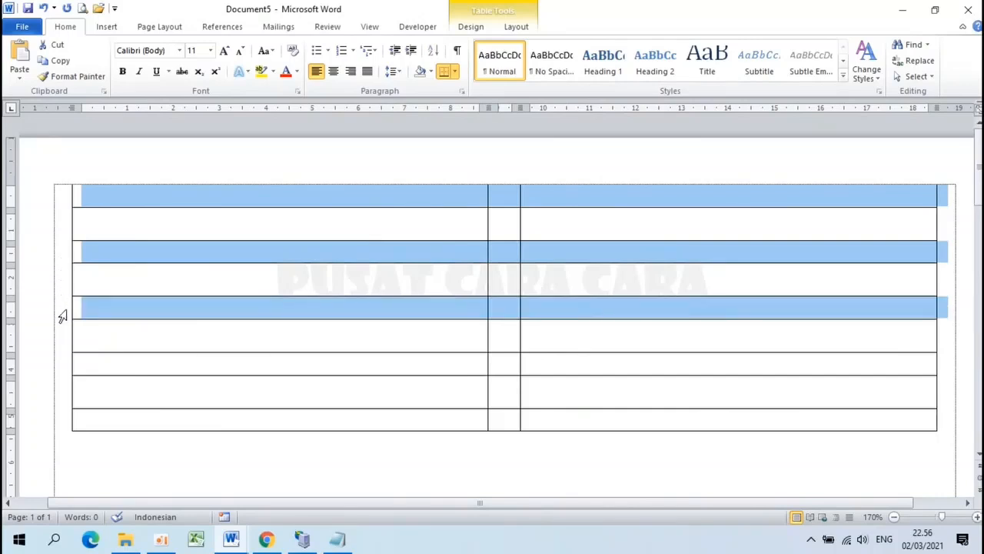
{"action": "left_click", "coordinate": [59, 367], "text": "ctrl"}
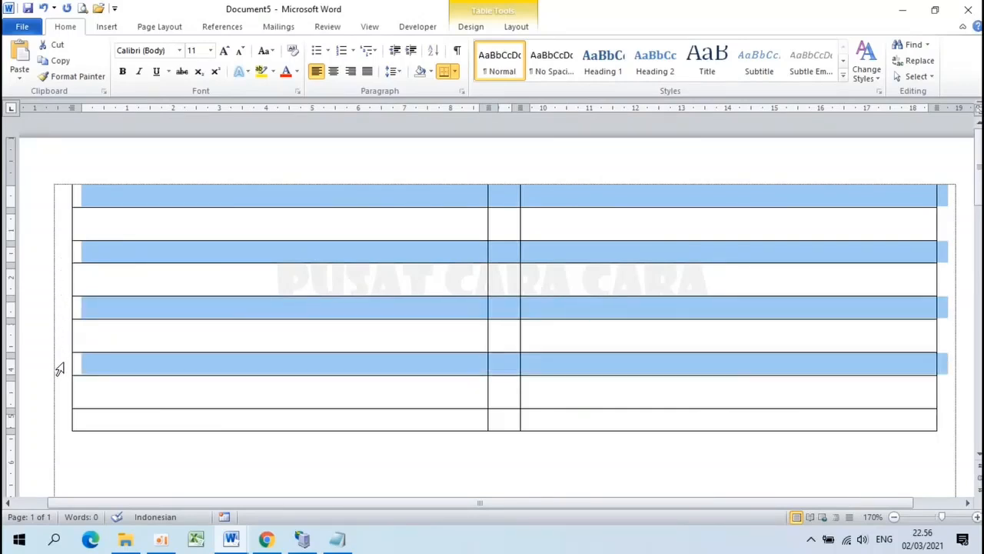
{"action": "left_click", "coordinate": [63, 421], "text": "ctrl"}
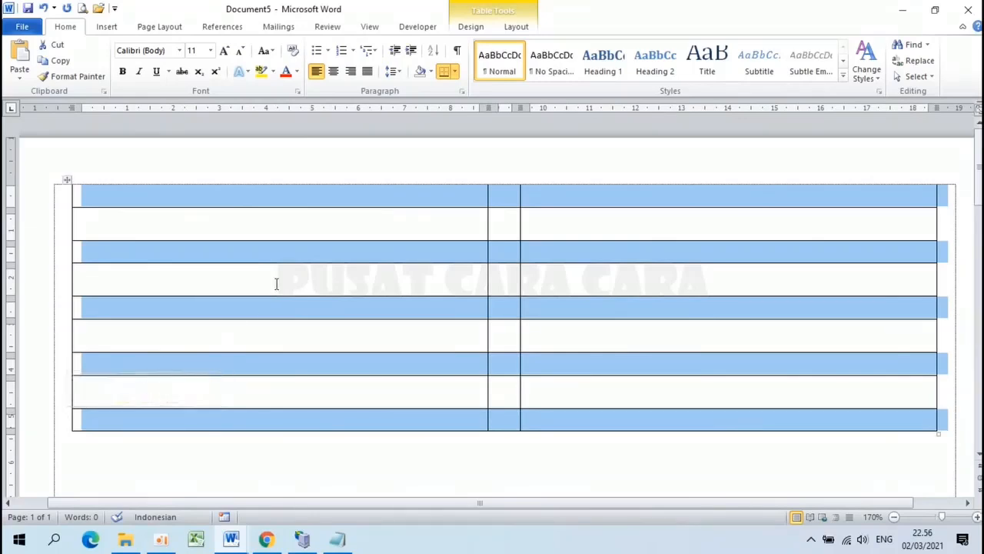
{"action": "right_click", "coordinate": [372, 206]}
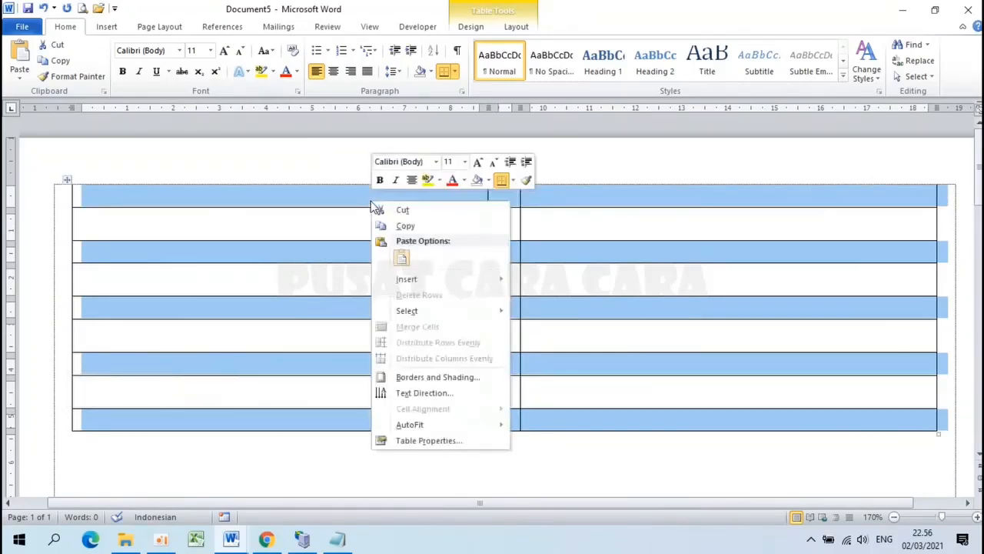
{"action": "left_click", "coordinate": [428, 441]}
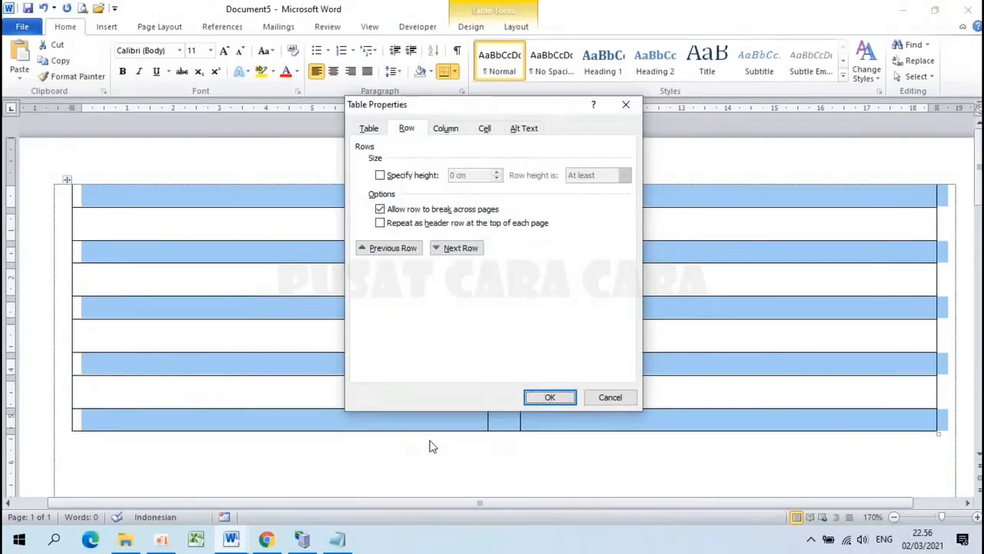
{"action": "left_click", "coordinate": [408, 131]}
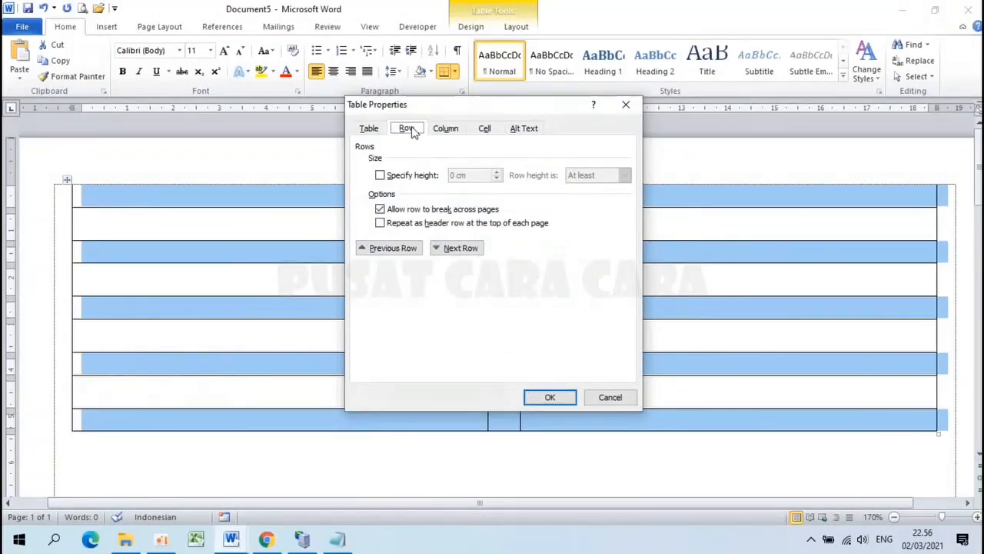
{"action": "left_click", "coordinate": [383, 178]}
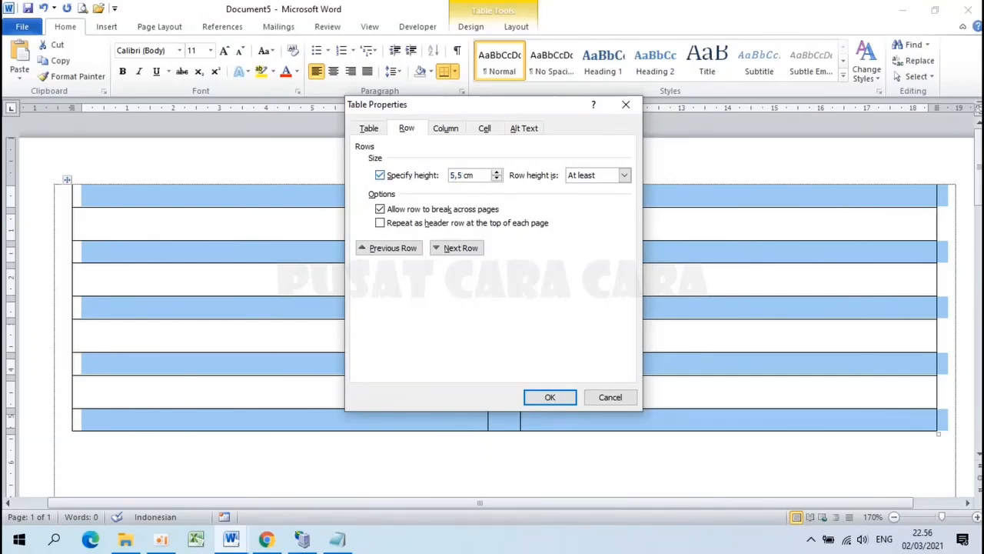
{"action": "left_click", "coordinate": [565, 397]}
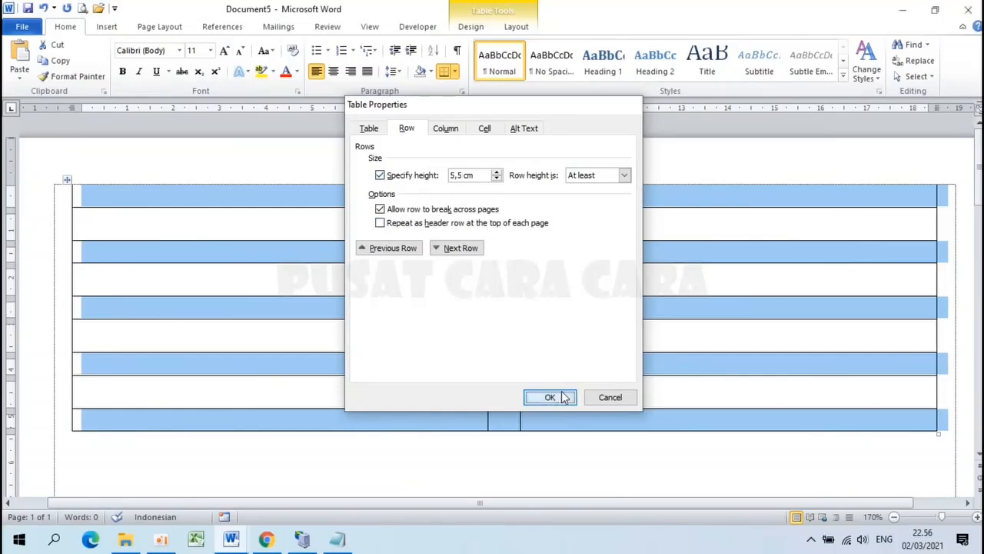
Step: Examine the resized table at different zooms, highlighting the first card cell, the first spacer row and the narrow middle column
{"action": "left_click", "coordinate": [409, 329]}
{"action": "scroll", "coordinate": [409, 329], "scroll_direction": "down", "scroll_amount": 6}
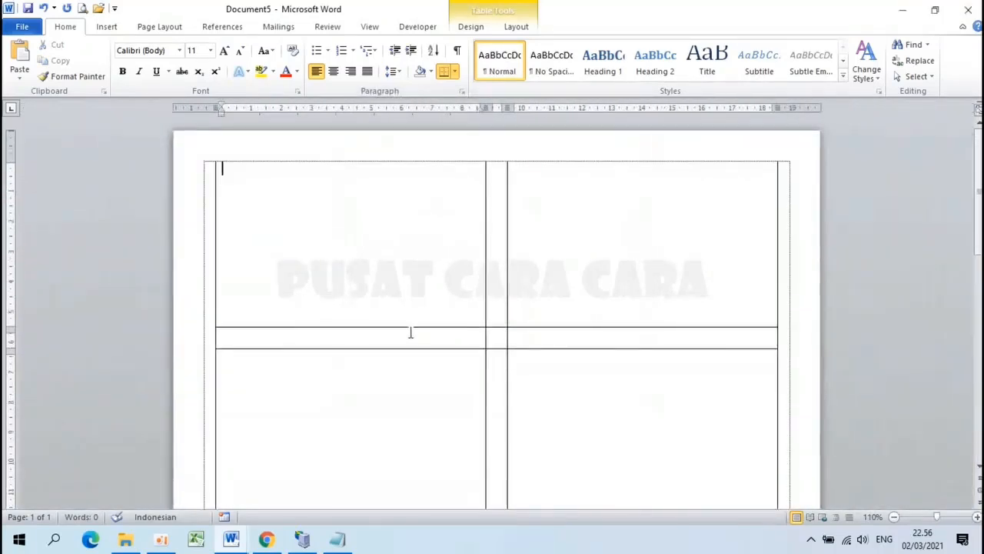
{"action": "left_click", "coordinate": [412, 368]}
{"action": "scroll", "coordinate": [421, 393], "scroll_direction": "down", "scroll_amount": 3}
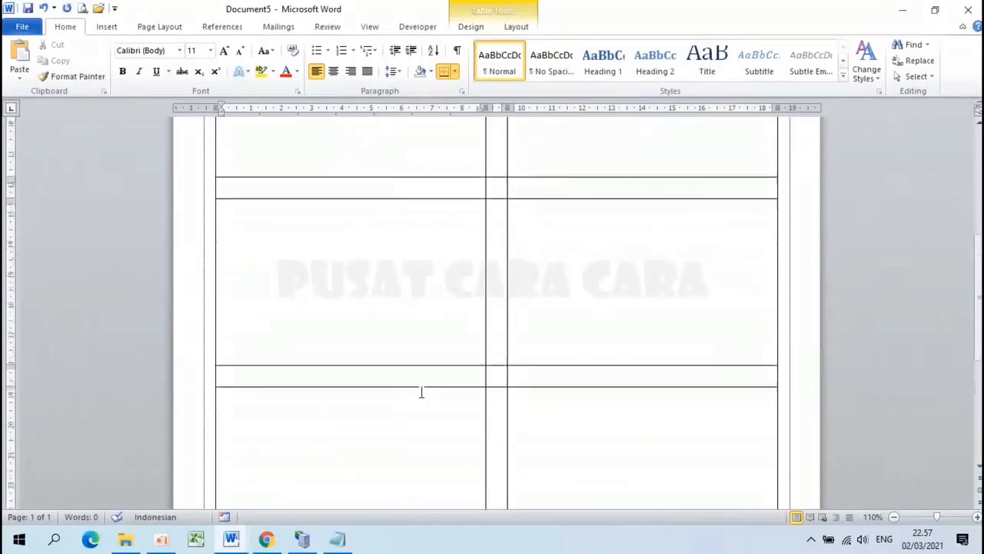
{"action": "scroll", "coordinate": [421, 393], "scroll_direction": "up", "scroll_amount": 3}
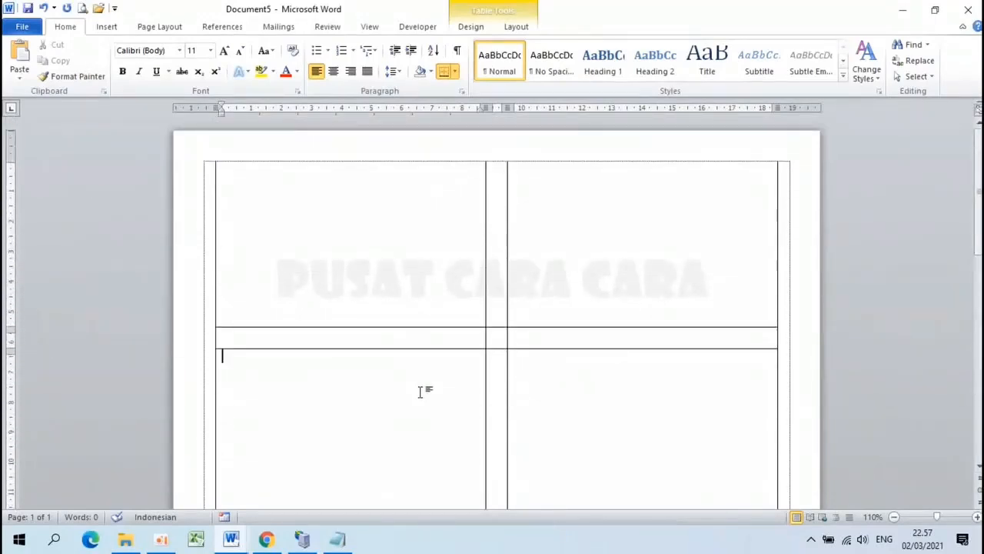
{"action": "left_click", "coordinate": [216, 215]}
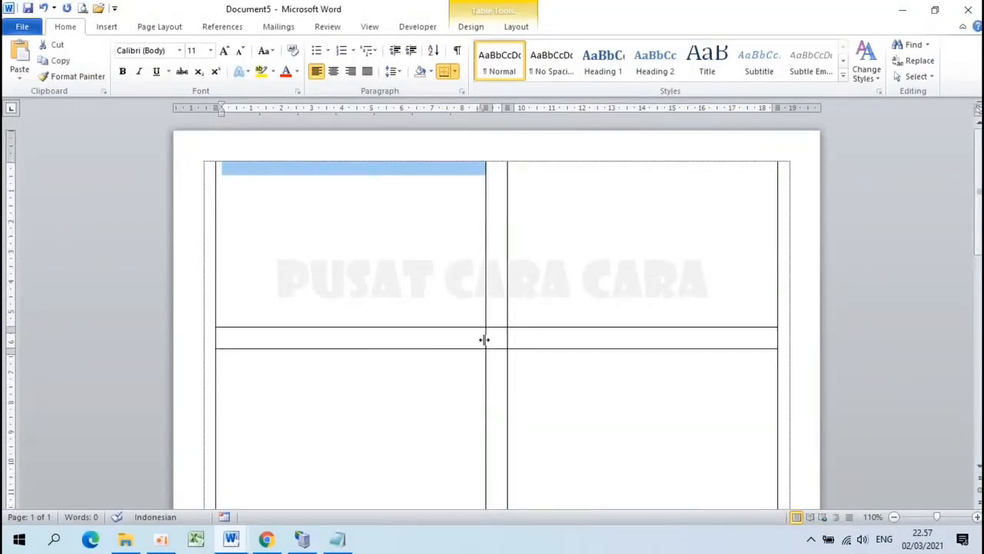
{"action": "scroll", "coordinate": [484, 339], "scroll_direction": "up", "scroll_amount": 4}
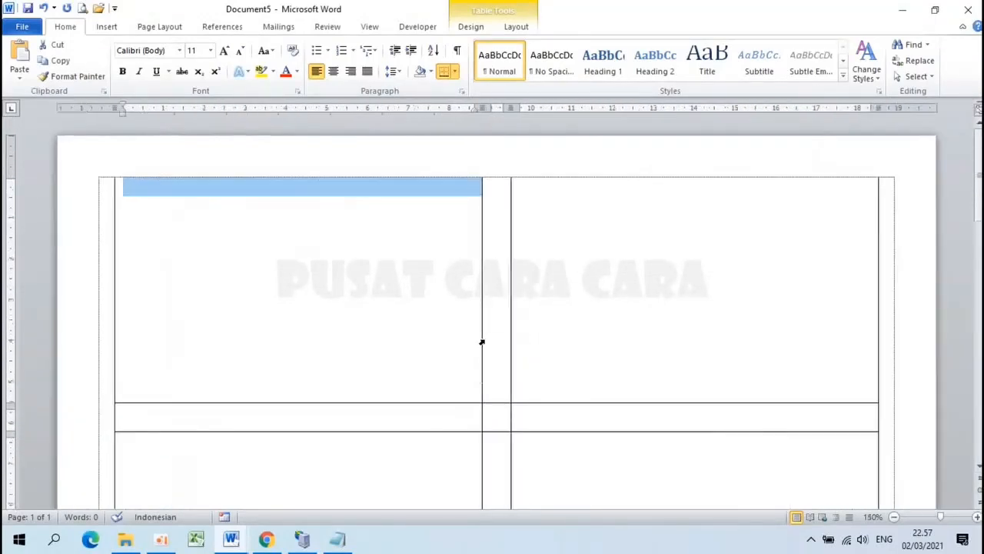
{"action": "left_click", "coordinate": [82, 424]}
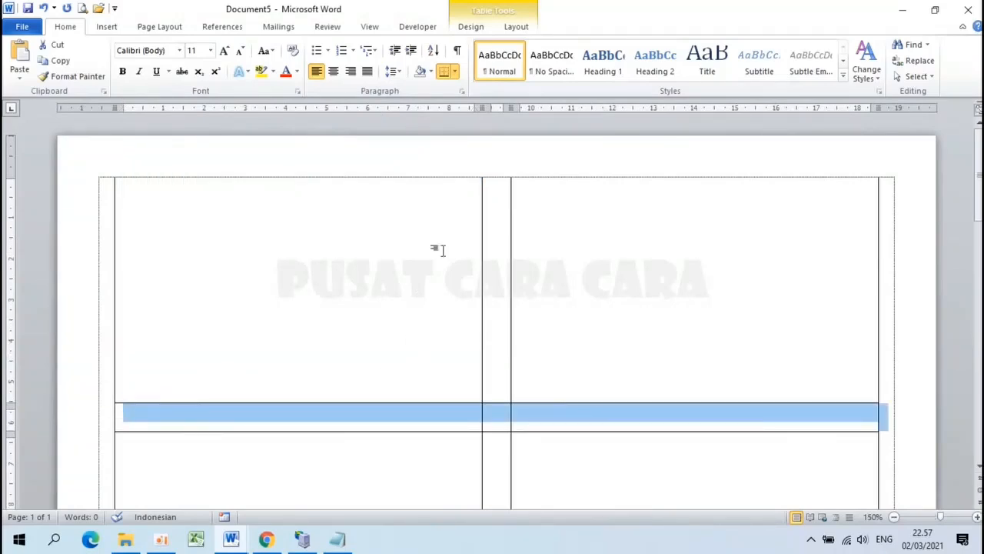
{"action": "left_click", "coordinate": [494, 170]}
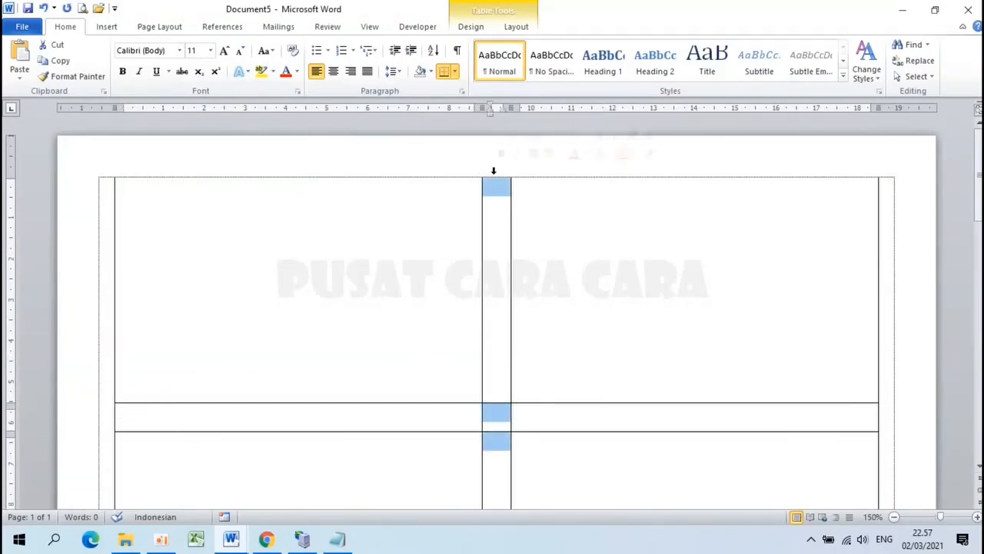
{"action": "left_click", "coordinate": [501, 447]}
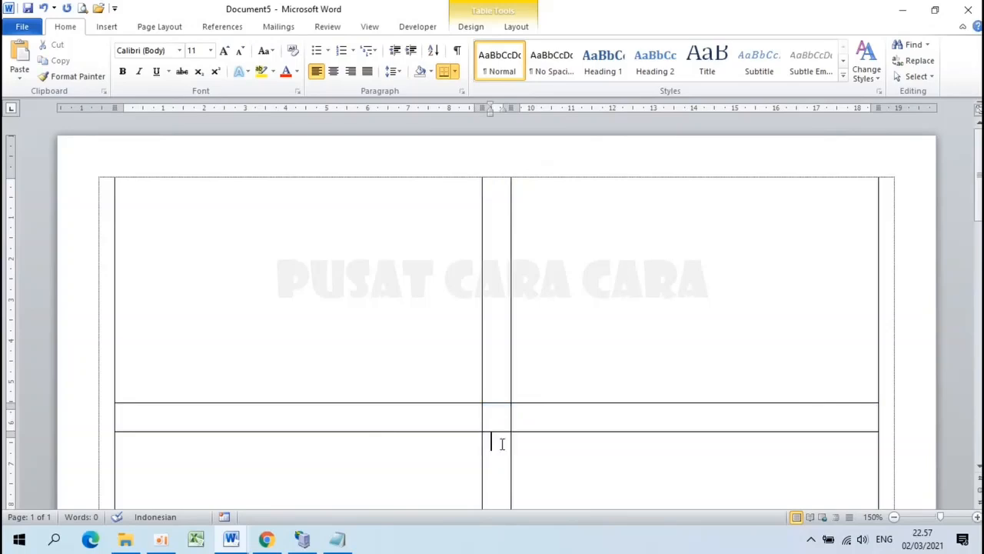
Step: Remove the left, right and inner vertical borders from the first spacer row, keeping its top and bottom borders
{"action": "scroll", "coordinate": [500, 444], "scroll_direction": "down", "scroll_amount": 3}
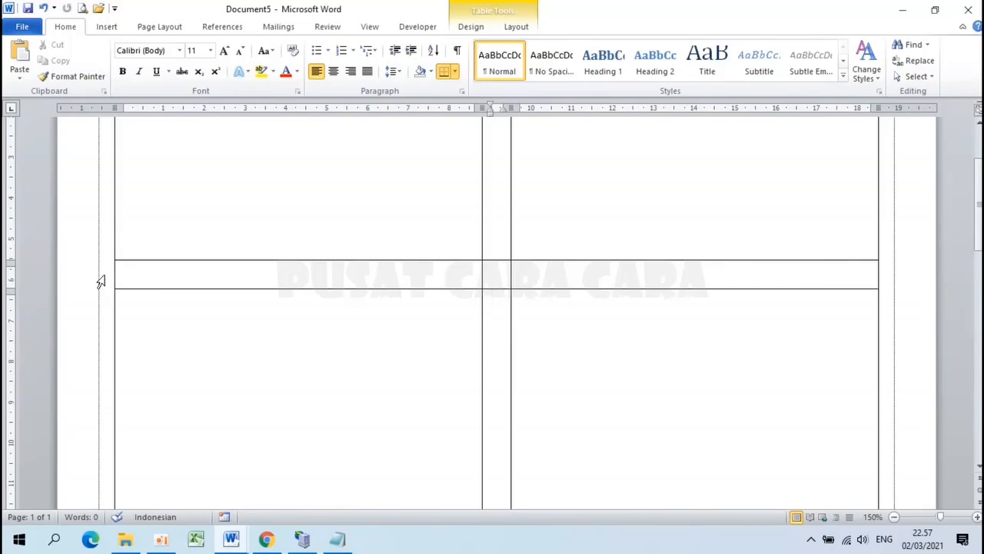
{"action": "left_click", "coordinate": [103, 281]}
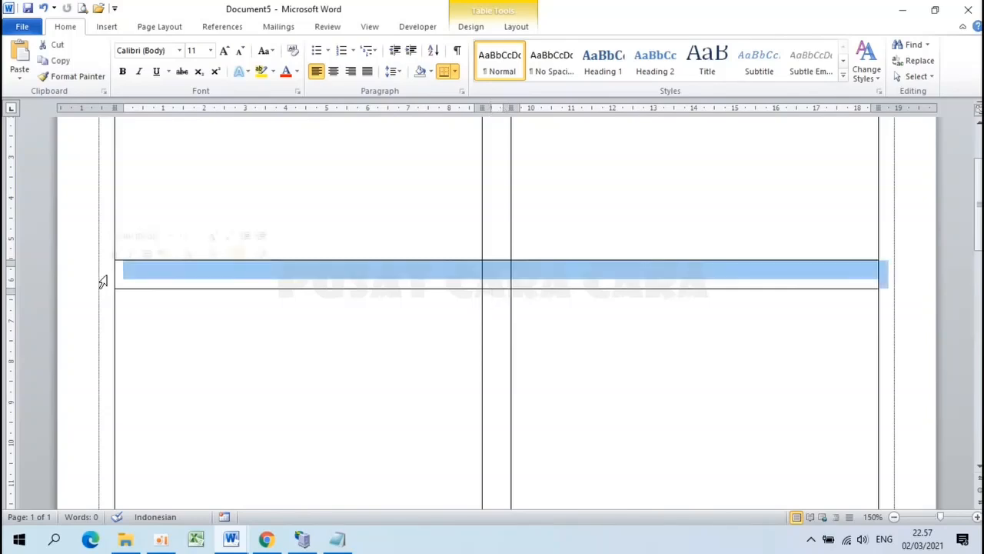
{"action": "right_click", "coordinate": [398, 276]}
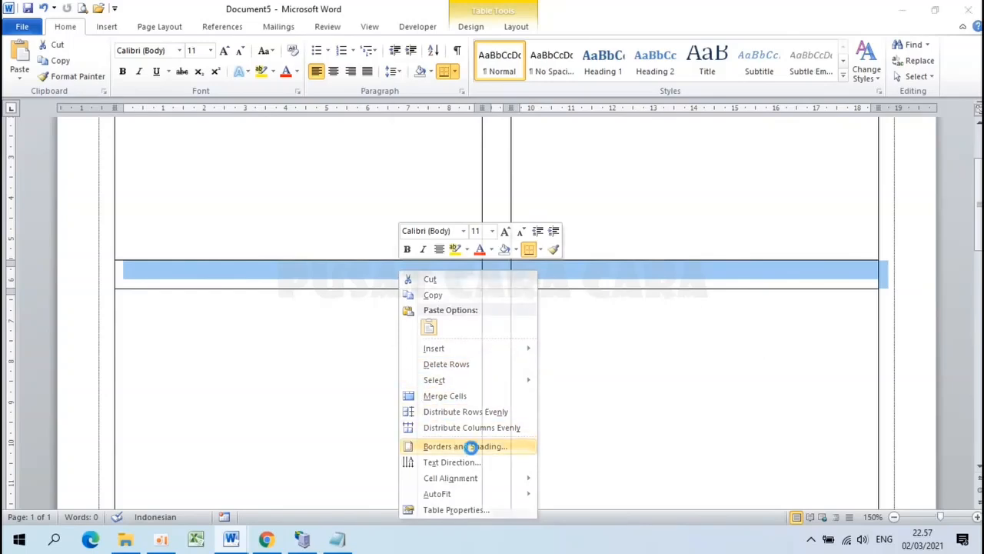
{"action": "left_click", "coordinate": [471, 449]}
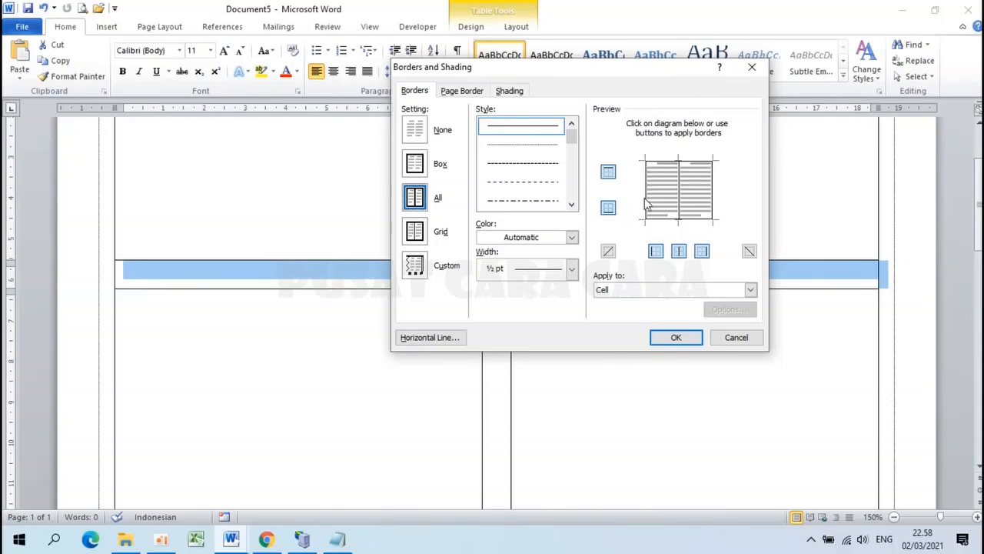
{"action": "left_click", "coordinate": [655, 252]}
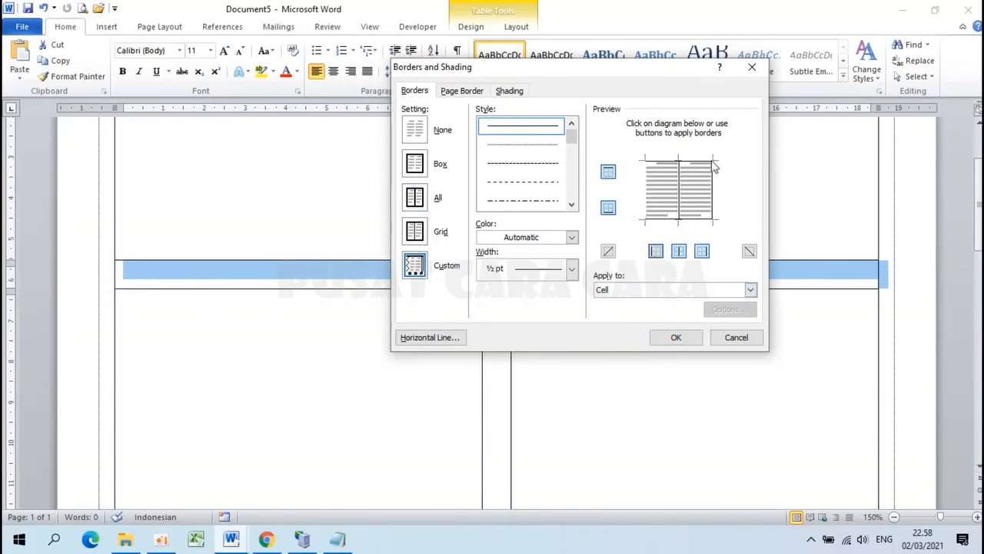
{"action": "left_click", "coordinate": [702, 253]}
{"action": "left_click_drag", "start_coordinate": [650, 69], "coordinate": [351, 57]}
{"action": "left_click", "coordinate": [380, 239]}
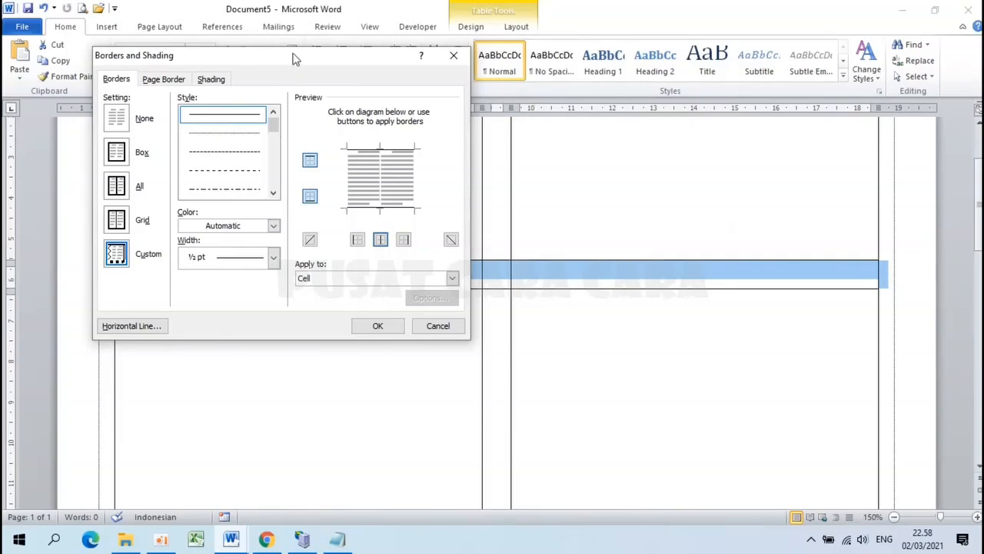
{"action": "left_click_drag", "start_coordinate": [302, 65], "coordinate": [490, 80]}
{"action": "left_click", "coordinate": [569, 345]}
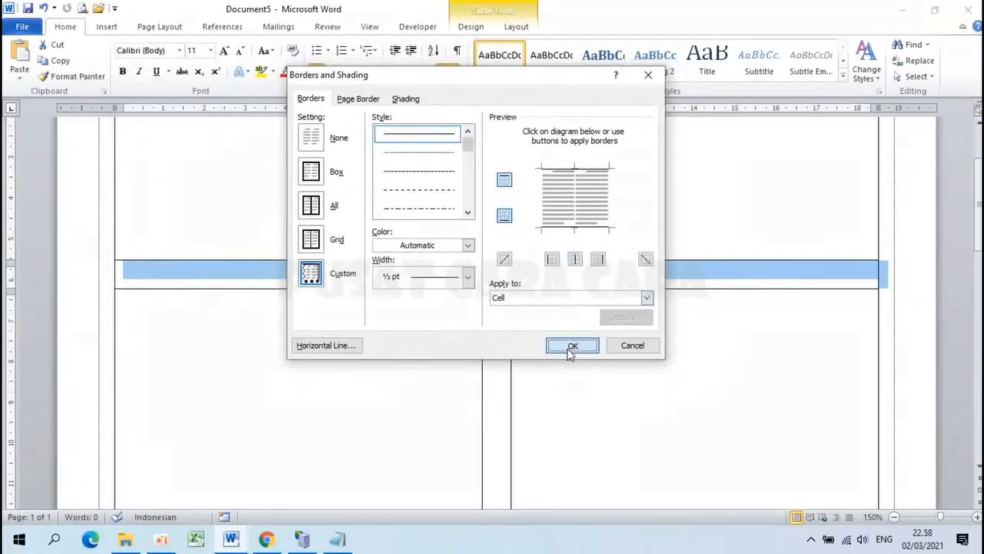
{"action": "left_click", "coordinate": [496, 330]}
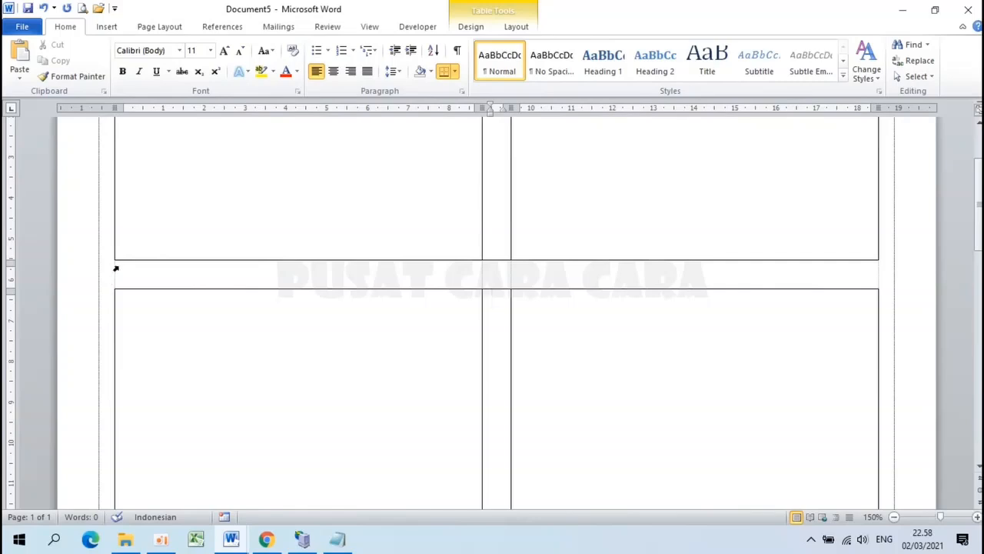
Step: Repeat the removal of the left, right and inner vertical borders on the second spacer row, the table's fourth row
{"action": "scroll", "coordinate": [300, 332], "scroll_direction": "down", "scroll_amount": 3}
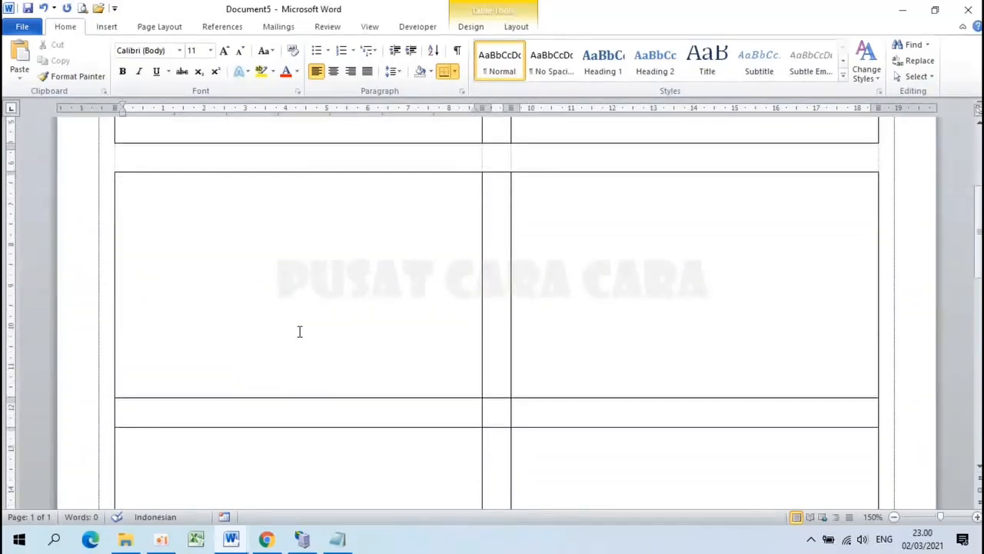
{"action": "scroll", "coordinate": [300, 331], "scroll_direction": "down", "scroll_amount": 3}
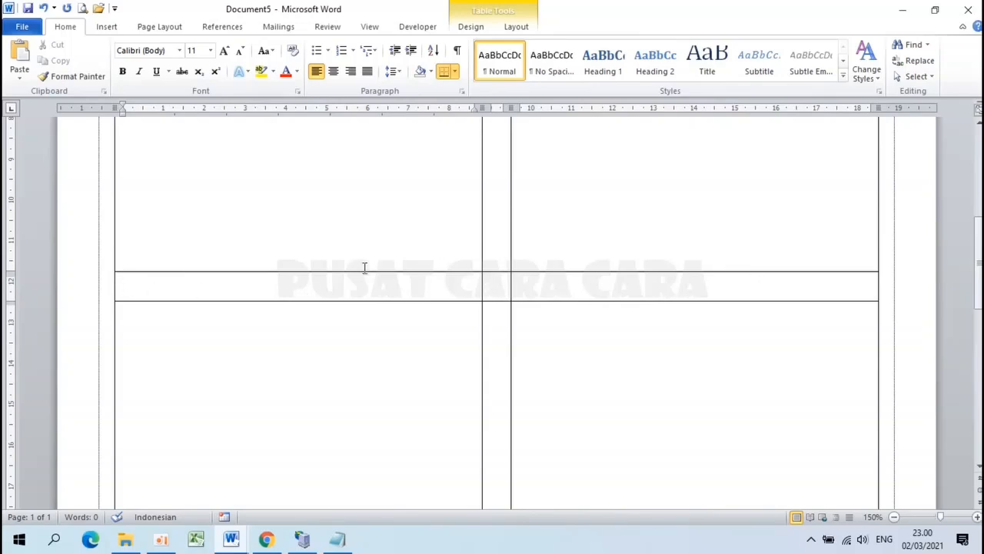
{"action": "scroll", "coordinate": [364, 267], "scroll_direction": "up", "scroll_amount": 3}
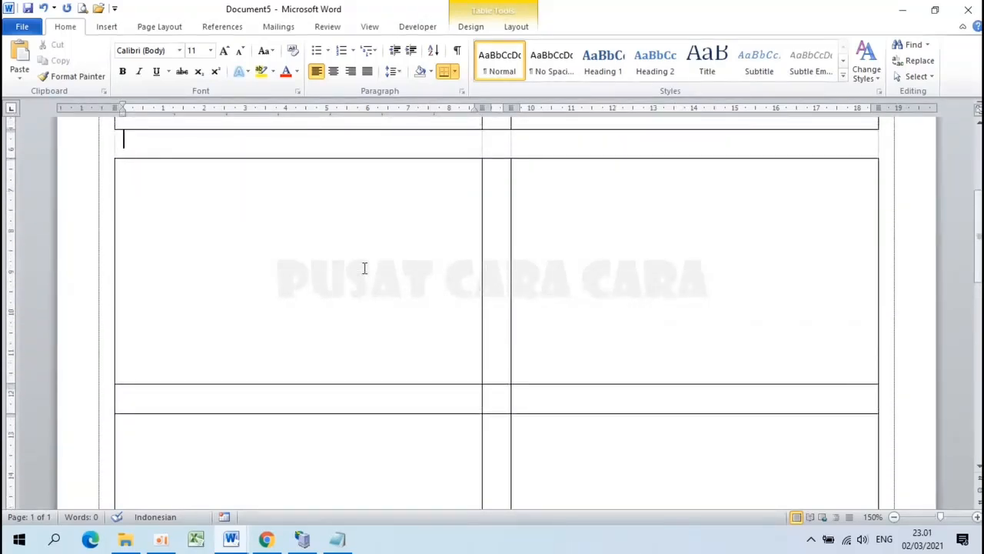
{"action": "scroll", "coordinate": [364, 268], "scroll_direction": "down", "scroll_amount": 2}
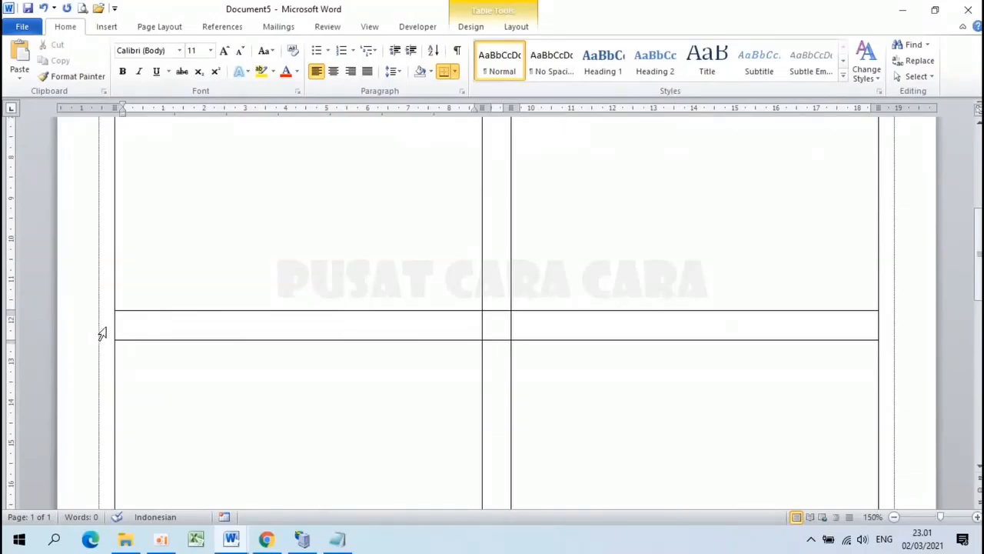
{"action": "left_click", "coordinate": [106, 331]}
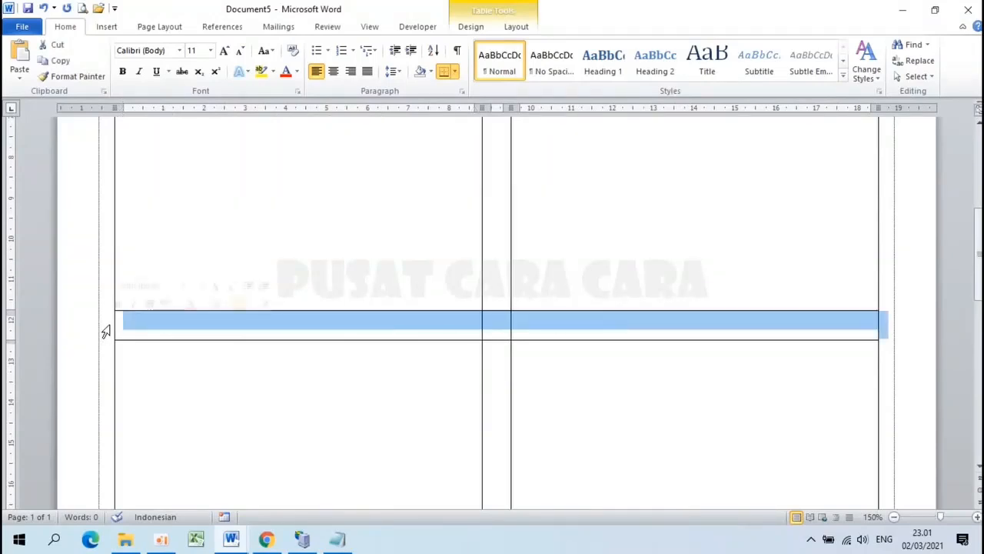
{"action": "left_click_drag", "start_coordinate": [146, 332], "coordinate": [631, 325]}
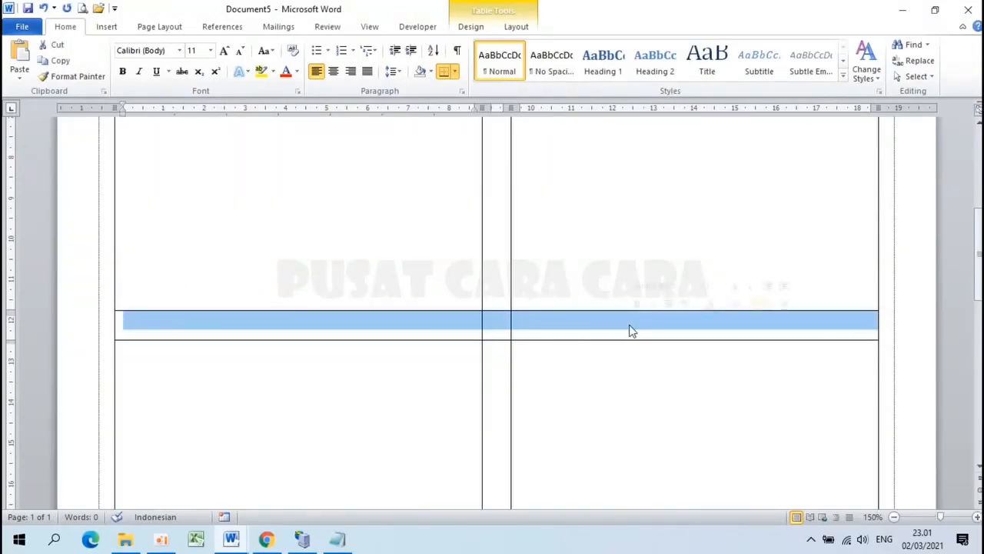
{"action": "left_click", "coordinate": [105, 329]}
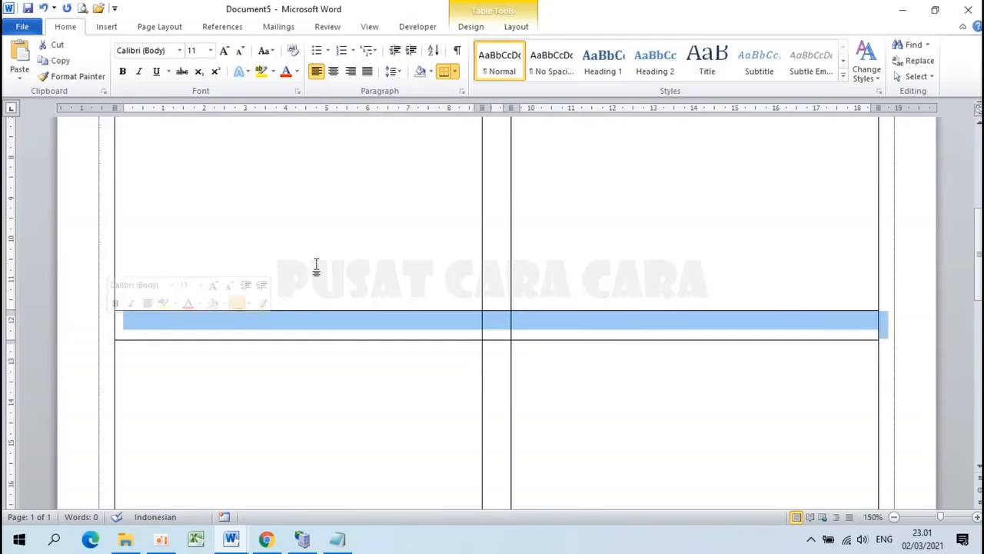
{"action": "scroll", "coordinate": [315, 266], "scroll_direction": "up", "scroll_amount": 2}
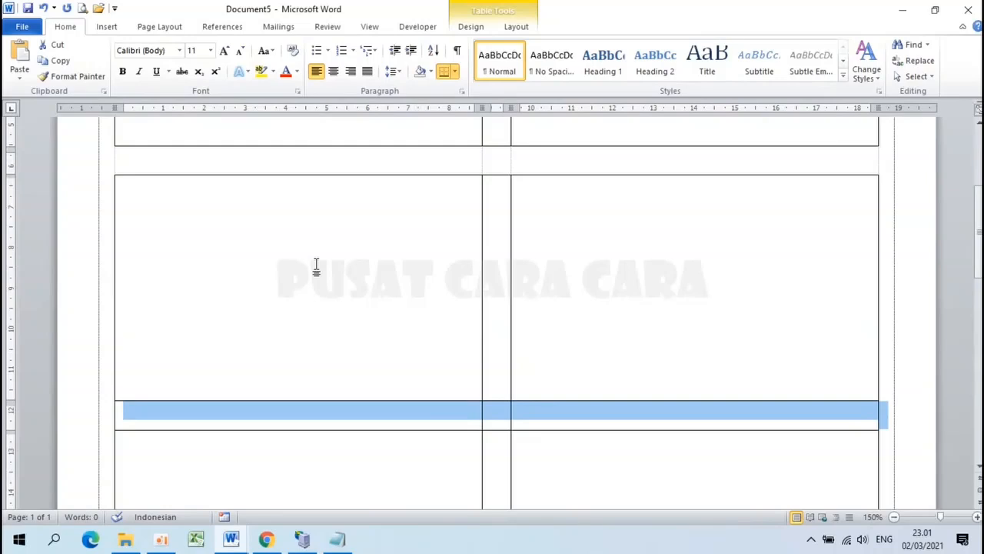
{"action": "left_click", "coordinate": [485, 422]}
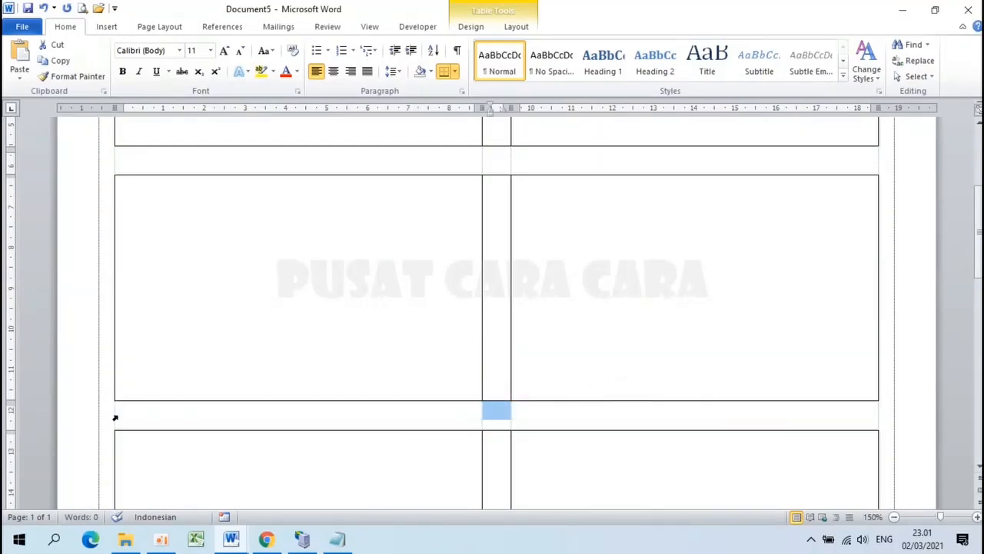
Step: Repeat the removal of the left, right and inner vertical borders on the third and fourth spacer rows, the table's sixth and eighth rows
{"action": "left_click", "coordinate": [555, 416]}
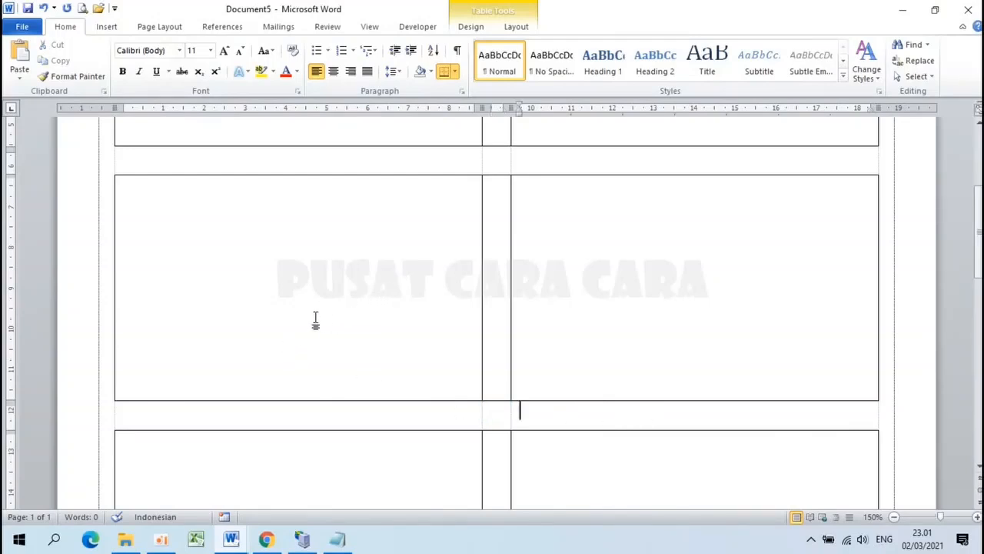
{"action": "scroll", "coordinate": [315, 319], "scroll_direction": "down", "scroll_amount": 3}
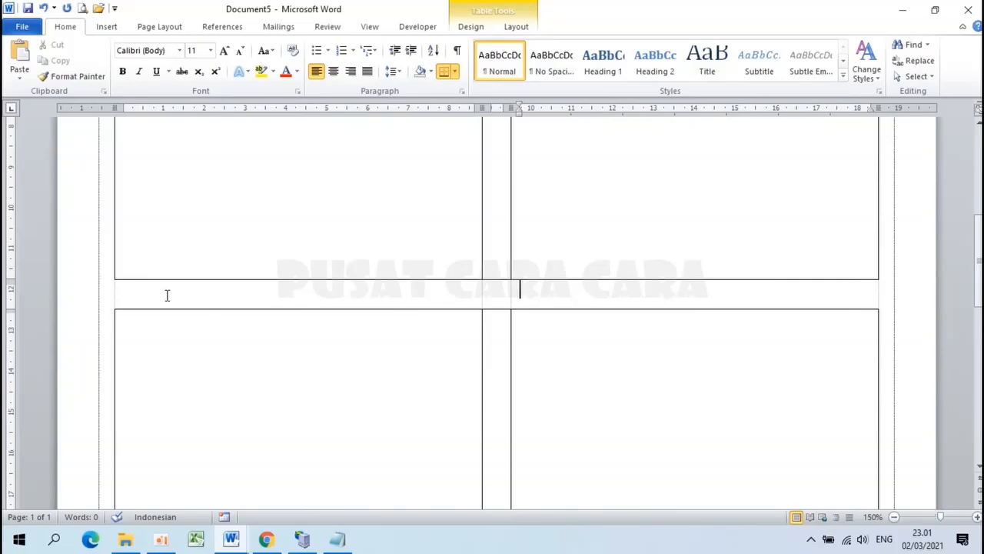
{"action": "scroll", "coordinate": [487, 298], "scroll_direction": "down", "scroll_amount": 3}
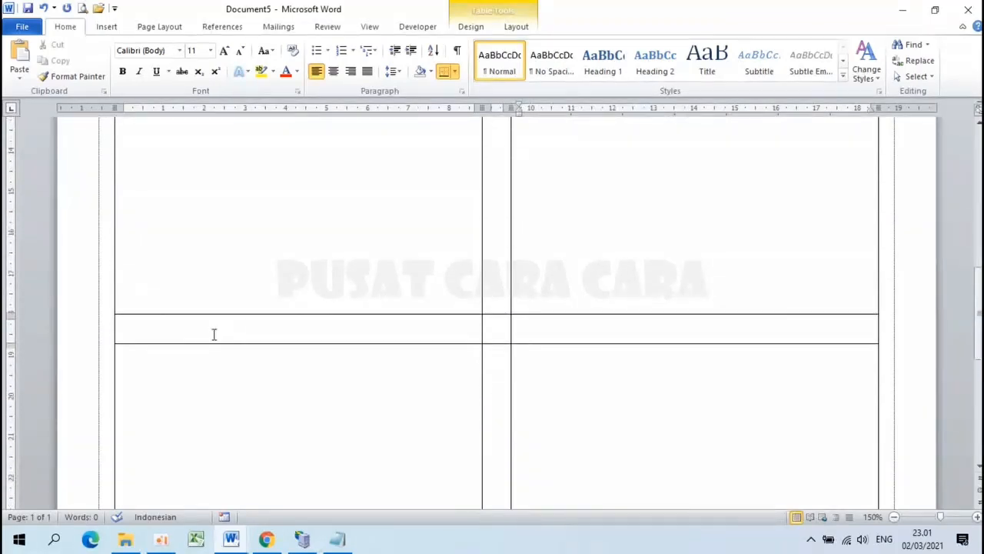
{"action": "left_click_drag", "start_coordinate": [173, 332], "coordinate": [513, 333]}
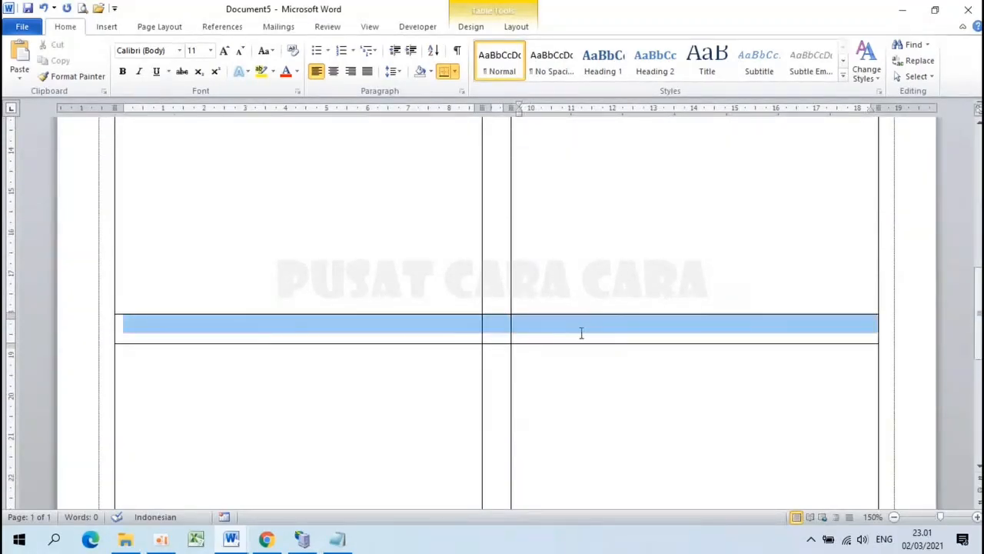
{"action": "key", "text": "Delete"}
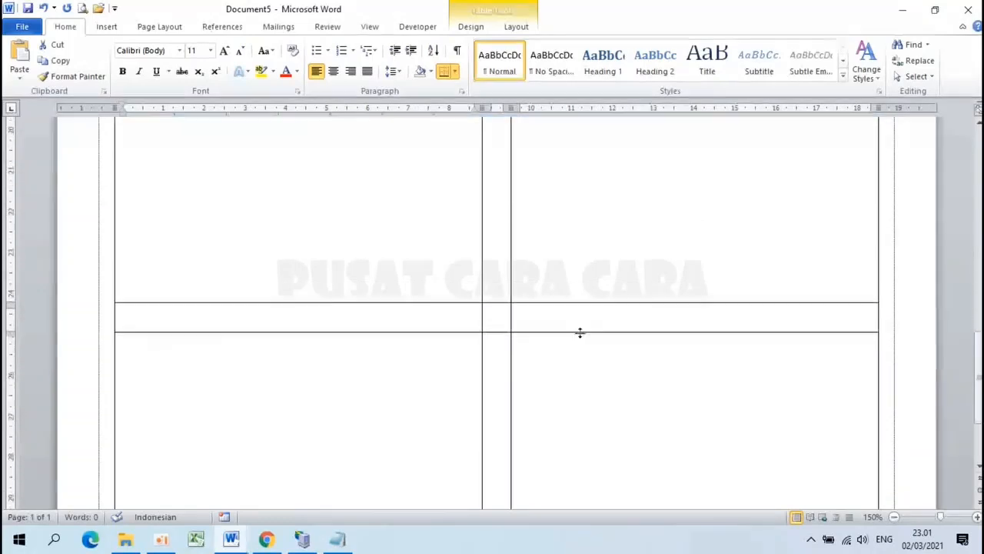
{"action": "left_click", "coordinate": [99, 328]}
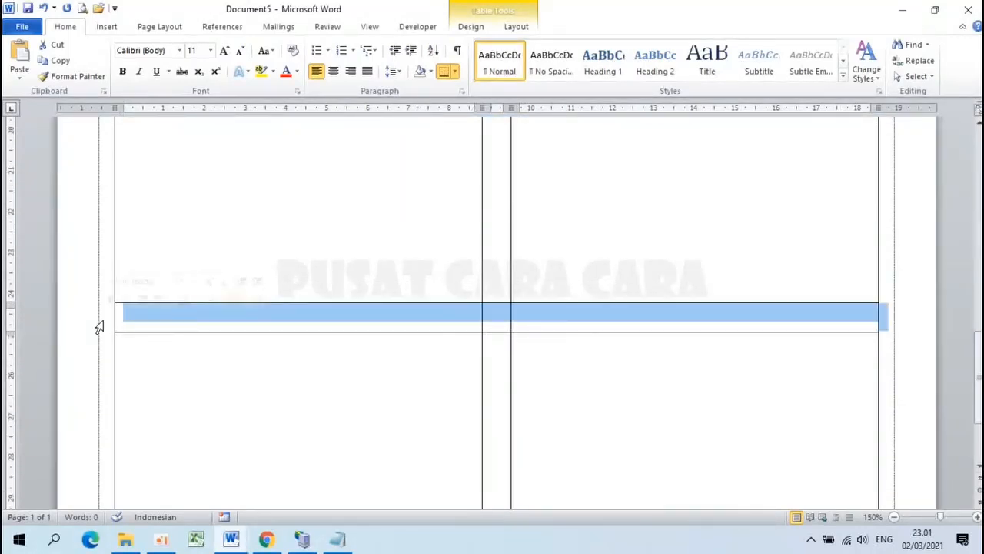
{"action": "key", "text": "ctrl+z"}
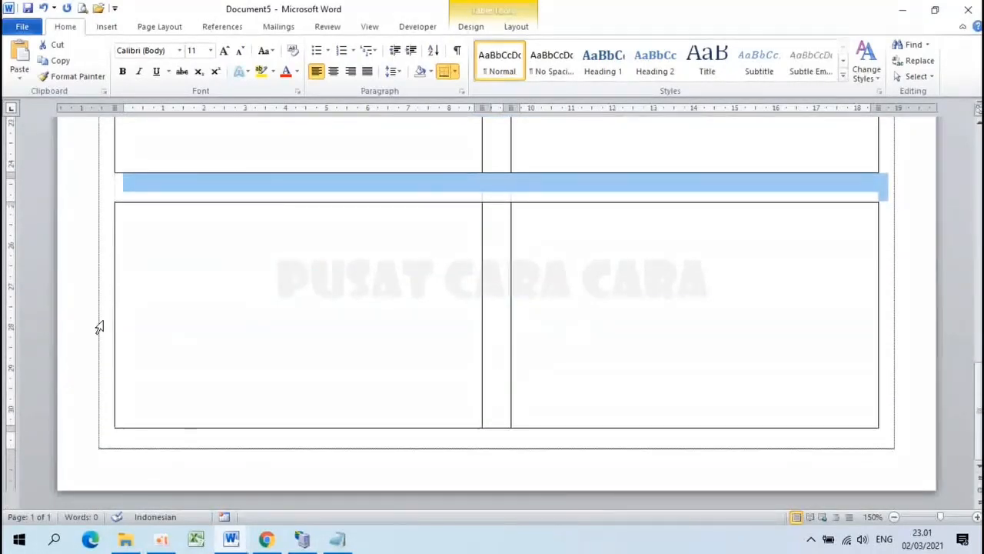
Step: Remove the top, bottom and inner horizontal borders from the narrow middle column, keeping its left and right borders
{"action": "scroll", "coordinate": [100, 328], "scroll_direction": "up", "scroll_amount": 7}
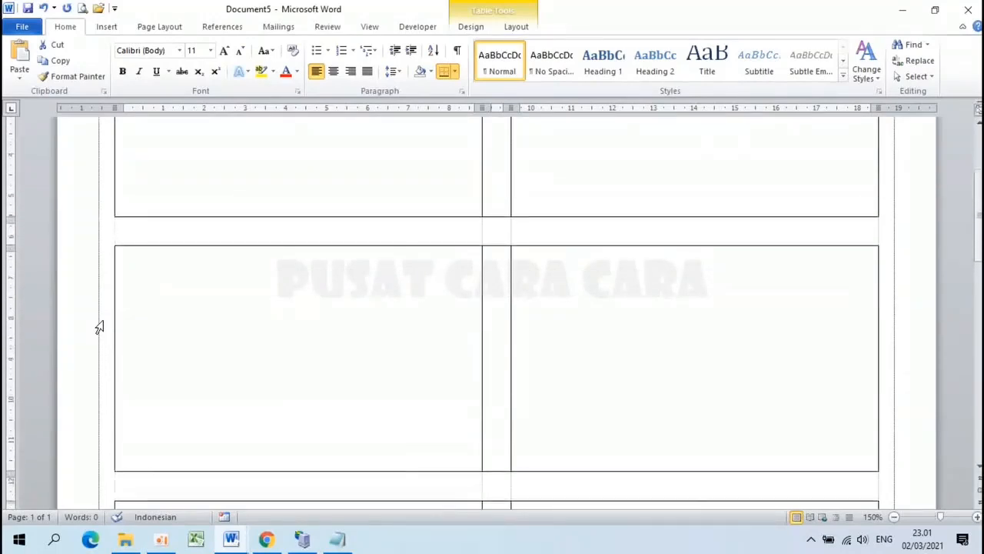
{"action": "left_click", "coordinate": [500, 336]}
{"action": "scroll", "coordinate": [500, 337], "scroll_direction": "down", "scroll_amount": 2}
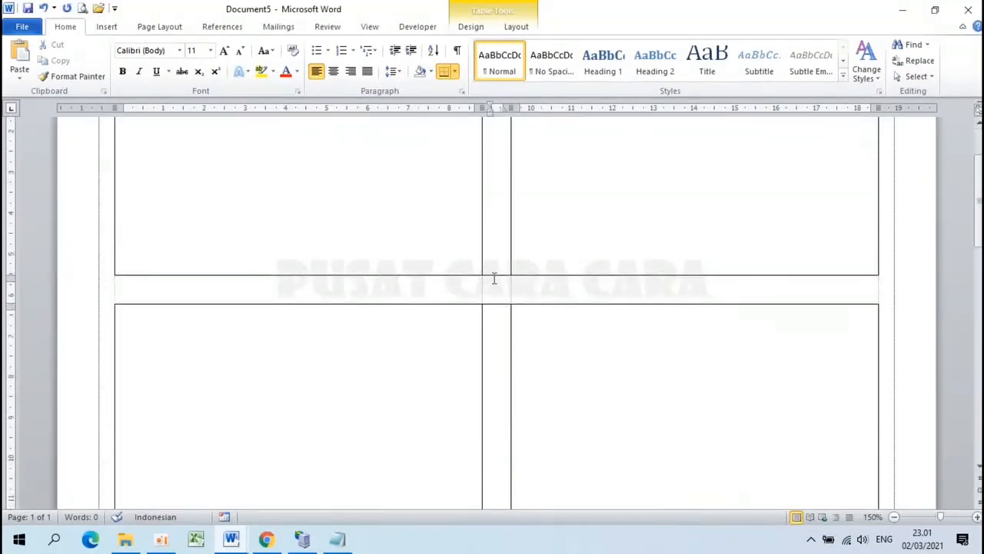
{"action": "scroll", "coordinate": [499, 359], "scroll_direction": "up", "scroll_amount": 2}
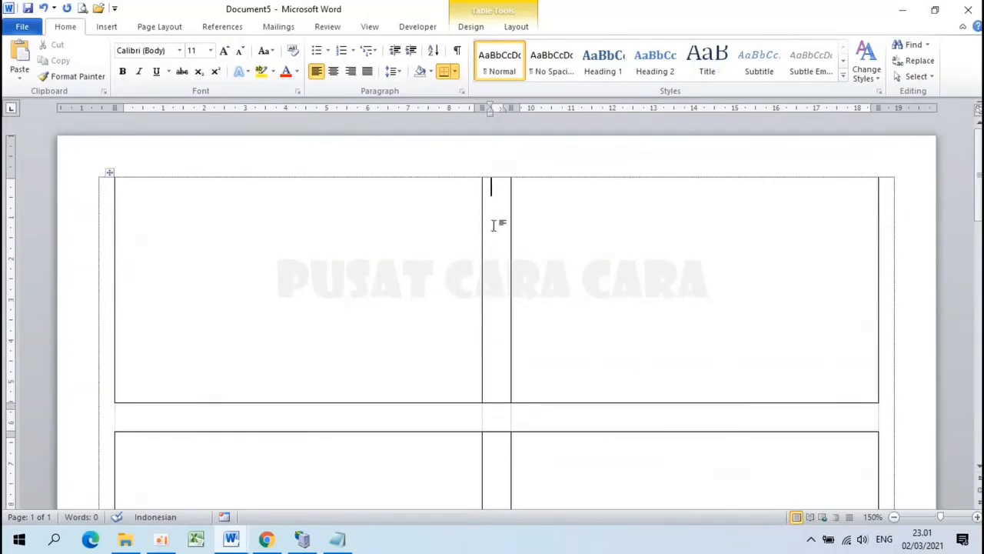
{"action": "left_click", "coordinate": [495, 170]}
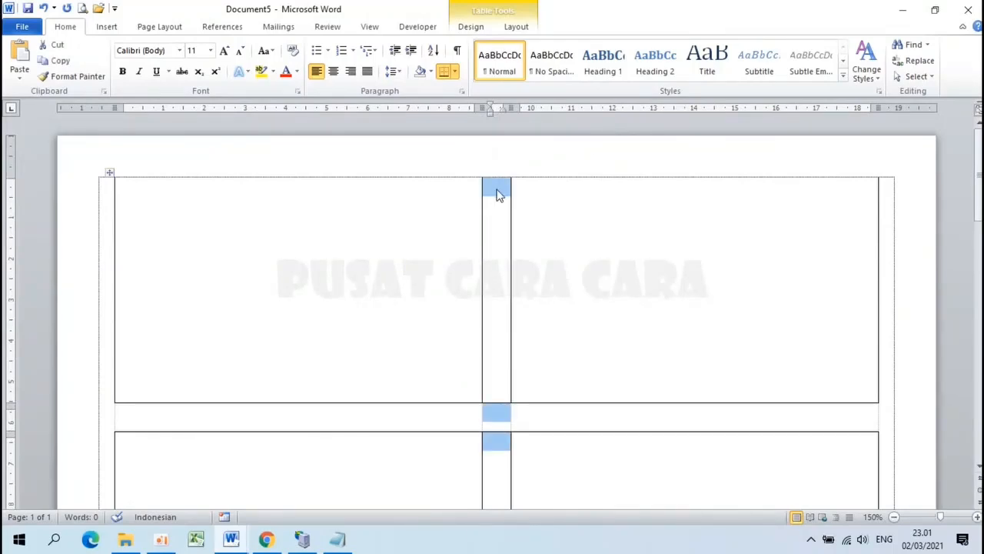
{"action": "right_click", "coordinate": [498, 195]}
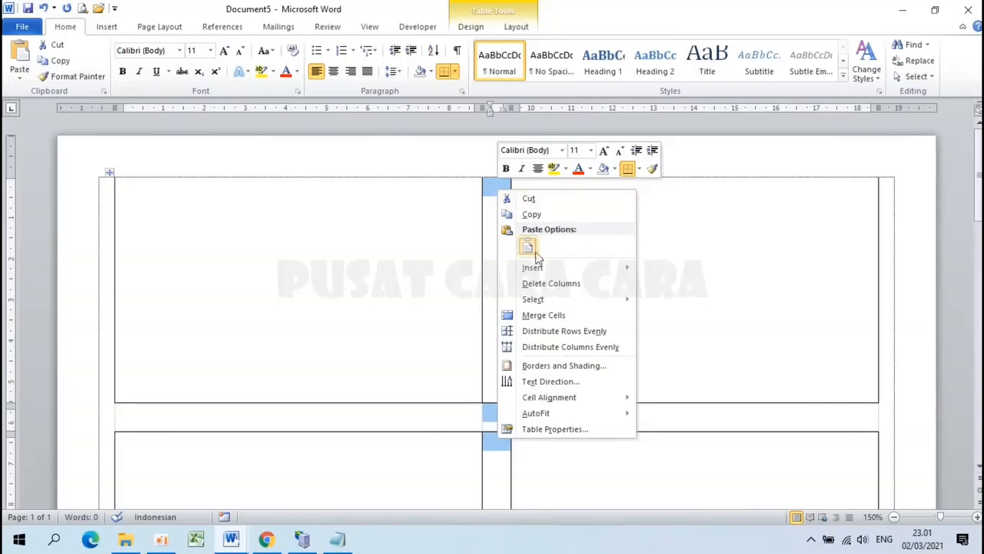
{"action": "left_click", "coordinate": [572, 369]}
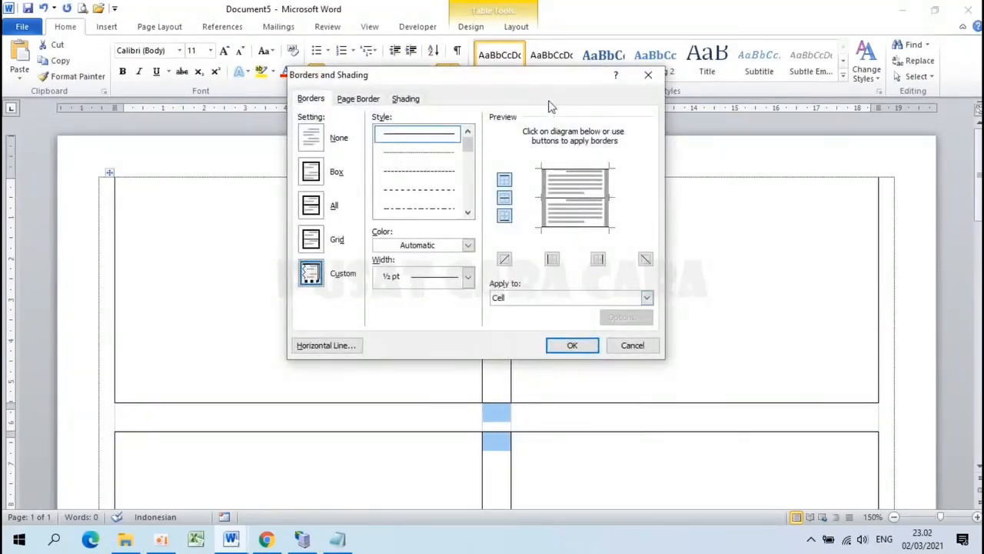
{"action": "left_click_drag", "start_coordinate": [549, 84], "coordinate": [325, 74]}
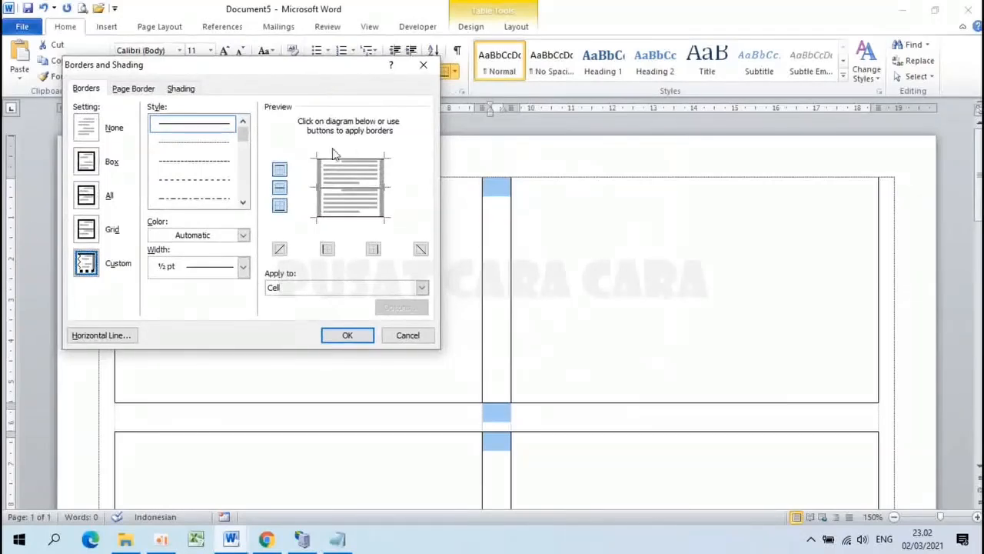
{"action": "left_click", "coordinate": [279, 170]}
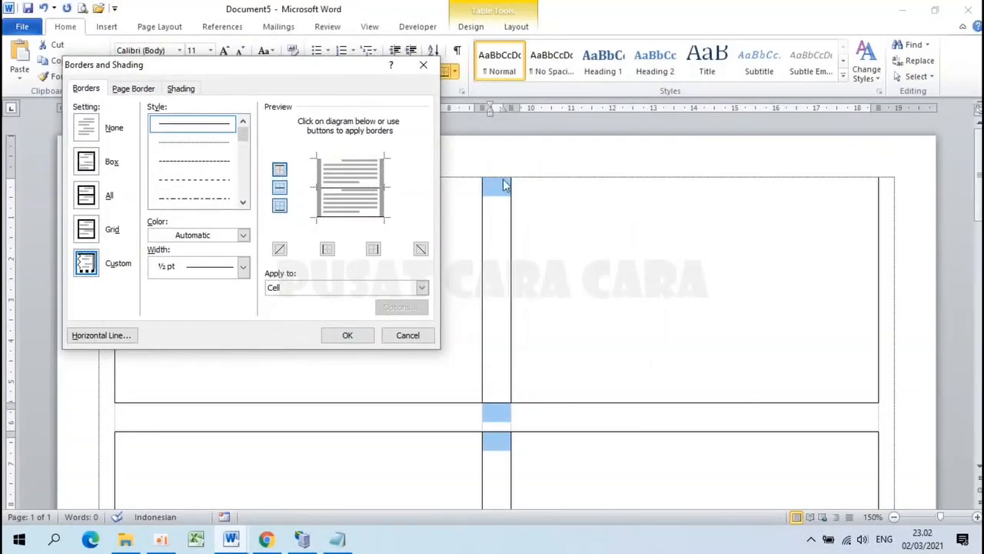
{"action": "left_click", "coordinate": [280, 207]}
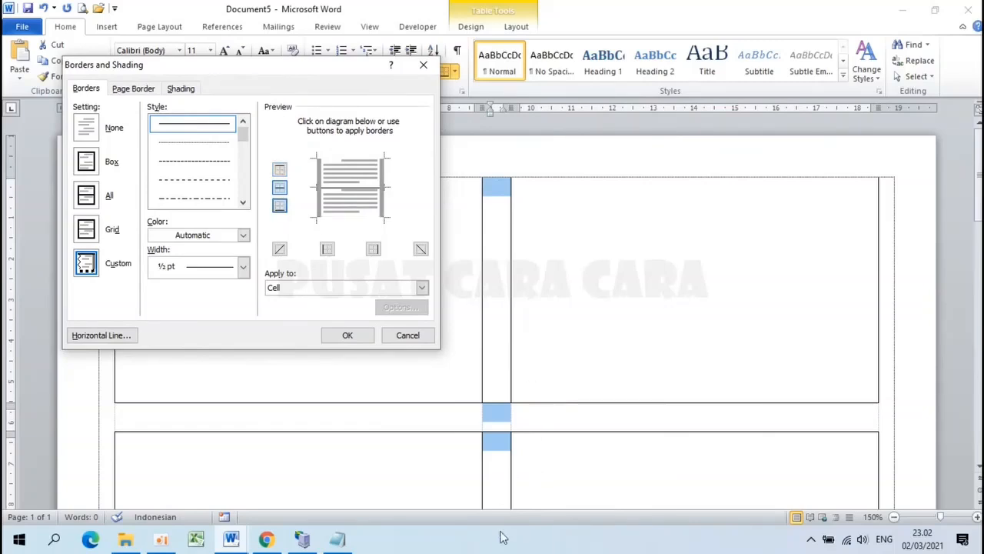
{"action": "left_click", "coordinate": [280, 189]}
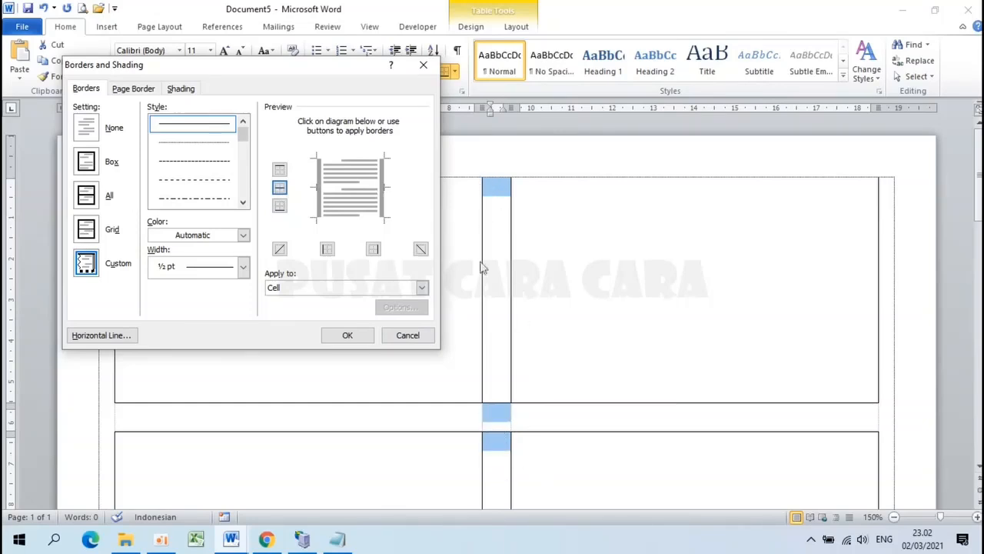
{"action": "left_click", "coordinate": [348, 336]}
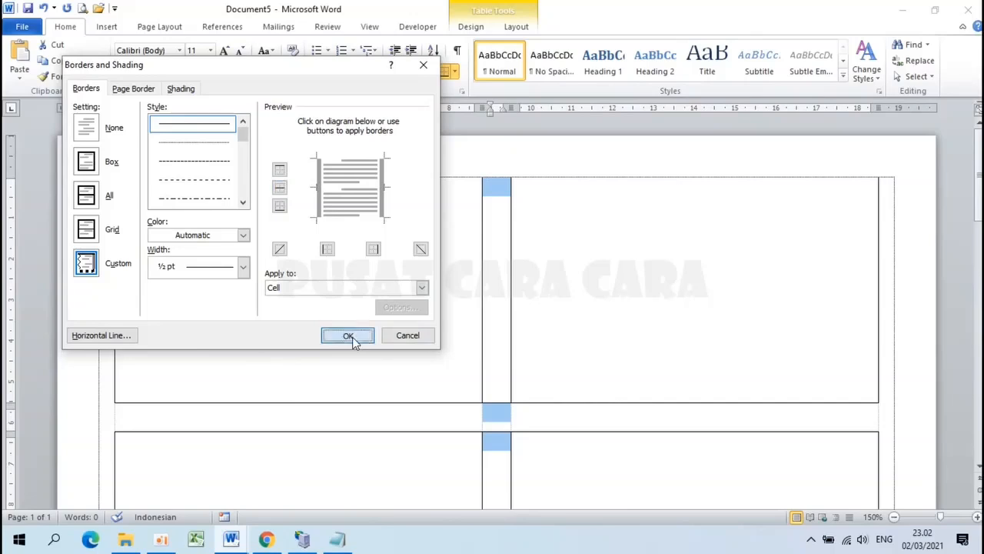
Step: Review the borders of the card grid in the document and in the print preview, and return to the document
{"action": "left_click", "coordinate": [500, 358]}
{"action": "scroll", "coordinate": [500, 359], "scroll_direction": "down", "scroll_amount": 3}
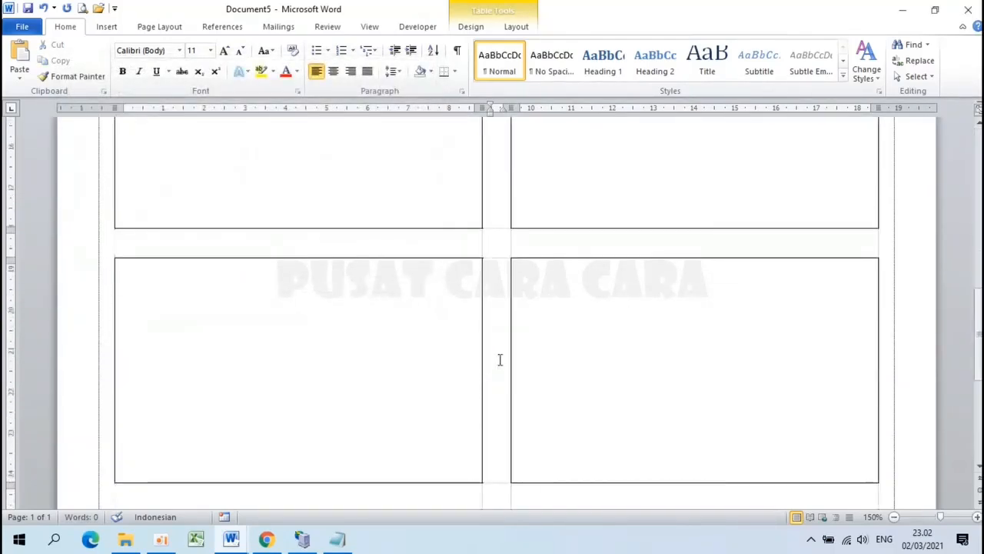
{"action": "scroll", "coordinate": [501, 360], "scroll_direction": "up", "scroll_amount": 2}
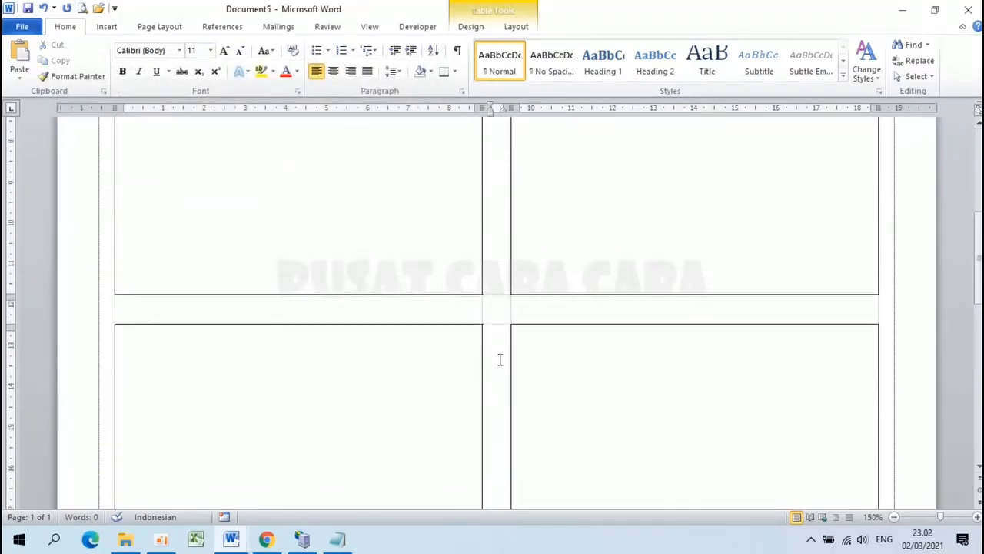
{"action": "left_click", "coordinate": [82, 9]}
{"action": "scroll", "coordinate": [521, 265], "scroll_direction": "up", "scroll_amount": 2}
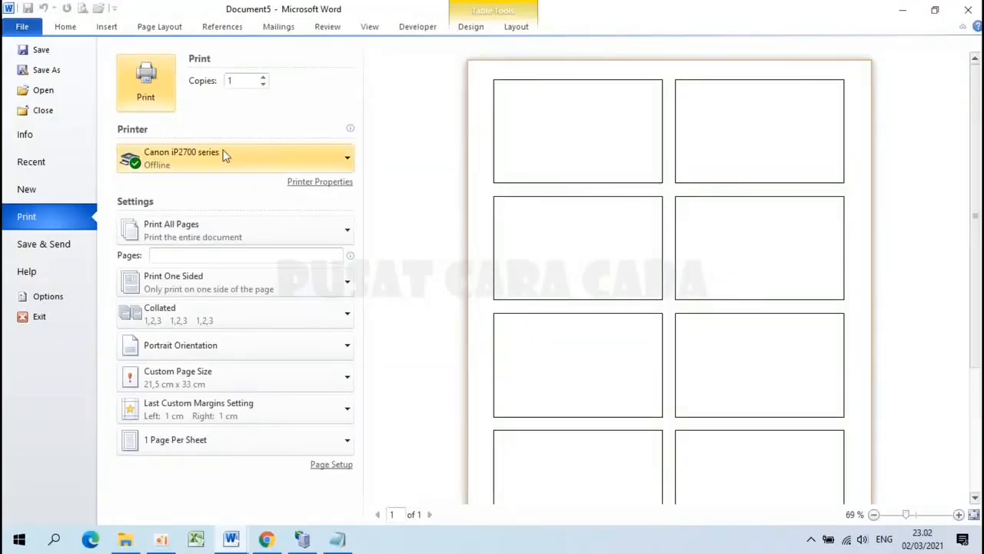
{"action": "left_click", "coordinate": [22, 28]}
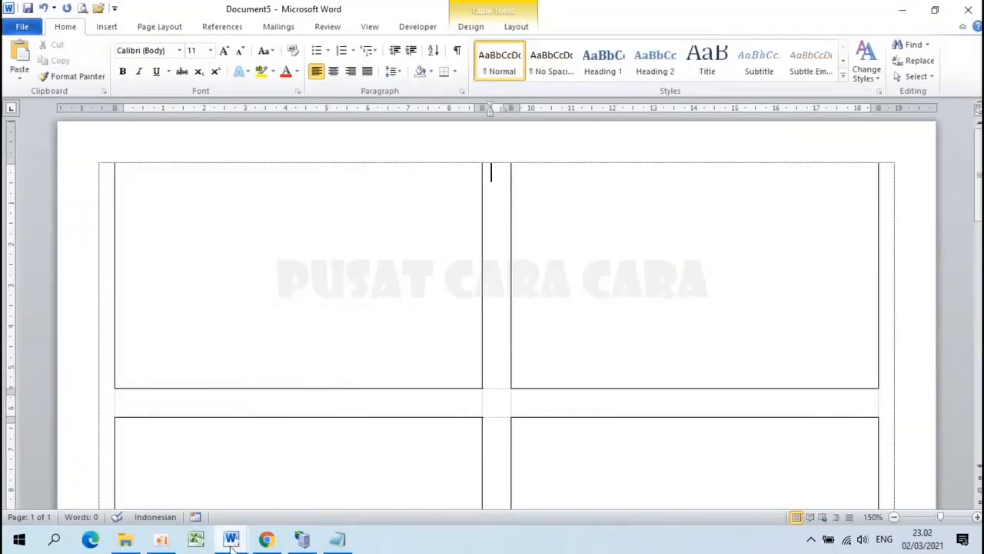
Step: Switch to the Contoh Kartu Peserta sample, highlight the first card's content, and return to Document5
{"action": "mouse_move", "coordinate": [232, 544]}
{"action": "left_click", "coordinate": [159, 471]}
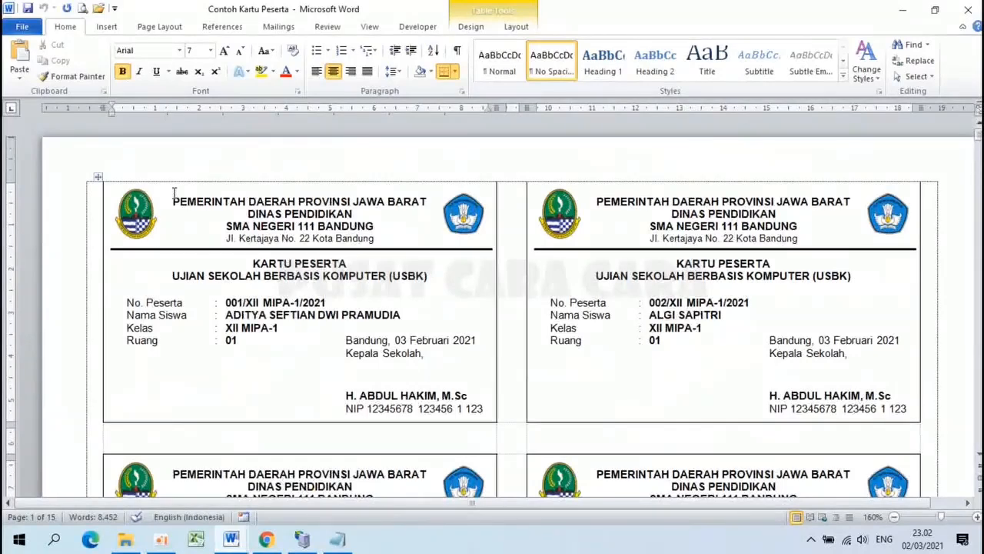
{"action": "left_click_drag", "start_coordinate": [174, 192], "coordinate": [456, 409]}
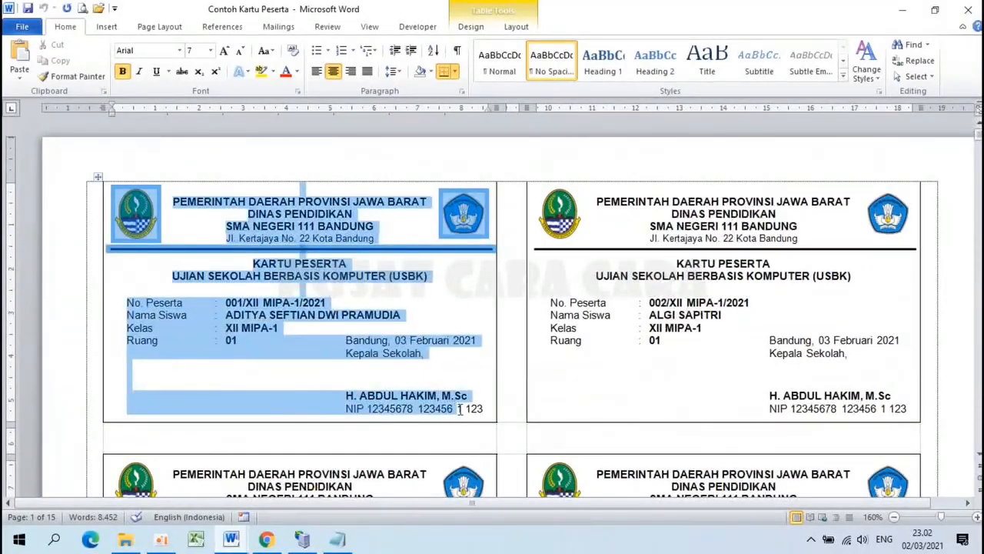
{"action": "mouse_move", "coordinate": [232, 542]}
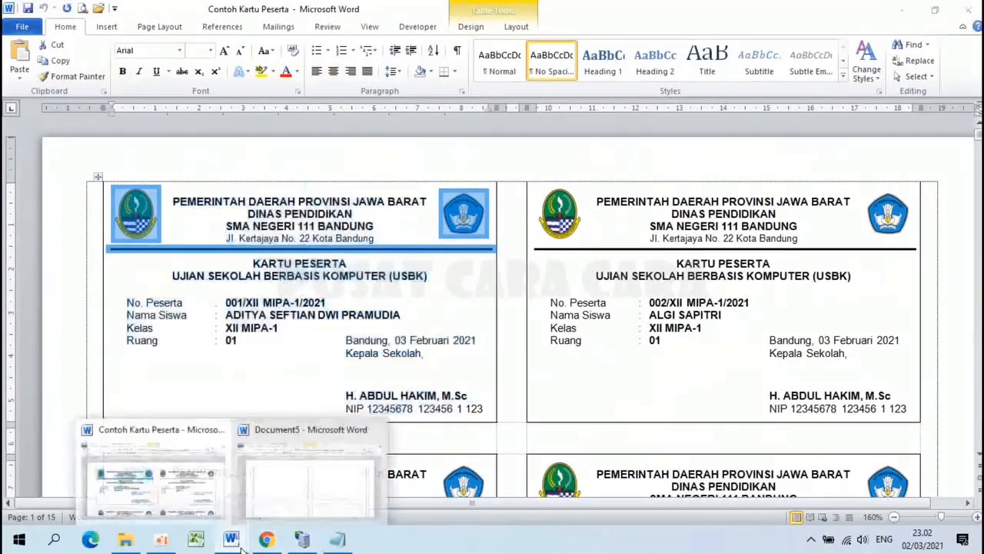
{"action": "left_click", "coordinate": [304, 484]}
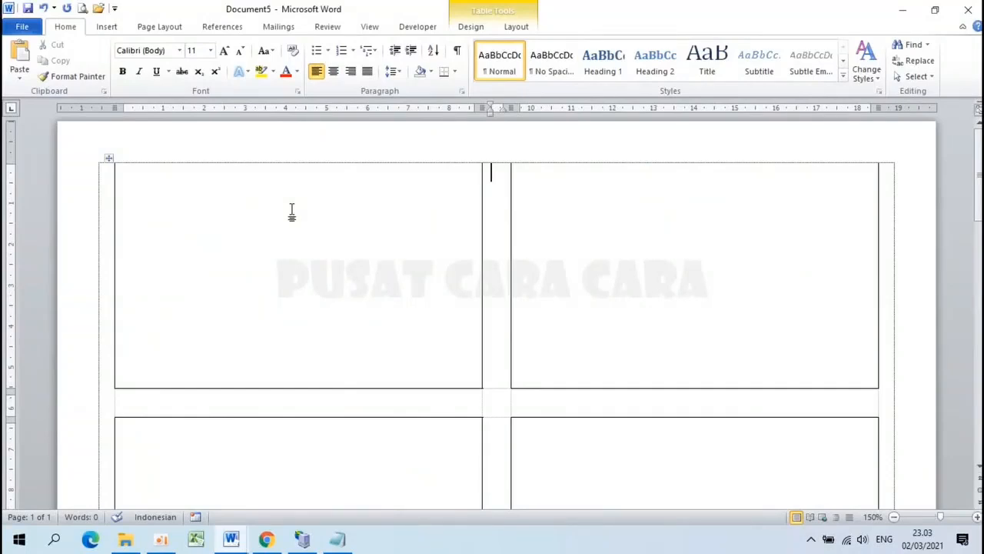
Step: Apply the No Spacing style to the whole document and set its font to Arial
{"action": "key", "text": "ctrl+a"}
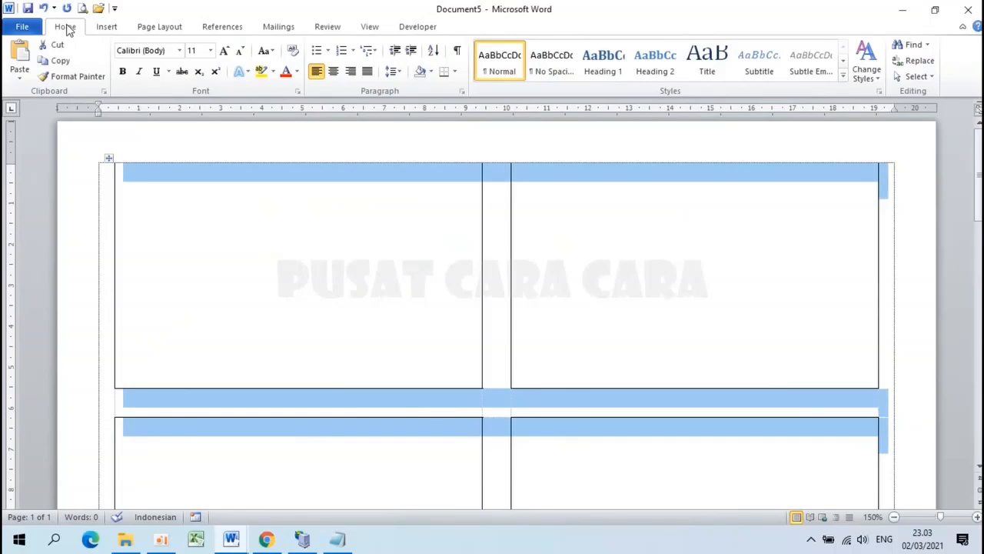
{"action": "left_click", "coordinate": [557, 66]}
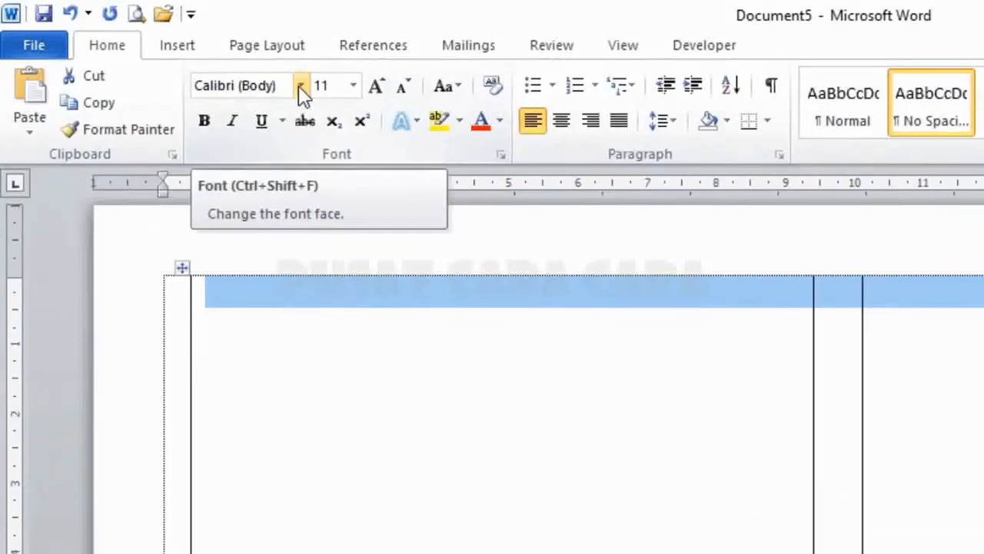
{"action": "left_click", "coordinate": [300, 86]}
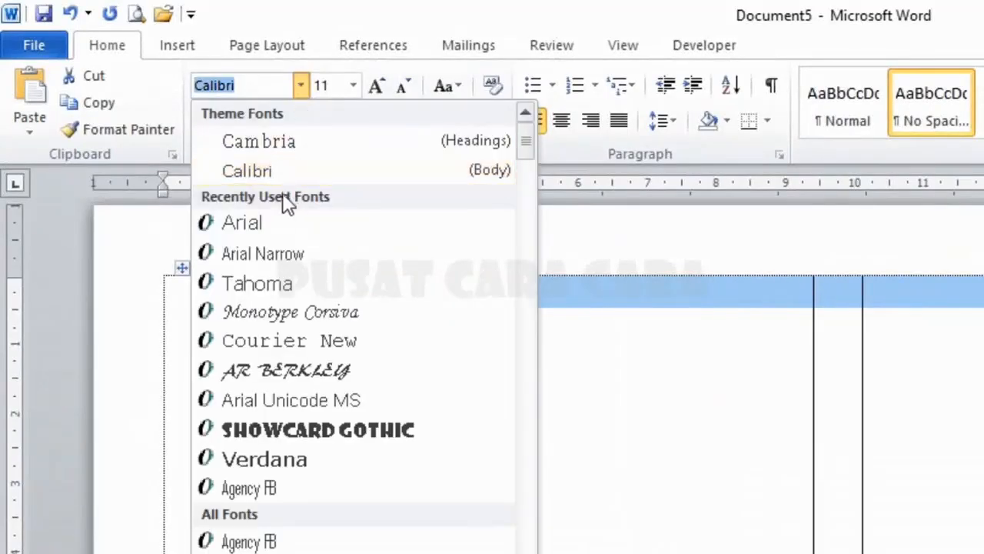
{"action": "left_click", "coordinate": [271, 222]}
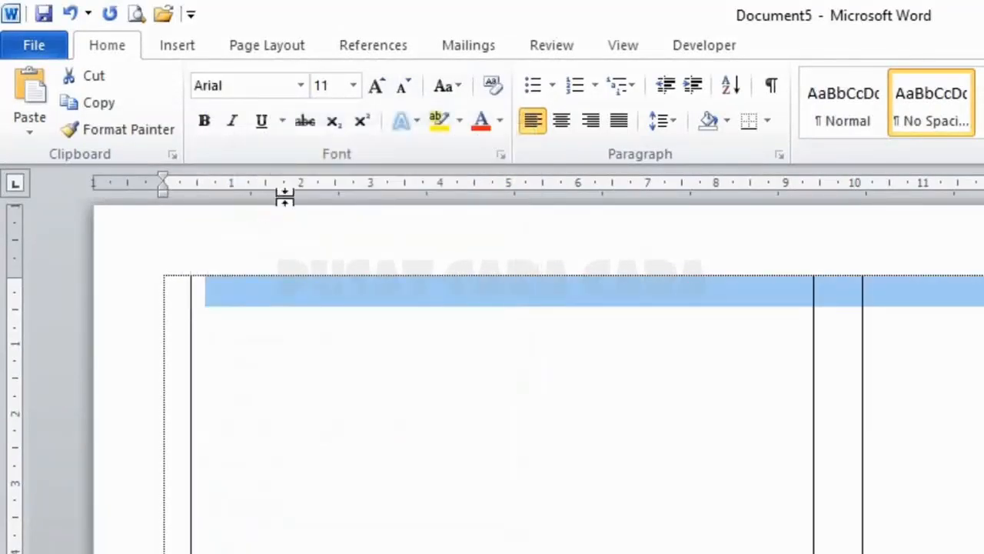
Step: Set the font size of the whole document to 7
{"action": "left_click", "coordinate": [354, 85]}
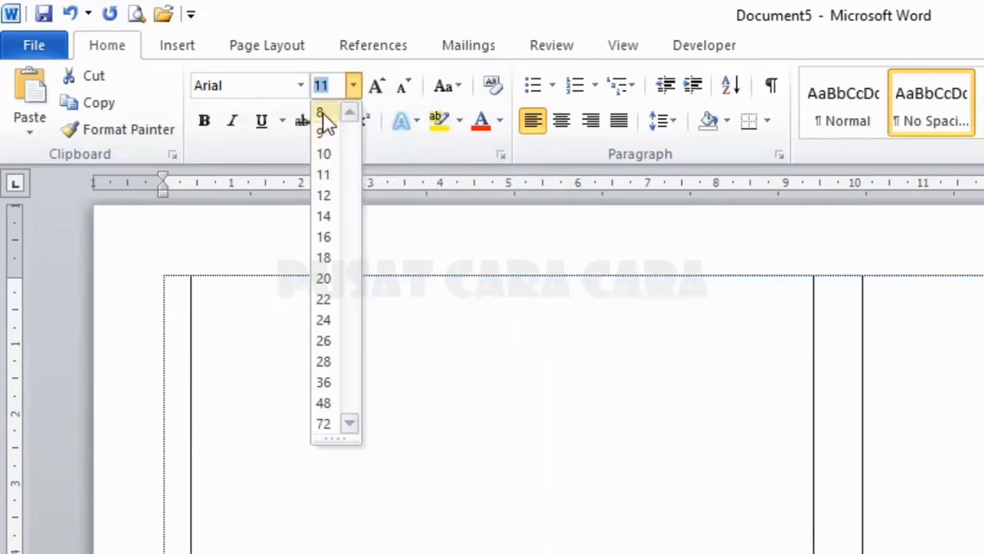
{"action": "left_click", "coordinate": [332, 86]}
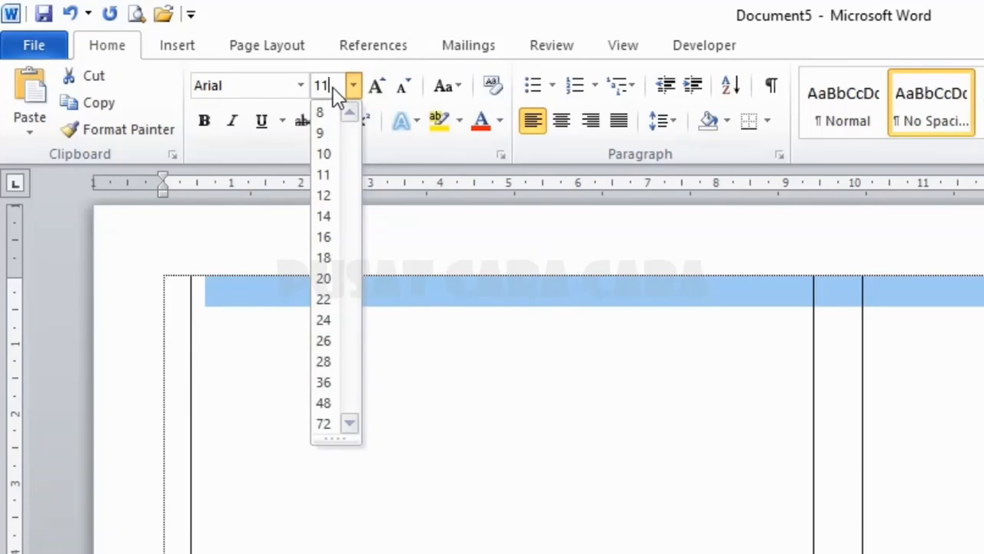
{"action": "key", "text": "BackSpace"}
{"action": "key", "text": "BackSpace"}
{"action": "key", "text": "Return"}
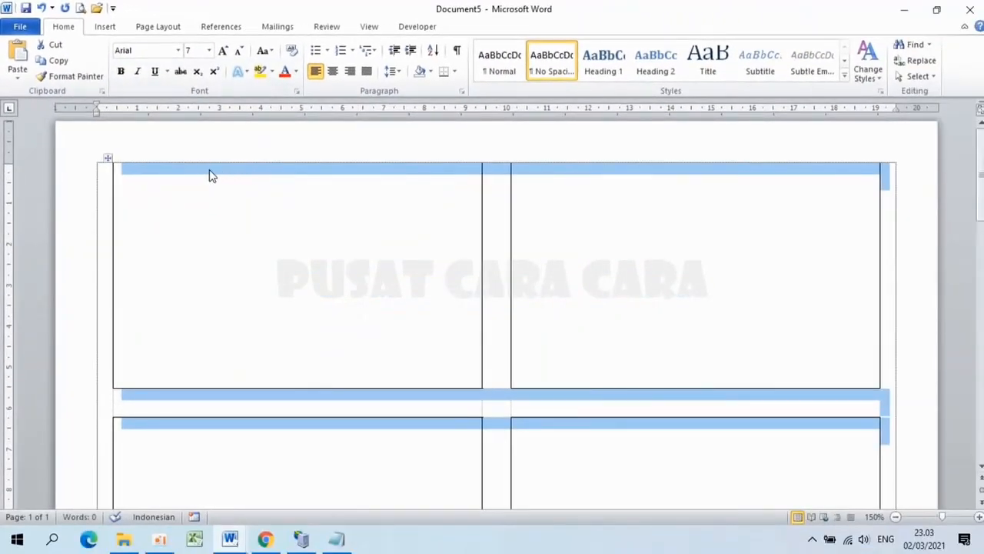
Step: Check in the Contoh Kartu Peserta sample how the first card's content starts at its top line, and return to Document5
{"action": "left_click", "coordinate": [293, 202]}
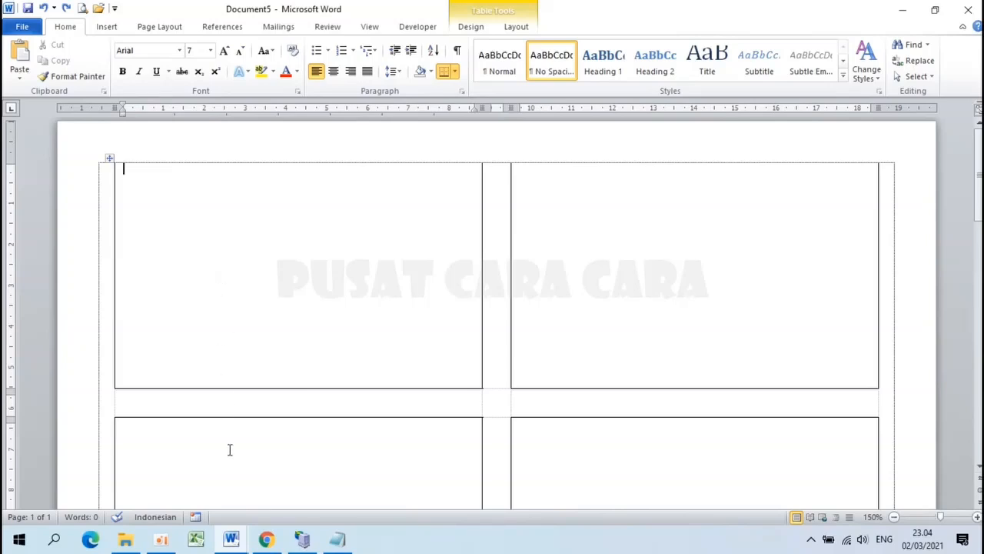
{"action": "mouse_move", "coordinate": [231, 538]}
{"action": "left_click", "coordinate": [154, 477]}
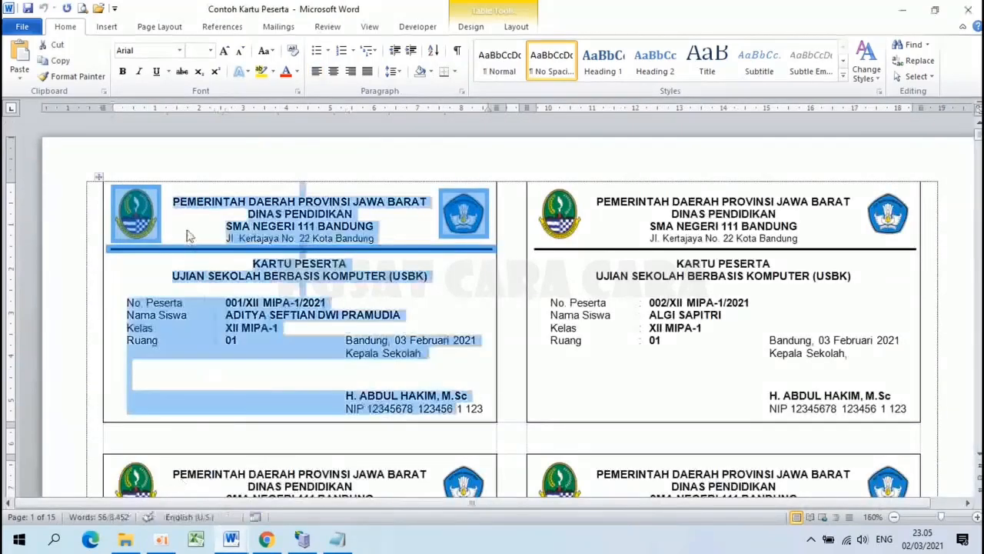
{"action": "left_click", "coordinate": [303, 196]}
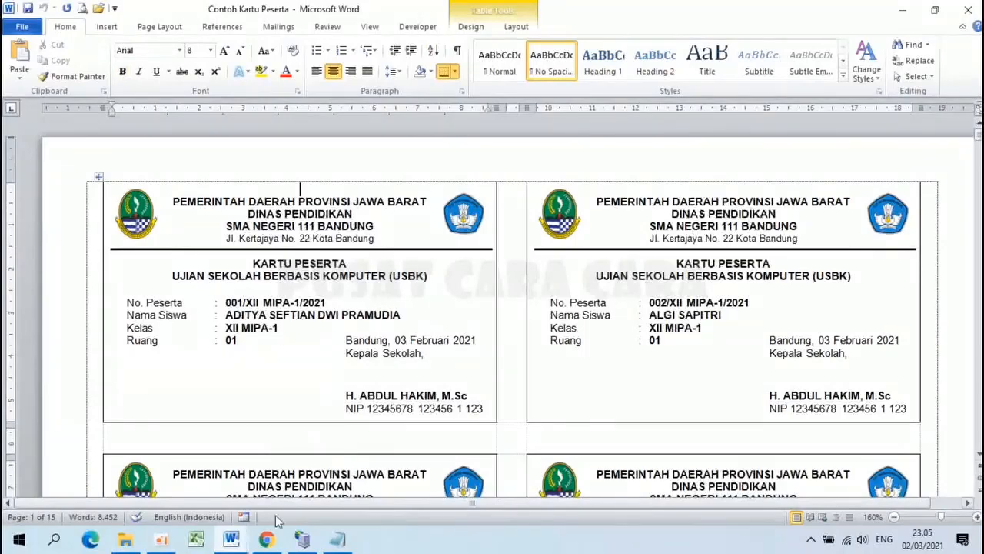
{"action": "mouse_move", "coordinate": [240, 541]}
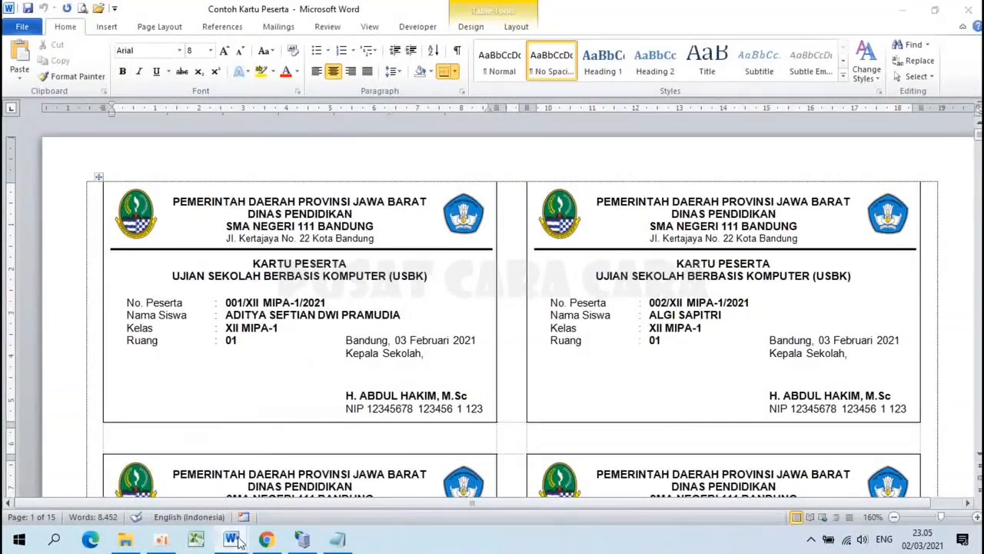
{"action": "left_click", "coordinate": [325, 476]}
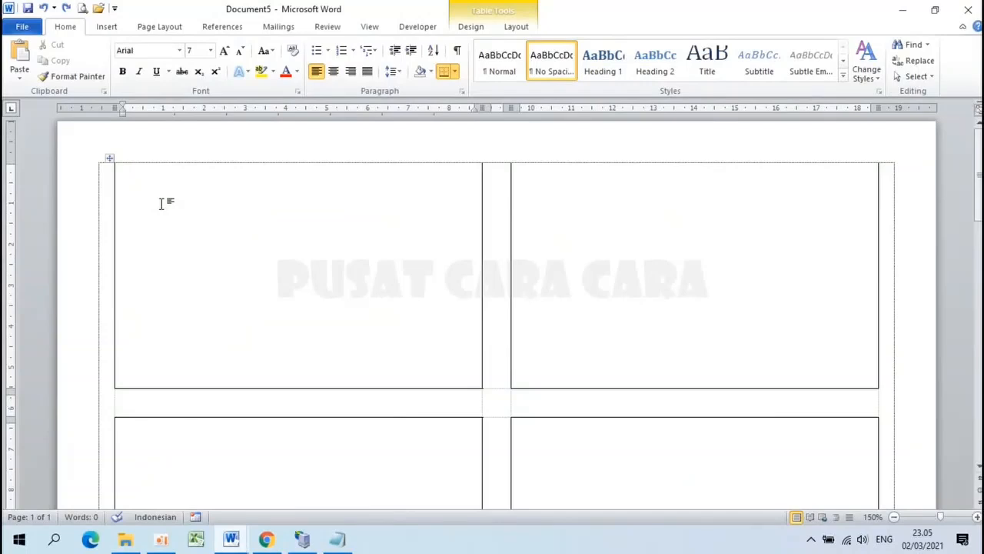
Step: Leave an empty first line in the first card and center the line below it
{"action": "key", "text": "Return"}
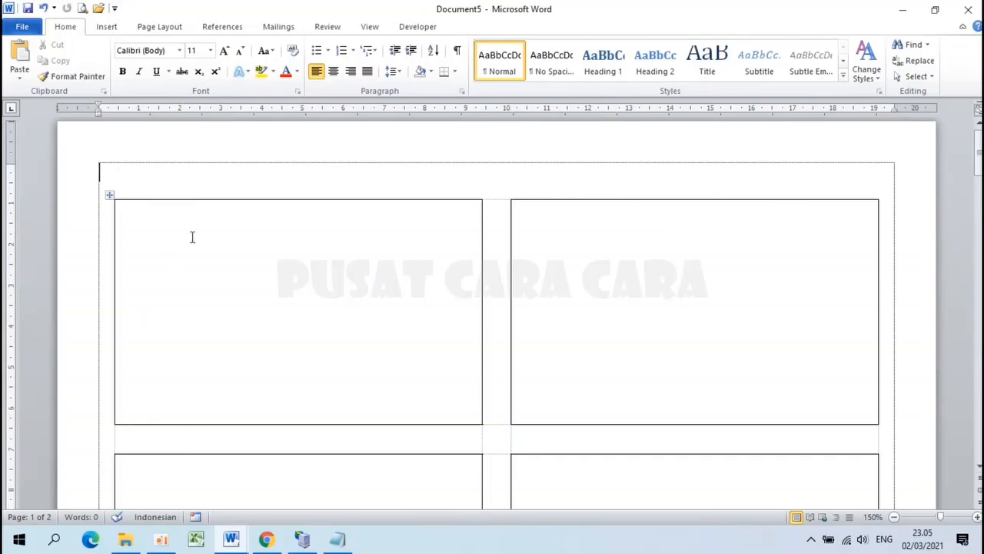
{"action": "key", "text": "ctrl+z"}
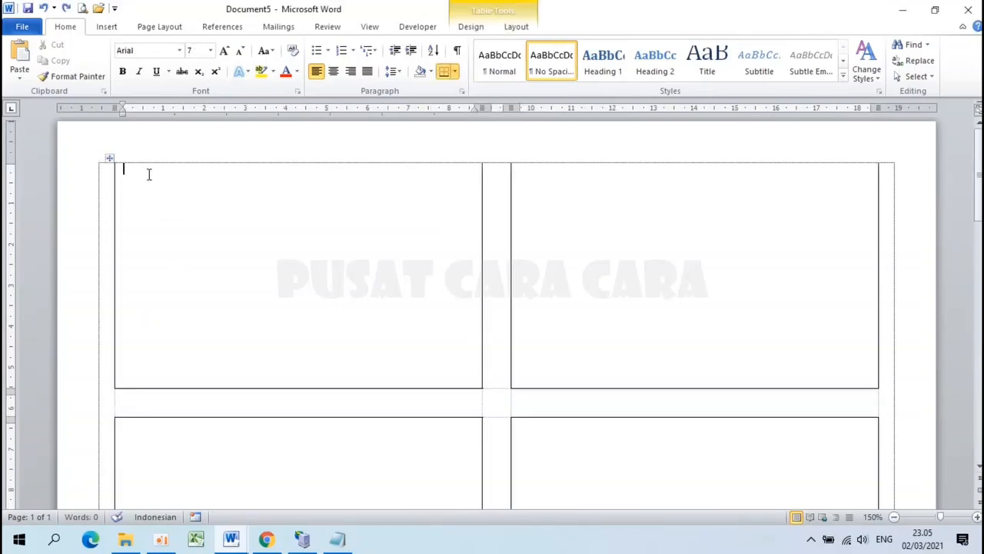
{"action": "type", "text": "a"}
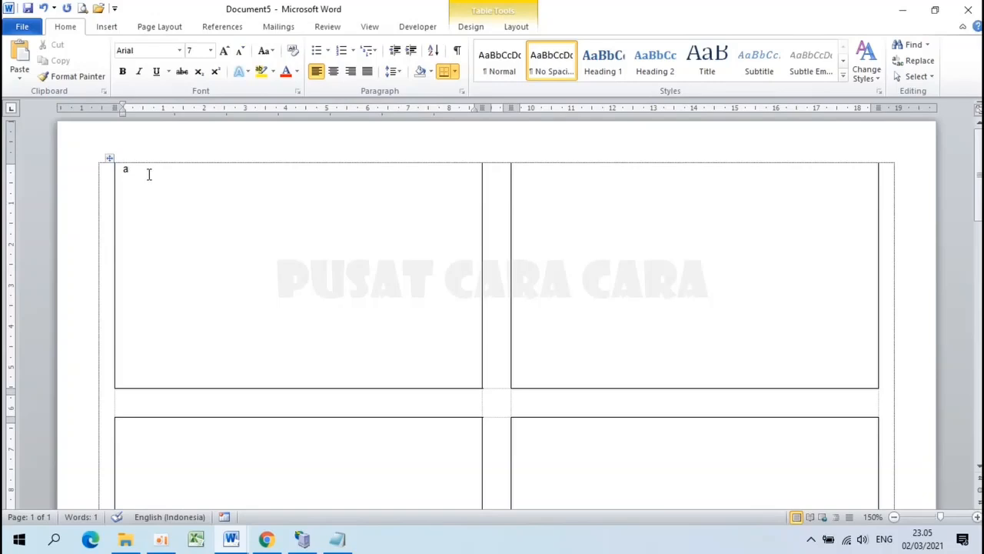
{"action": "key", "text": "BackSpace"}
{"action": "mouse_move", "coordinate": [132, 169]}
{"action": "key", "text": "BackSpace"}
{"action": "key", "text": "Return"}
{"action": "left_click", "coordinate": [333, 72]}
Step: Enter the heading lines PEMERINTAH DAERAH PROVINSI JAWA BARAT, DINAS PENDIDIKAN and SMA NEGERI 111 BANDUNG in the first card
{"action": "scroll", "coordinate": [347, 167], "scroll_direction": "up", "scroll_amount": 3}
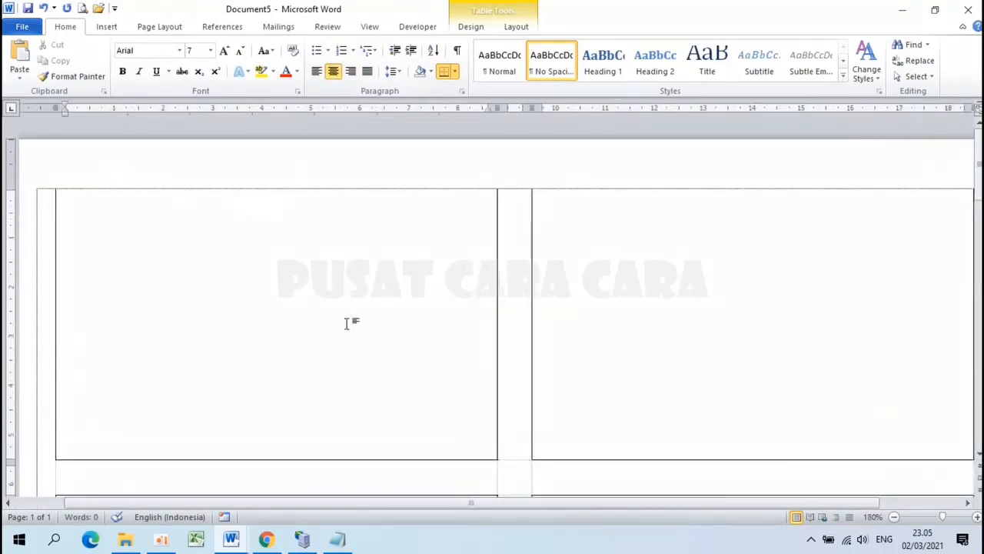
{"action": "left_click_drag", "start_coordinate": [310, 502], "coordinate": [290, 504]}
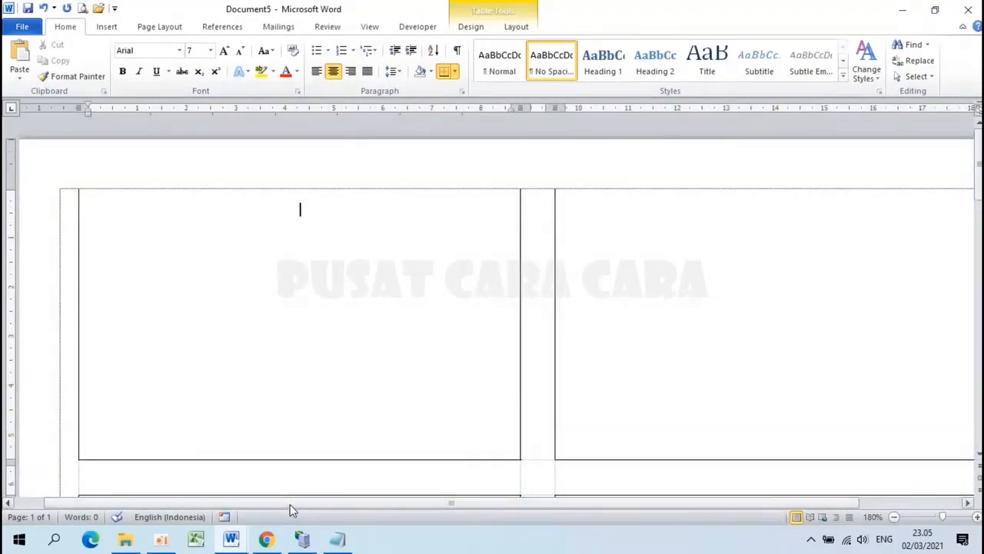
{"action": "type", "text": "PEMERIN"}
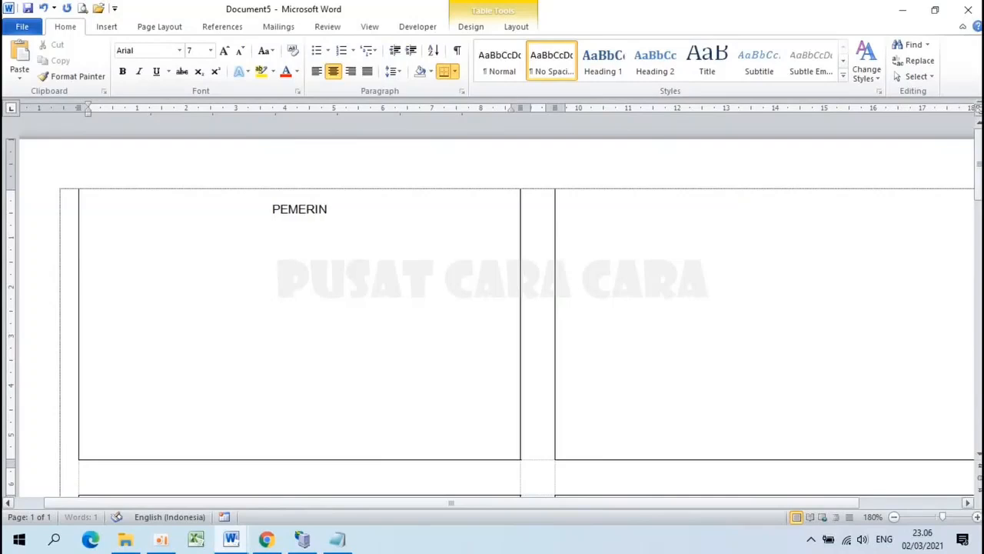
{"action": "type", "text": "TAH DAERAH PR"}
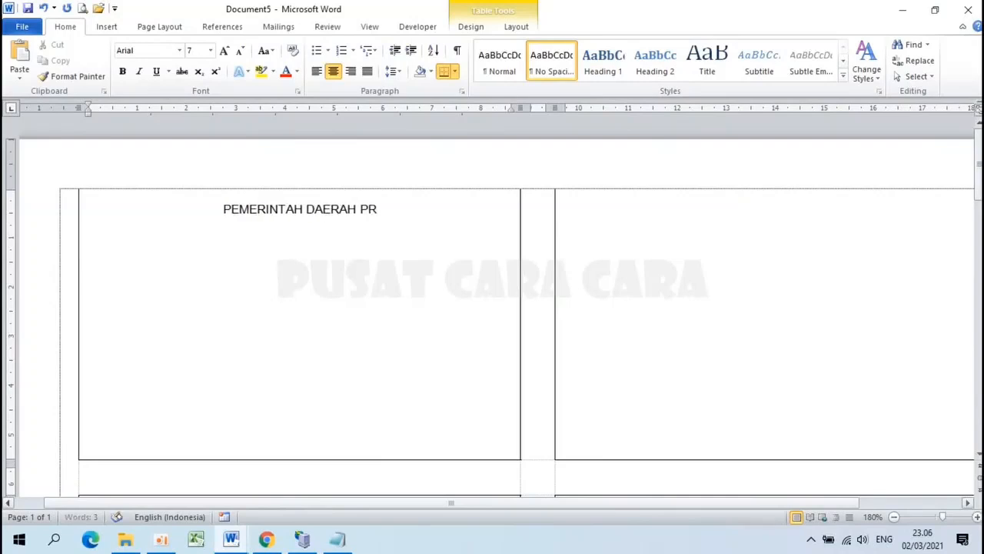
{"action": "type", "text": "OVINSI JAWA BA"}
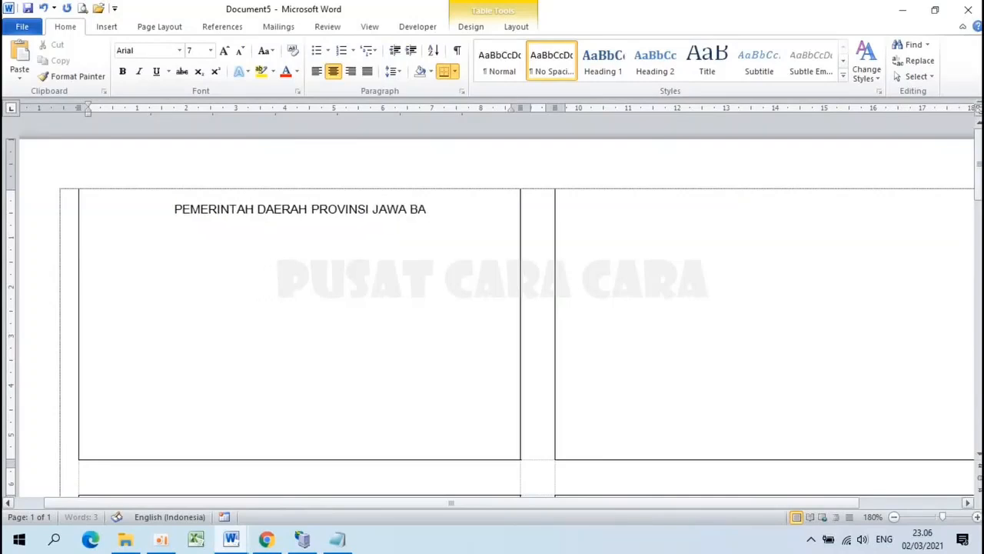
{"action": "type", "text": "RAT DI"}
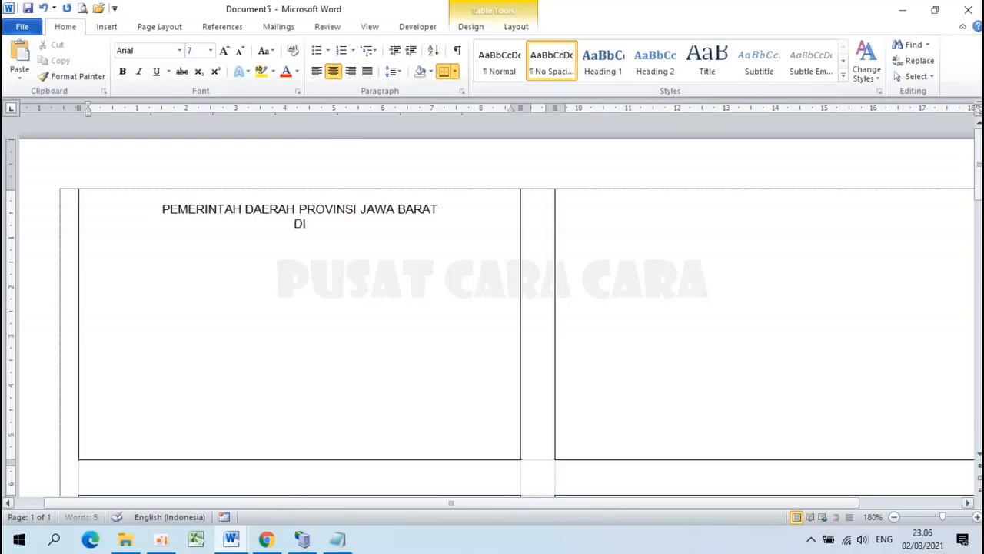
{"action": "type", "text": "NAS PENDIDIKAN"}
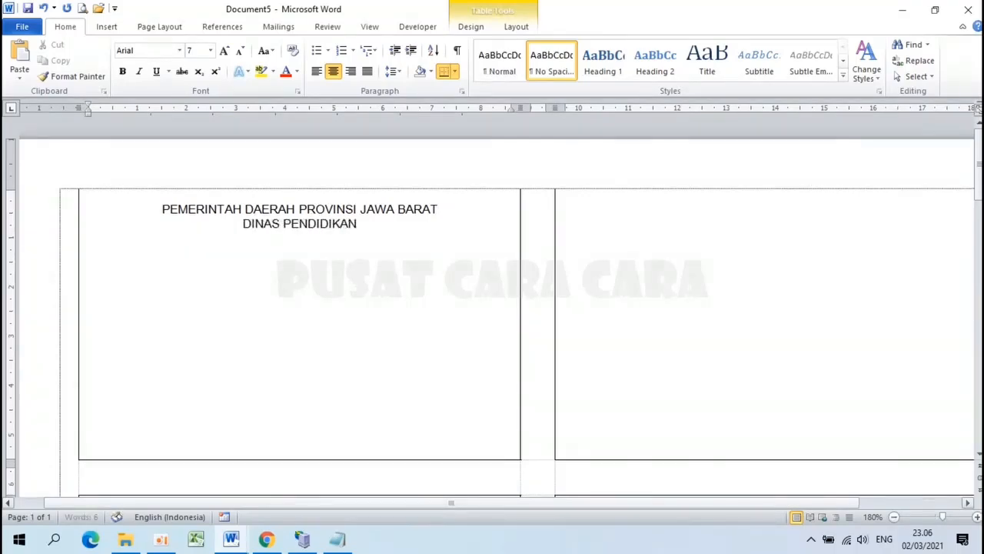
{"action": "key", "text": "Return"}
{"action": "type", "text": "SMA NEGERI 11"}
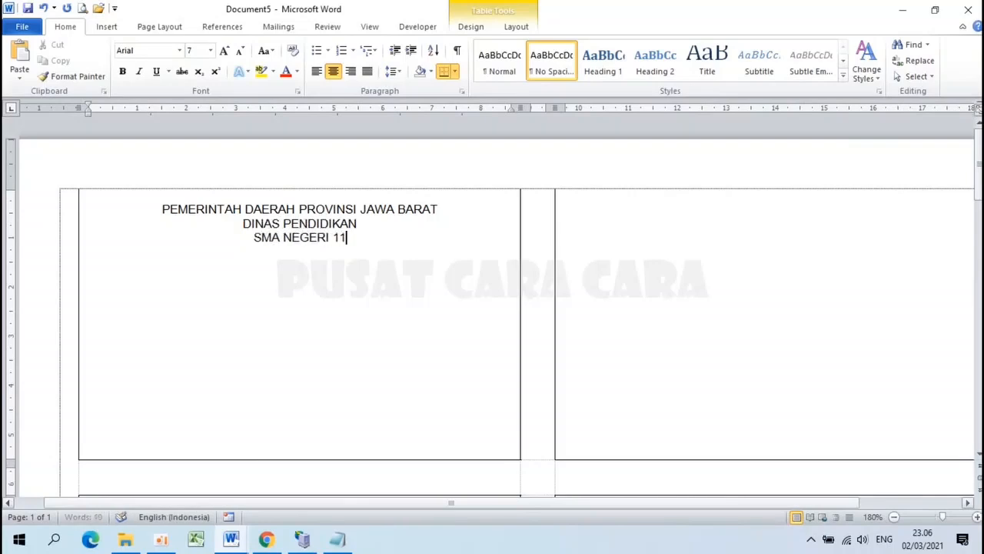
{"action": "type", "text": "1 BANDUNG"}
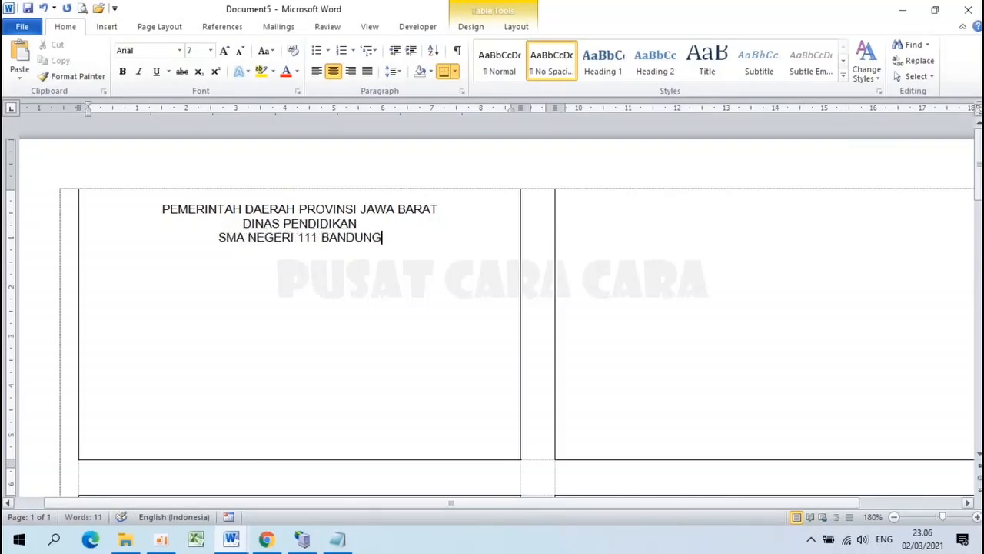
Step: Add the school's street address as the fourth heading line of the first card
{"action": "key", "text": "Return"}
{"action": "type", "text": "Jl. Kertajaya No. "}
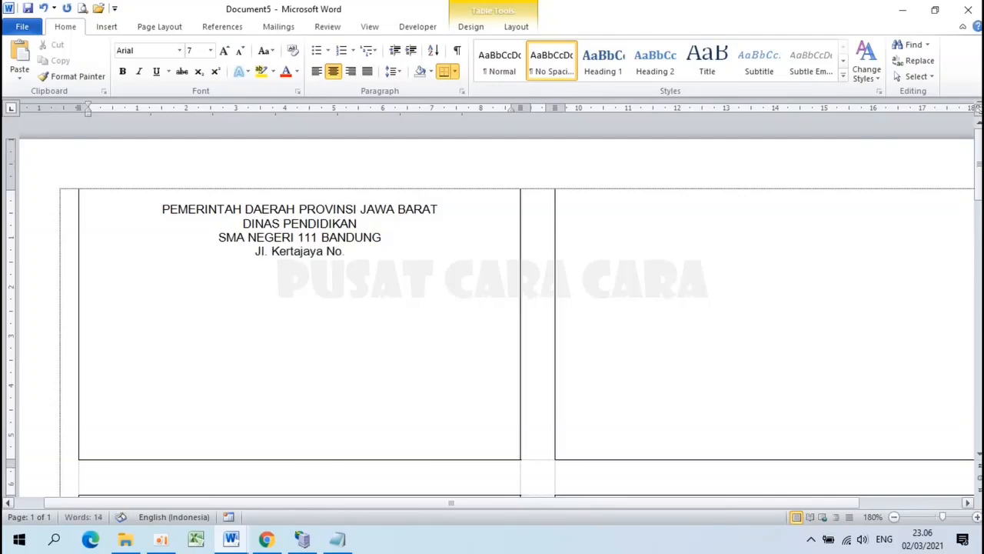
{"action": "type", "text": "22 Kota"}
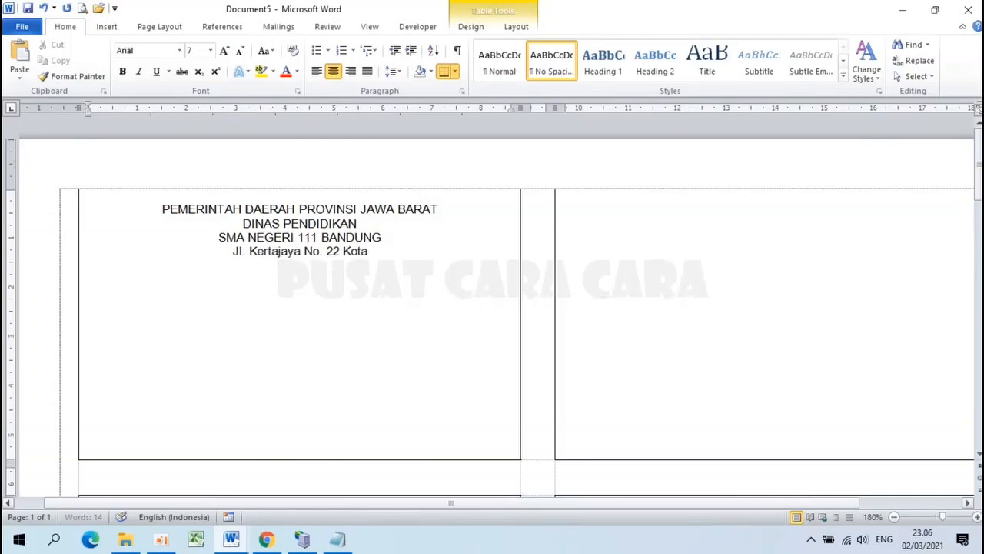
{"action": "type", "text": " Bandung"}
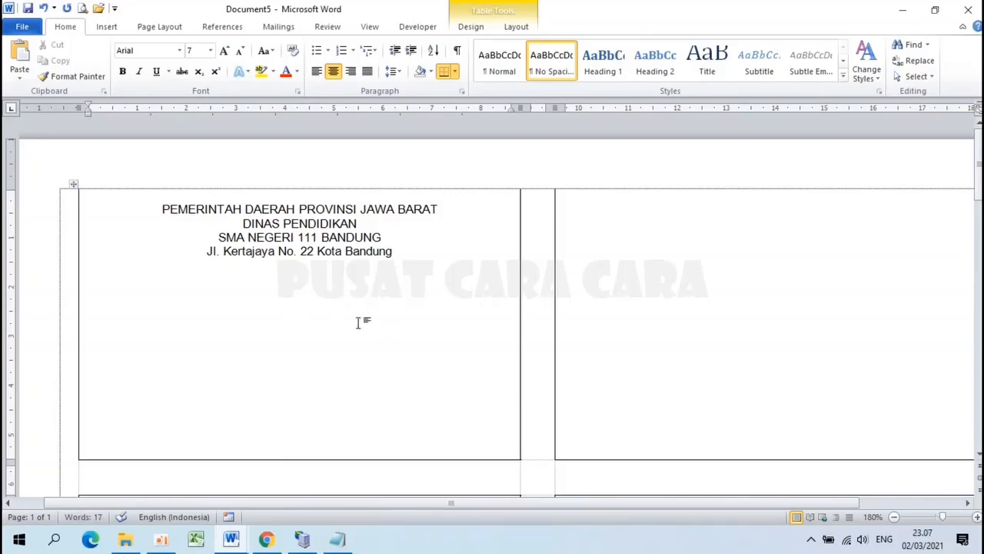
Step: Below an empty line, enter the two-line card title KARTU PESERTA and UJIAN SEKOLAH BERBASIS KOMPUTER (USBK)
{"action": "type", "text": "KARTU"}
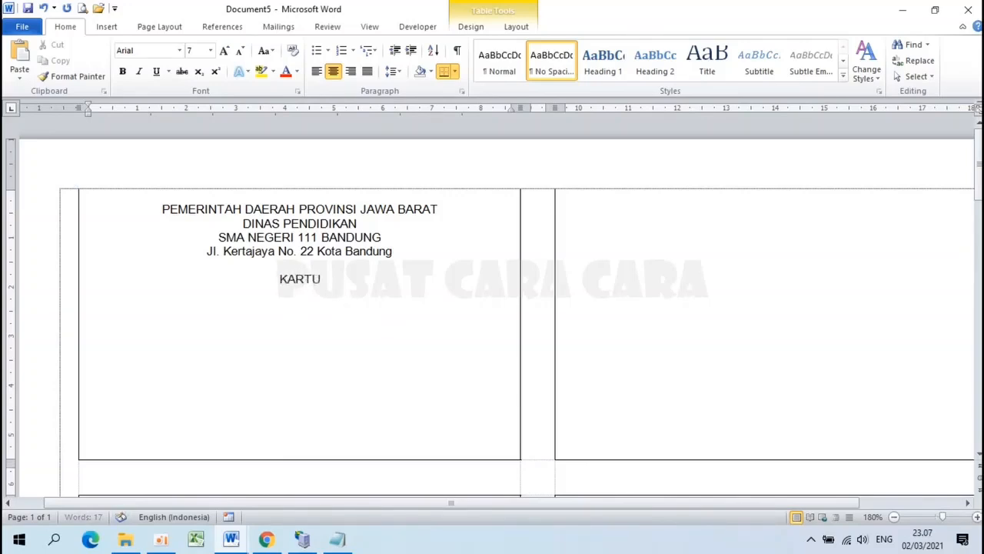
{"action": "type", "text": " PESERTA "}
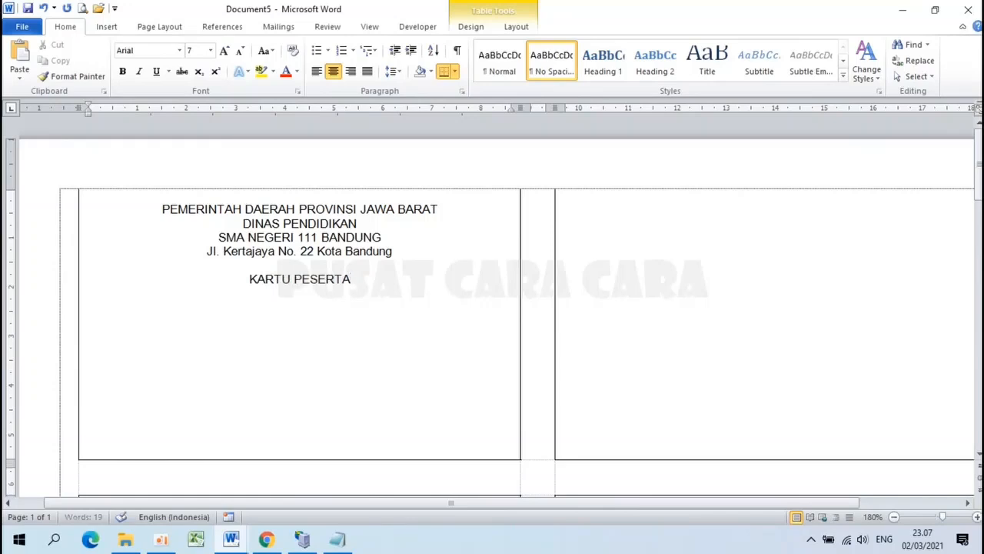
{"action": "type", "text": "UJIAN S"}
{"action": "type", "text": "EKO"}
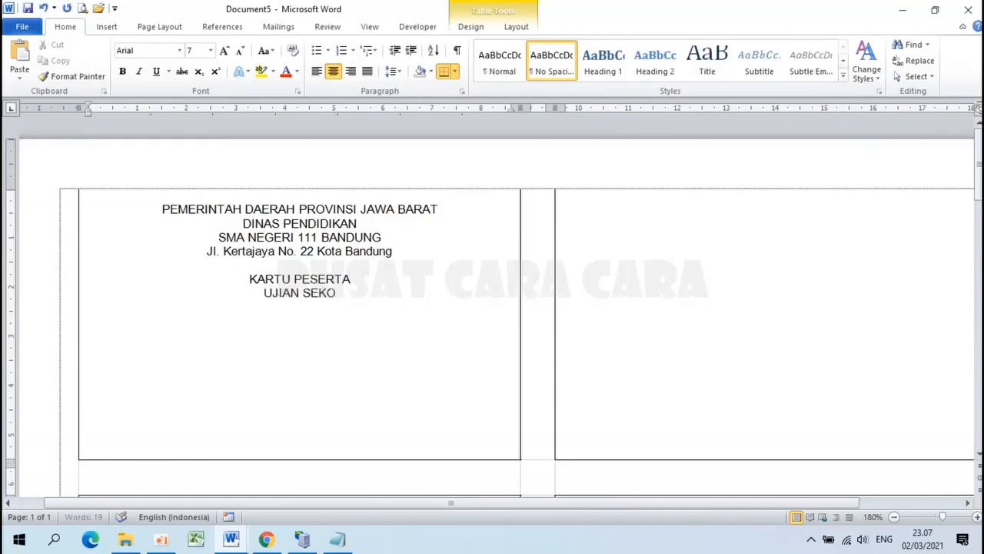
{"action": "type", "text": "LAH BERBASIS"}
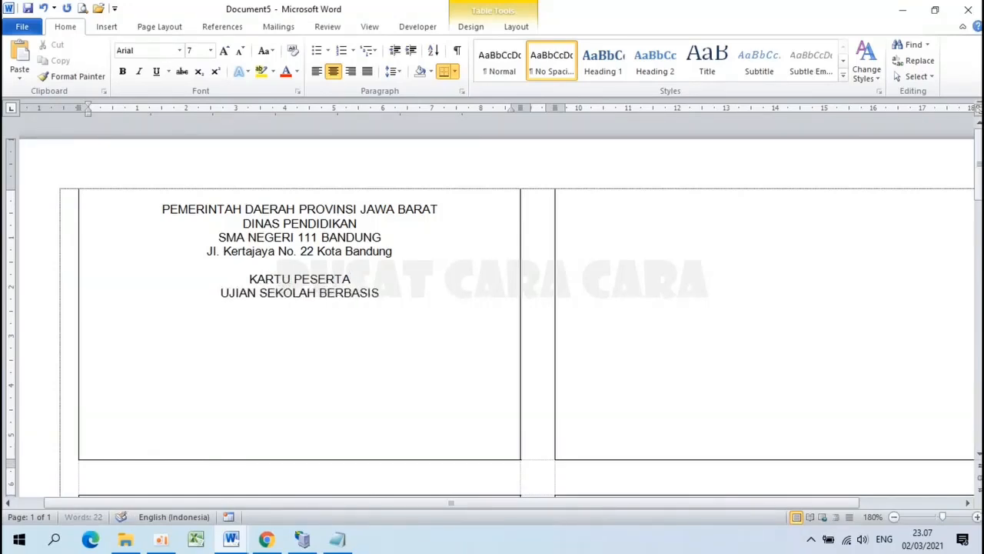
{"action": "type", "text": " KOMPU"}
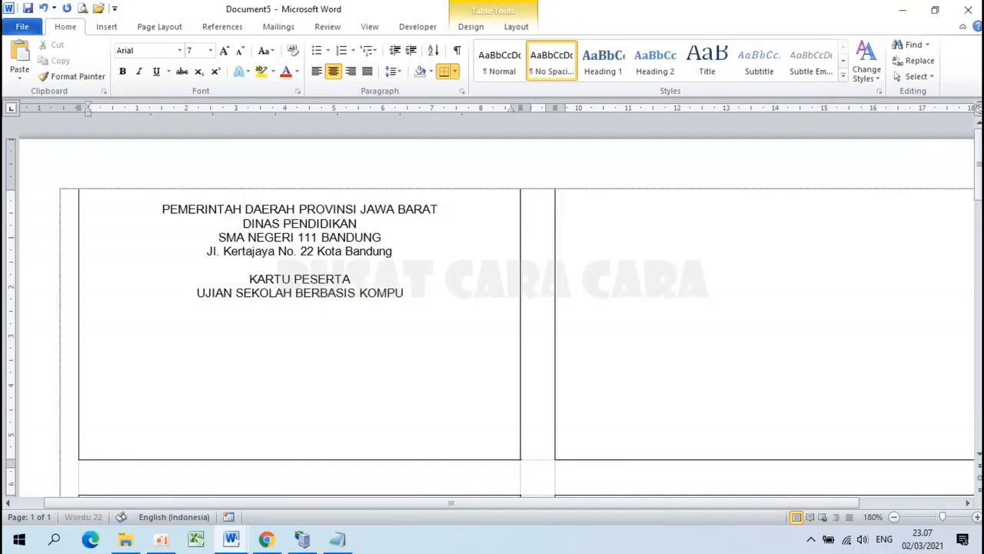
{"action": "type", "text": "TER (USBK)"}
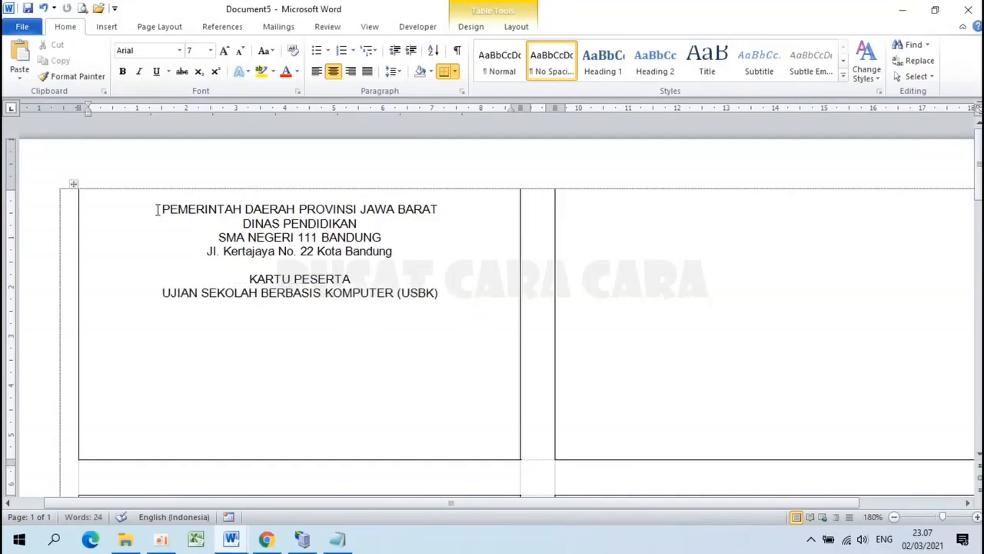
Step: Make the three institution heading lines bold and set the address line below them to font size 6
{"action": "left_click_drag", "start_coordinate": [158, 209], "coordinate": [389, 235]}
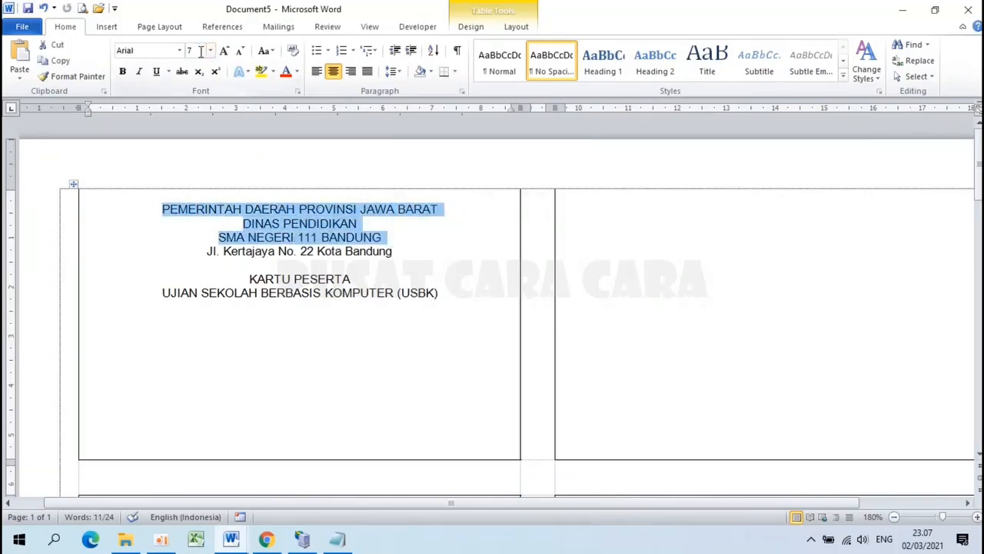
{"action": "left_click", "coordinate": [123, 71]}
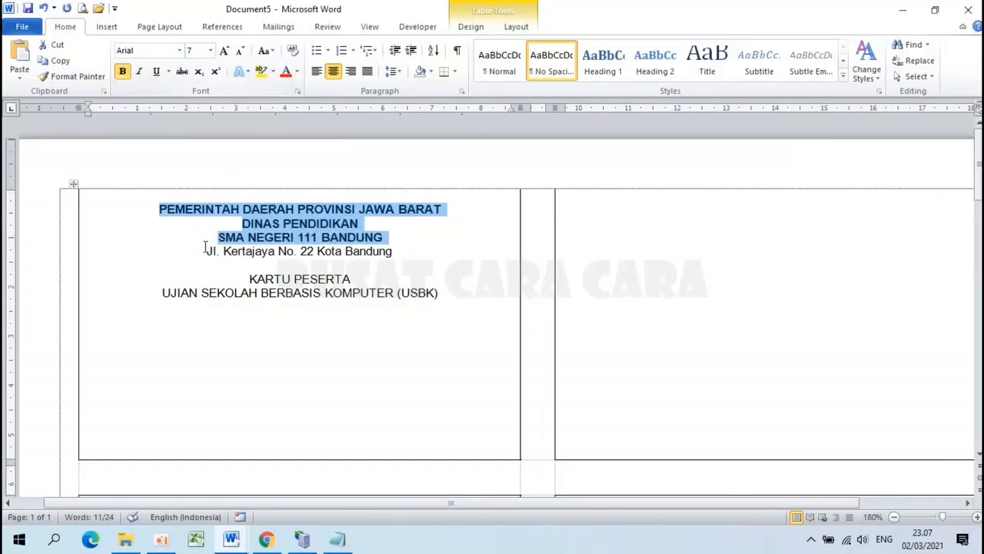
{"action": "left_click_drag", "start_coordinate": [206, 251], "coordinate": [400, 256]}
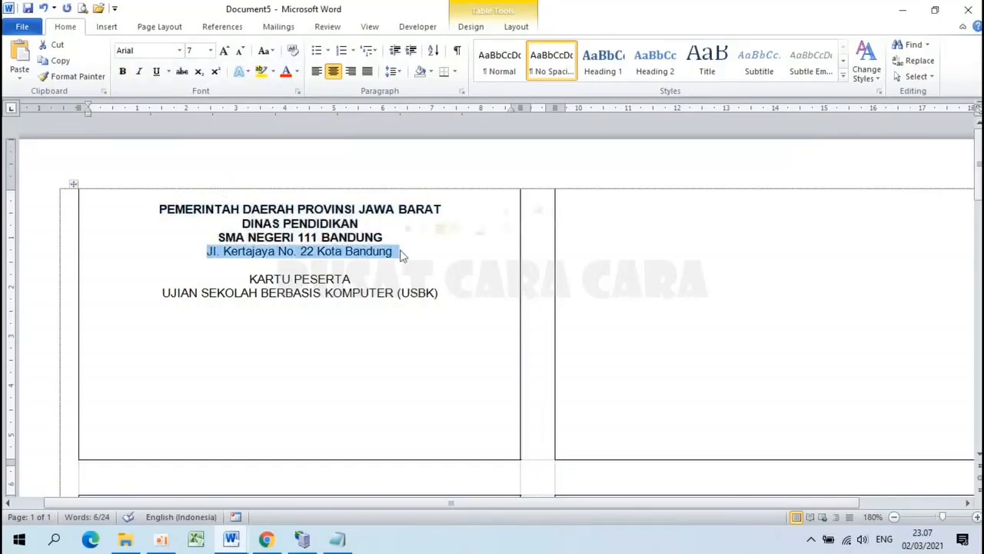
{"action": "left_click", "coordinate": [210, 51]}
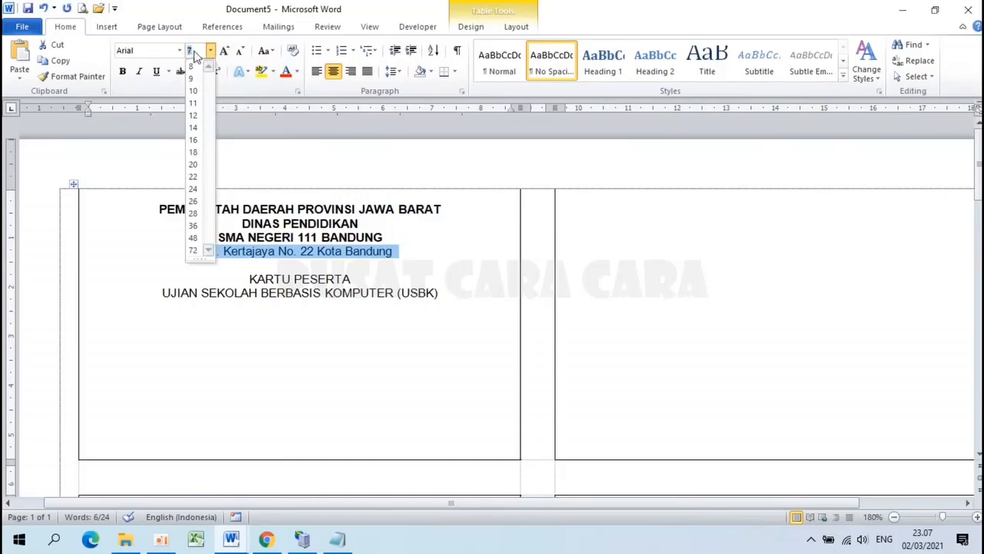
{"action": "left_click", "coordinate": [196, 51]}
{"action": "key", "text": "BackSpace"}
{"action": "type", "text": "6"}
{"action": "key", "text": "Return"}
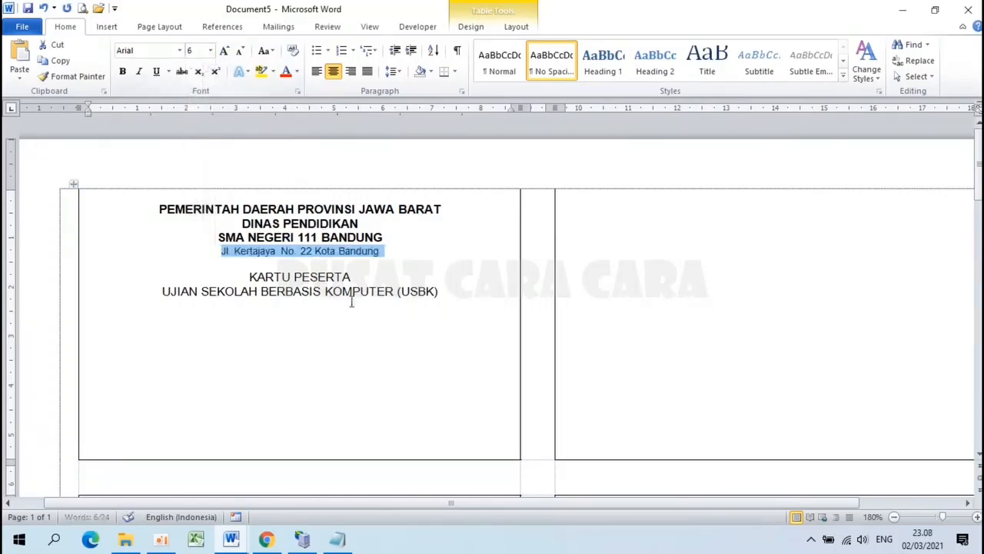
Step: Make the title lines KARTU PESERTA and UJIAN SEKOLAH BERBASIS KOMPUTER (USBK) bold
{"action": "left_click", "coordinate": [244, 276]}
{"action": "left_click_drag", "start_coordinate": [243, 276], "coordinate": [446, 288]}
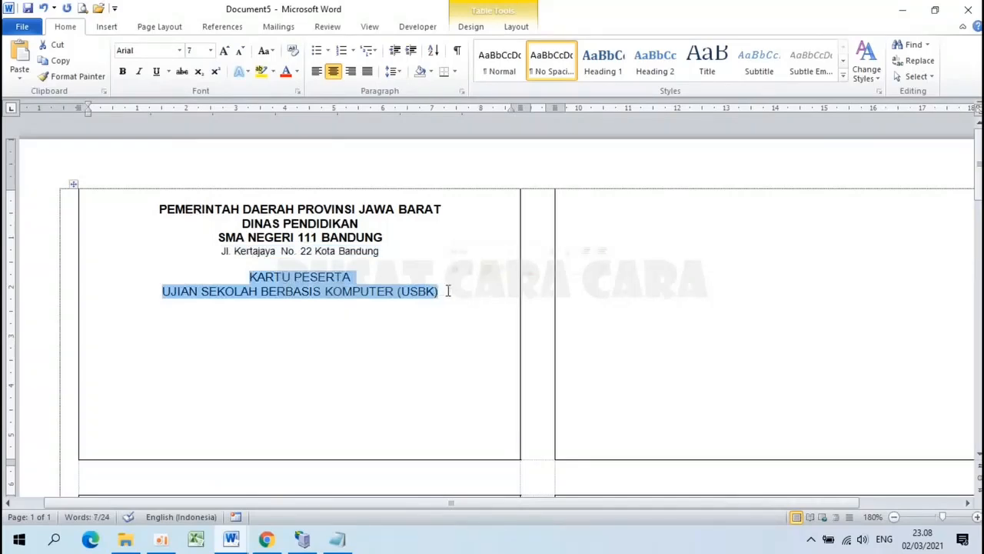
{"action": "left_click", "coordinate": [122, 70]}
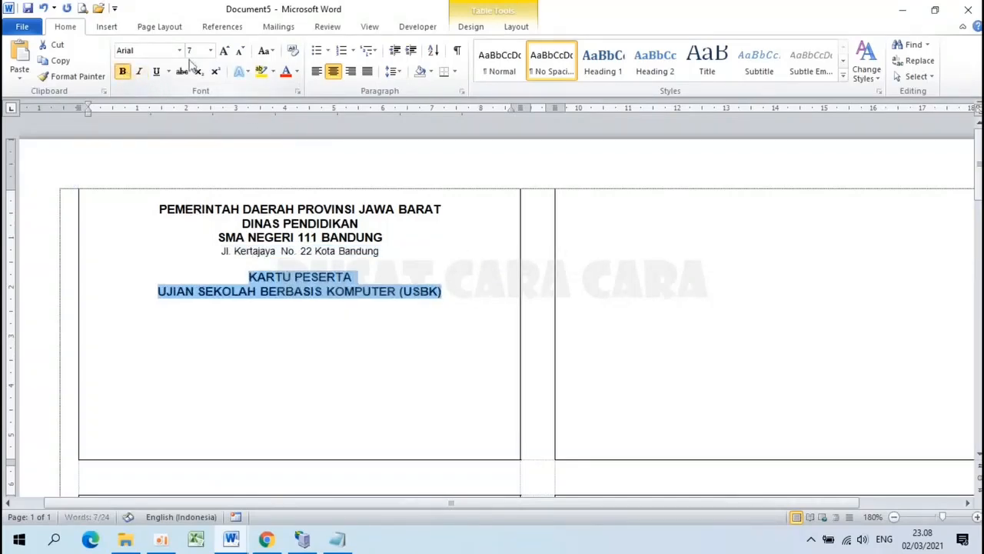
Step: Following the sample card, draw a straight horizontal line about 8.71 cm long between the address line and the KARTU PESERTA title
{"action": "left_click", "coordinate": [389, 250]}
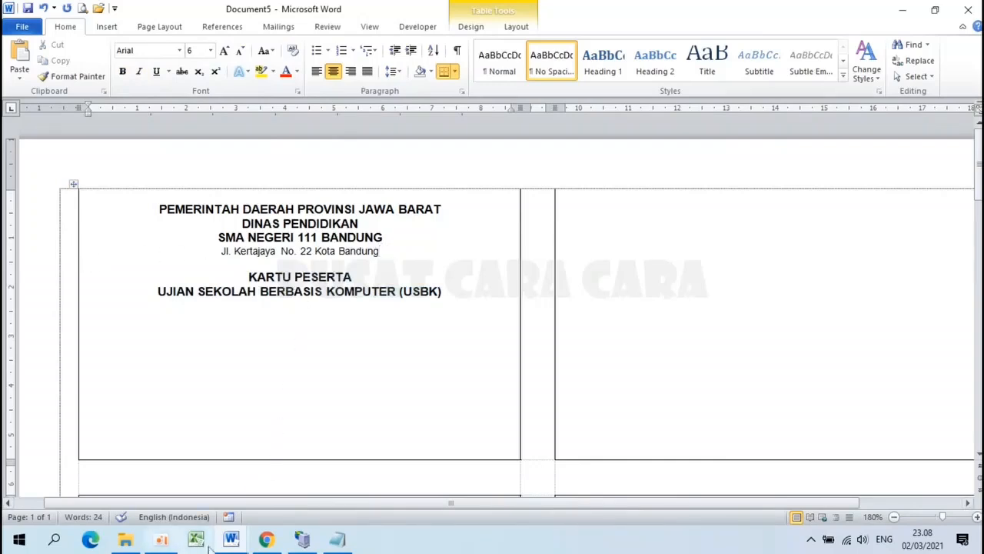
{"action": "mouse_move", "coordinate": [231, 538]}
{"action": "left_click", "coordinate": [172, 483]}
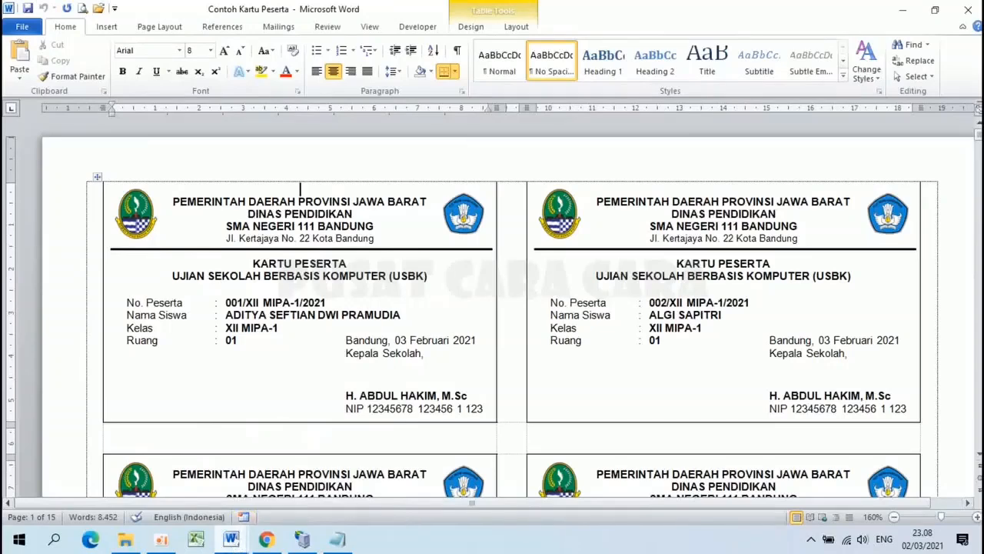
{"action": "mouse_move", "coordinate": [231, 538]}
{"action": "left_click", "coordinate": [322, 459]}
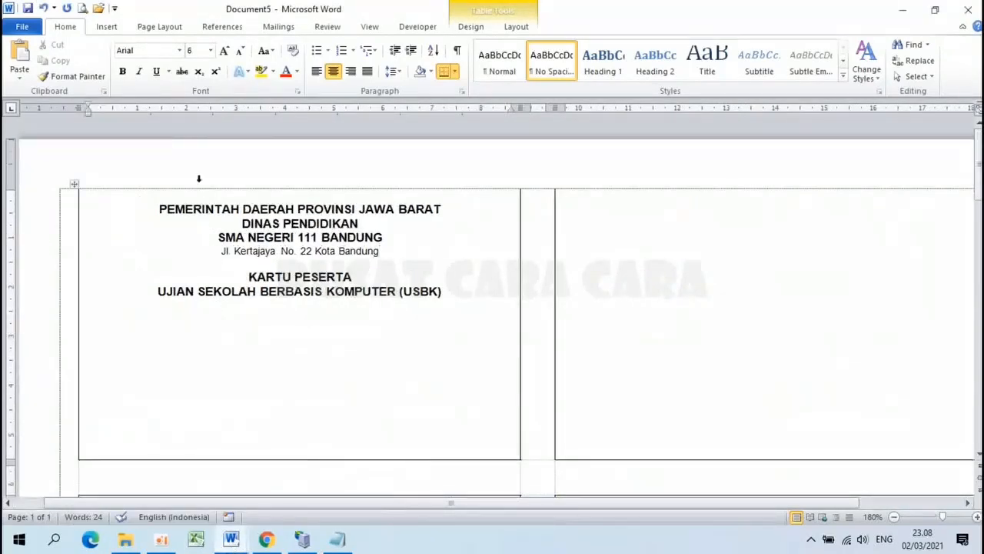
{"action": "left_click", "coordinate": [108, 27]}
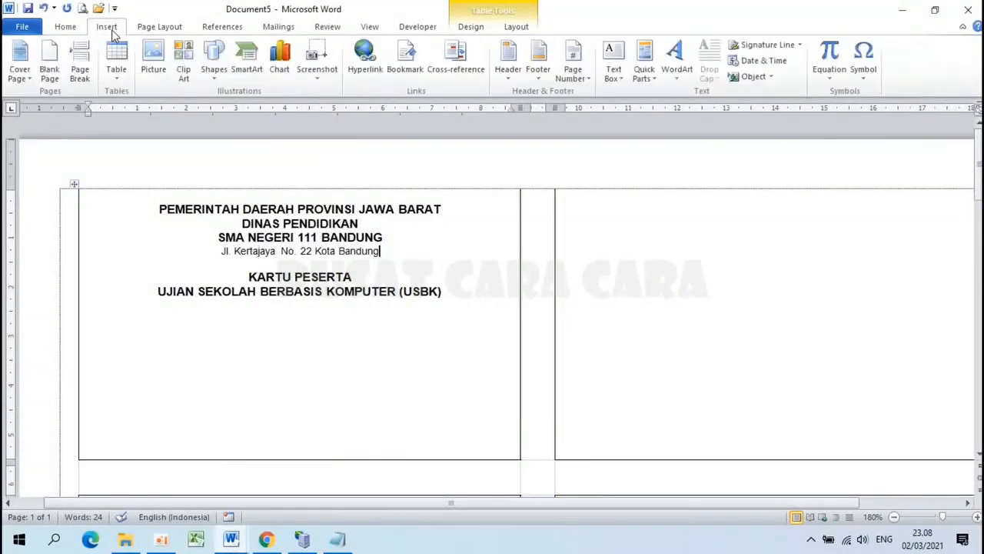
{"action": "left_click", "coordinate": [224, 78]}
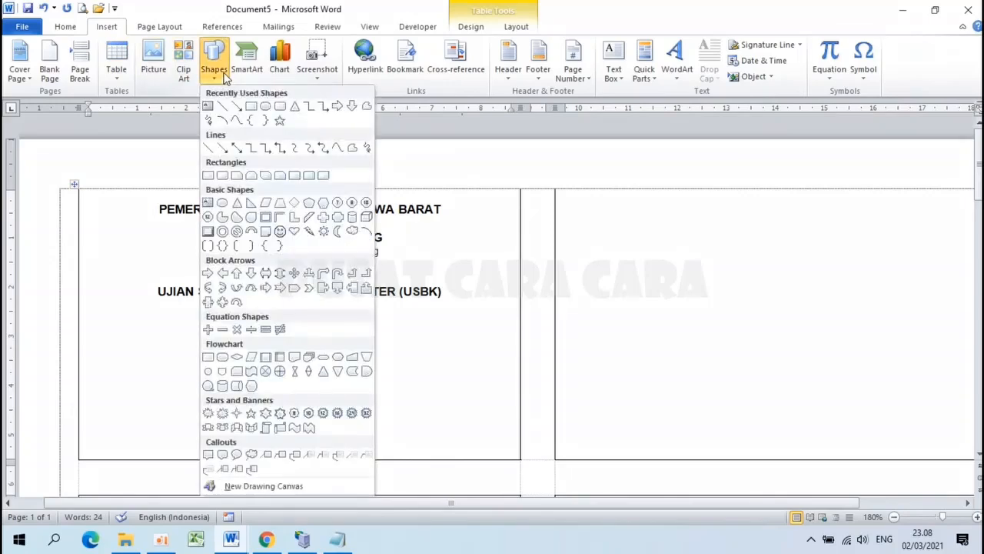
{"action": "left_click", "coordinate": [208, 149]}
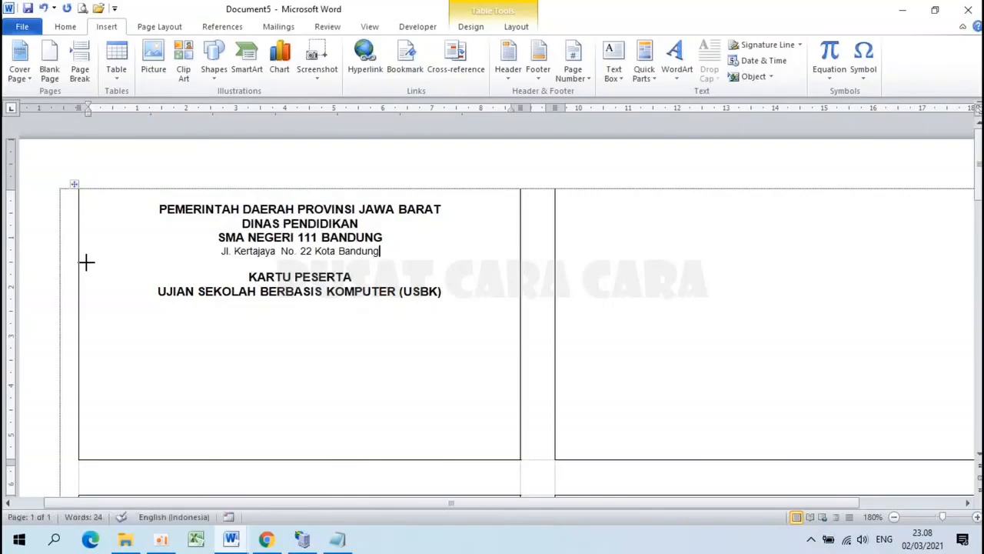
{"action": "left_click_drag", "start_coordinate": [86, 262], "coordinate": [502, 268]}
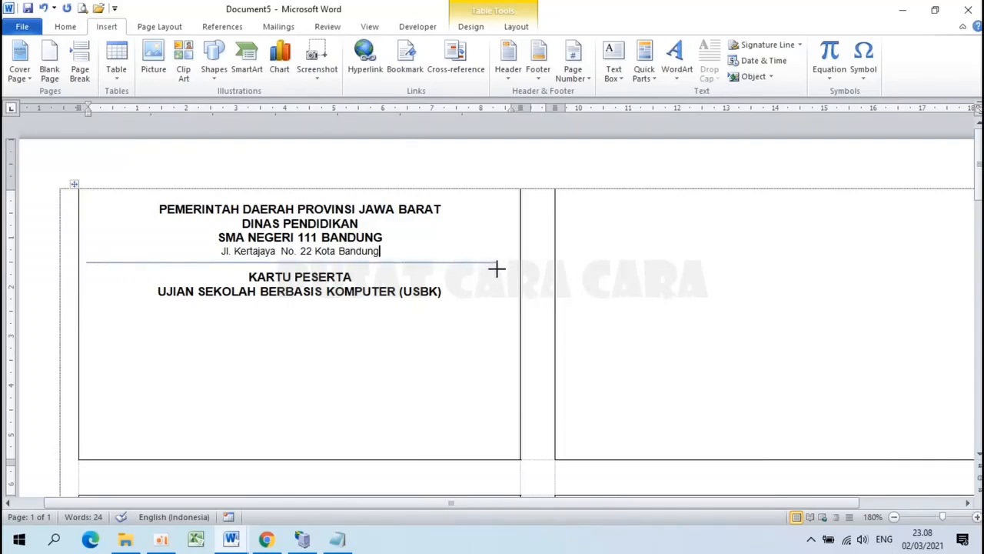
{"action": "left_click_drag", "start_coordinate": [496, 268], "coordinate": [509, 267]}
{"action": "left_click_drag", "start_coordinate": [513, 267], "coordinate": [514, 263]}
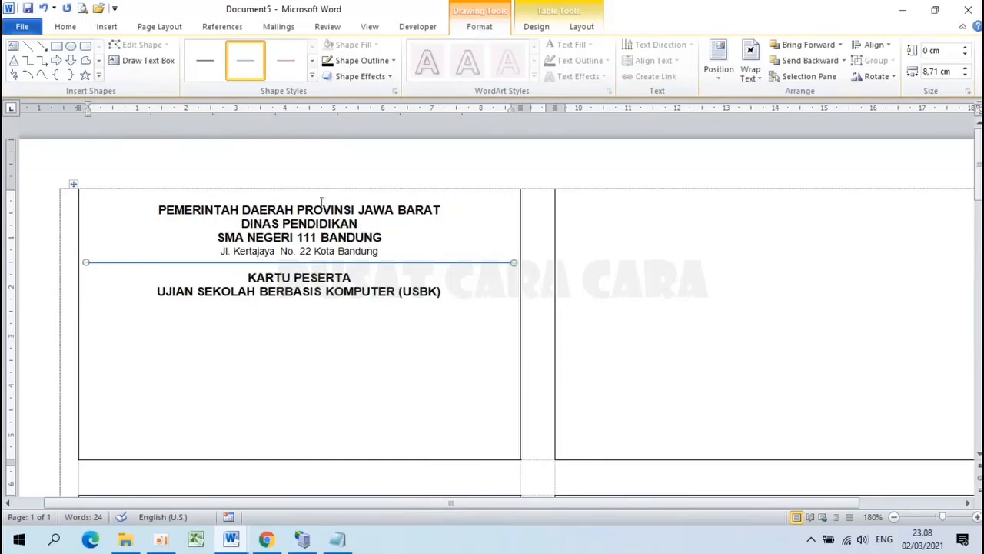
{"action": "left_click", "coordinate": [308, 228]}
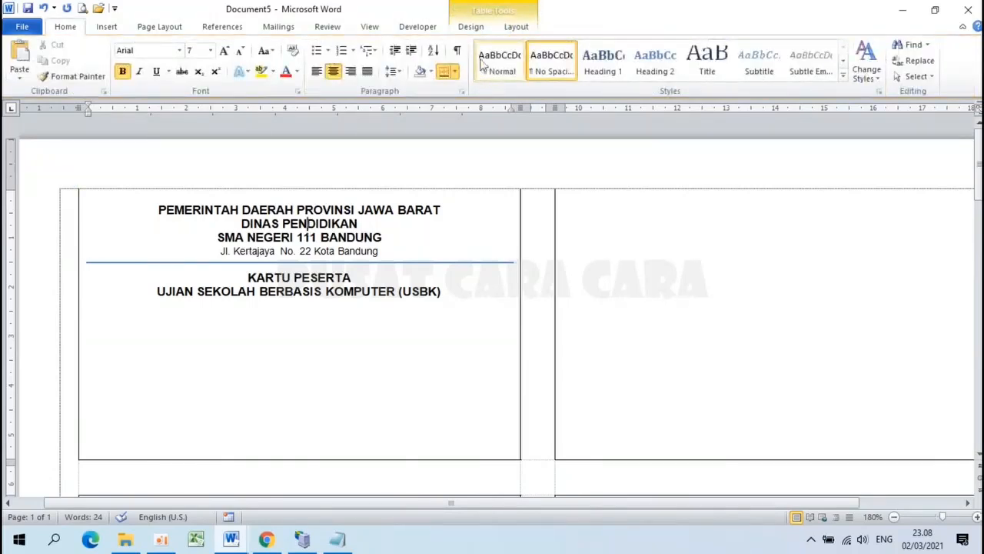
Step: Set the heading separator line's outline weight to 1½ pt and its color to black
{"action": "left_click", "coordinate": [289, 263]}
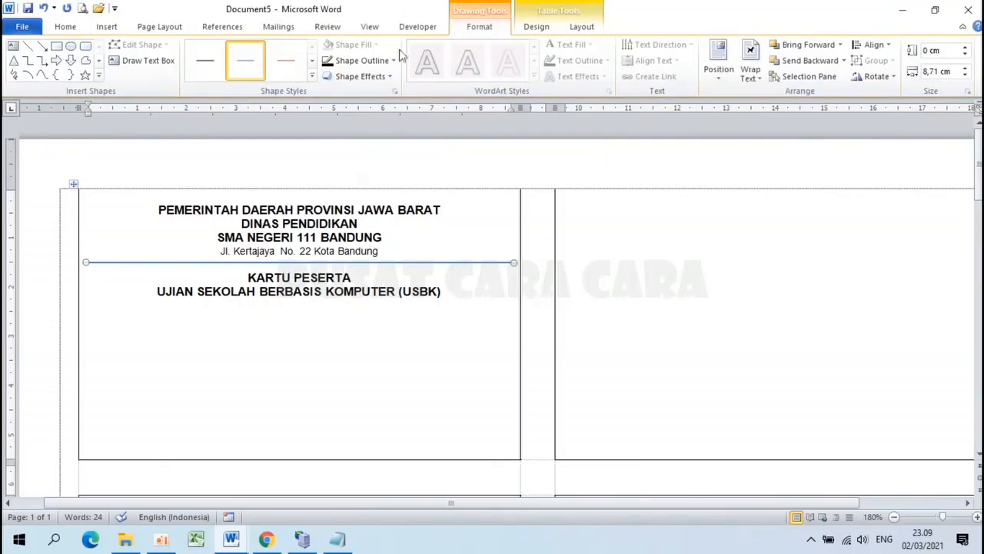
{"action": "left_click", "coordinate": [356, 64]}
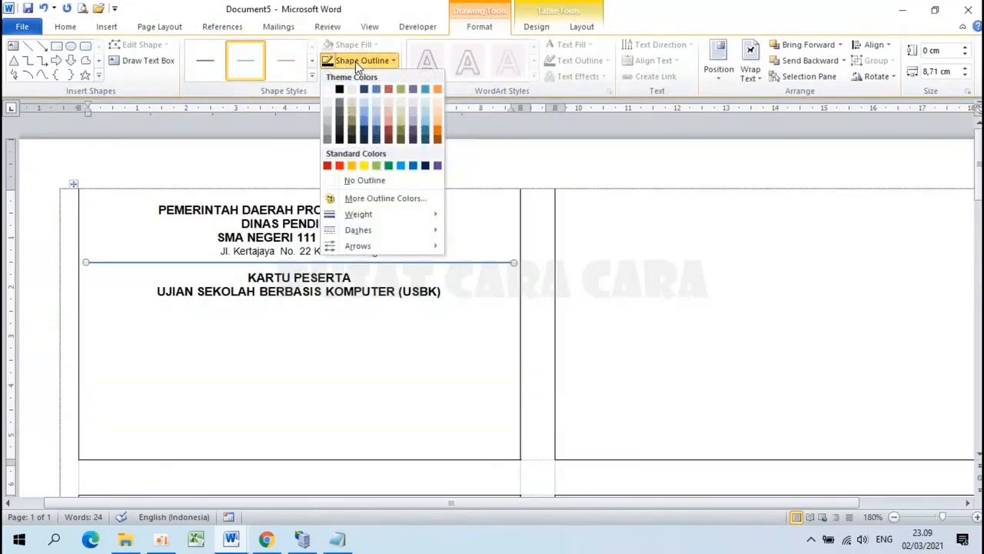
{"action": "mouse_move", "coordinate": [389, 222]}
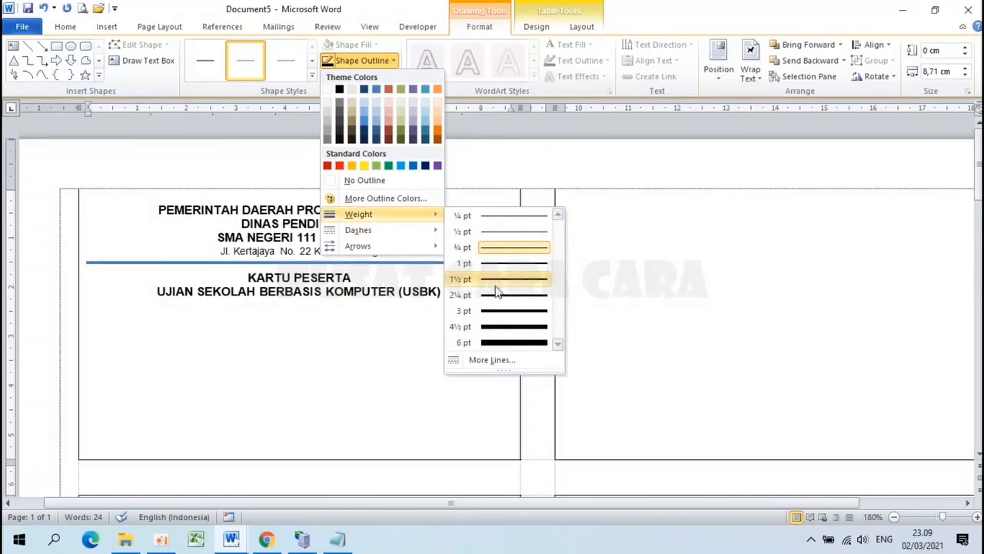
{"action": "left_click", "coordinate": [496, 283]}
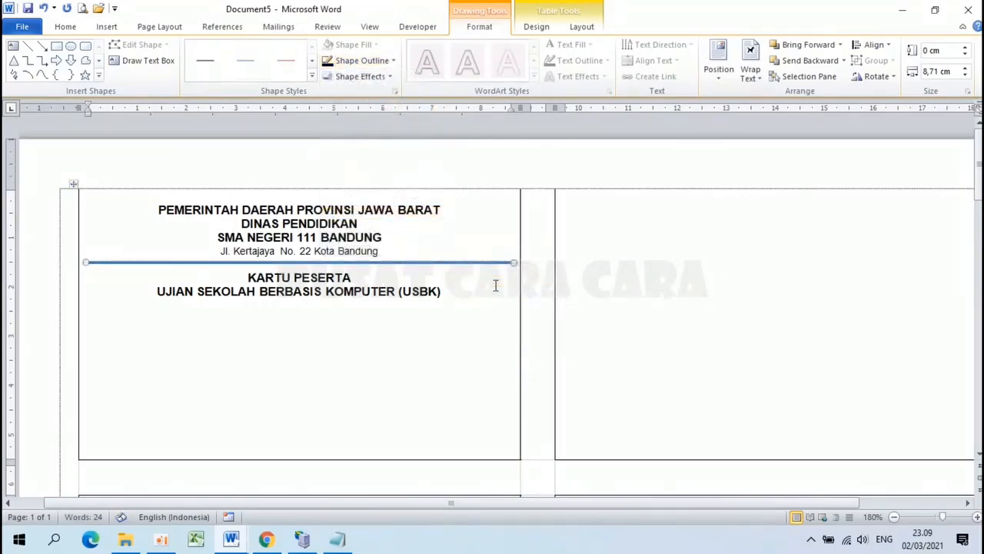
{"action": "left_click", "coordinate": [386, 66]}
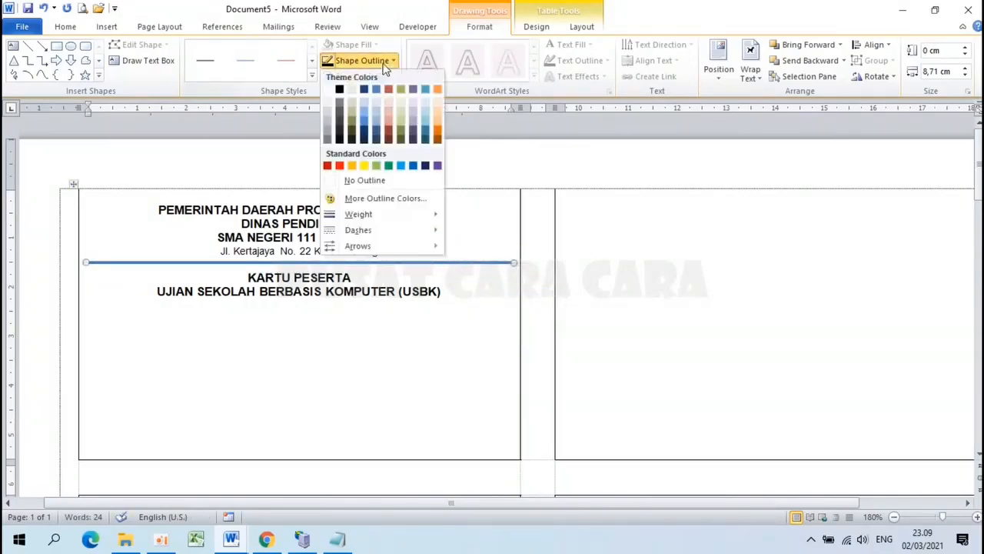
{"action": "left_click", "coordinate": [342, 91]}
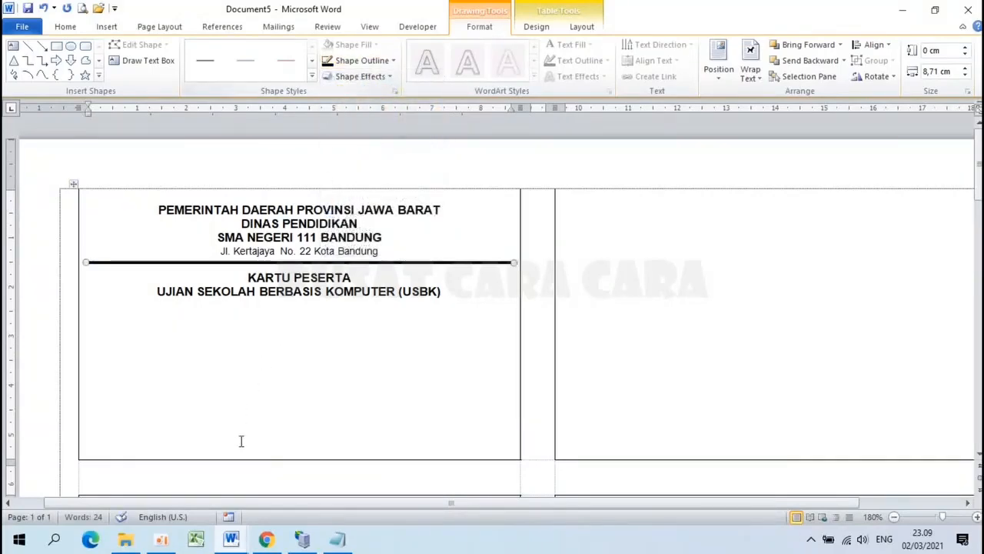
Step: Following the sample card, insert the picture logo Jawa_Barat from the Logo folder on the empty line above the first card's heading
{"action": "mouse_move", "coordinate": [232, 540]}
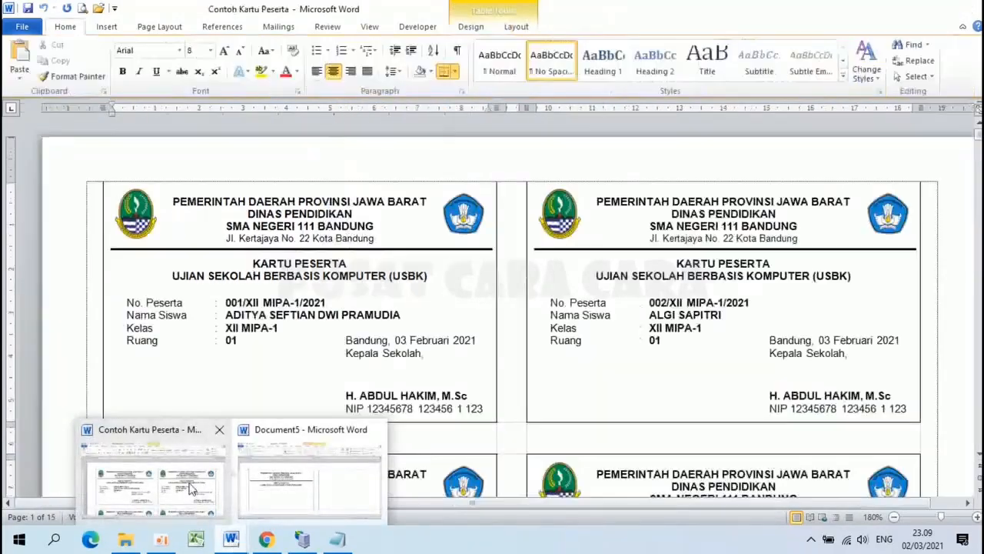
{"action": "left_click", "coordinate": [192, 489]}
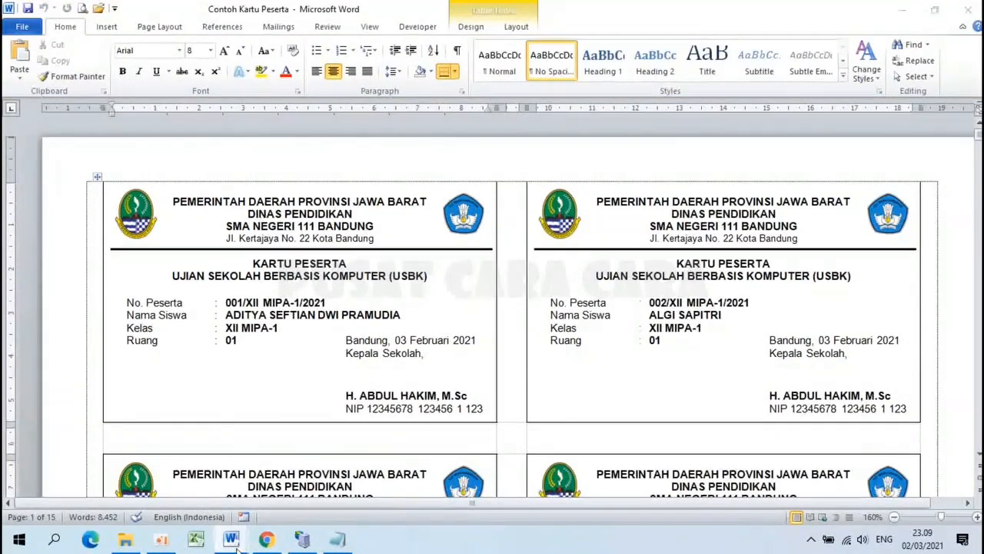
{"action": "mouse_move", "coordinate": [237, 542]}
{"action": "left_click", "coordinate": [305, 478]}
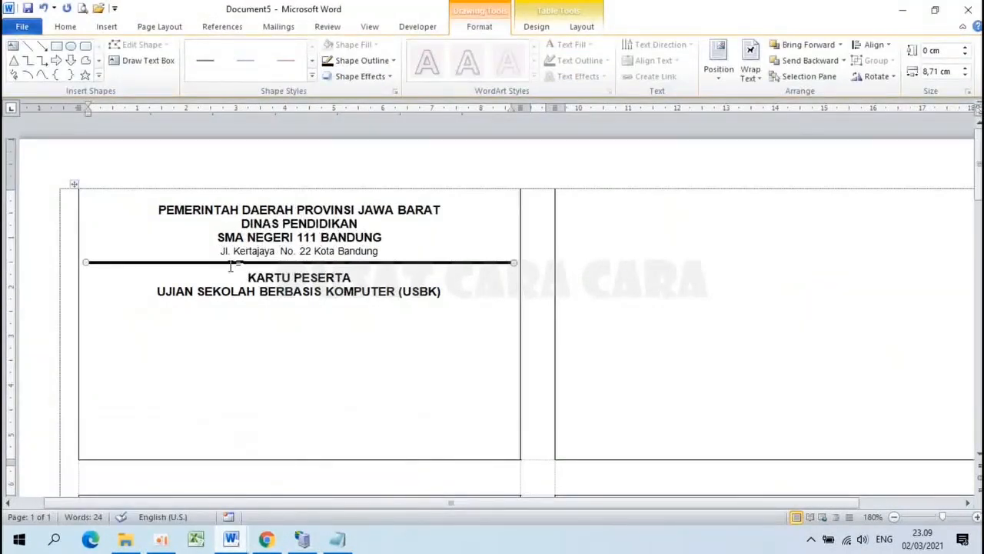
{"action": "left_click", "coordinate": [143, 193]}
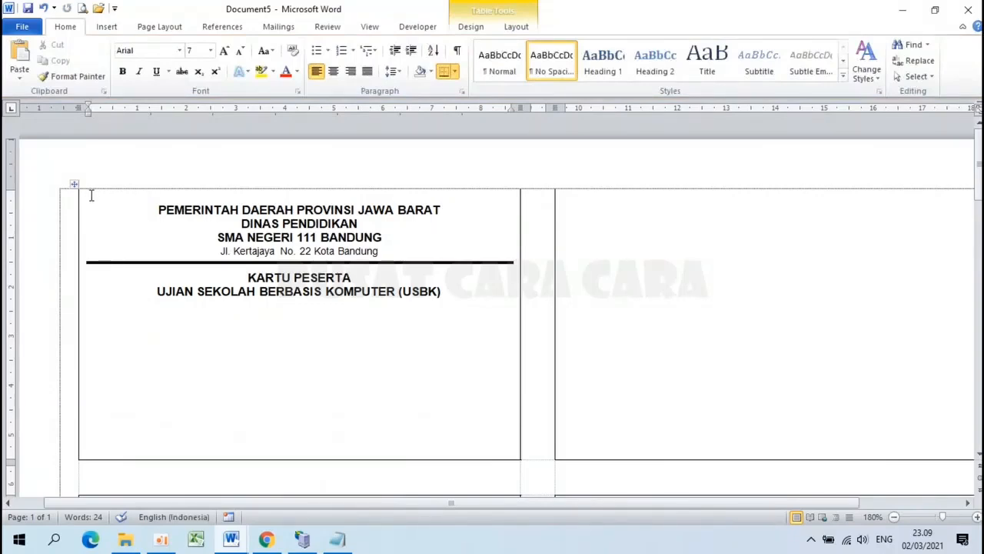
{"action": "left_click", "coordinate": [107, 28]}
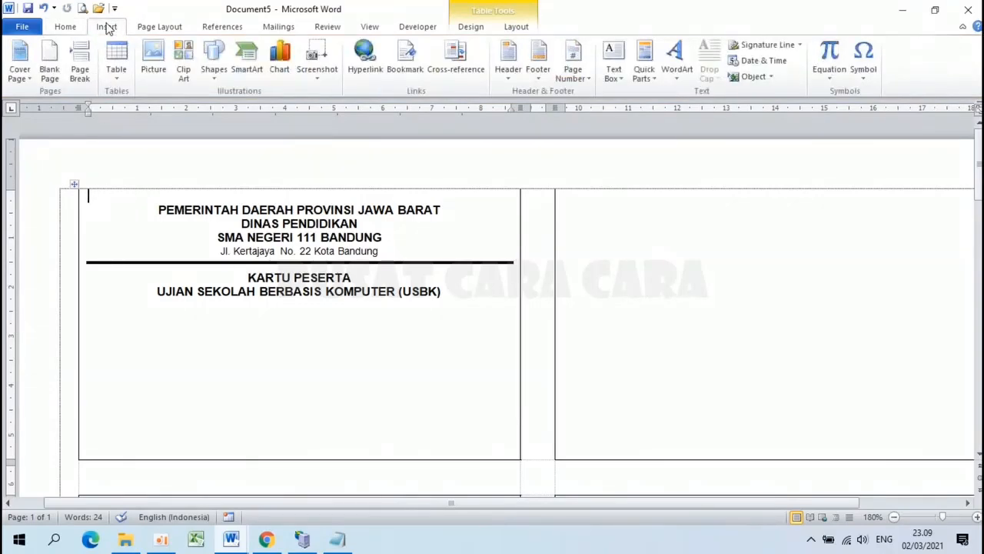
{"action": "left_click", "coordinate": [154, 61]}
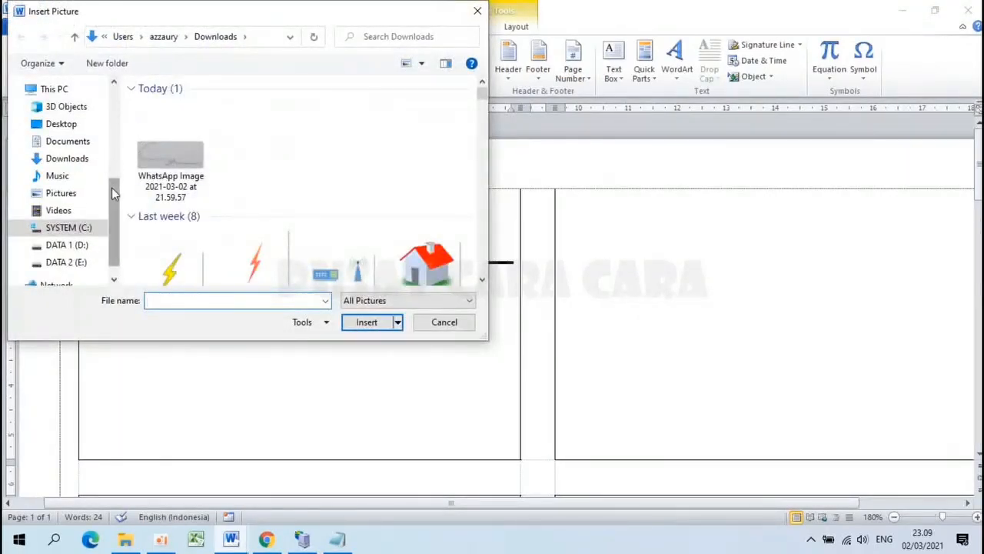
{"action": "left_click_drag", "start_coordinate": [112, 188], "coordinate": [111, 110]}
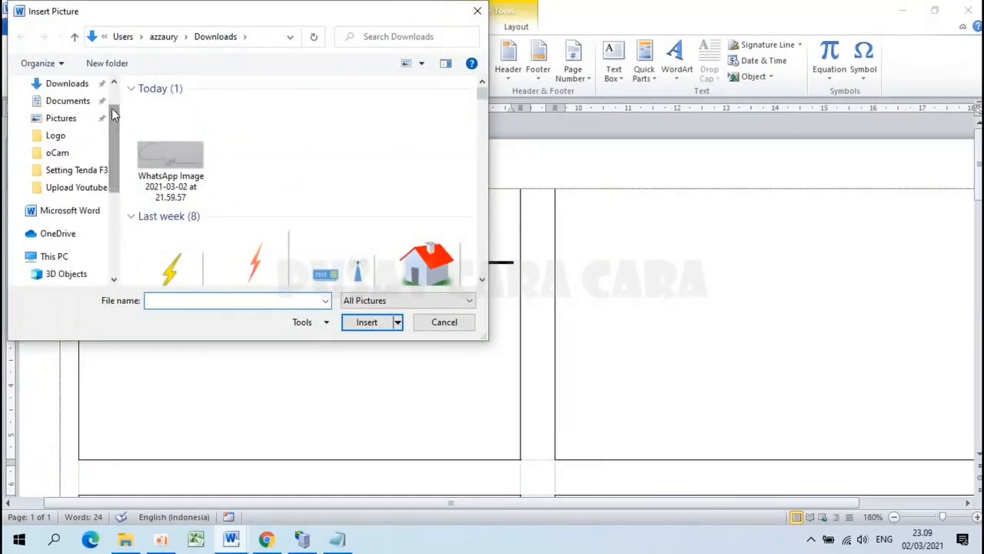
{"action": "left_click", "coordinate": [66, 136]}
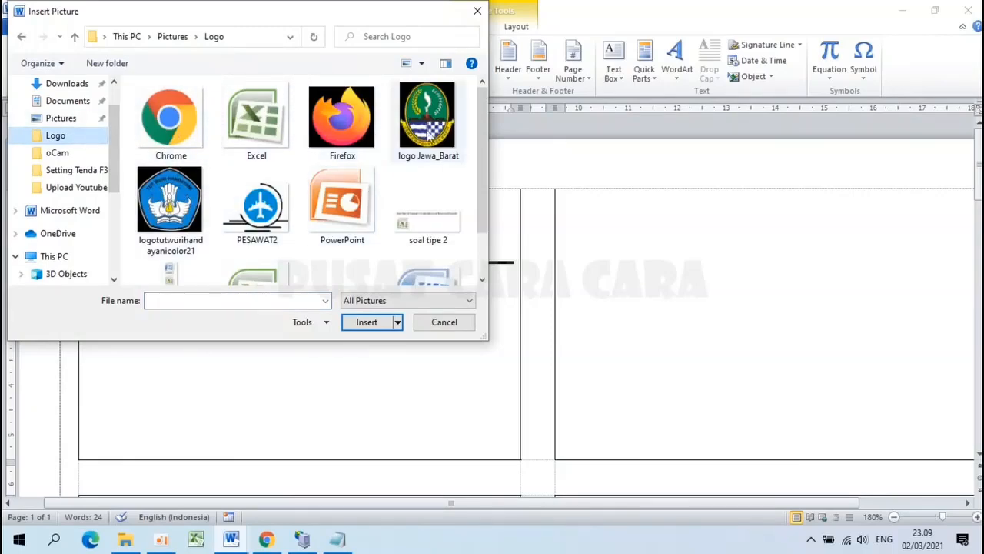
{"action": "left_click", "coordinate": [443, 129]}
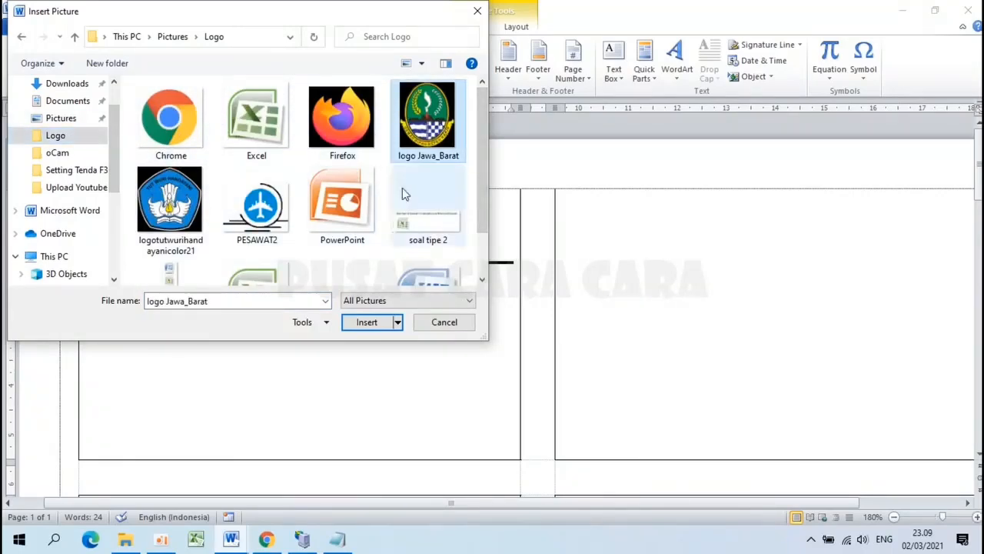
{"action": "left_click", "coordinate": [369, 321]}
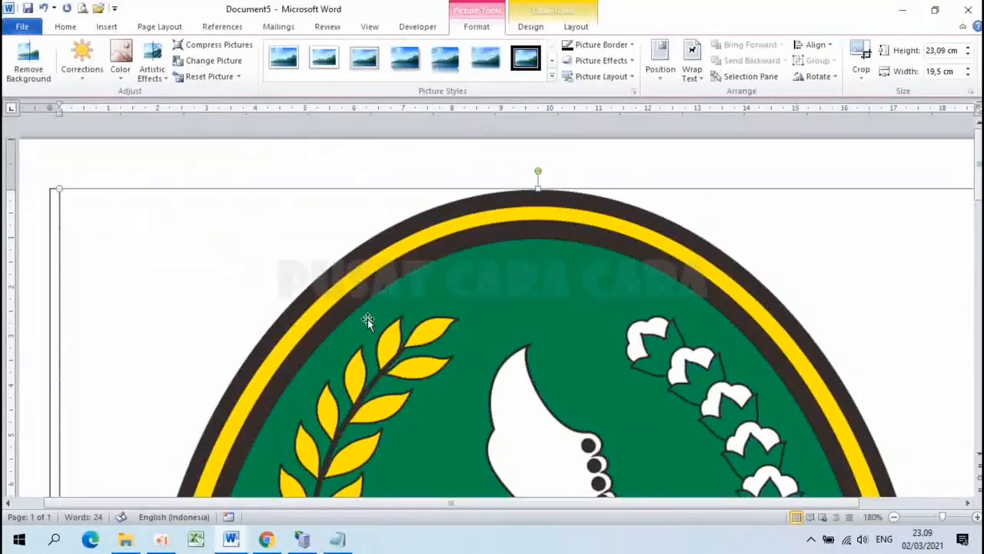
Step: Shrink the inserted Jawa Barat logo proportionally to about 3.73 cm high and 3.15 cm wide
{"action": "scroll", "coordinate": [449, 304], "scroll_direction": "down", "scroll_amount": 9}
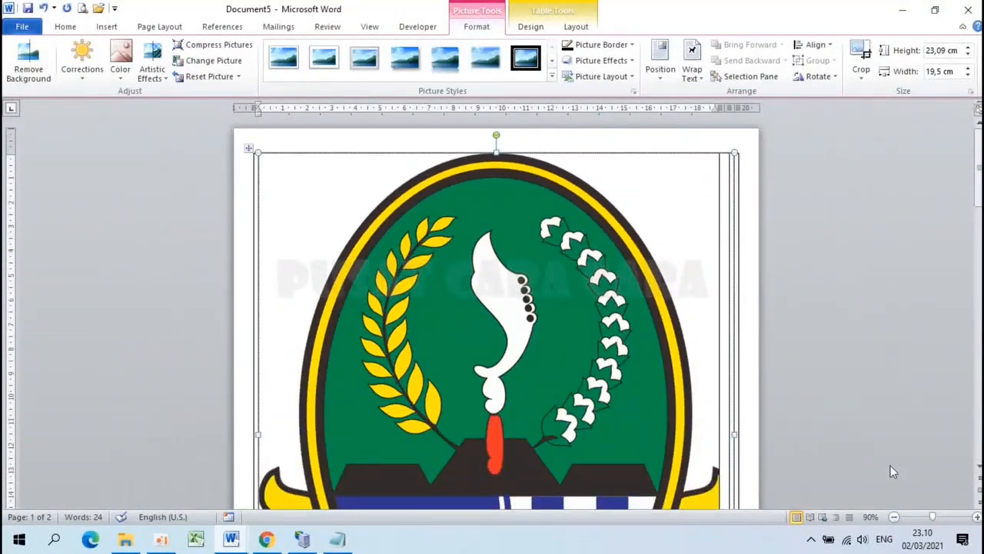
{"action": "left_click", "coordinate": [895, 517]}
{"action": "left_click", "coordinate": [894, 517]}
{"action": "left_click", "coordinate": [895, 517]}
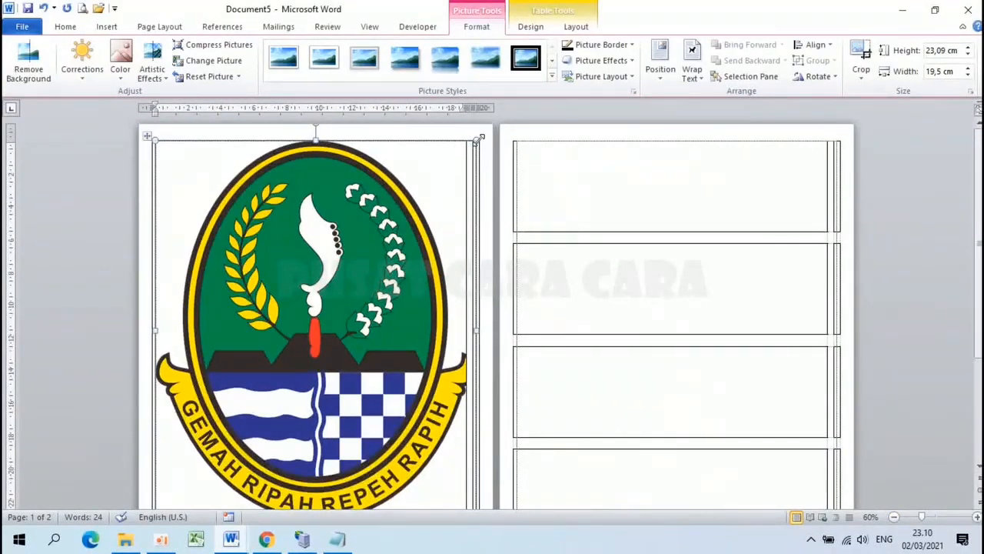
{"action": "left_click_drag", "start_coordinate": [478, 138], "coordinate": [237, 395]}
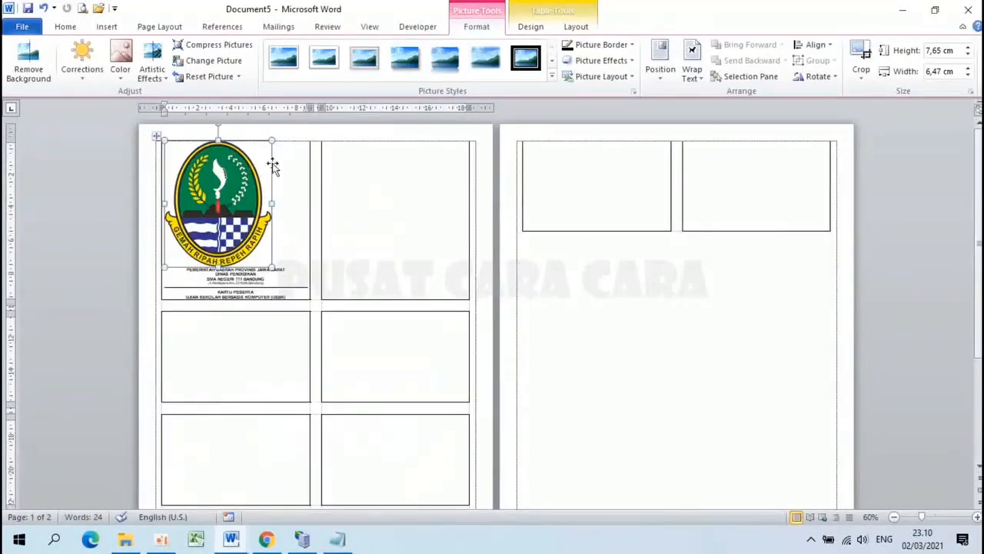
{"action": "left_click_drag", "start_coordinate": [273, 140], "coordinate": [217, 204]}
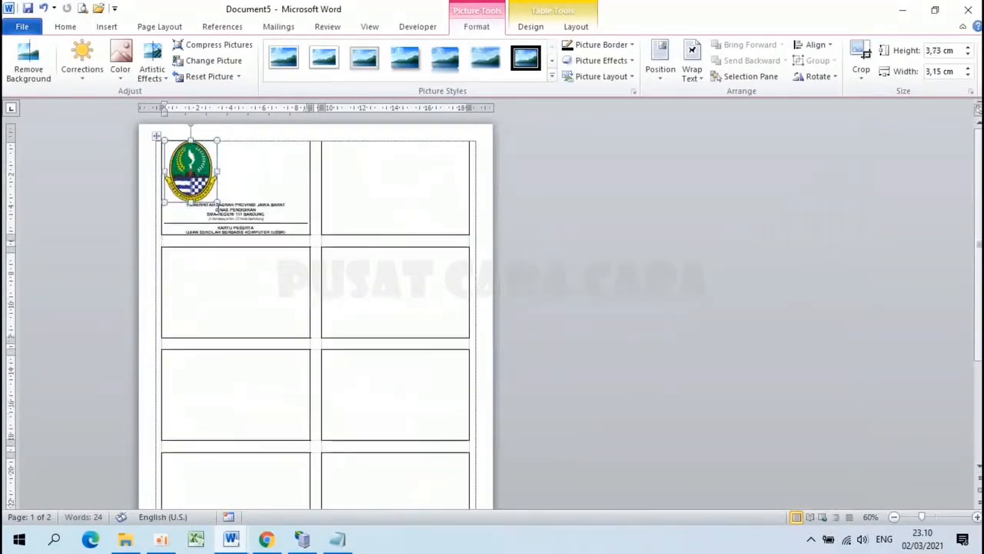
Step: Reduce the logo further, proportionally, to about 1.17 cm high and 0.99 cm wide
{"action": "left_click", "coordinate": [977, 517]}
{"action": "left_click", "coordinate": [977, 517]}
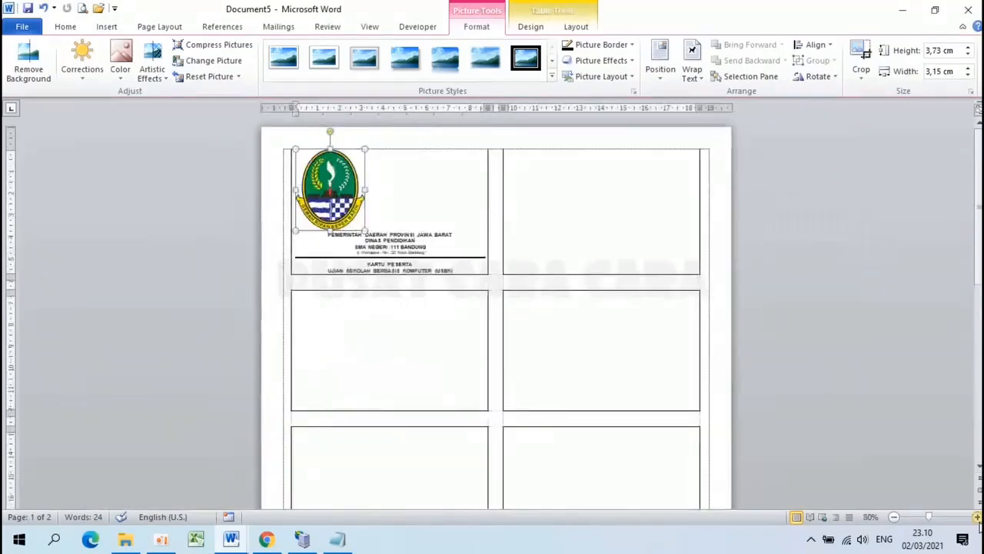
{"action": "left_click", "coordinate": [976, 517]}
{"action": "left_click", "coordinate": [977, 516]}
{"action": "left_click", "coordinate": [976, 517]}
{"action": "left_click", "coordinate": [977, 517]}
{"action": "left_click", "coordinate": [977, 517]}
{"action": "scroll", "coordinate": [303, 346], "scroll_direction": "up", "scroll_amount": 2, "text": "ctrl"}
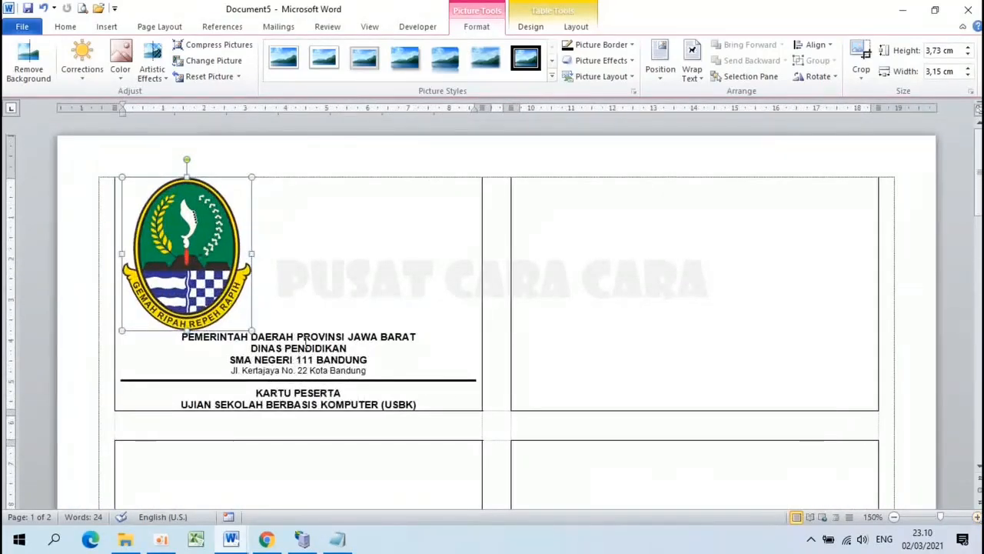
{"action": "scroll", "coordinate": [303, 345], "scroll_direction": "up", "scroll_amount": 5, "text": "ctrl"}
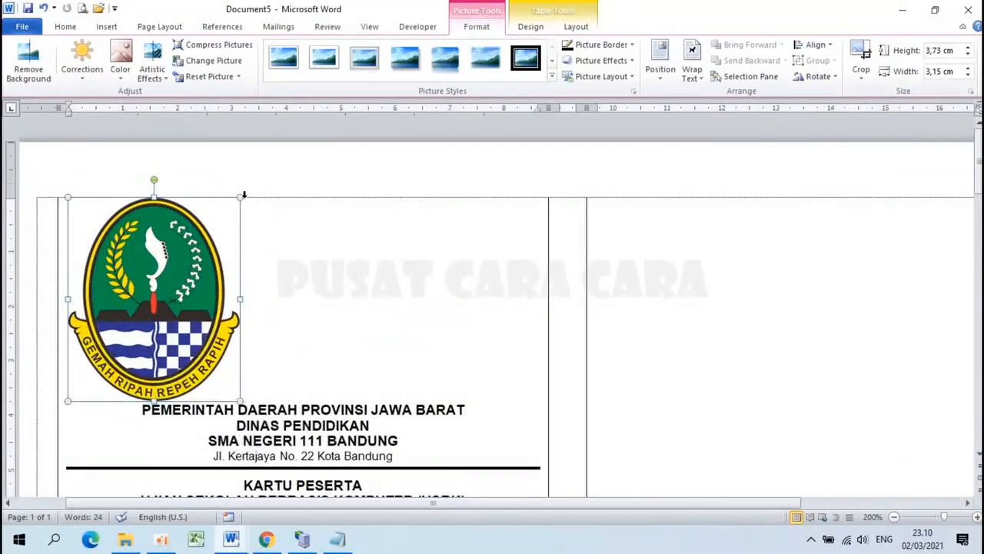
{"action": "left_click_drag", "start_coordinate": [239, 197], "coordinate": [125, 327]}
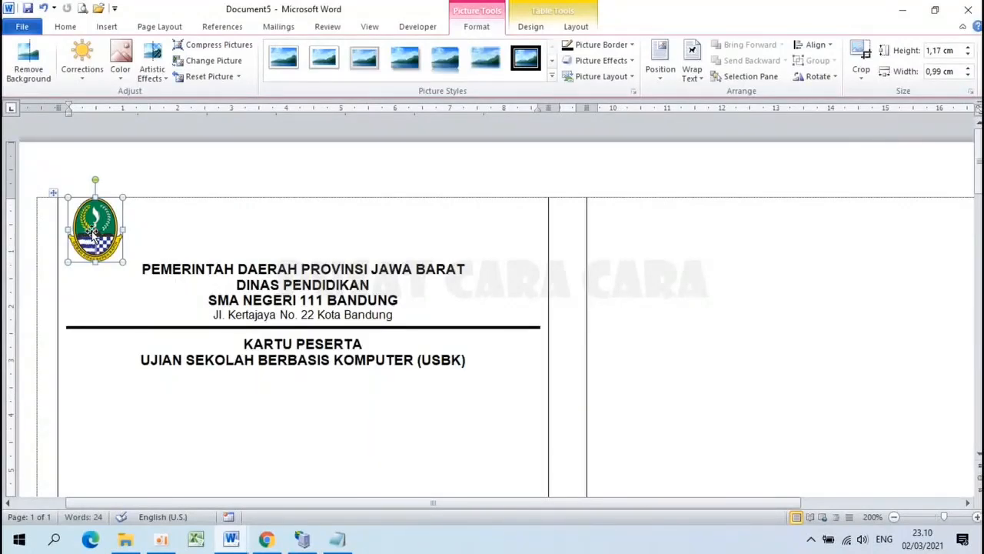
Step: Try to move the logo down beside the heading lines, and undo the move
{"action": "left_click_drag", "start_coordinate": [92, 231], "coordinate": [92, 301]}
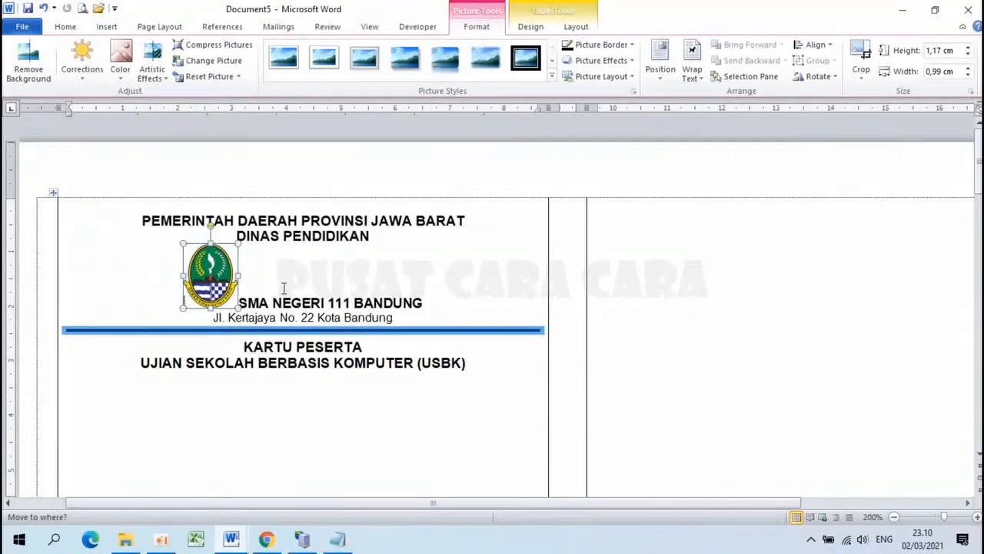
{"action": "key", "text": "ctrl+z"}
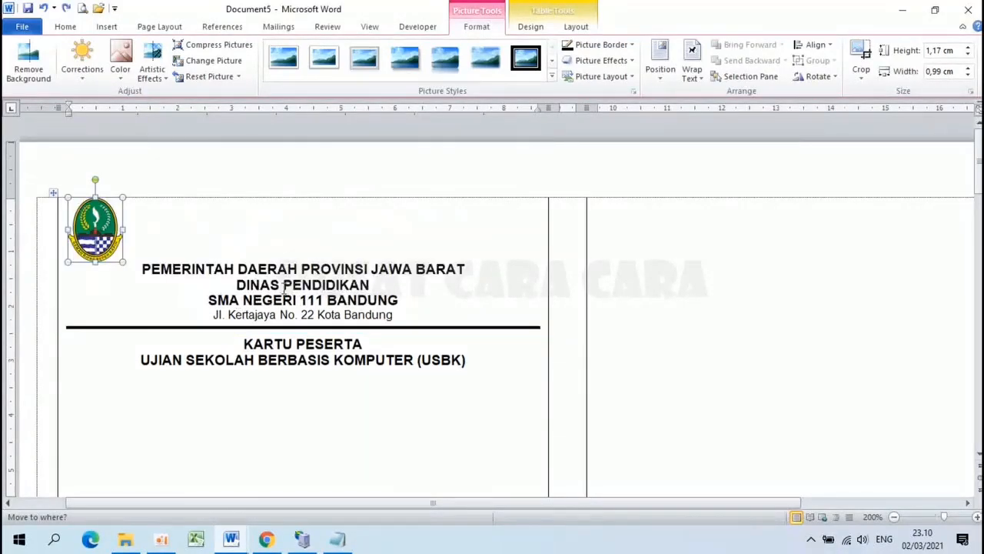
Step: Set the Jawa Barat logo's text wrapping to Behind Text and move it down slightly beside the heading lines
{"action": "left_click", "coordinate": [692, 74]}
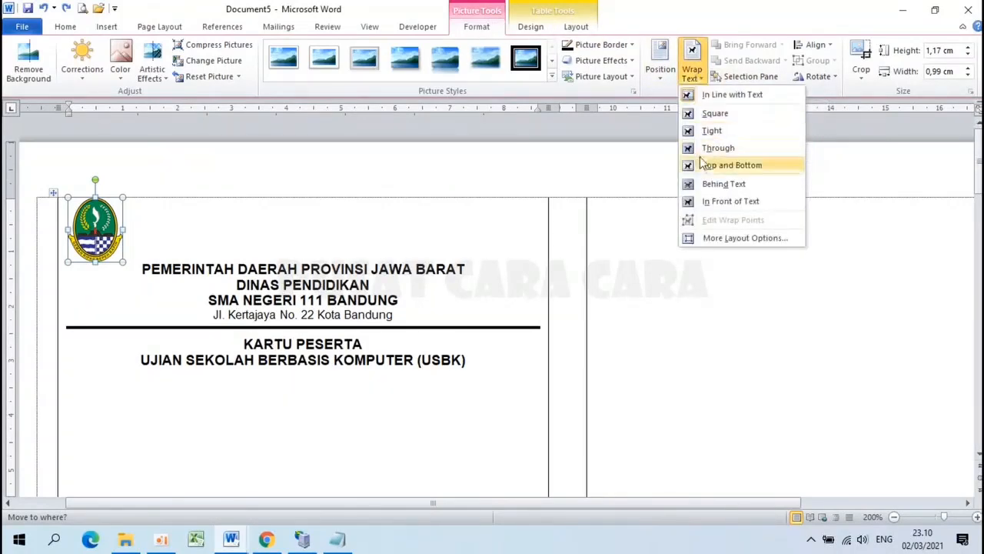
{"action": "left_click", "coordinate": [718, 183]}
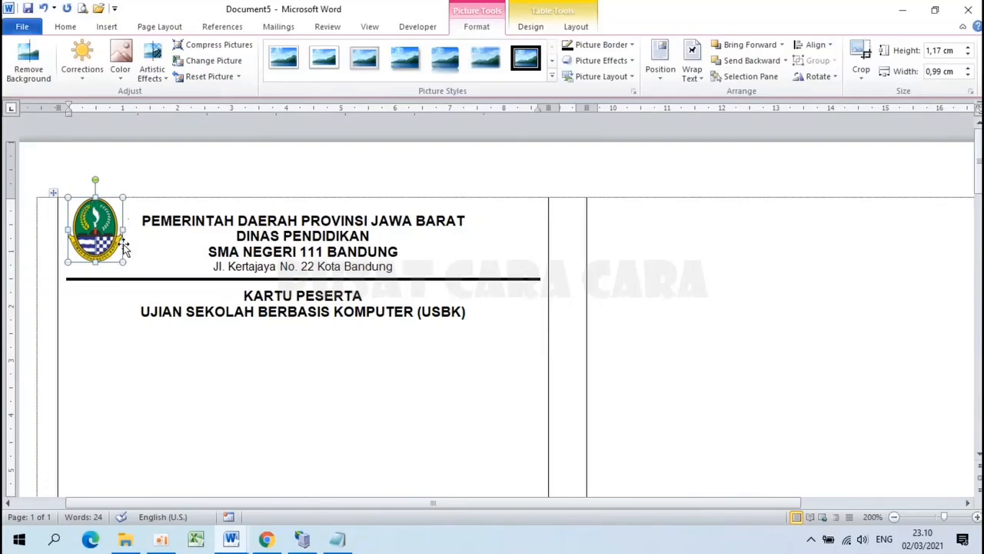
{"action": "left_click_drag", "start_coordinate": [123, 243], "coordinate": [125, 255]}
Step: With object selection switched on, nudge the Jawa Barat logo slightly left and shrink it a little above the separator line, then switch object selection off
{"action": "left_click", "coordinate": [66, 28]}
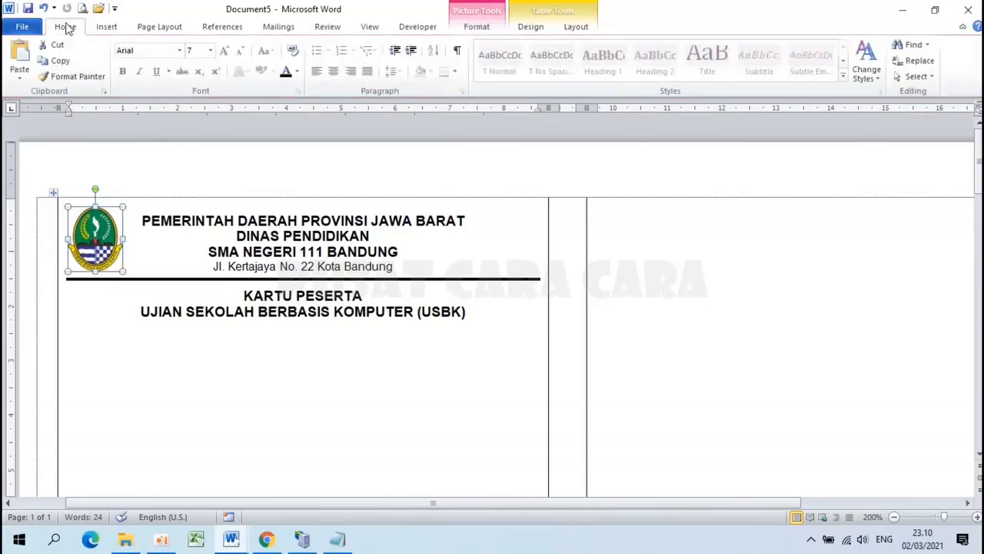
{"action": "left_click", "coordinate": [930, 77]}
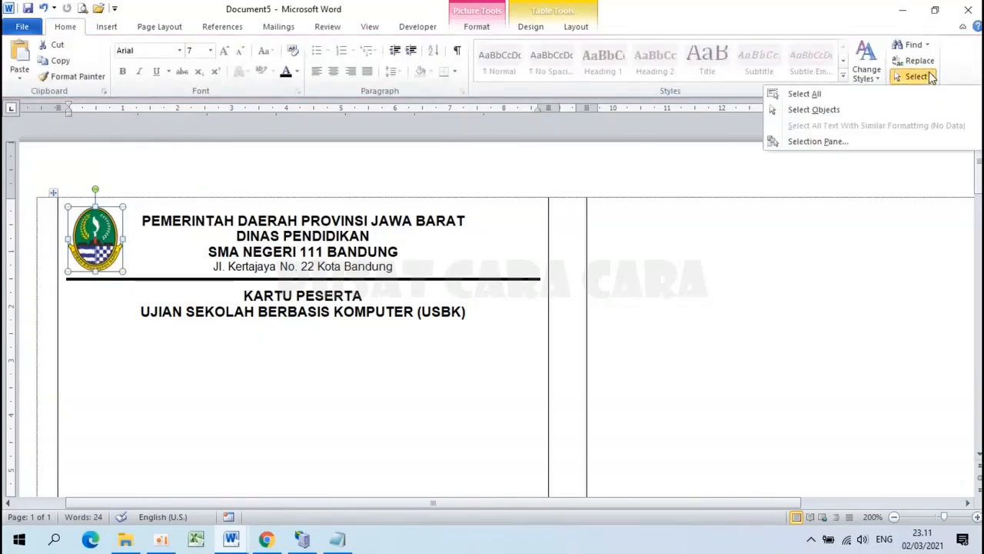
{"action": "left_click", "coordinate": [822, 110]}
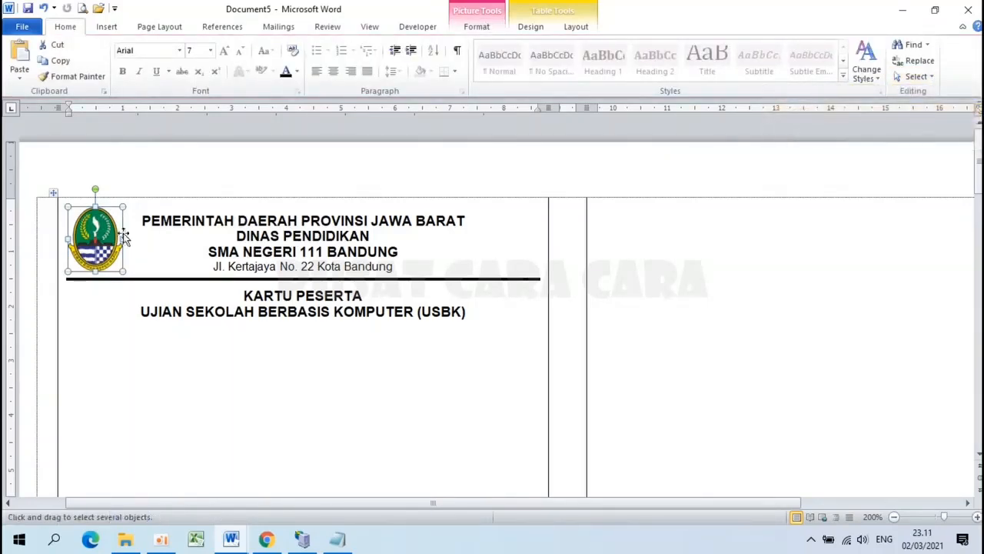
{"action": "mouse_move", "coordinate": [109, 237]}
{"action": "left_mouse_down"}
{"action": "mouse_move", "coordinate": [231, 238]}
{"action": "mouse_move", "coordinate": [109, 231]}
{"action": "left_mouse_up"}
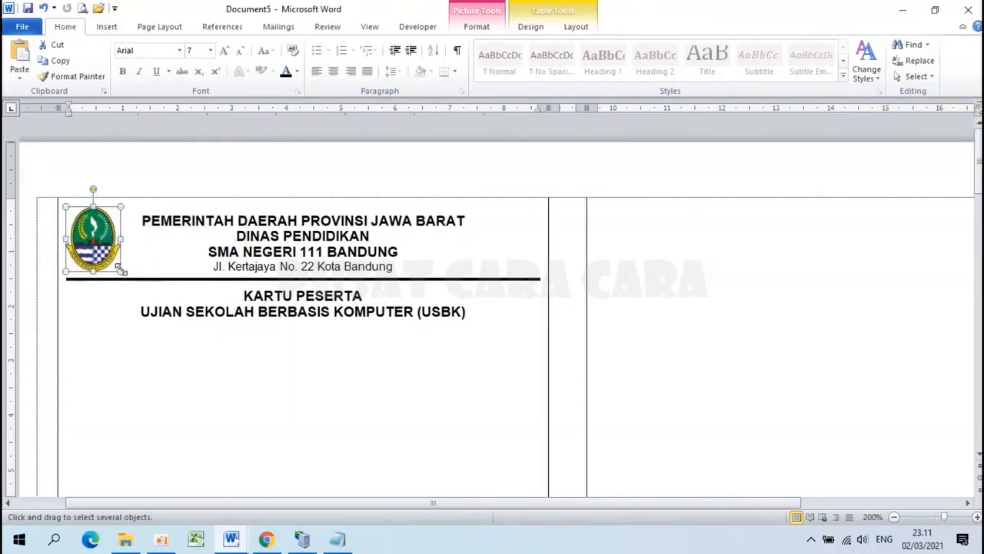
{"action": "left_click_drag", "start_coordinate": [119, 265], "coordinate": [115, 269]}
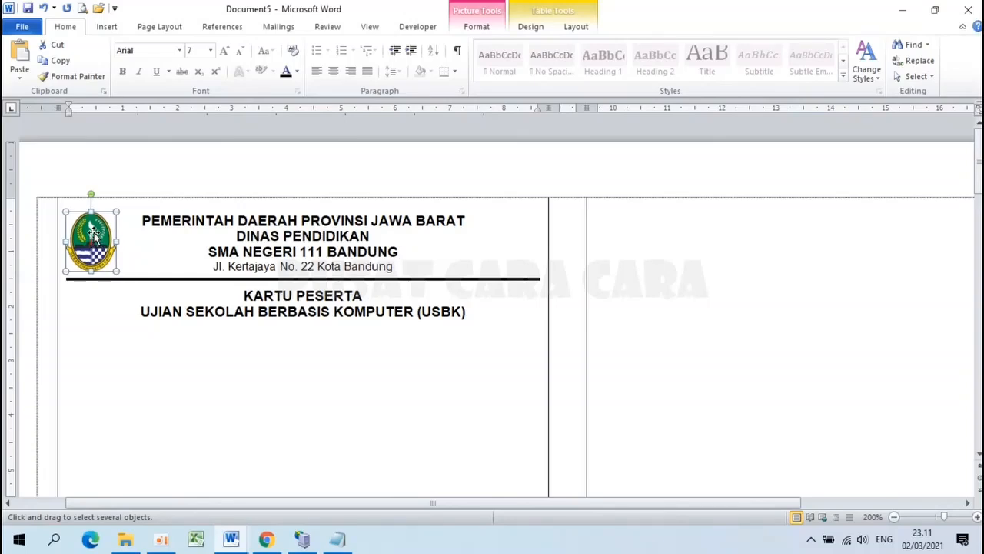
{"action": "left_click", "coordinate": [915, 78]}
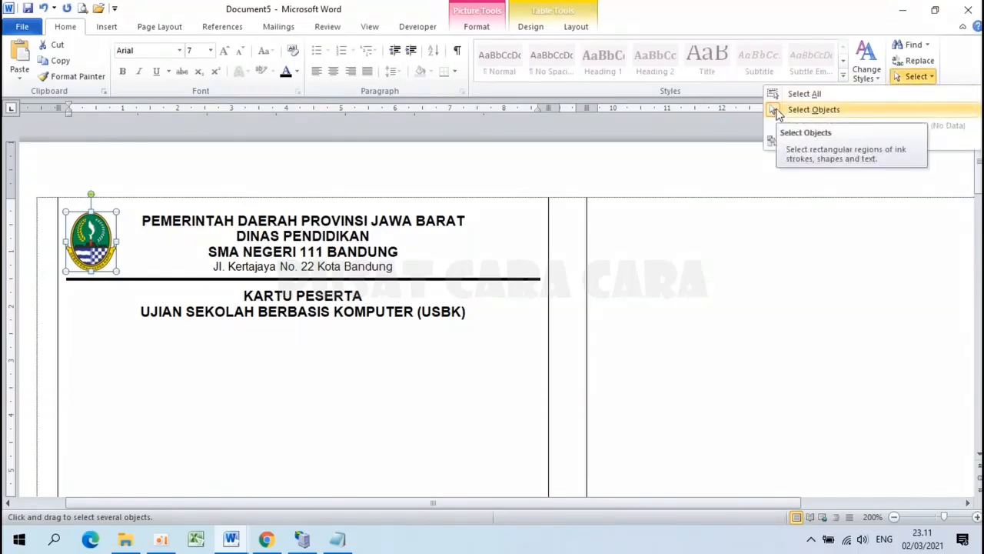
{"action": "left_click", "coordinate": [778, 111]}
{"action": "left_click", "coordinate": [138, 223]}
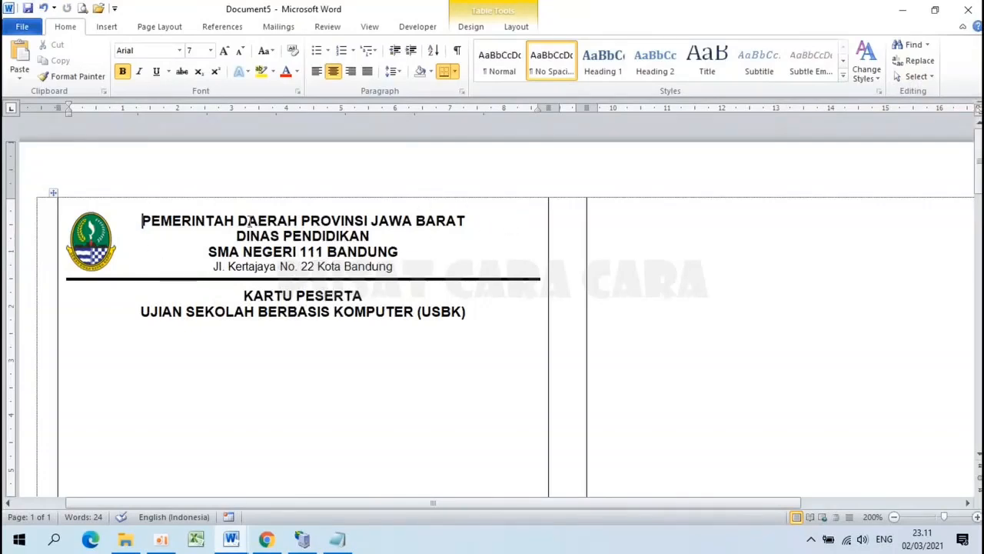
Step: Insert the picture logotutwurihandayanicolor21 from the Logo folder at the end of the first heading line
{"action": "left_click", "coordinate": [475, 218]}
{"action": "left_click", "coordinate": [106, 26]}
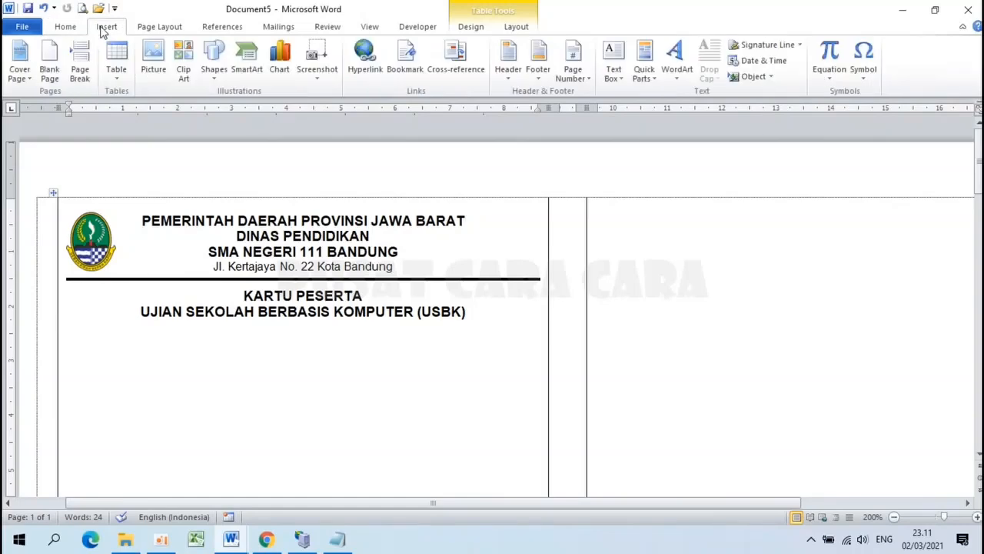
{"action": "left_click", "coordinate": [150, 68]}
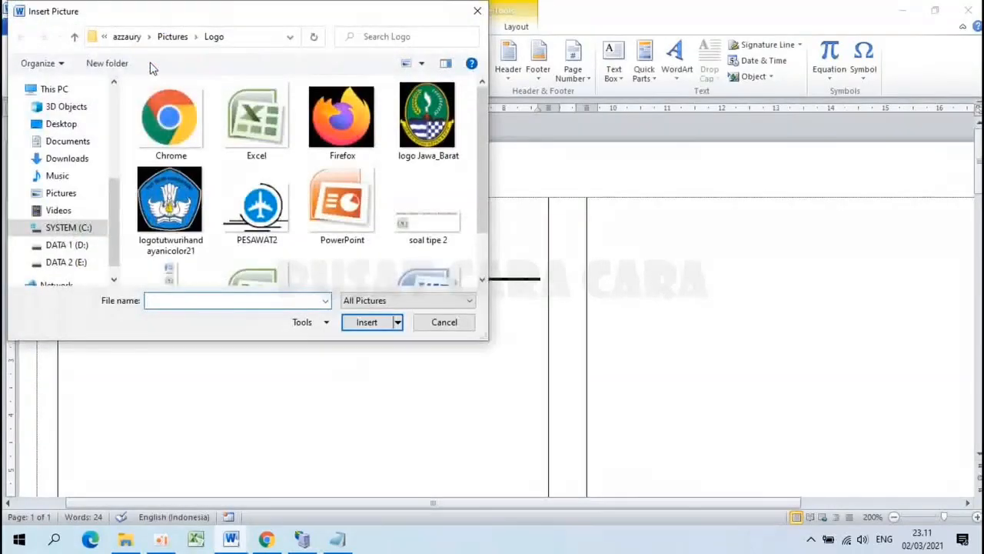
{"action": "left_click", "coordinate": [170, 200]}
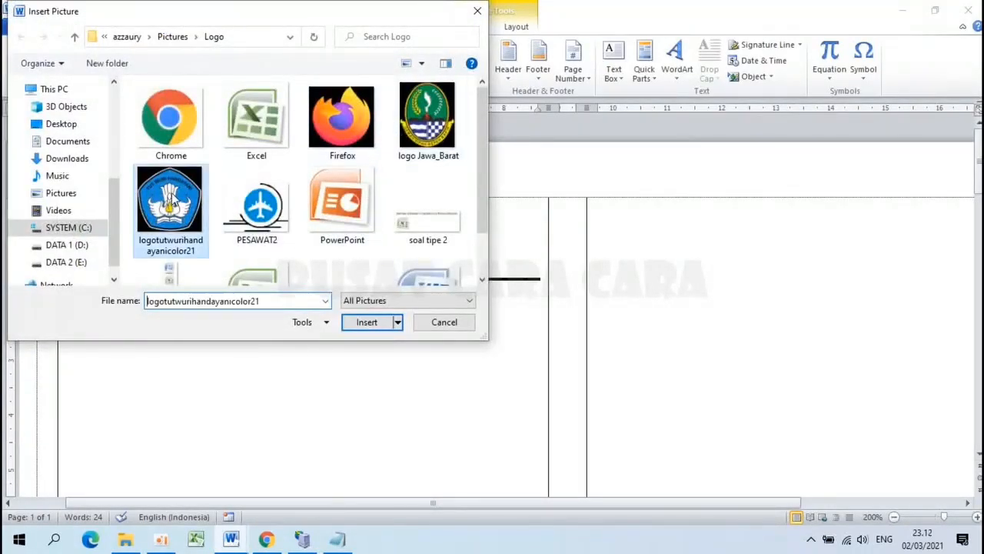
{"action": "left_click", "coordinate": [378, 318]}
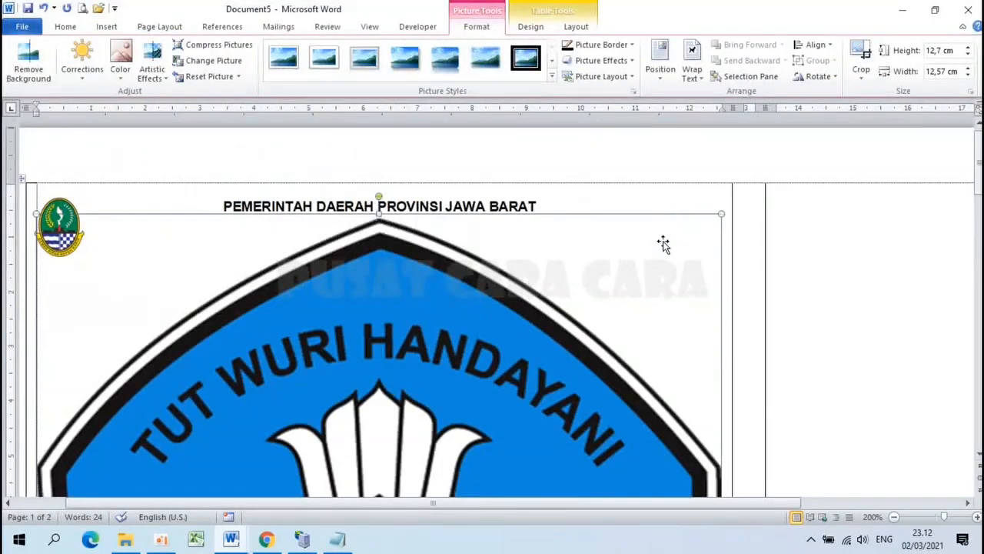
Step: Shrink the inserted Tut Wuri Handayani logo proportionally to about 0.88 cm high and 0.88 cm wide
{"action": "scroll", "coordinate": [662, 241], "scroll_direction": "down", "scroll_amount": 4}
{"action": "scroll", "coordinate": [664, 242], "scroll_direction": "down", "scroll_amount": 1}
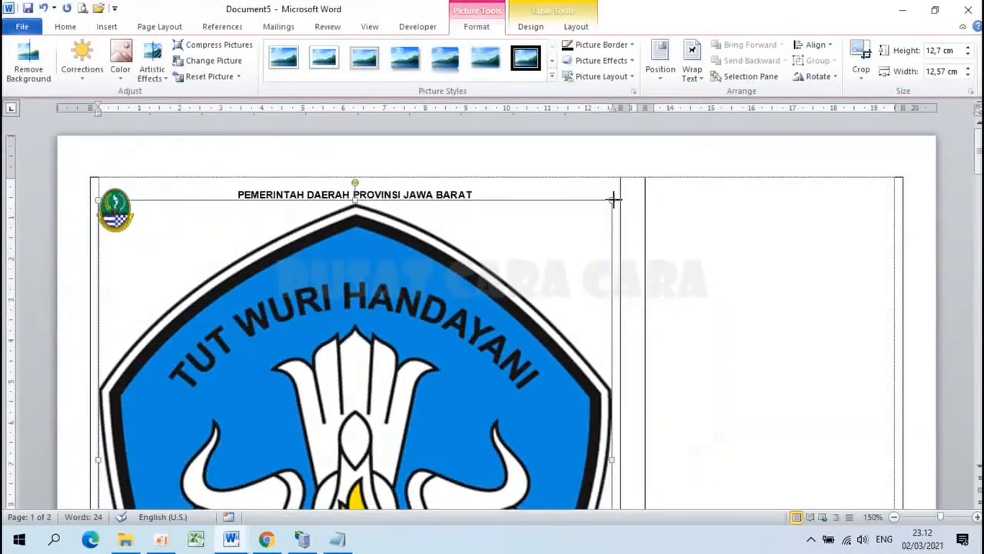
{"action": "left_click_drag", "start_coordinate": [612, 200], "coordinate": [312, 405]}
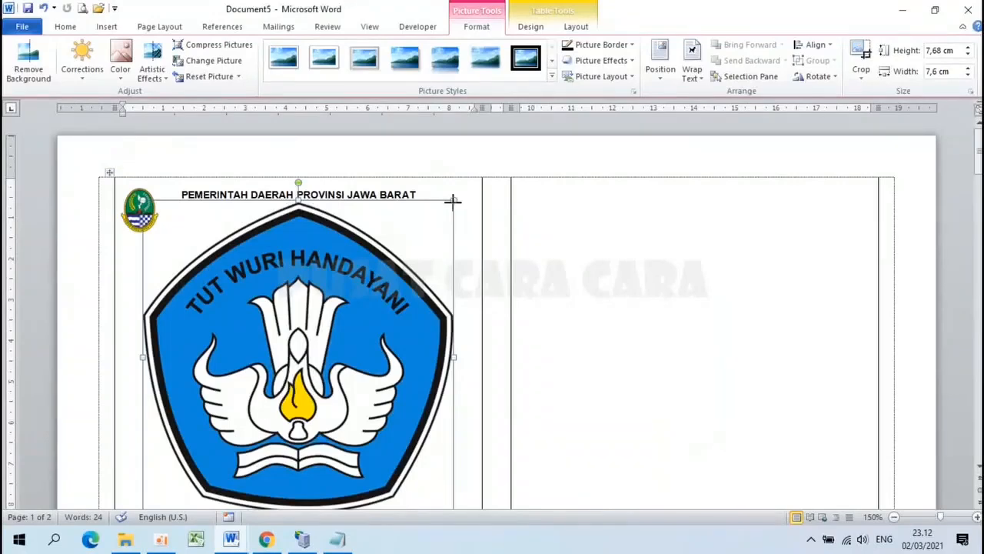
{"action": "left_click_drag", "start_coordinate": [453, 200], "coordinate": [300, 354]}
{"action": "scroll", "coordinate": [456, 250], "scroll_direction": "up", "scroll_amount": 8}
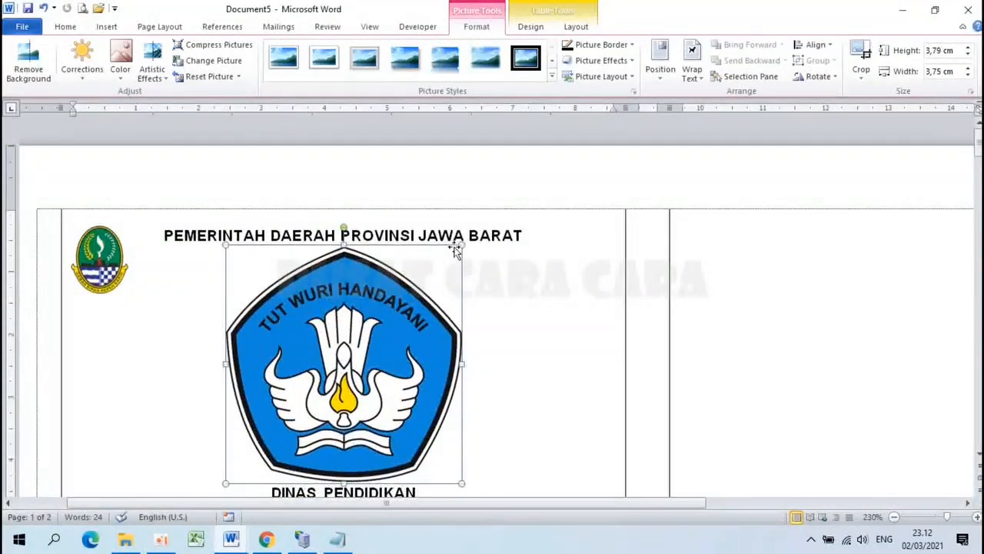
{"action": "left_click_drag", "start_coordinate": [456, 250], "coordinate": [272, 428]}
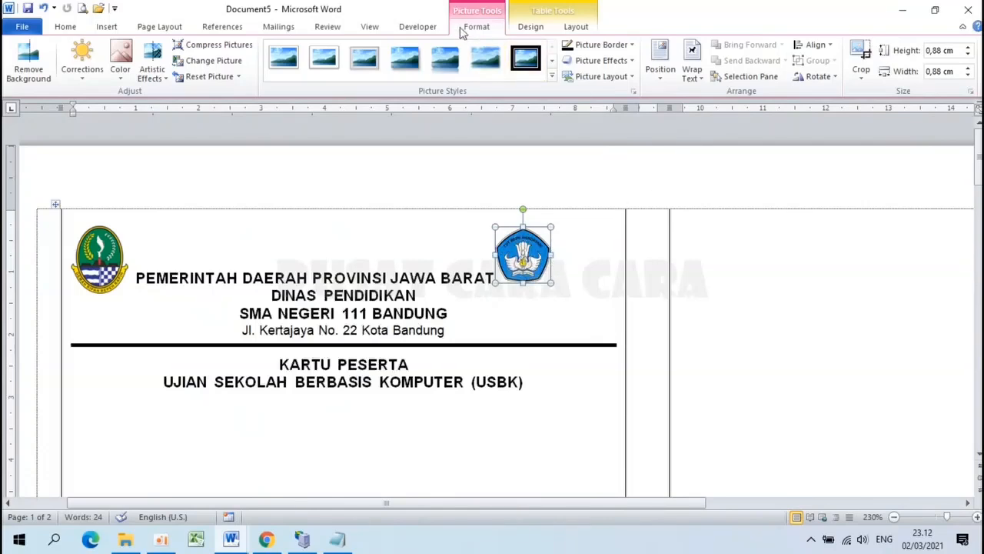
Step: Set the Tut Wuri Handayani logo's text wrapping to Behind Text and move it to the right of the heading text
{"action": "left_click", "coordinate": [699, 75]}
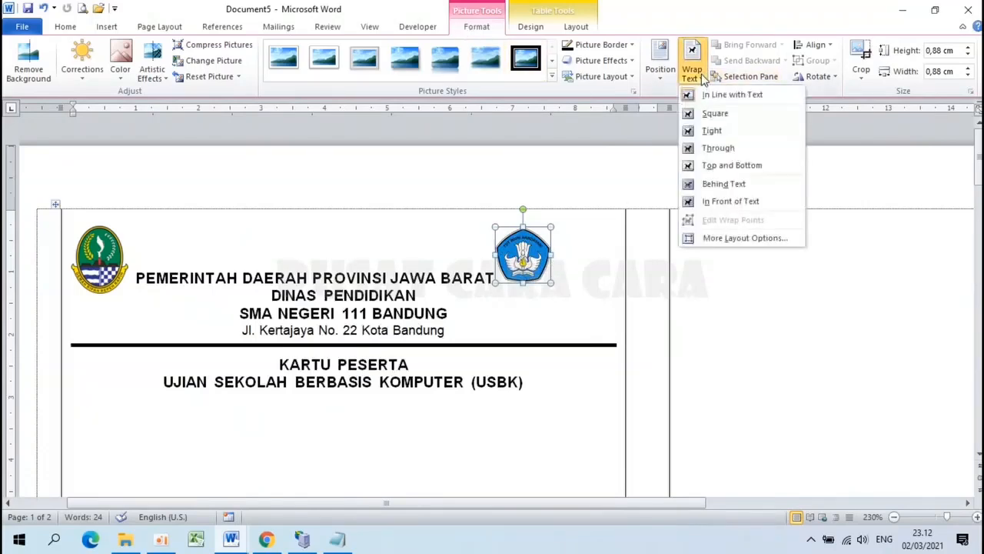
{"action": "left_click", "coordinate": [712, 182]}
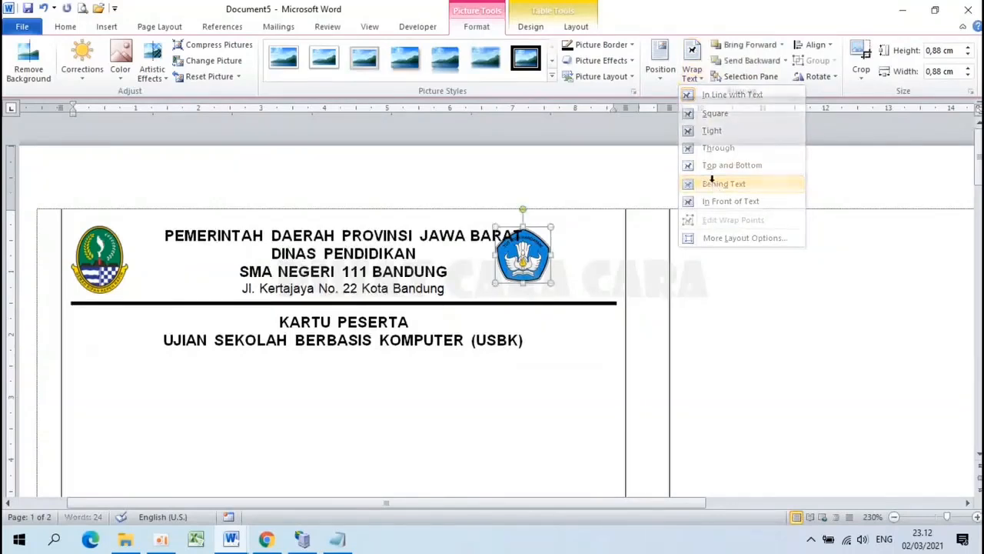
{"action": "left_click", "coordinate": [62, 27]}
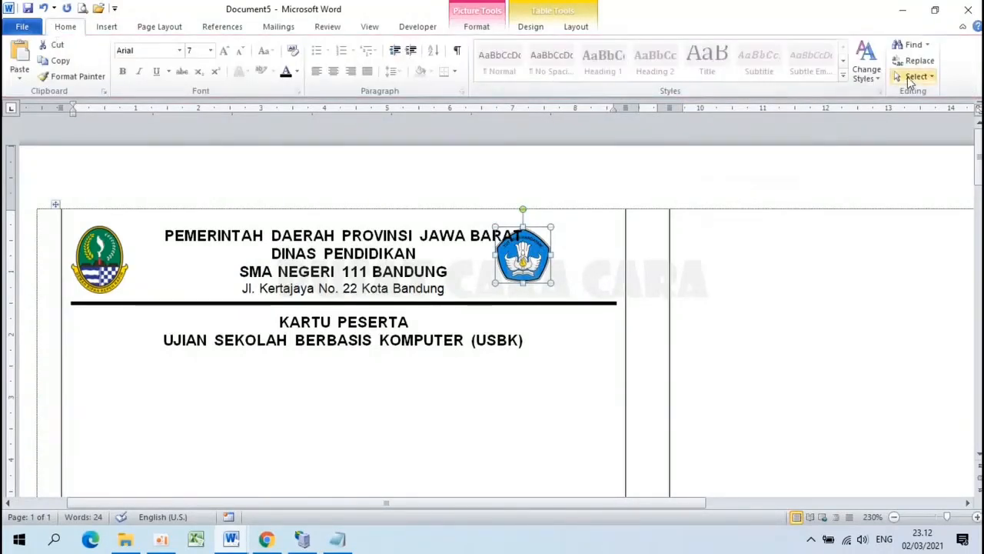
{"action": "left_click", "coordinate": [915, 77]}
{"action": "left_click", "coordinate": [796, 106]}
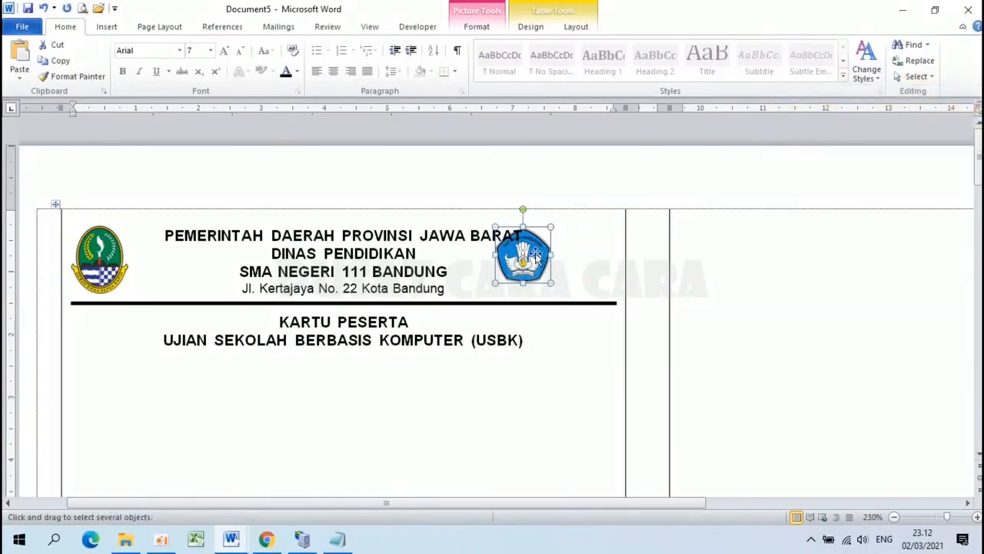
{"action": "left_click_drag", "start_coordinate": [534, 252], "coordinate": [588, 256]}
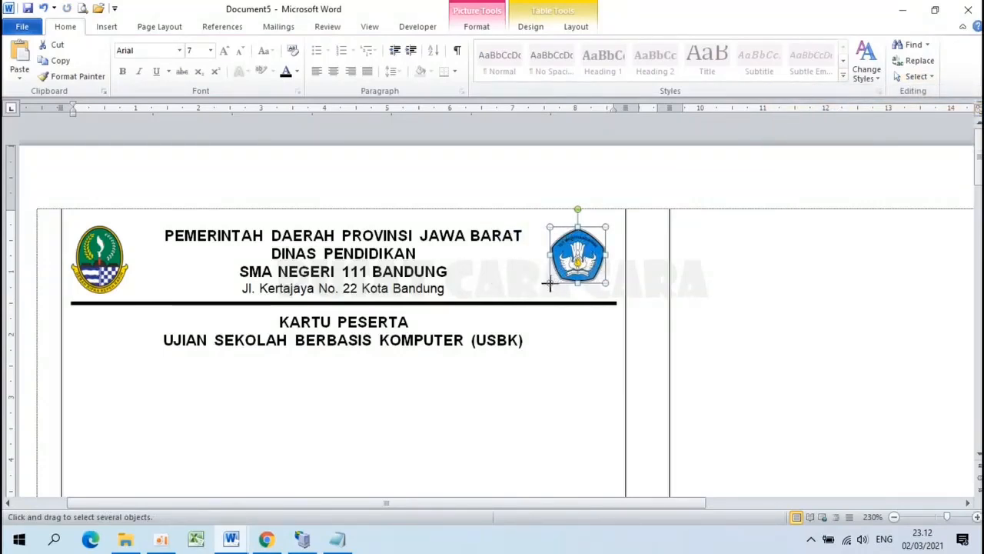
Step: Enlarge the Tut Wuri Handayani logo slightly, sit it just above the separator line, and switch object selection off
{"action": "left_click_drag", "start_coordinate": [550, 284], "coordinate": [586, 277]}
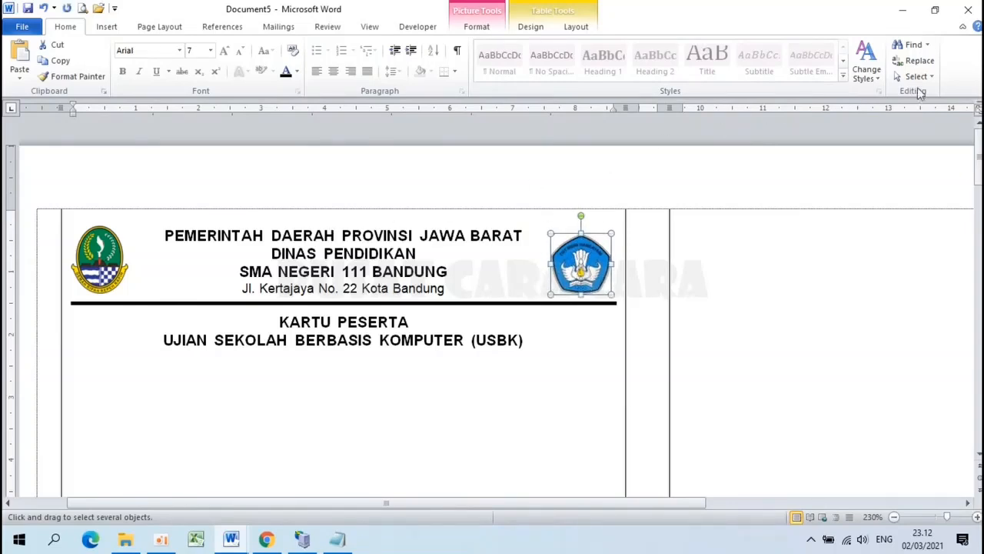
{"action": "left_click", "coordinate": [920, 80]}
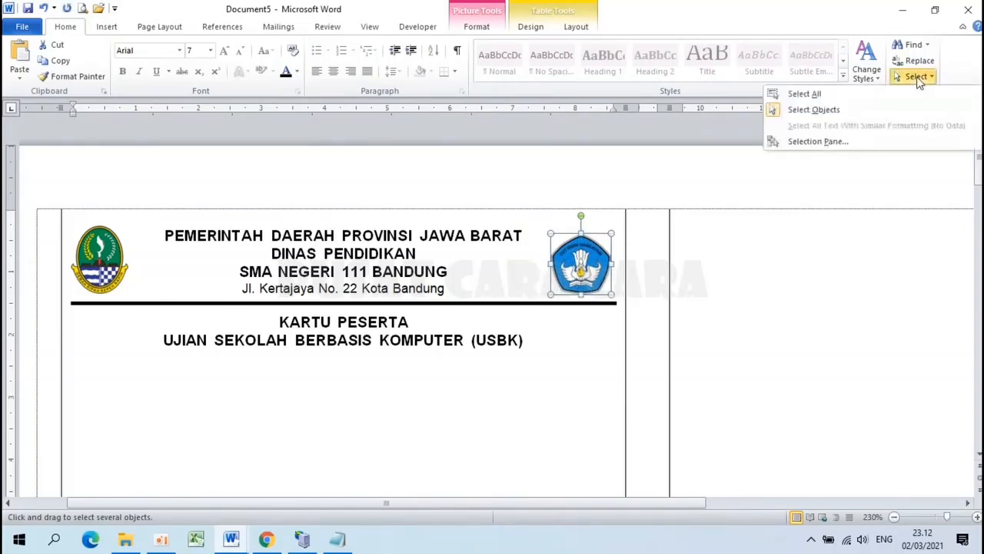
{"action": "left_click", "coordinate": [809, 111]}
{"action": "left_click", "coordinate": [399, 235]}
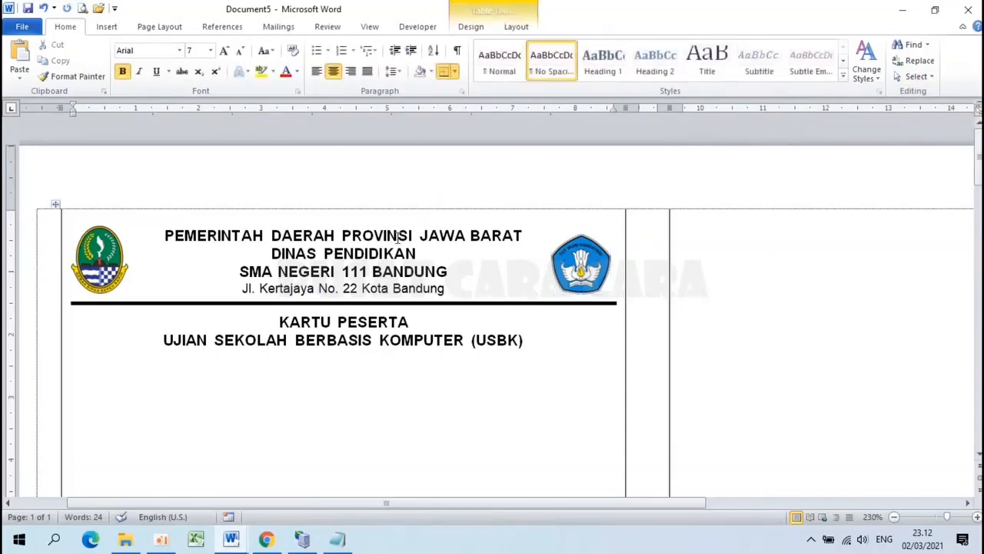
Step: Examine how the participant details are laid out under the title in the sample document Contoh Kartu Peserta, and return to Document5
{"action": "scroll", "coordinate": [398, 238], "scroll_direction": "down", "scroll_amount": 9}
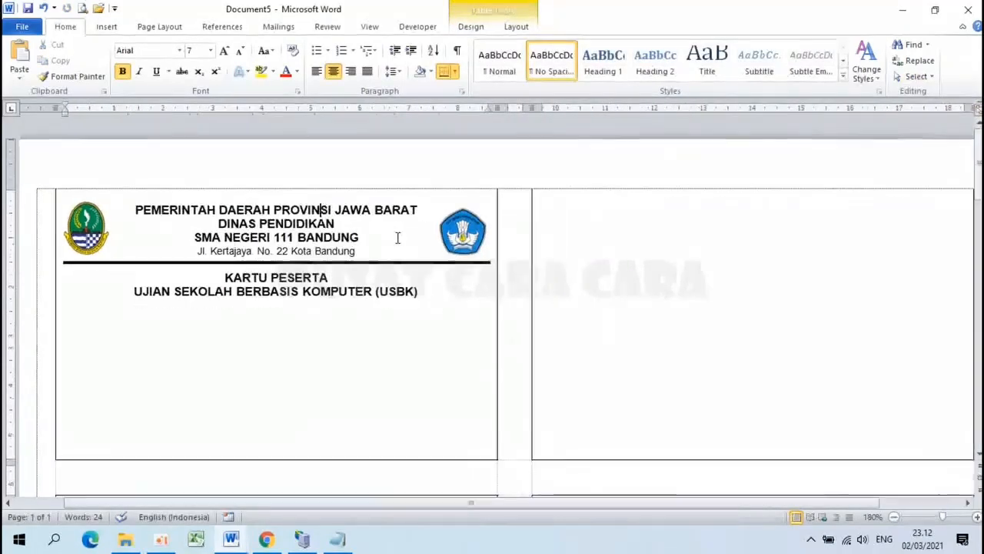
{"action": "scroll", "coordinate": [397, 238], "scroll_direction": "down", "scroll_amount": 3}
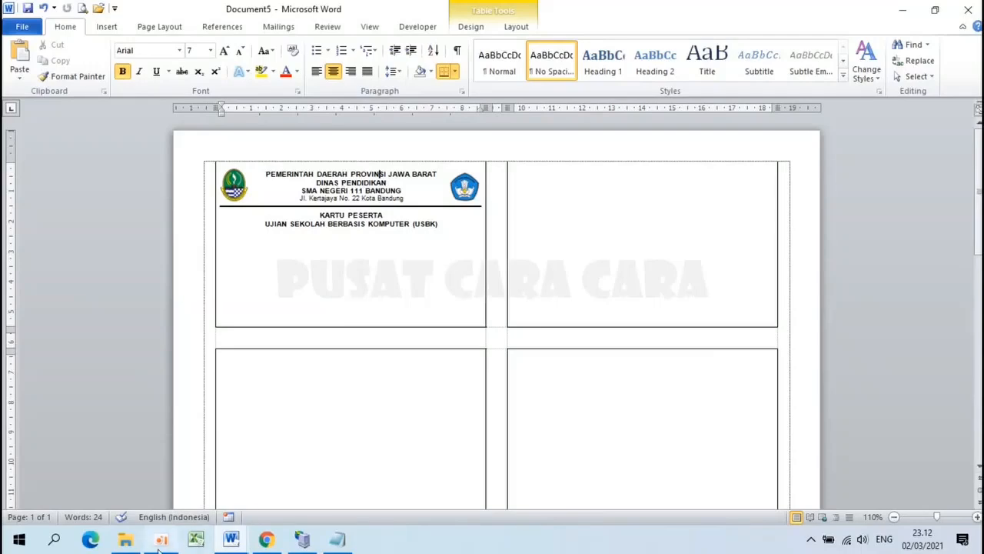
{"action": "left_click", "coordinate": [231, 538]}
{"action": "left_click", "coordinate": [170, 464]}
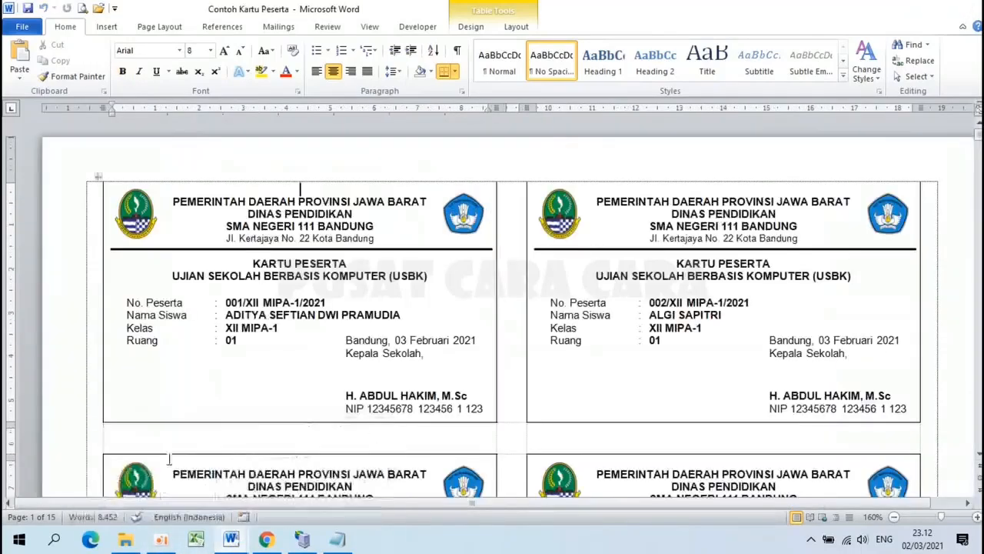
{"action": "scroll", "coordinate": [47, 352], "scroll_direction": "up", "scroll_amount": 1}
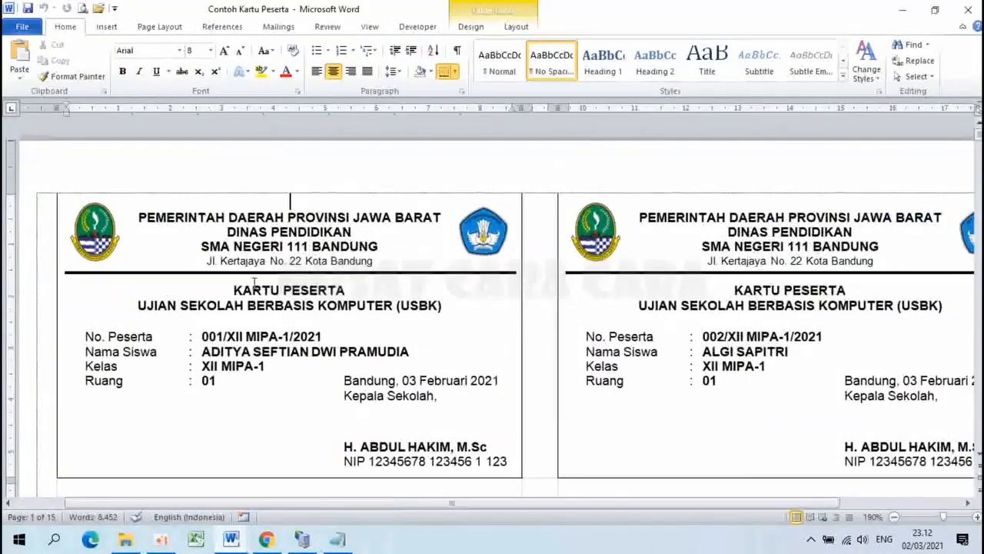
{"action": "left_click", "coordinate": [84, 337]}
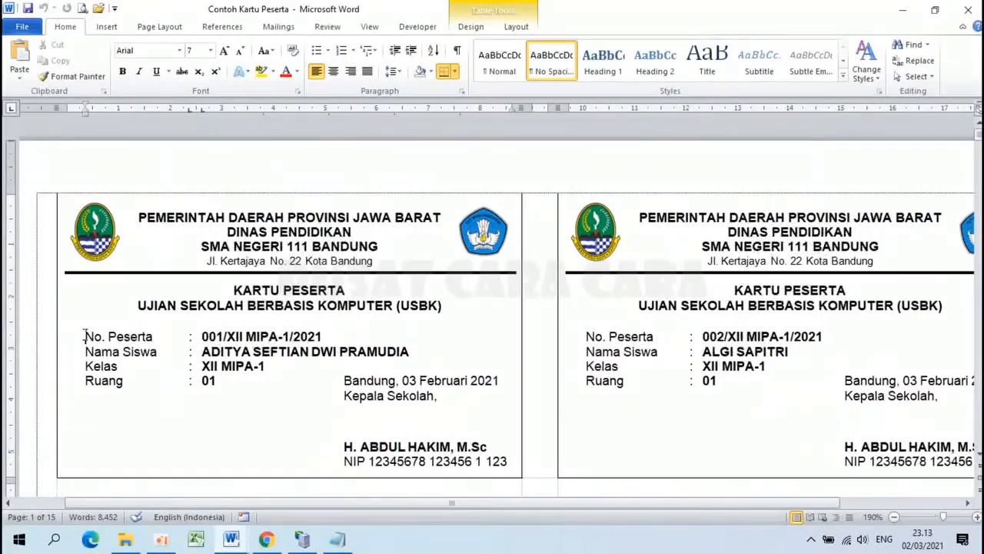
{"action": "left_click", "coordinate": [231, 539]}
{"action": "left_click", "coordinate": [315, 466]}
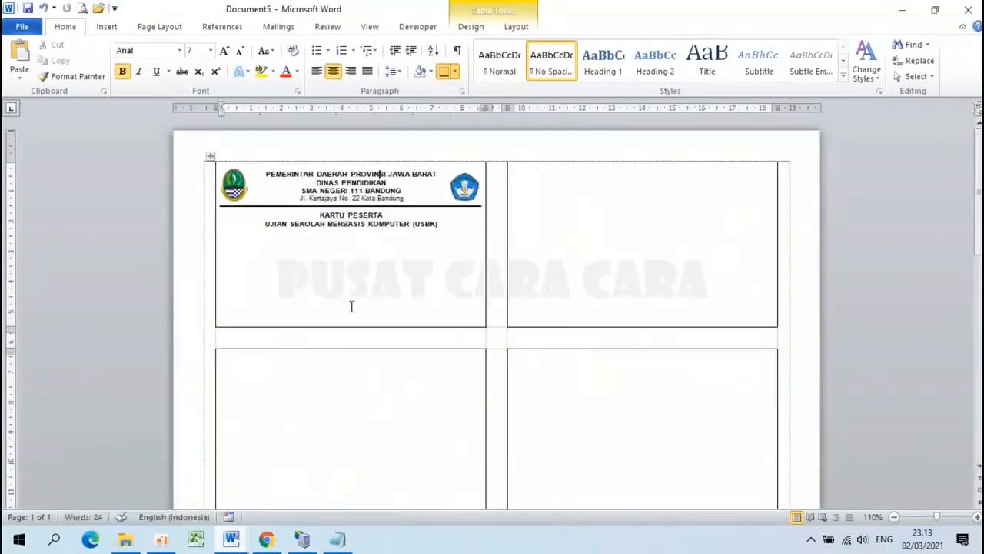
Step: Add a left-aligned line below the first card's USBK title, leaving a blank line between them
{"action": "scroll", "coordinate": [350, 308], "scroll_direction": "up", "scroll_amount": 4}
{"action": "scroll", "coordinate": [349, 306], "scroll_direction": "up", "scroll_amount": 1}
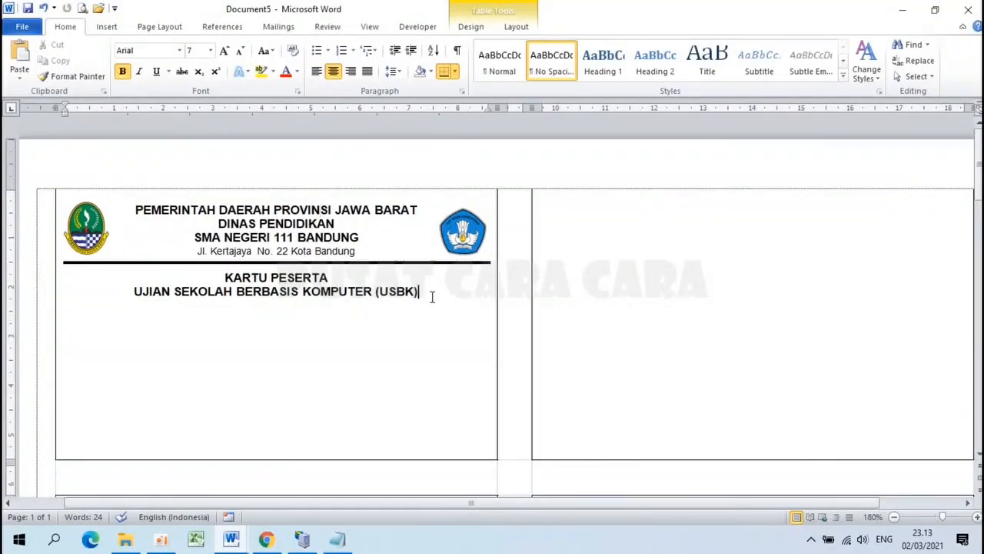
{"action": "key", "text": "Return"}
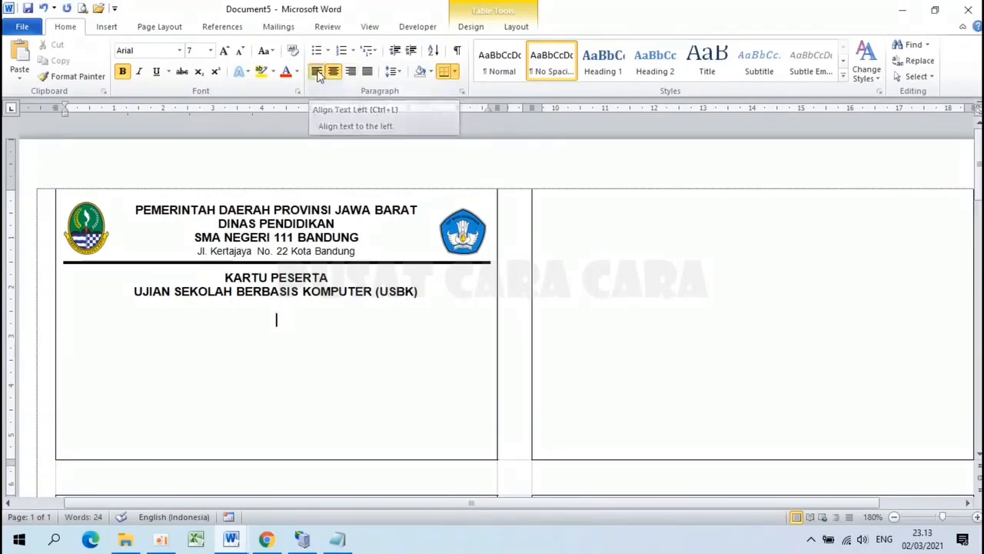
{"action": "left_click", "coordinate": [317, 72]}
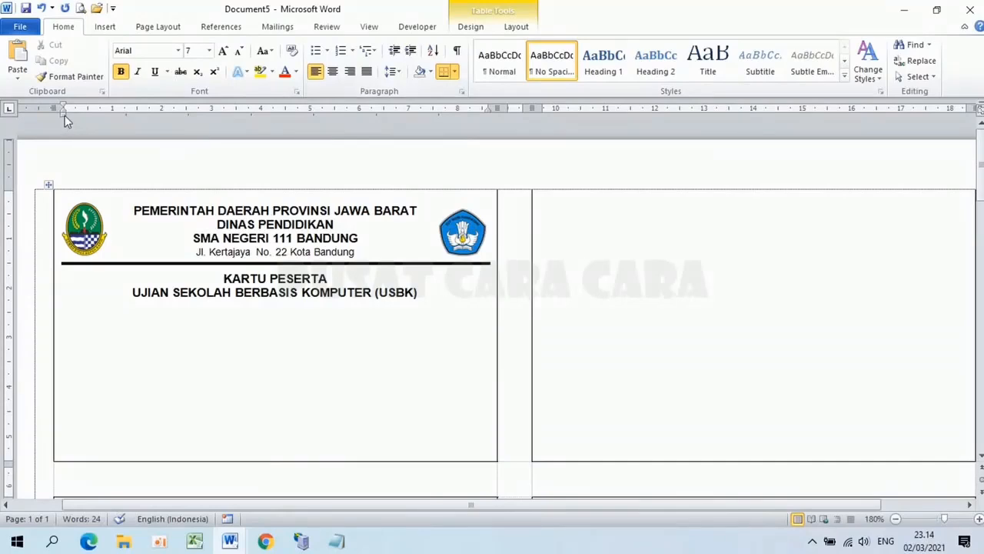
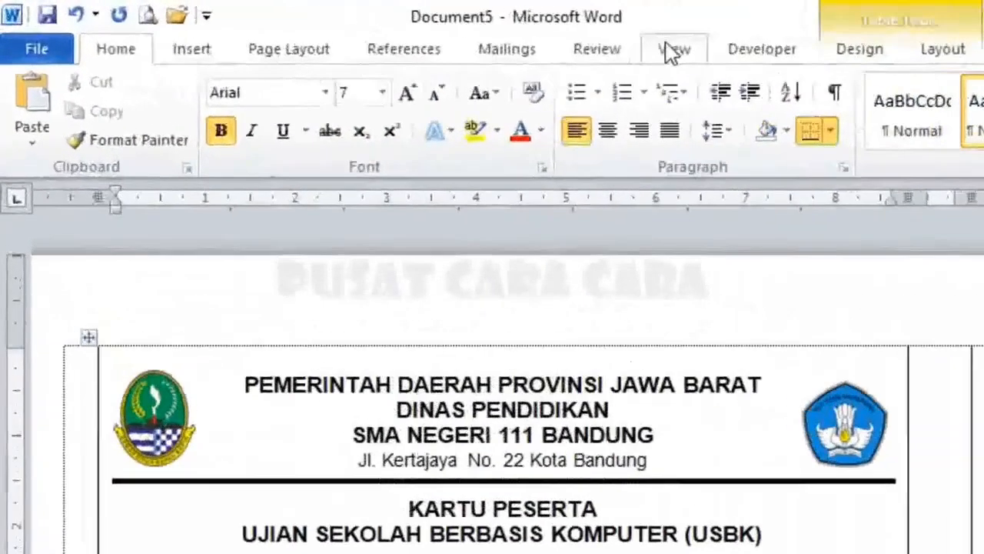
Step: Hide the document ruler and show it again
{"action": "left_click", "coordinate": [668, 52]}
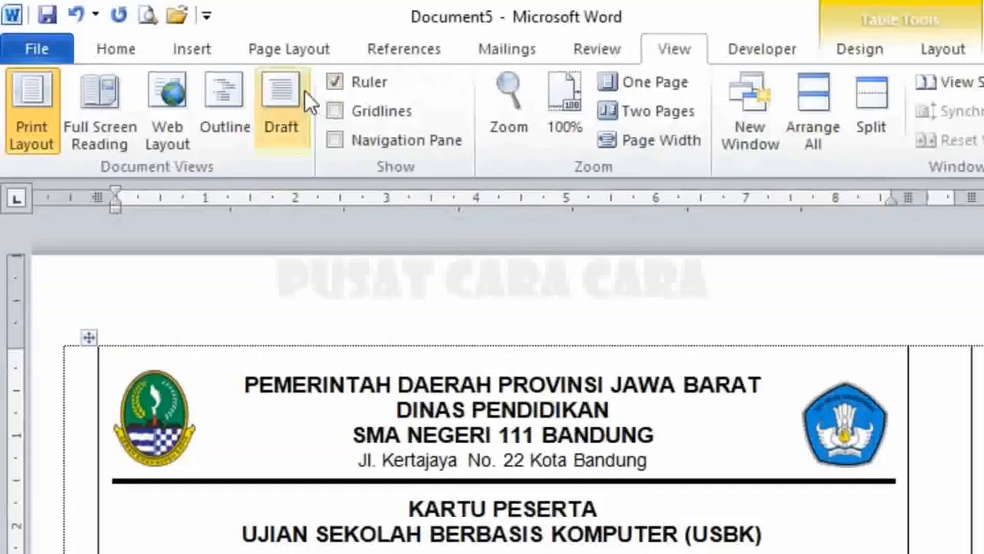
{"action": "left_click", "coordinate": [335, 82]}
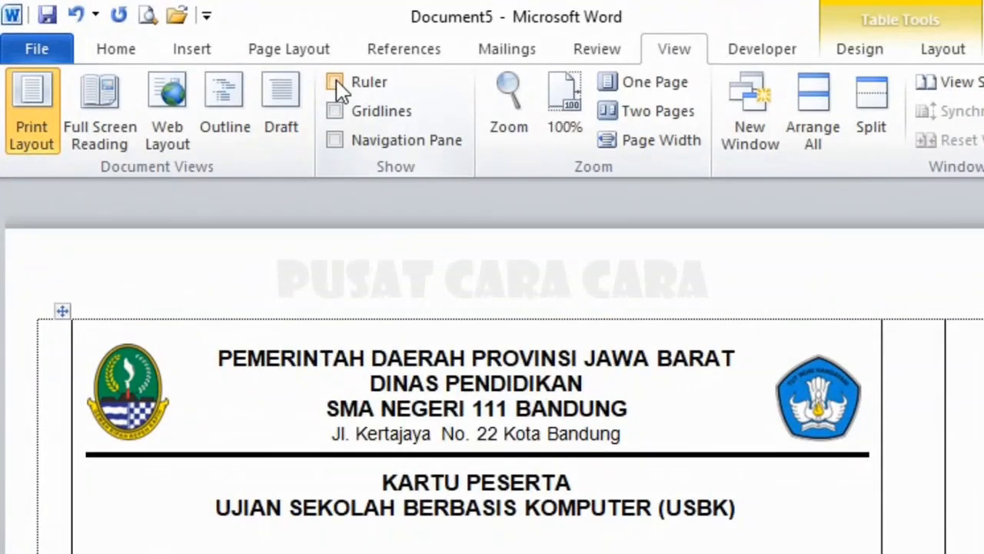
{"action": "left_click", "coordinate": [335, 82]}
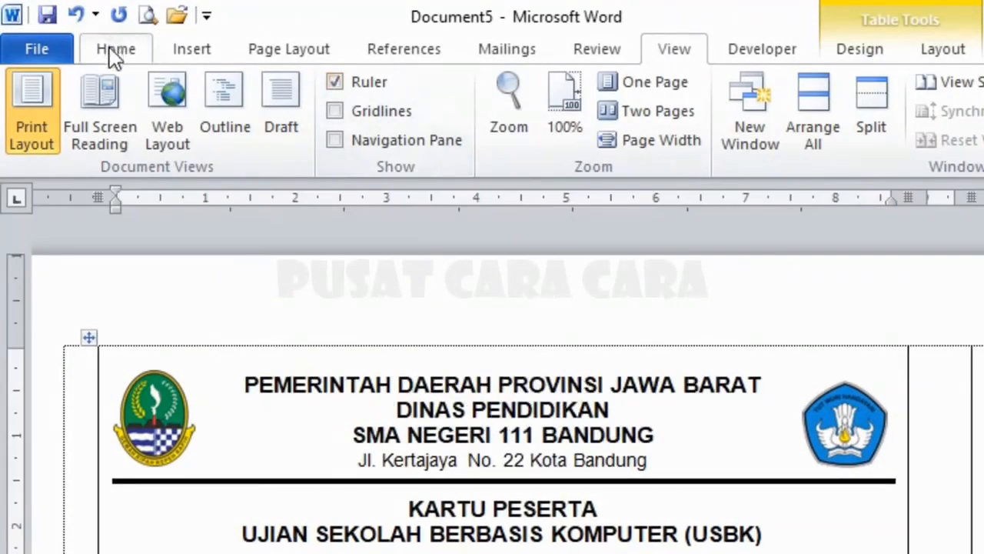
Step: Set the left indent of the new line below the title to about 0.4 cm on the ruler
{"action": "left_click", "coordinate": [110, 46]}
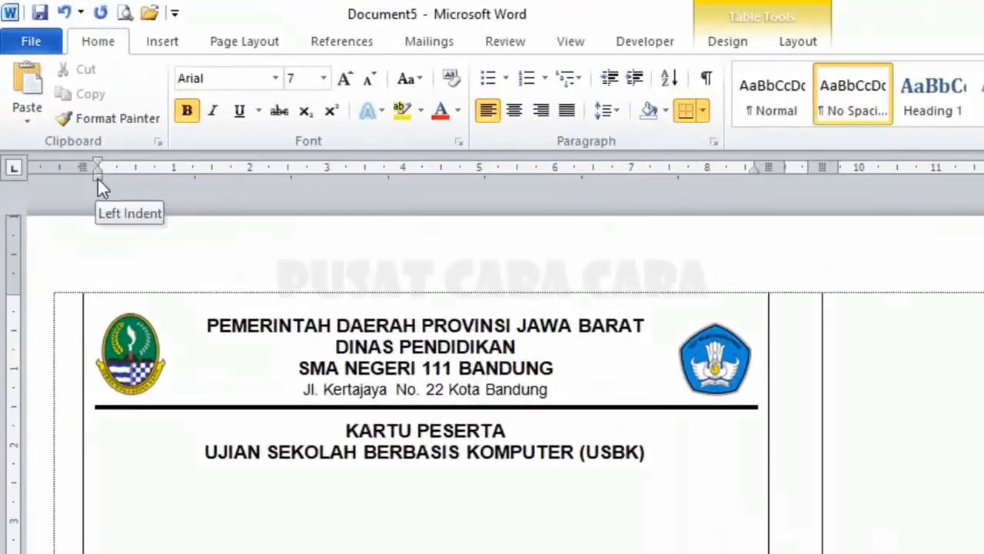
{"action": "left_click_drag", "start_coordinate": [70, 132], "coordinate": [85, 133]}
{"action": "left_click_drag", "start_coordinate": [115, 182], "coordinate": [122, 178]}
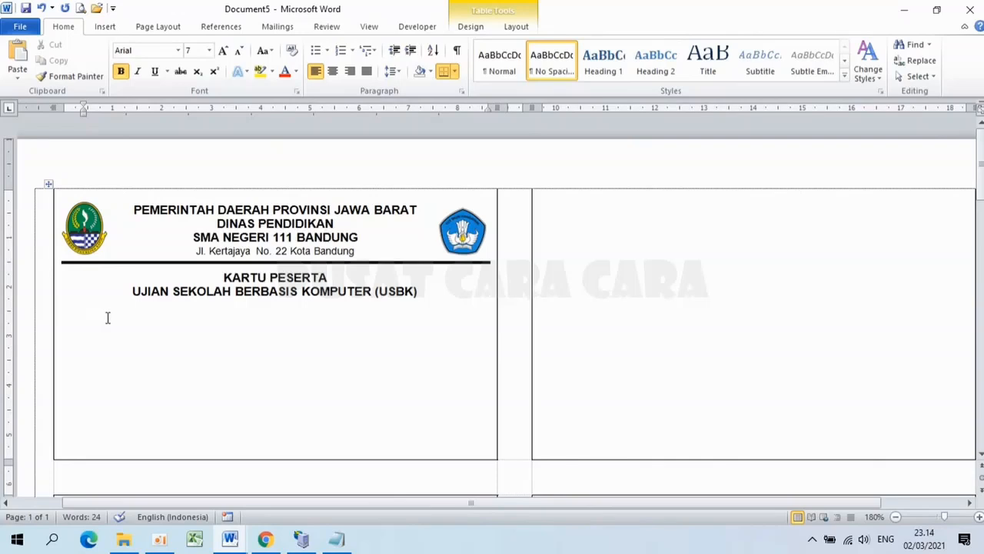
Step: Enter the label "No. Peserta" beneath the card title and remove its bold formatting
{"action": "type", "text": "No. Peserta"}
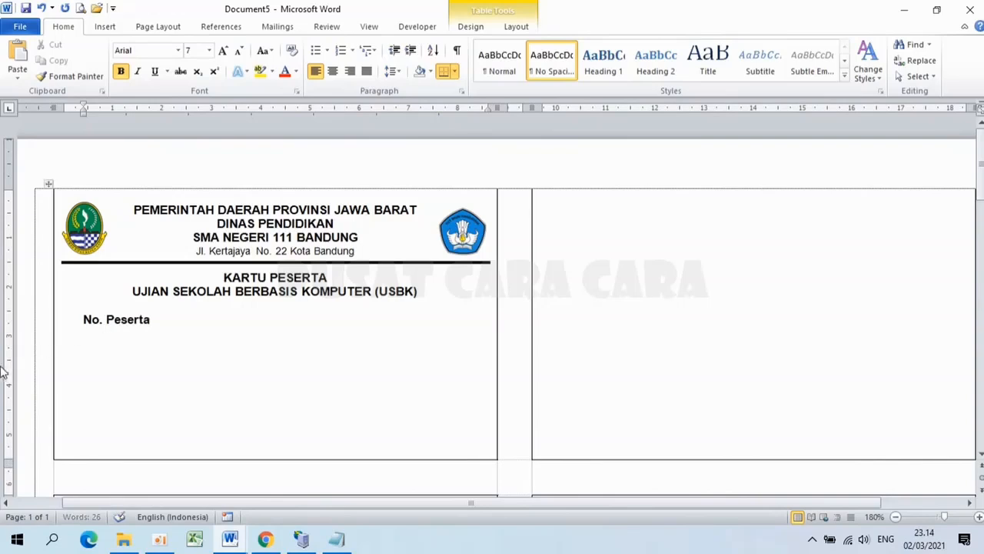
{"action": "left_click_drag", "start_coordinate": [82, 319], "coordinate": [160, 323]}
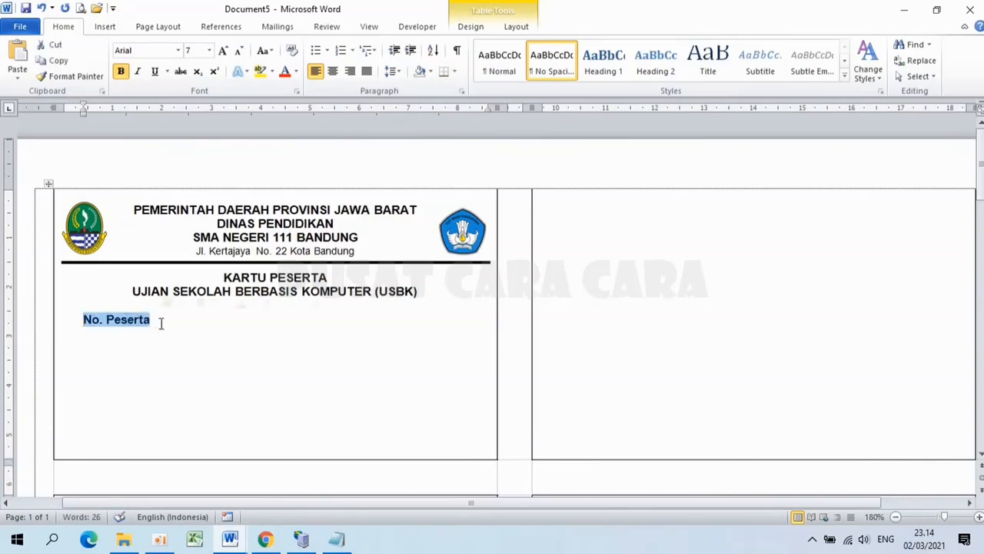
{"action": "left_click", "coordinate": [122, 72]}
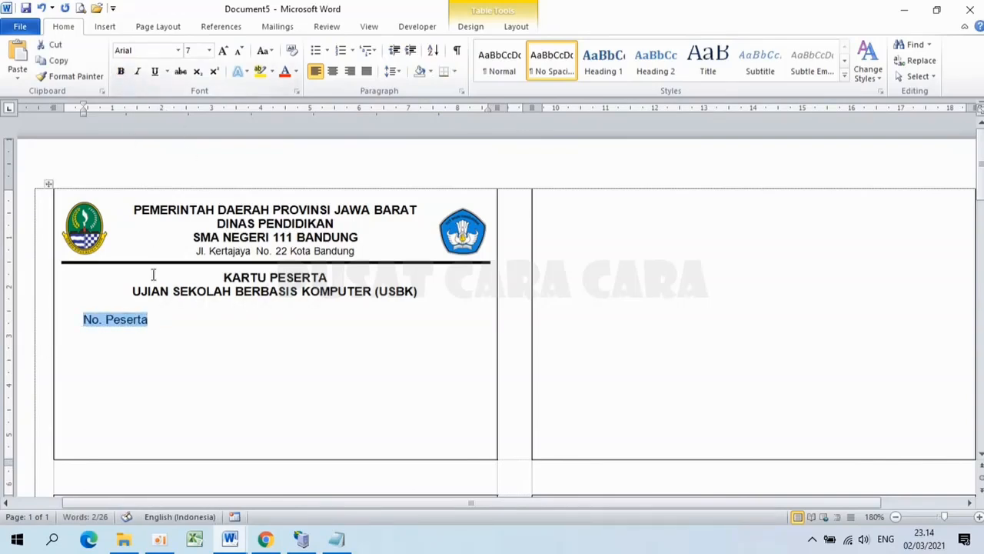
{"action": "left_click", "coordinate": [153, 319]}
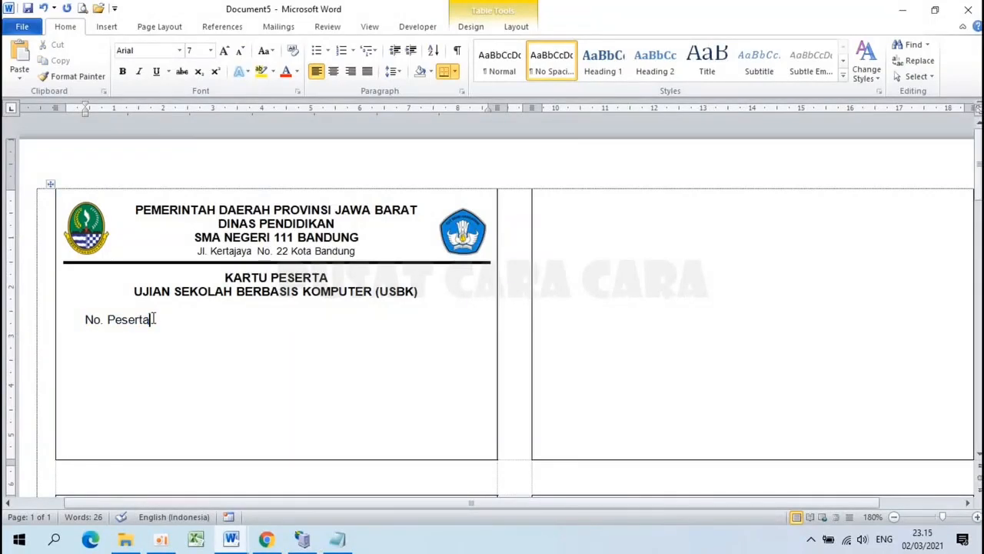
Step: Add the labels "Nama Siswa", "Kelas" and "Ruang" on separate lines beneath "No. Peserta"
{"action": "key", "text": "Return"}
{"action": "type", "text": "Nama Siswa"}
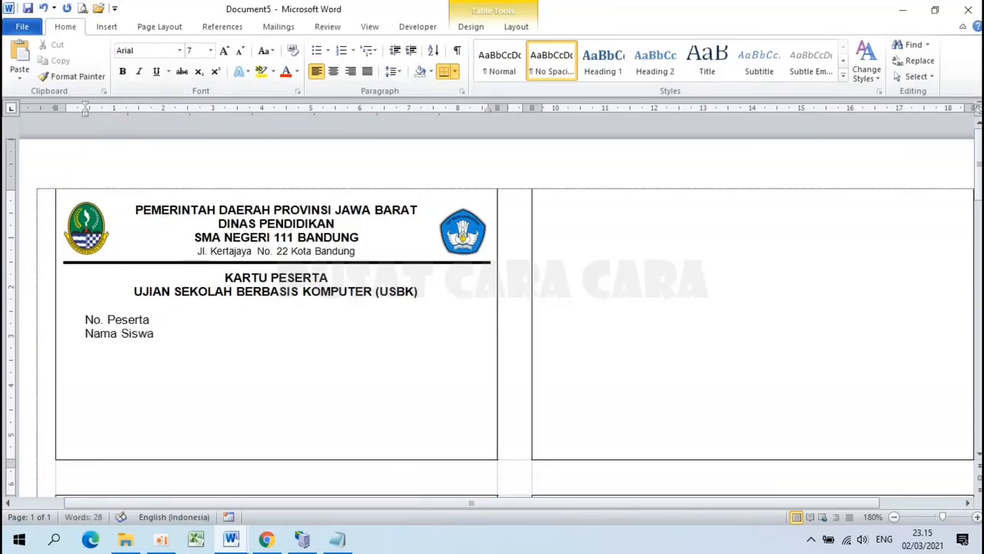
{"action": "key", "text": "Return"}
{"action": "type", "text": "Kelas"}
{"action": "key", "text": "Return"}
{"action": "type", "text": "Ruang"}
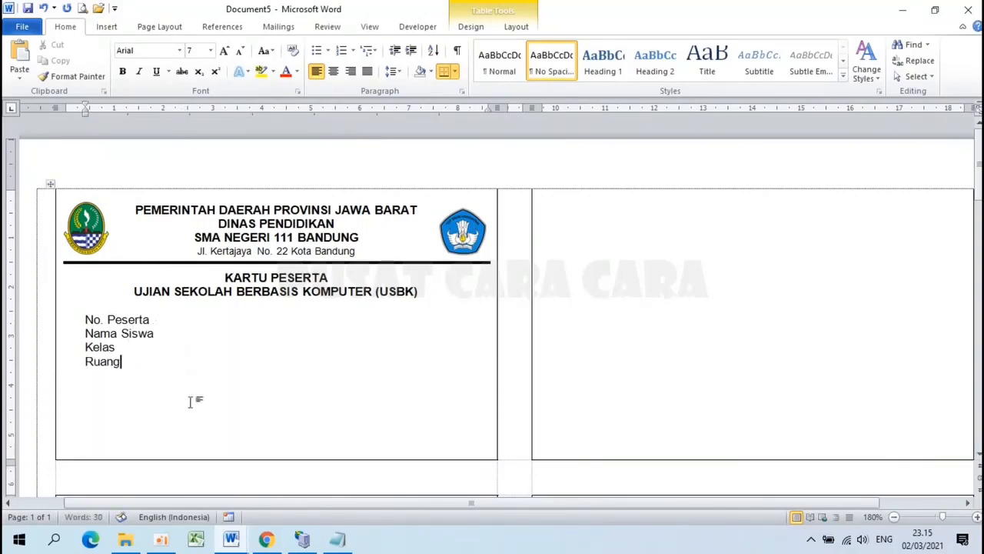
Step: Consult the Contoh Kartu Peserta sample and set left tab stops at about 2.3 and 2.6 cm for the four label lines in Document5
{"action": "left_click", "coordinate": [229, 543]}
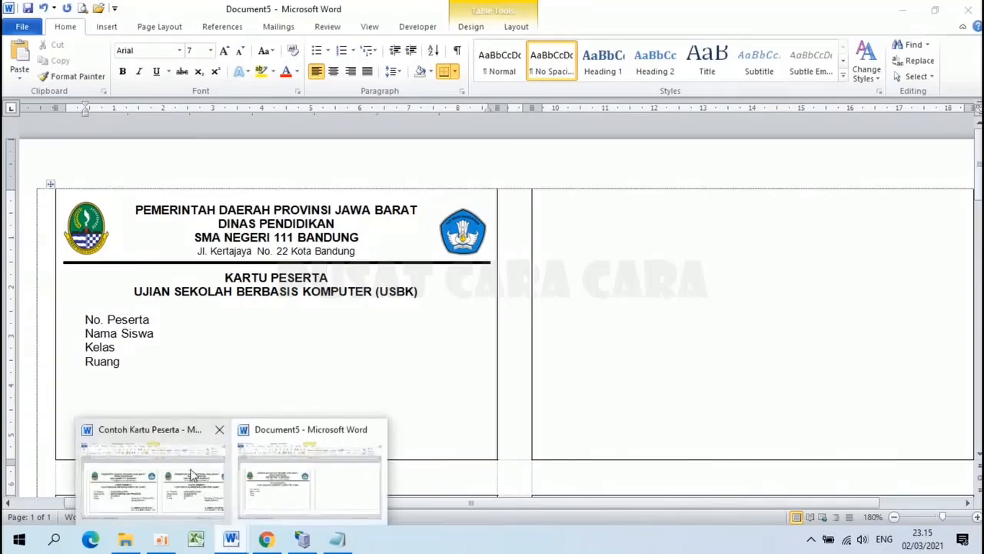
{"action": "left_click", "coordinate": [193, 477]}
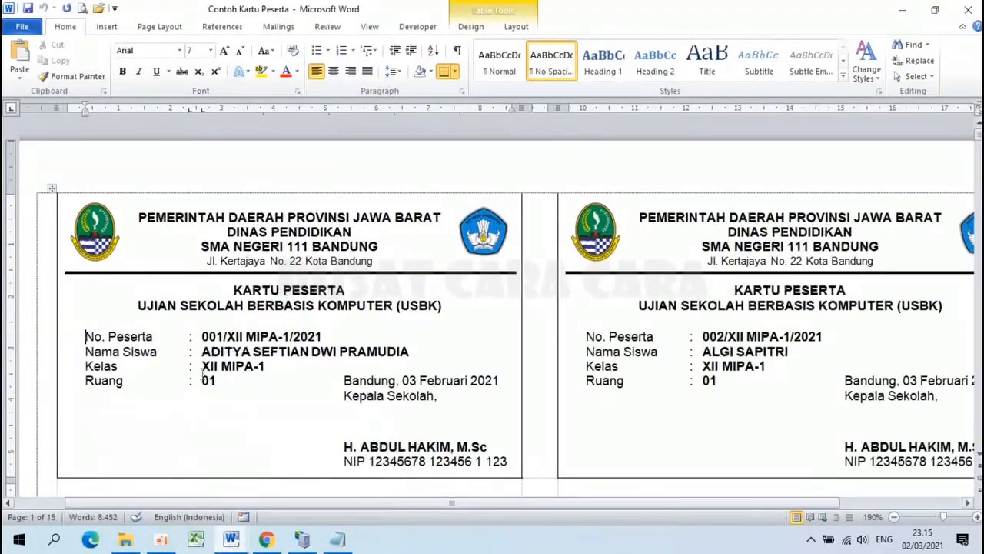
{"action": "left_click", "coordinate": [231, 541]}
{"action": "left_click", "coordinate": [283, 483]}
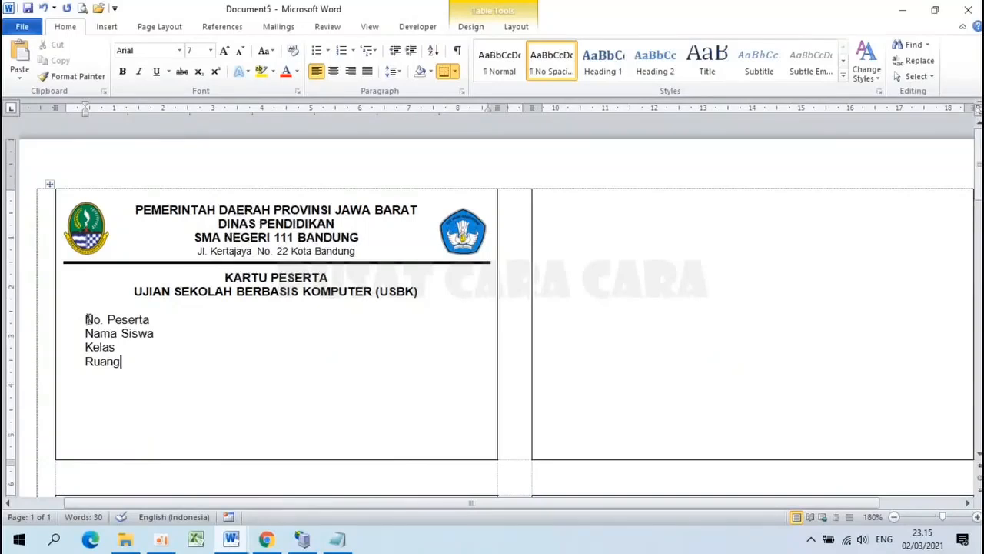
{"action": "left_click_drag", "start_coordinate": [86, 319], "coordinate": [134, 365]}
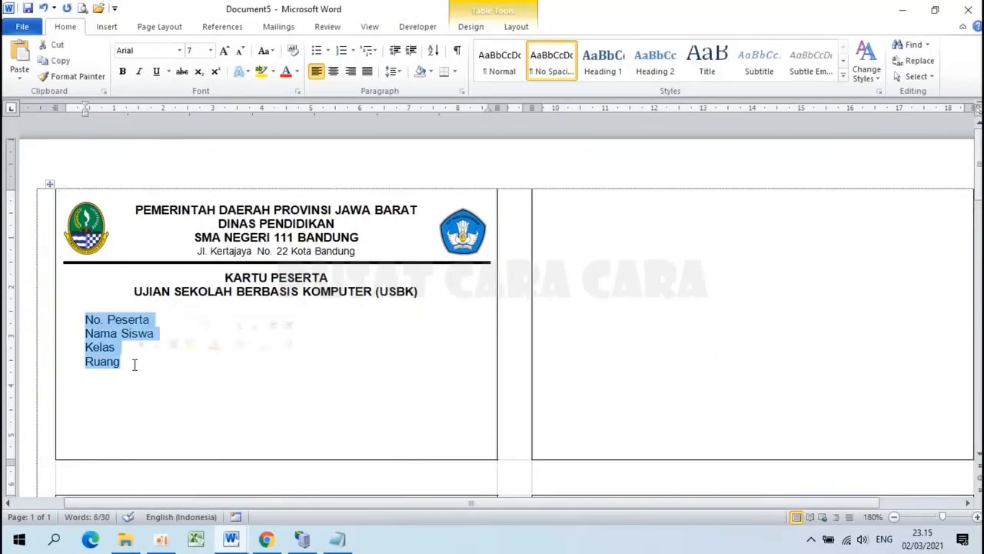
{"action": "left_click", "coordinate": [11, 108]}
{"action": "left_click", "coordinate": [11, 109]}
{"action": "left_click", "coordinate": [11, 109]}
{"action": "left_click", "coordinate": [176, 110]}
{"action": "left_click", "coordinate": [193, 110]}
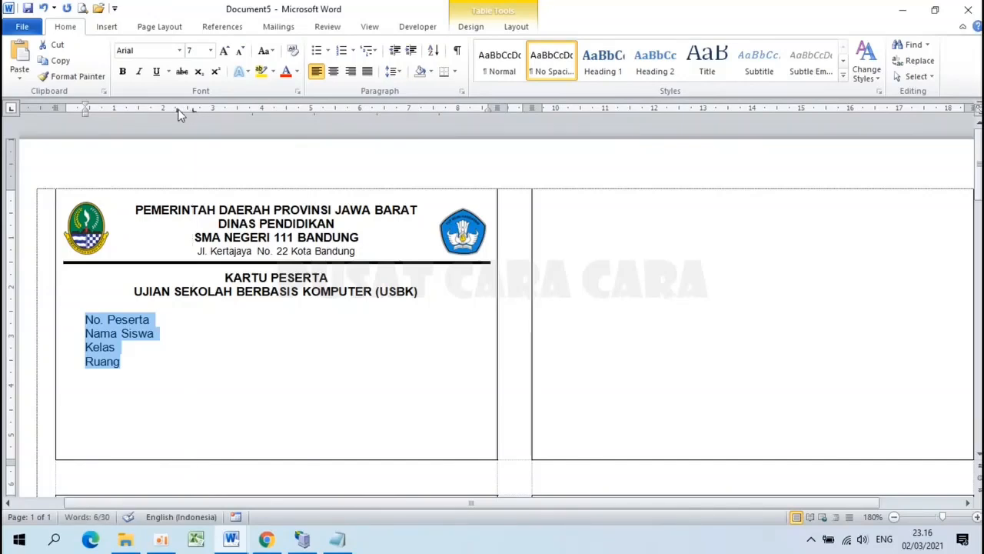
{"action": "left_click", "coordinate": [177, 110]}
{"action": "left_click", "coordinate": [193, 110]}
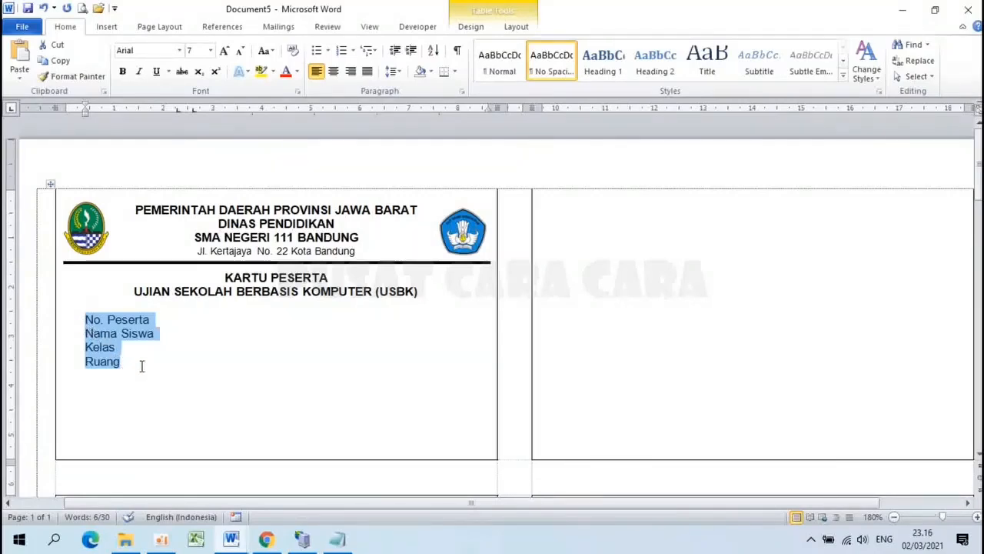
Step: Add a tab-aligned colon after No. Peserta, Nama Siswa, Kelas and Ruang, moving to the second tab stop on the Ruang line
{"action": "left_click", "coordinate": [156, 321]}
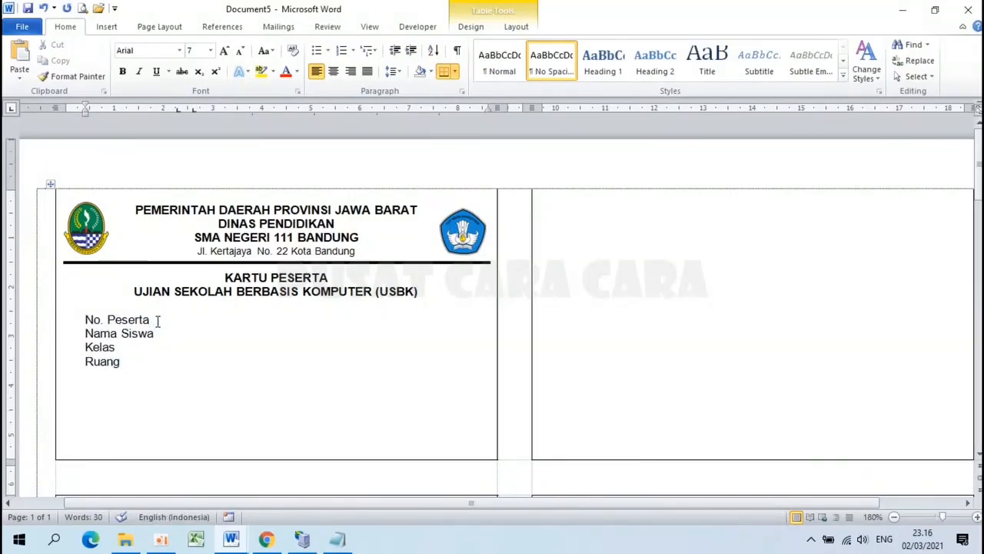
{"action": "key", "text": "Tab"}
{"action": "left_click", "coordinate": [180, 114]}
{"action": "type", "text": ":"}
{"action": "left_click", "coordinate": [159, 333]}
{"action": "key", "text": "Tab"}
{"action": "type", "text": ":"}
{"action": "key", "text": "Tab"}
{"action": "type", "text": ":"}
{"action": "key", "text": "Tab"}
{"action": "type", "text": ":"}
{"action": "key", "text": "Tab"}
Step: Examine how the date and signature block are laid out in the Contoh Kartu Peserta sample, and return to Document5
{"action": "mouse_move", "coordinate": [231, 538]}
{"action": "left_click", "coordinate": [176, 502]}
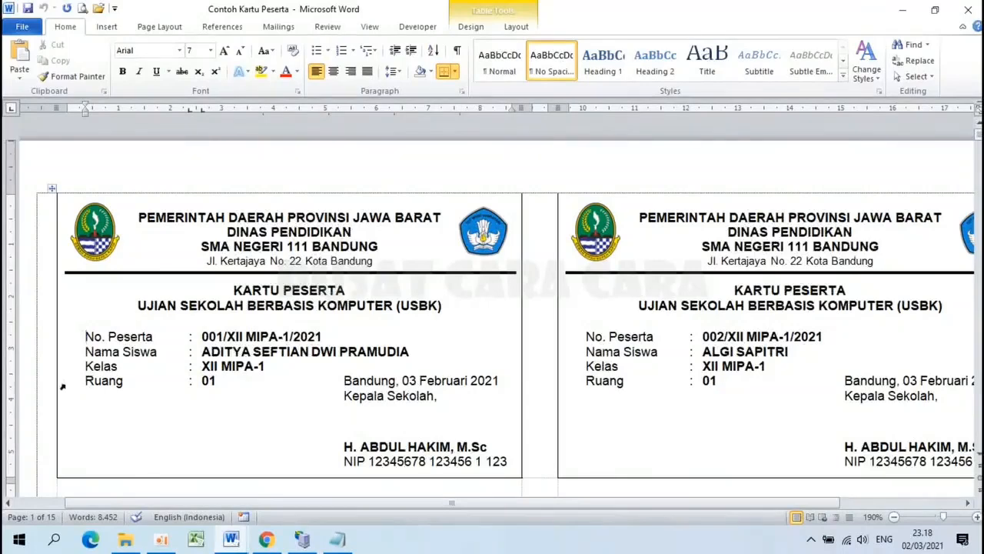
{"action": "left_click", "coordinate": [81, 389]}
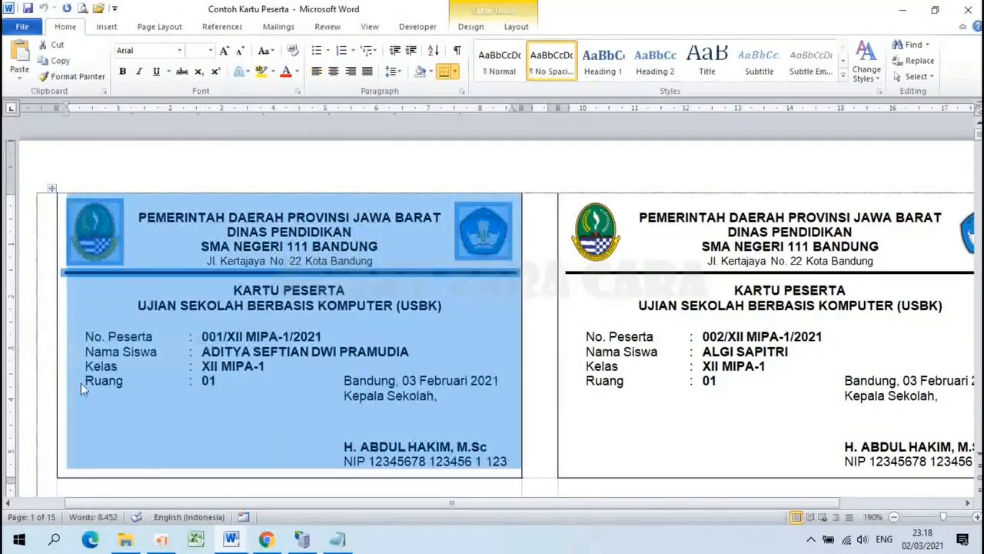
{"action": "left_click", "coordinate": [81, 383]}
{"action": "left_click_drag", "start_coordinate": [82, 382], "coordinate": [506, 387]}
{"action": "double_click", "coordinate": [343, 396]}
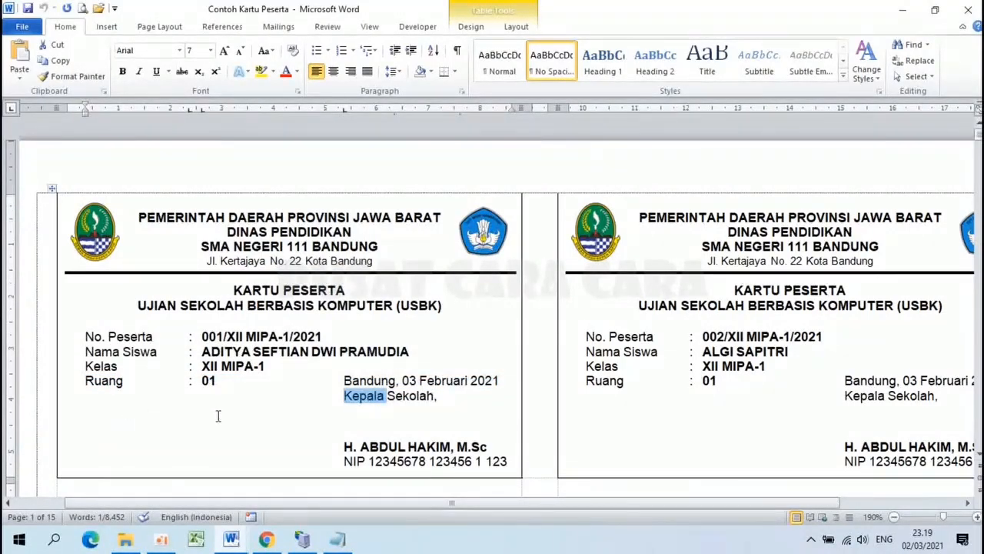
{"action": "left_click", "coordinate": [341, 380]}
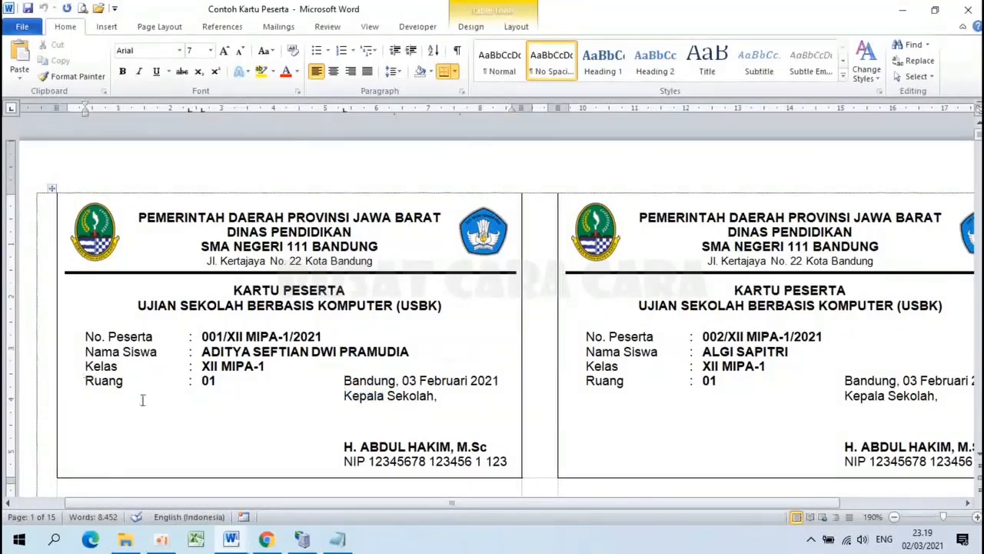
{"action": "mouse_move", "coordinate": [231, 541]}
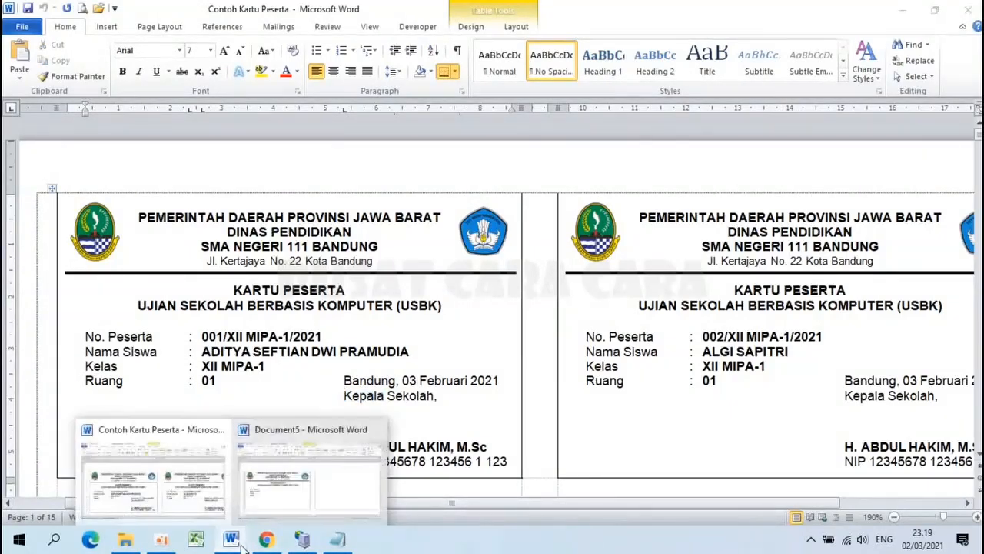
{"action": "left_click", "coordinate": [299, 484]}
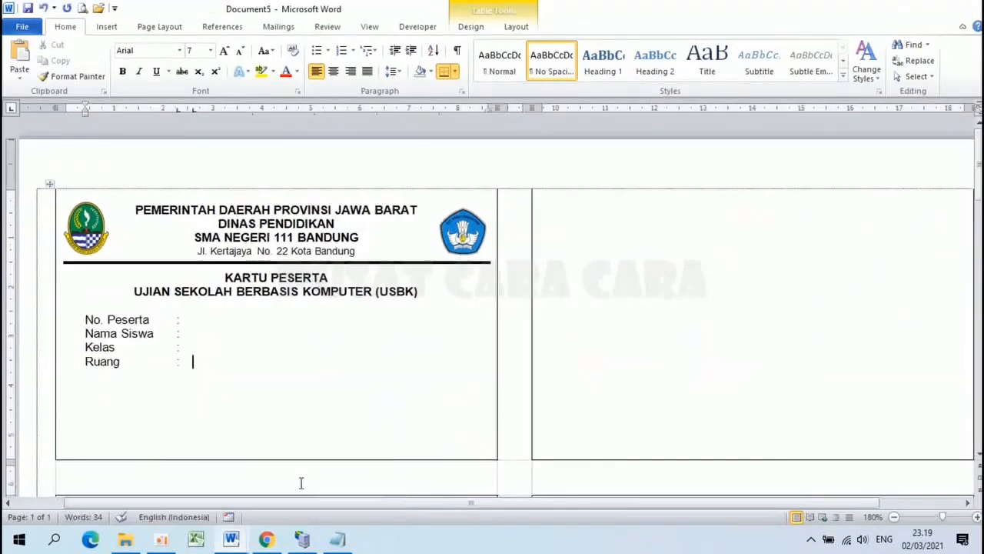
Step: Set a left tab stop at about 5.2 cm on the Ruang line and add "Bandung, 02 Februari 2021" at it
{"action": "left_click", "coordinate": [101, 361]}
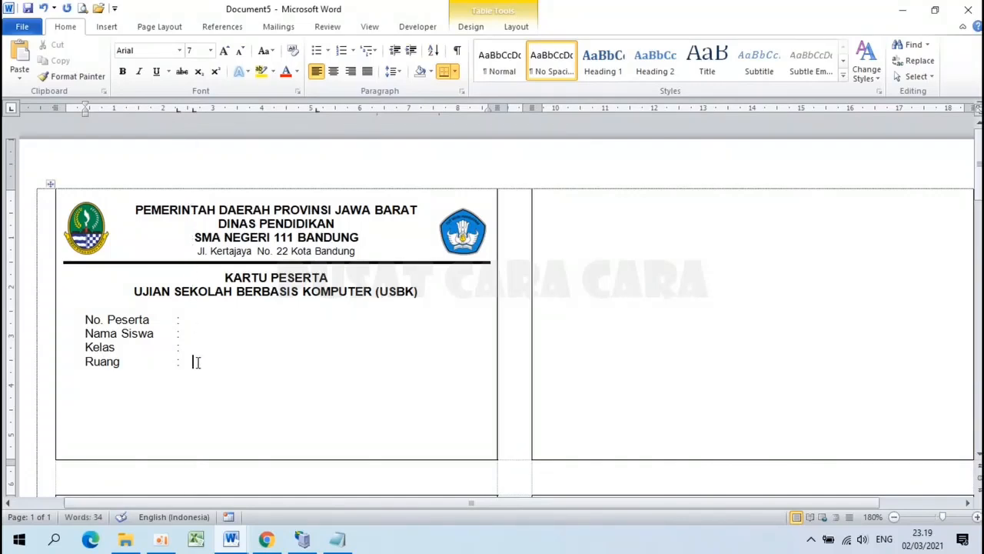
{"action": "key", "text": "ctrl+Tab"}
{"action": "left_click", "coordinate": [318, 112]}
{"action": "type", "text": "Bandung, "}
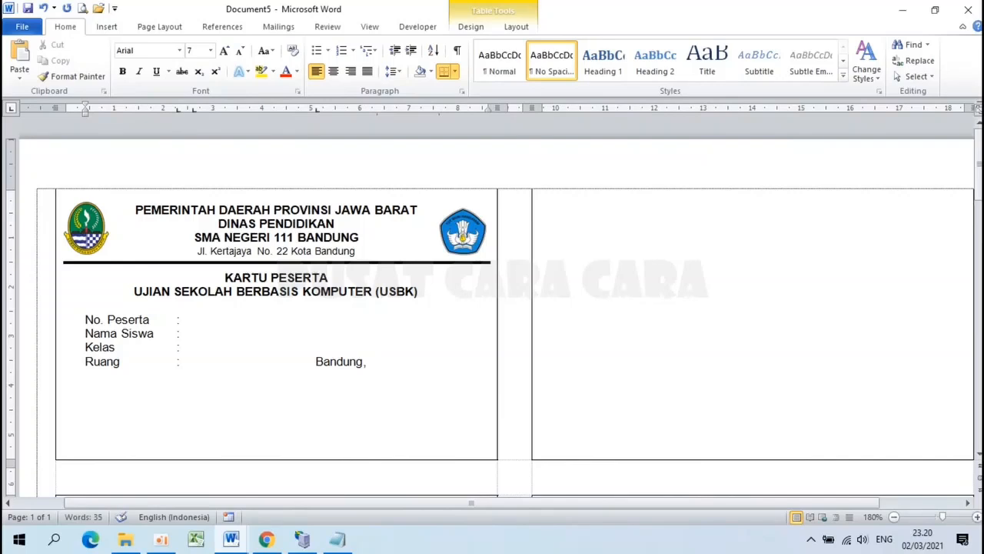
{"action": "type", "text": "02 Febr"}
{"action": "key", "text": "Return"}
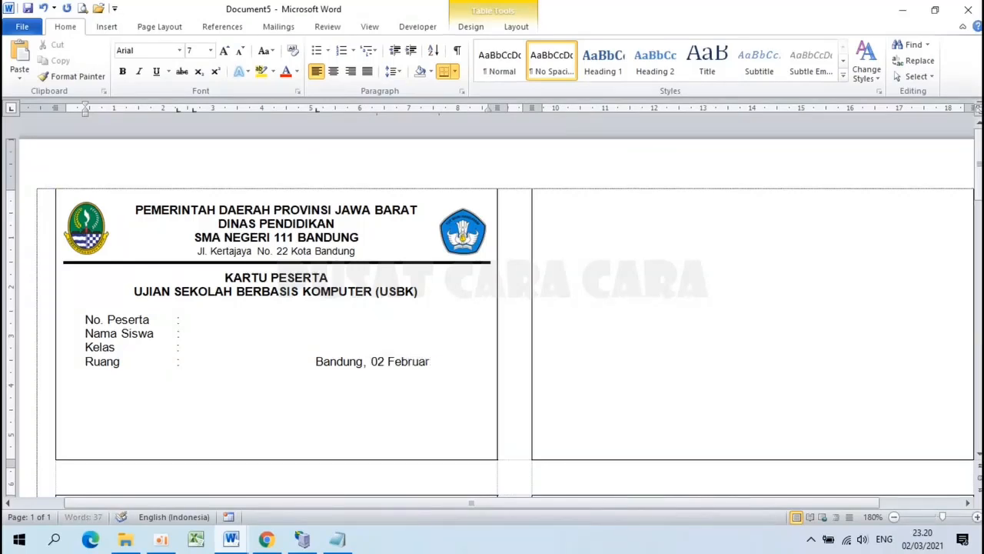
{"action": "type", "text": "2021"}
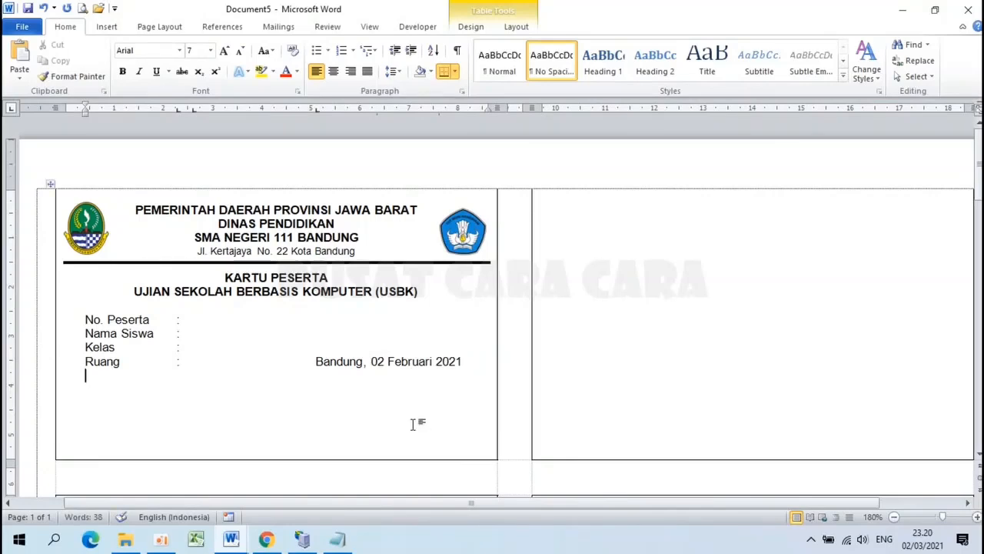
Step: Add the line "Kepala Sekolah," directly beneath the date, aligned with it
{"action": "key", "text": "Return"}
{"action": "type", "text": "Kepala"}
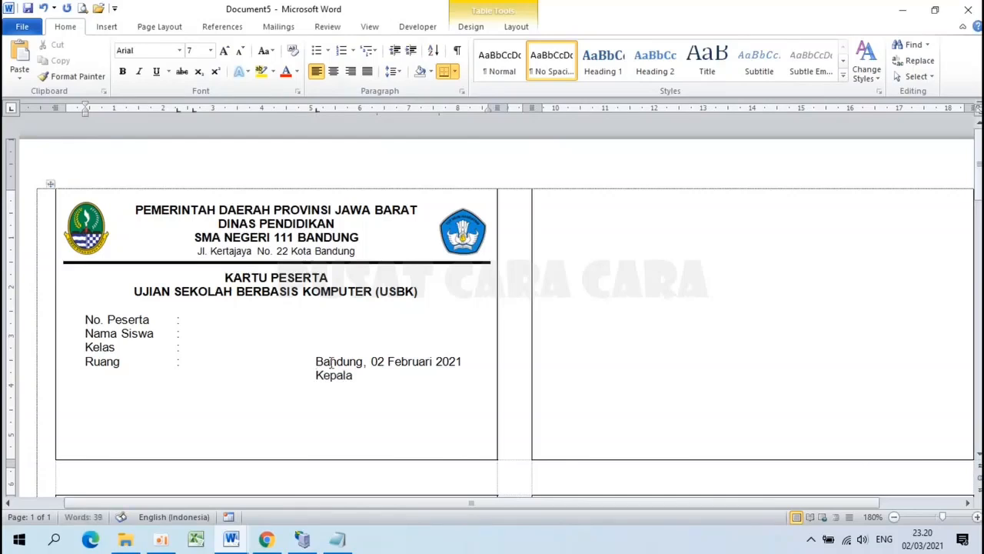
{"action": "type", "text": " Sekolah,"}
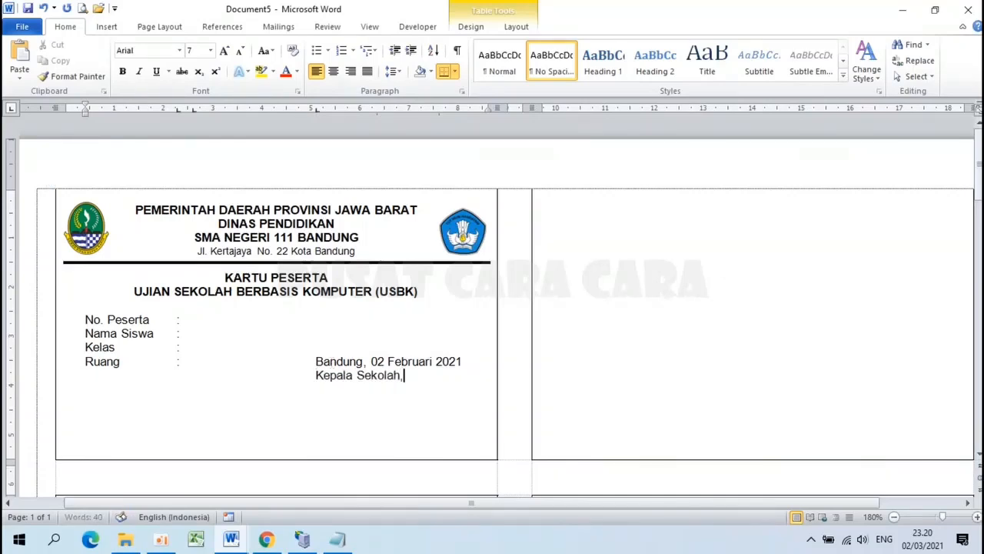
Step: Leave two blank signature lines and enter the principal's full name with academic title, aligned with "Kepala Sekolah,"
{"action": "key", "text": "Return"}
{"action": "key", "text": "Return"}
{"action": "key", "text": "Return"}
{"action": "key", "text": "ctrl+Tab"}
{"action": "key", "text": "ctrl+Tab"}
{"action": "type", "text": "H. ABDUL HAK"}
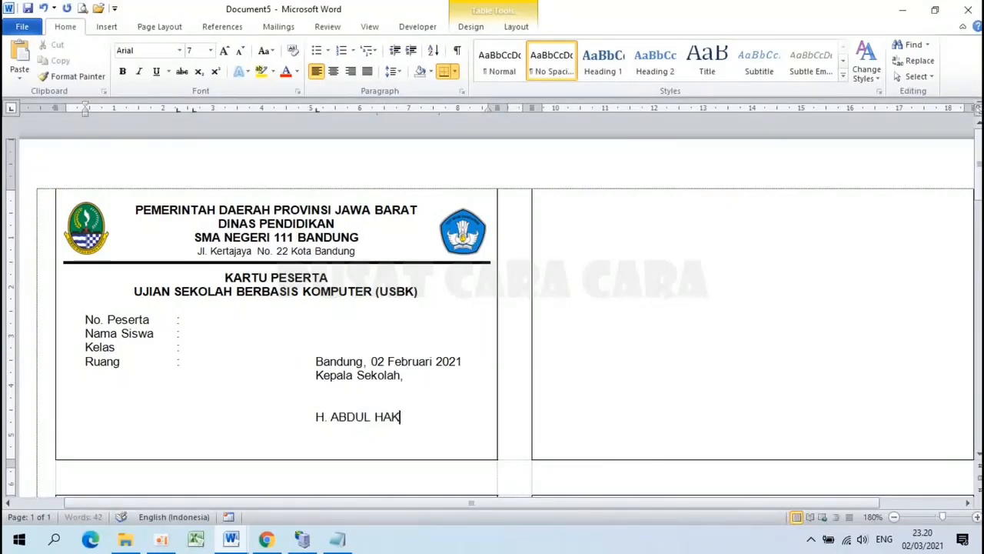
{"action": "type", "text": "IM, M."}
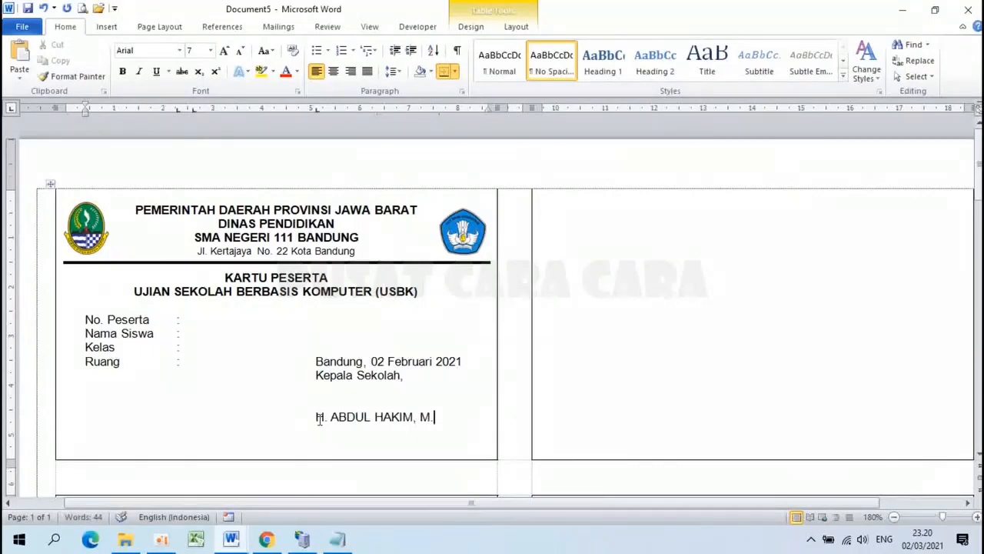
{"action": "type", "text": "Sc"}
Step: Add a line beneath the principal's name with "NIP" followed by the employee identification number, aligned with the name
{"action": "key", "text": "Return"}
{"action": "key", "text": "Tab"}
{"action": "key", "text": "Tab"}
{"action": "type", "text": "nip"}
{"action": "key", "text": "BackSpace"}
{"action": "key", "text": "BackSpace"}
{"action": "key", "text": "BackSpace"}
{"action": "type", "text": "NI"}
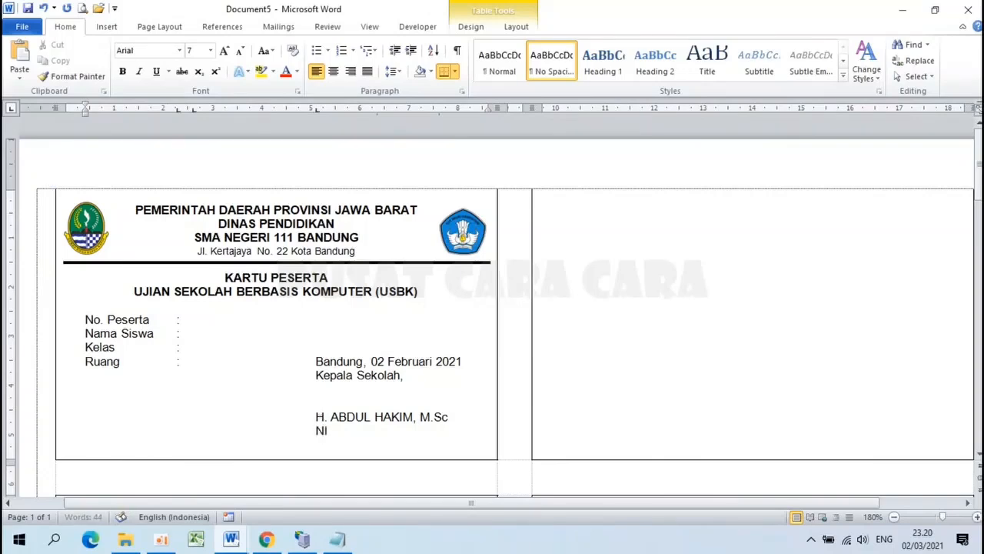
{"action": "type", "text": "P 123456"}
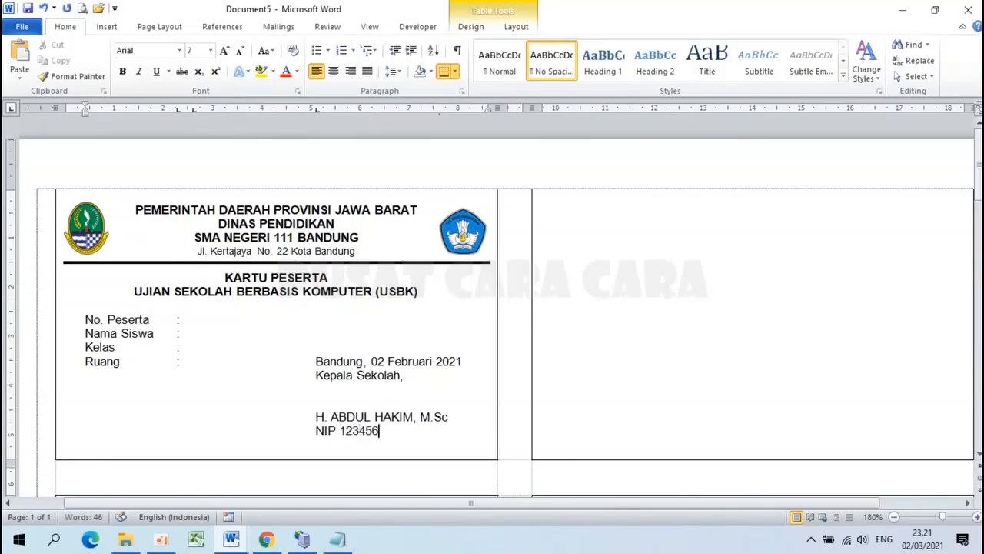
{"action": "type", "text": "78 123456"}
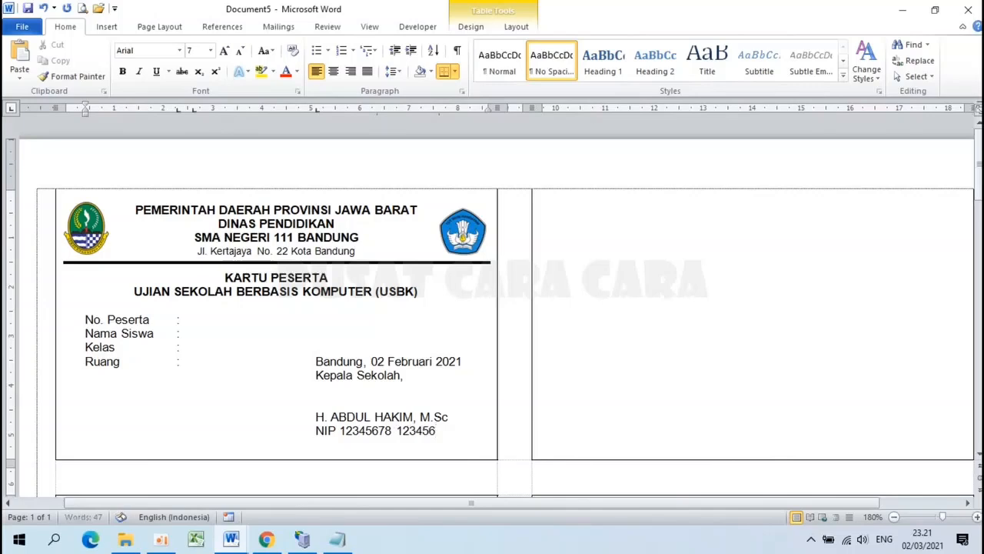
{"action": "type", "text": " 1 123"}
Step: Make the principal's name bold and enlarge the blank signature space above it
{"action": "left_click_drag", "start_coordinate": [316, 416], "coordinate": [452, 416]}
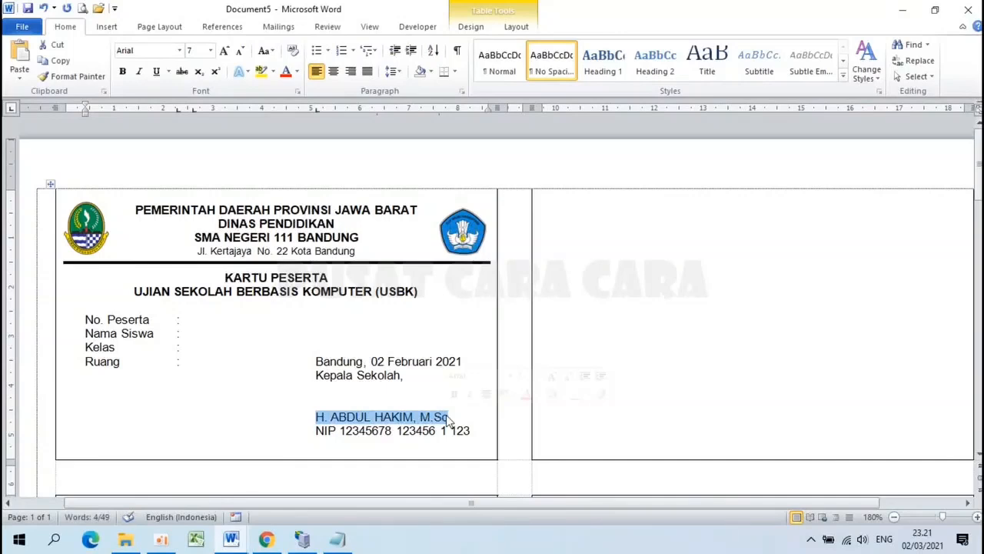
{"action": "left_click", "coordinate": [122, 70]}
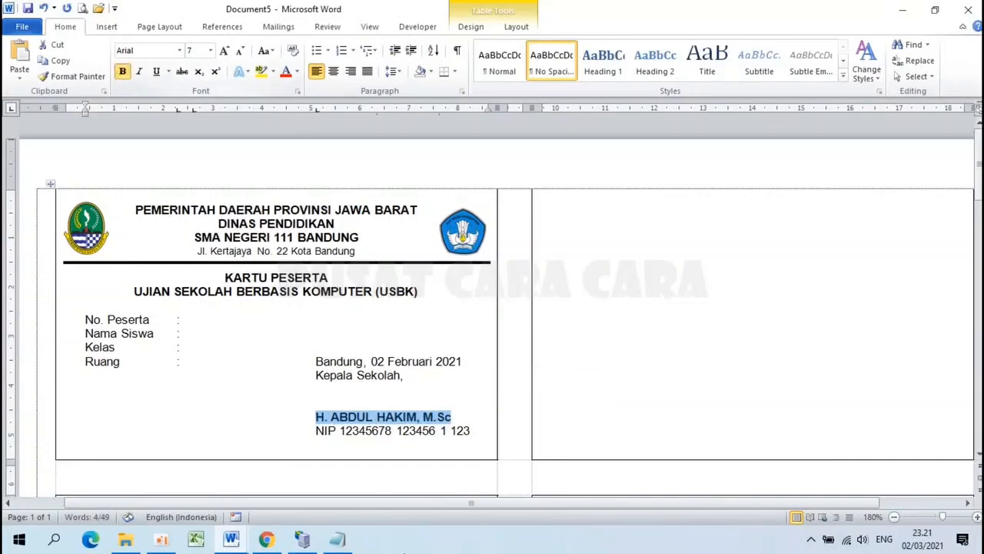
{"action": "left_click", "coordinate": [317, 401]}
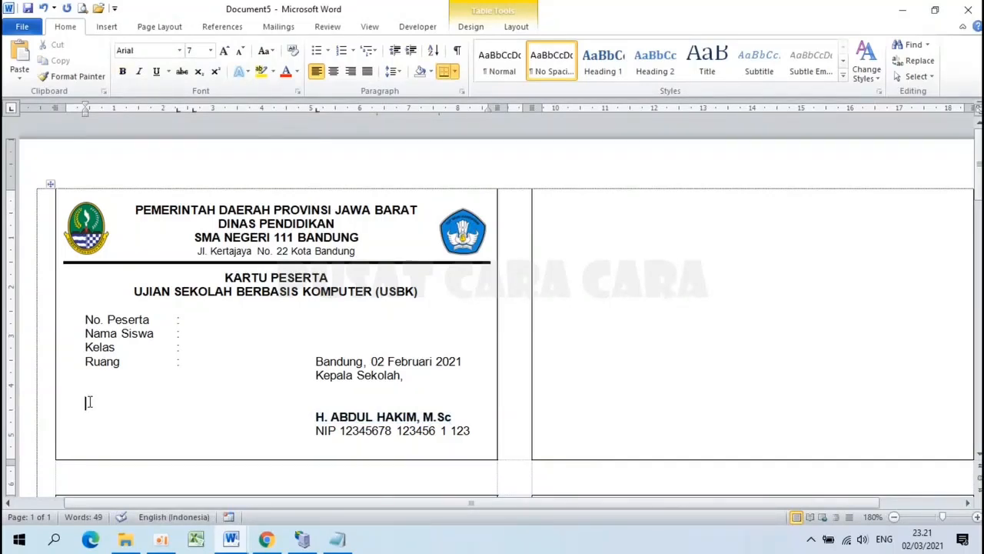
{"action": "key", "text": "Return"}
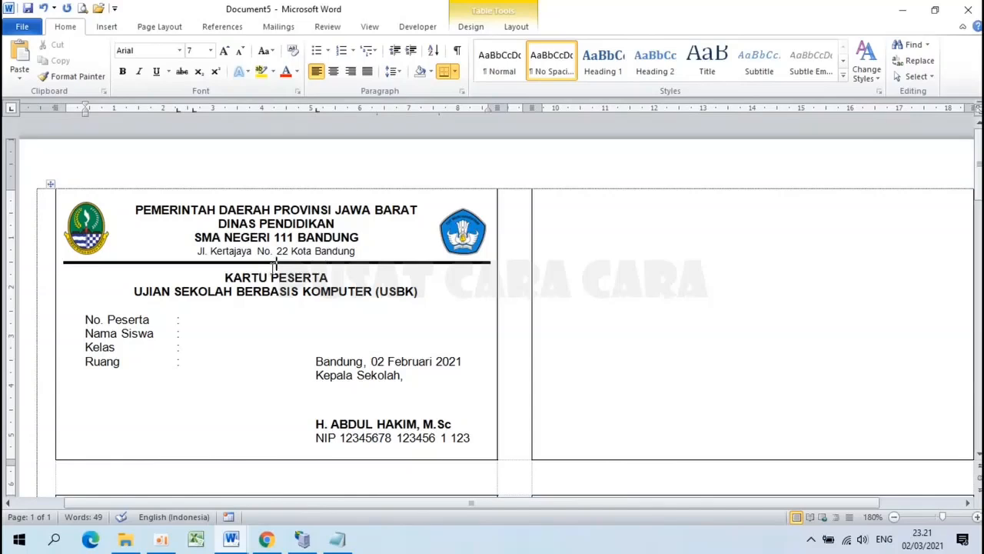
{"action": "key", "text": "ctrl+e"}
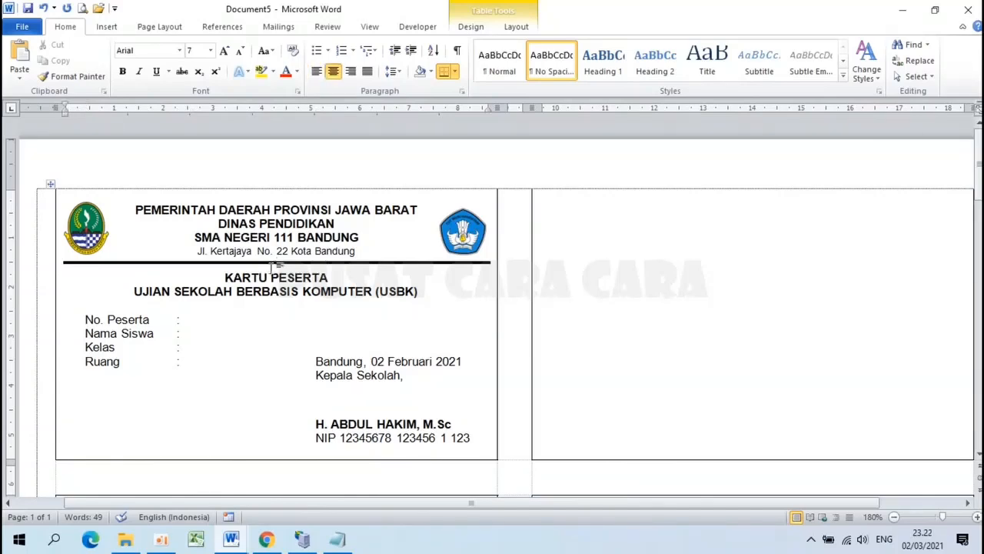
Step: Add a blank line between the letterhead rule and the "KARTU PESERTA" title
{"action": "key", "text": "Return"}
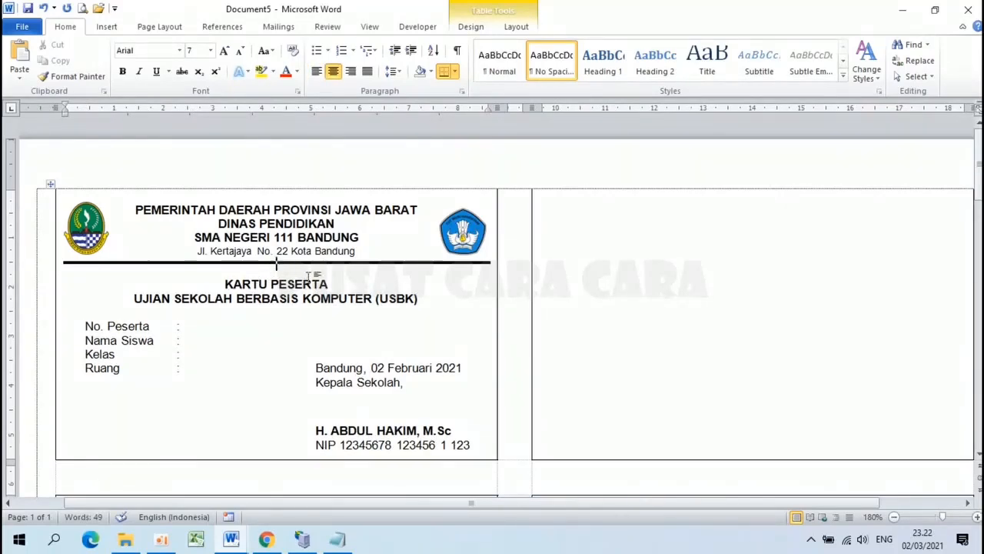
Step: Insert the ttd signature picture from the Logo folder on the empty line below "Ruang"
{"action": "scroll", "coordinate": [277, 262], "scroll_direction": "down", "scroll_amount": 1}
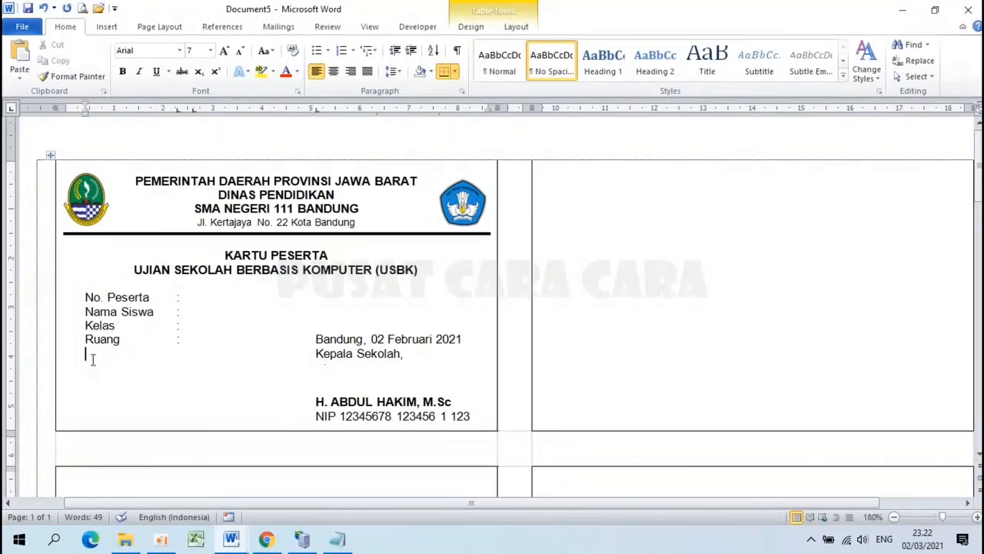
{"action": "left_click", "coordinate": [96, 27]}
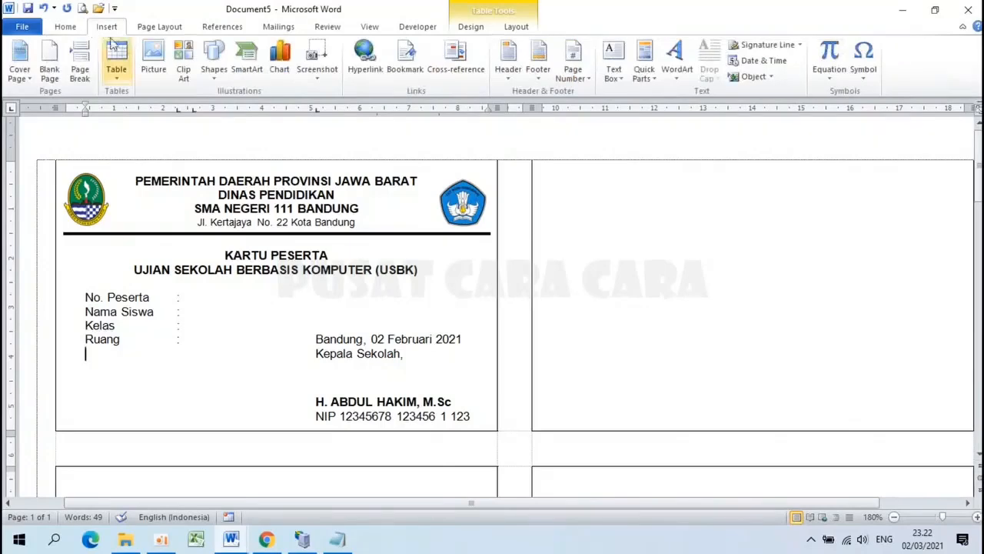
{"action": "left_click", "coordinate": [151, 69]}
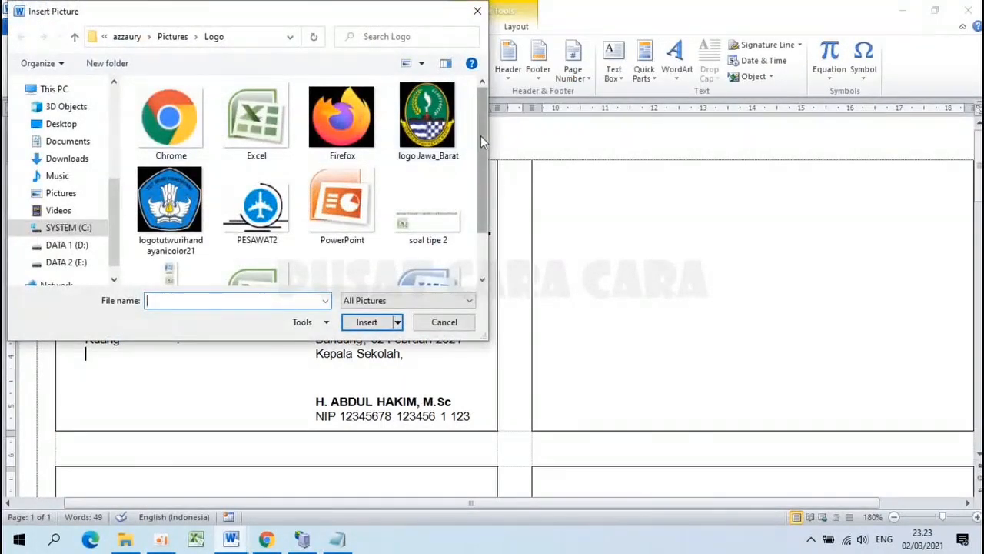
{"action": "left_click_drag", "start_coordinate": [480, 135], "coordinate": [478, 175]}
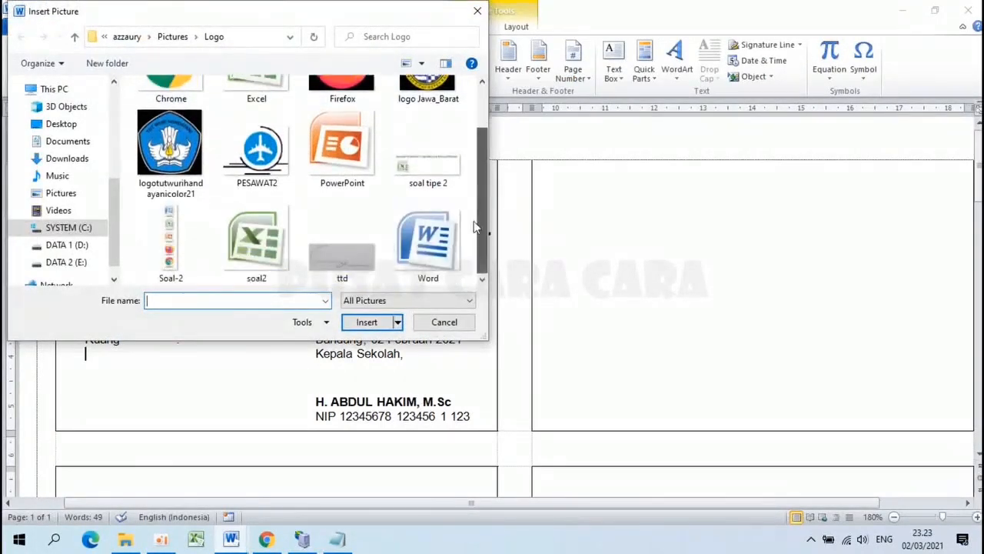
{"action": "left_click", "coordinate": [341, 256]}
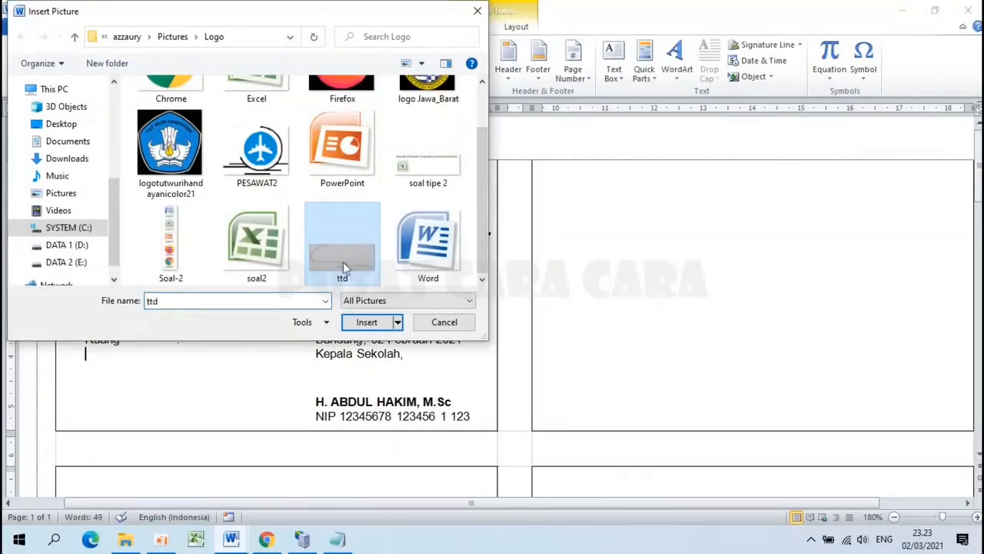
{"action": "left_click", "coordinate": [372, 323]}
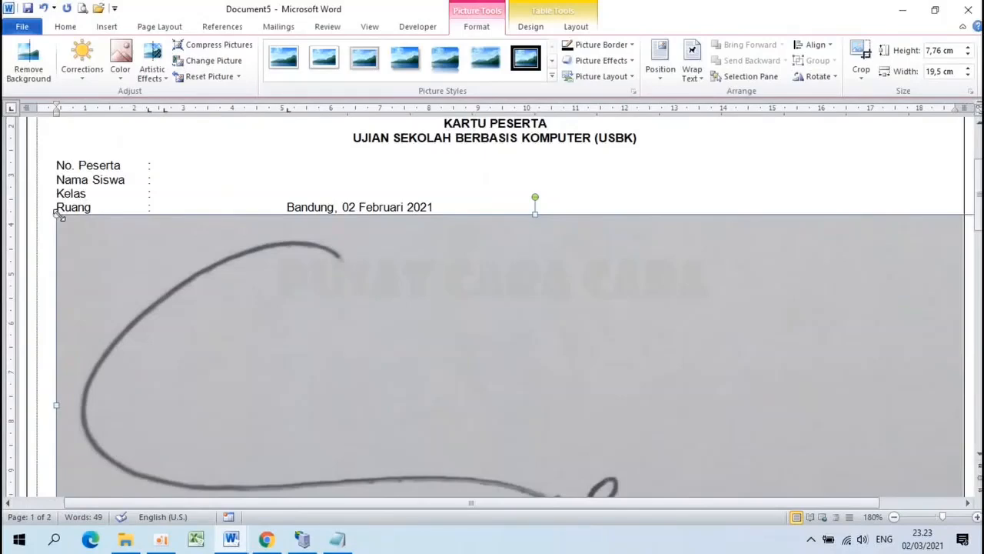
Step: Shrink the signature picture to about 1.51 cm high by 3.79 cm wide and place it behind the text
{"action": "left_click_drag", "start_coordinate": [62, 217], "coordinate": [339, 347]}
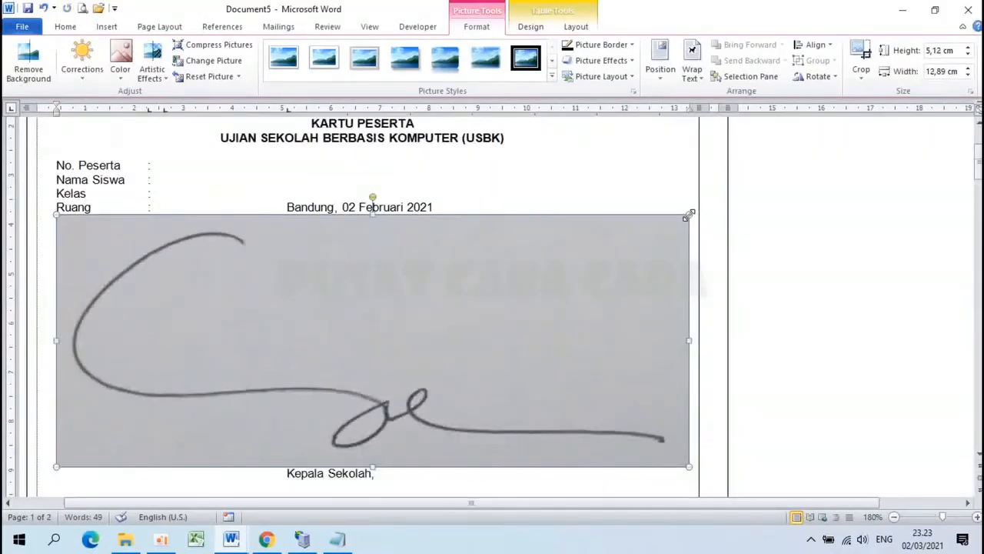
{"action": "left_click_drag", "start_coordinate": [684, 215], "coordinate": [244, 391]}
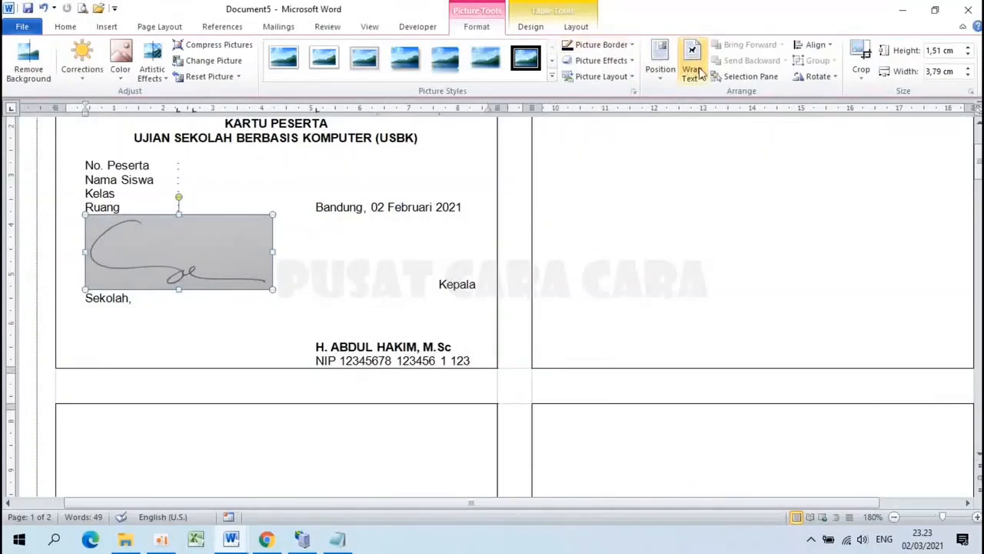
{"action": "left_click", "coordinate": [696, 73]}
{"action": "left_click", "coordinate": [709, 183]}
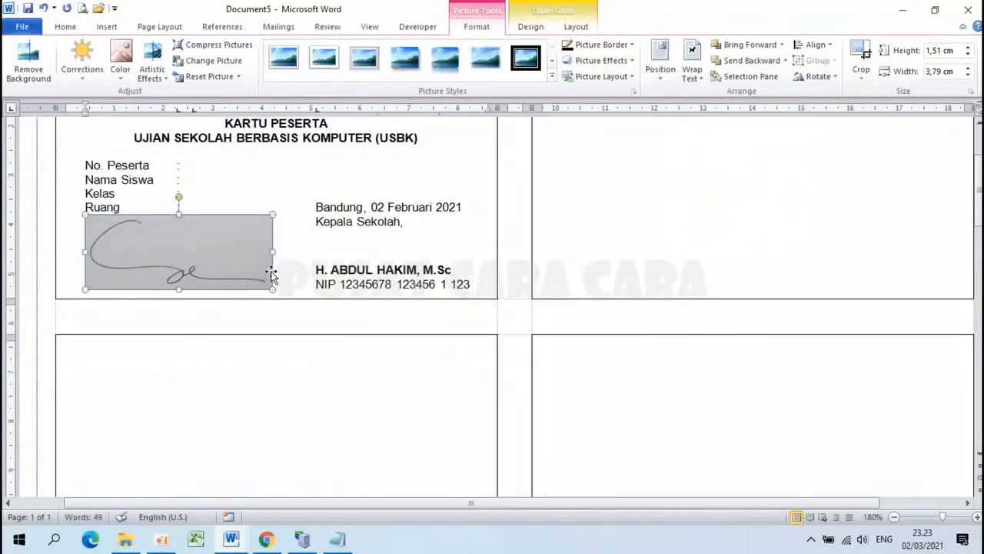
Step: Position the signature between "Kepala Sekolah," and the principal's name, reduced to about 1.17 cm high by 2.94 cm wide
{"action": "mouse_move", "coordinate": [271, 273]}
{"action": "left_mouse_down"}
{"action": "mouse_move", "coordinate": [451, 262]}
{"action": "mouse_move", "coordinate": [470, 280]}
{"action": "mouse_move", "coordinate": [481, 264]}
{"action": "mouse_move", "coordinate": [472, 277]}
{"action": "mouse_move", "coordinate": [440, 266]}
{"action": "left_mouse_up"}
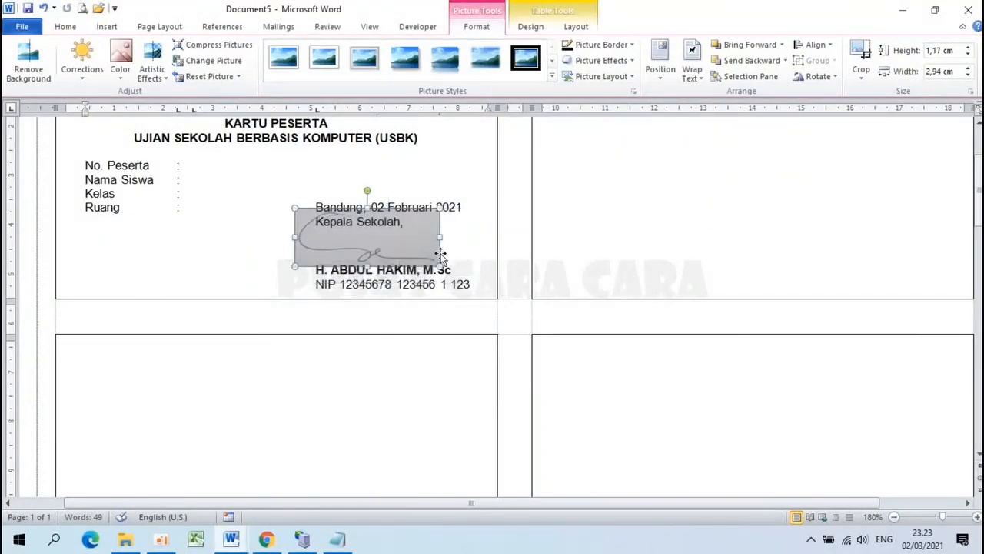
{"action": "left_click_drag", "start_coordinate": [437, 257], "coordinate": [435, 258]}
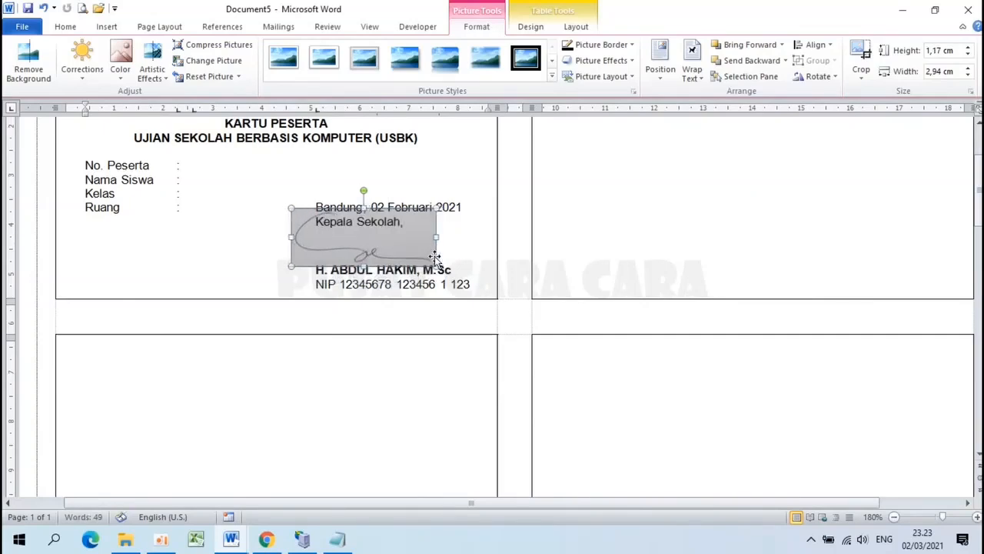
{"action": "left_click", "coordinate": [263, 268]}
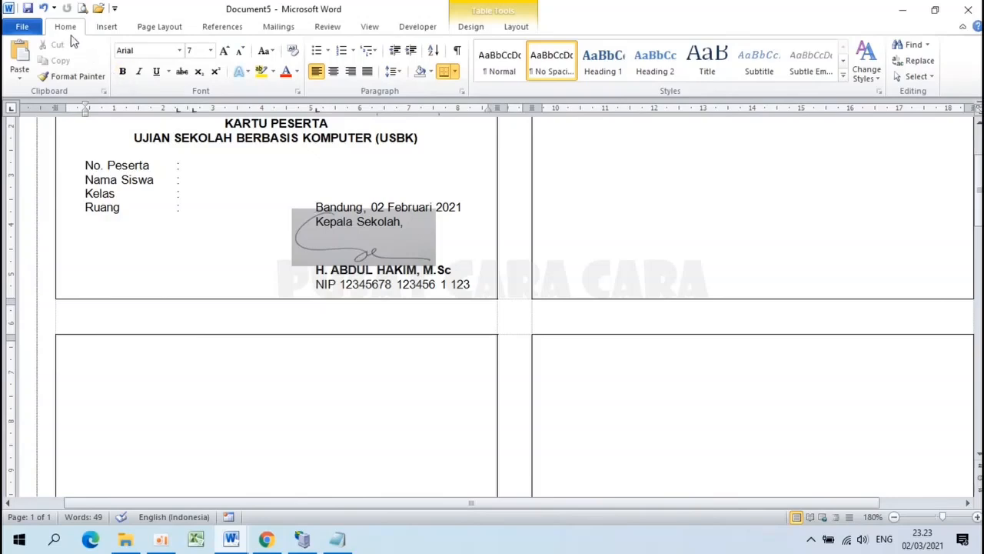
Step: Select the signature picture with object selection and set its grey background as the transparent color
{"action": "left_click", "coordinate": [919, 76]}
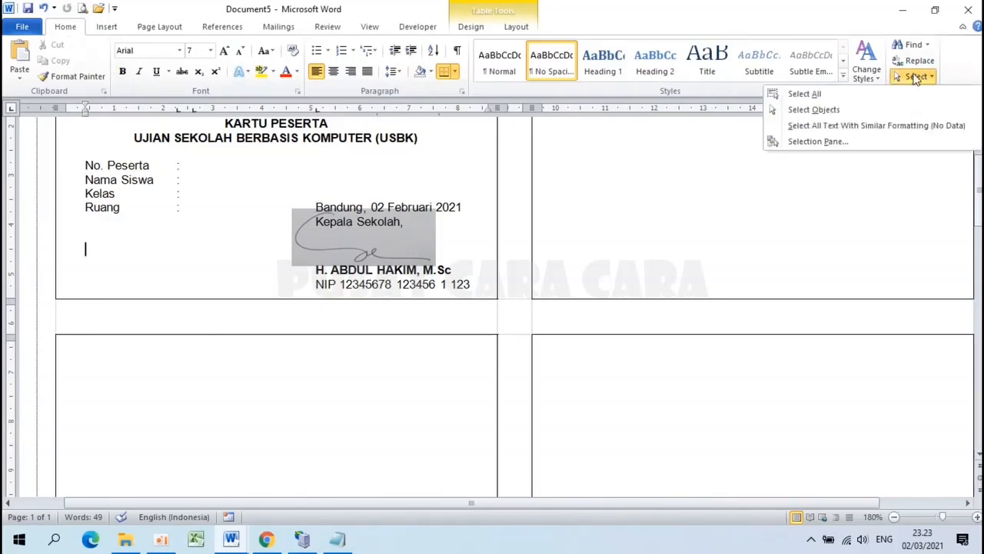
{"action": "left_click", "coordinate": [825, 112]}
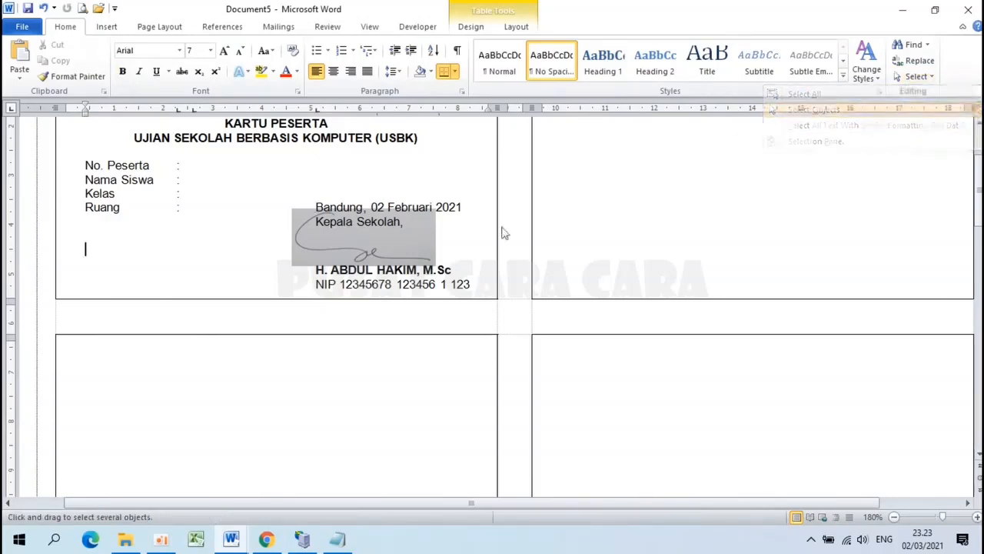
{"action": "left_click", "coordinate": [420, 235]}
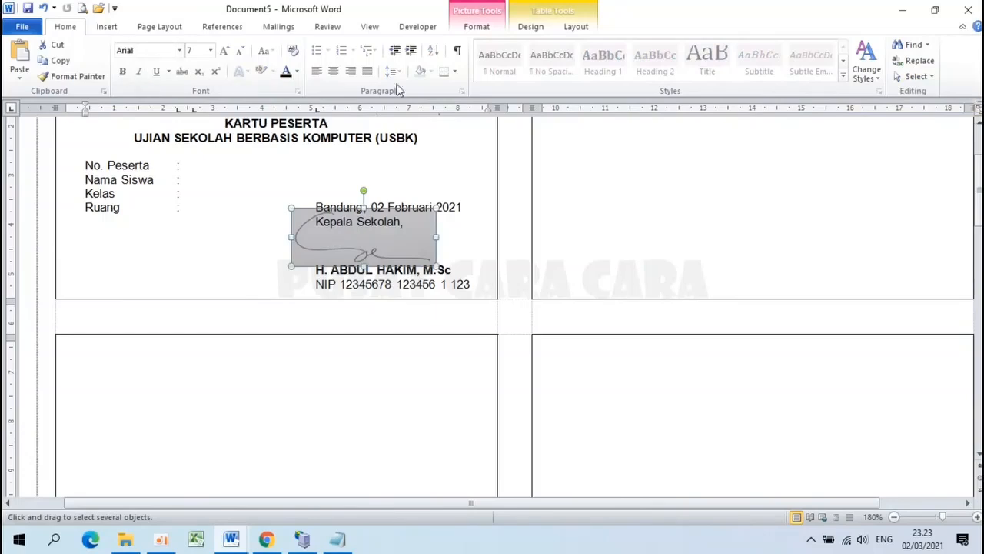
{"action": "left_click", "coordinate": [477, 27]}
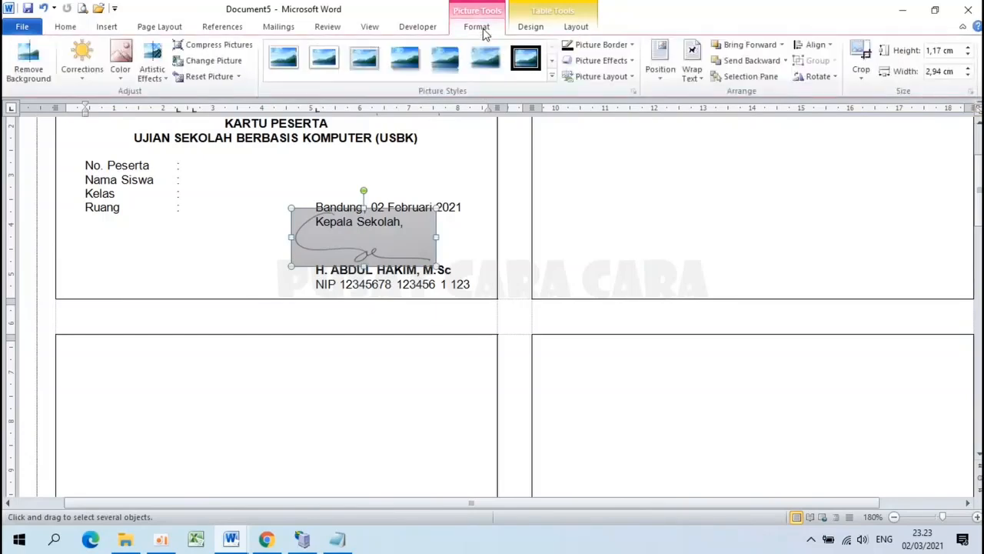
{"action": "left_click", "coordinate": [120, 67]}
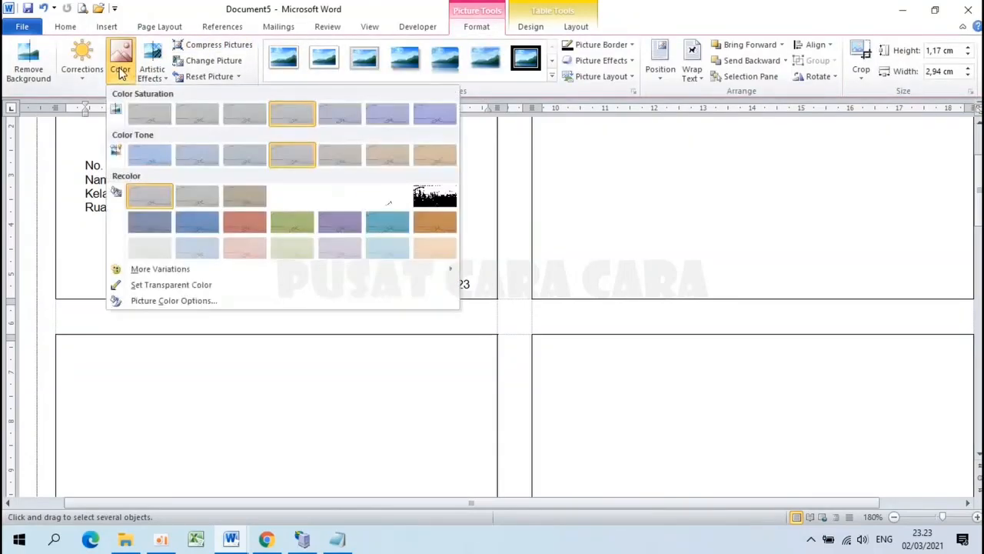
{"action": "left_click", "coordinate": [153, 288]}
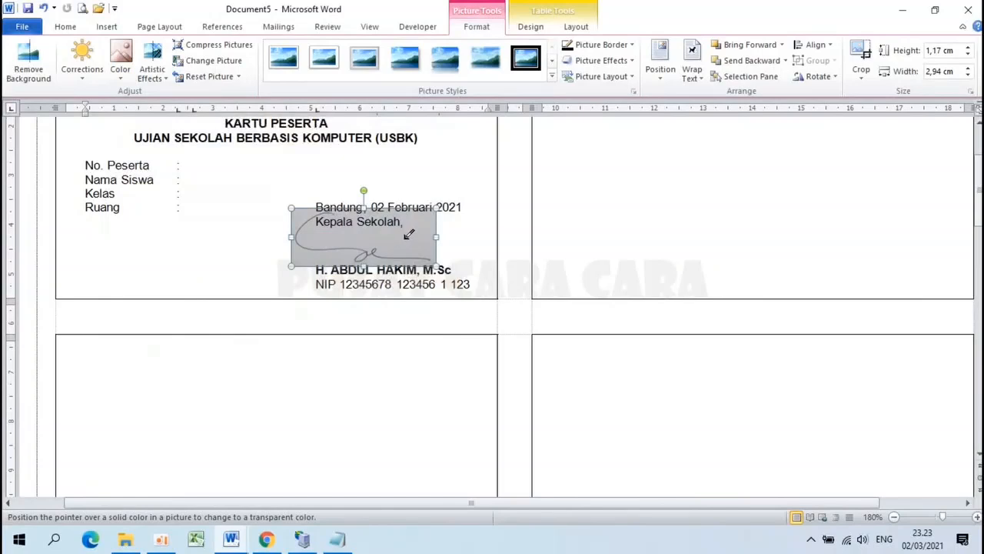
{"action": "left_click", "coordinate": [409, 234]}
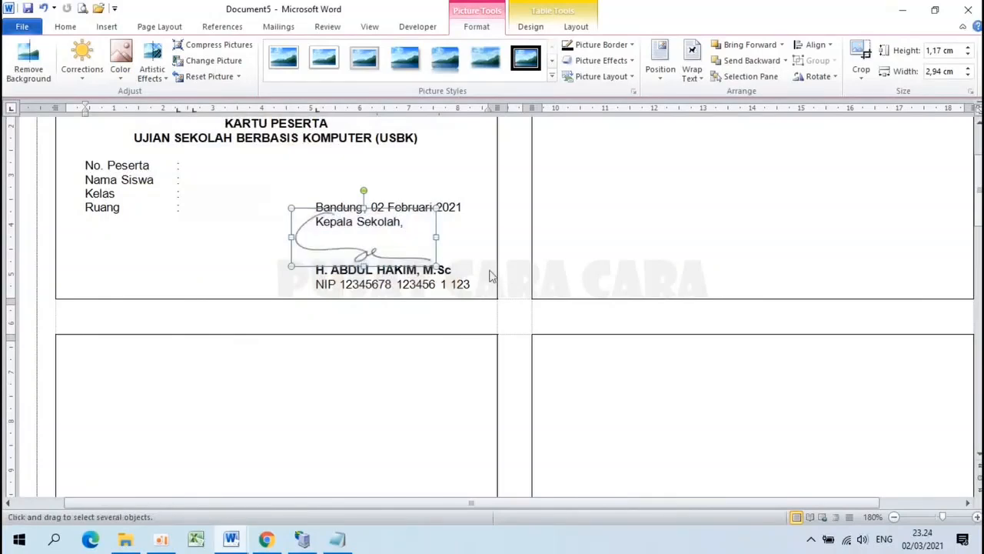
Step: Turn off object selection and nudge the signature slightly right above the principal's name
{"action": "left_click", "coordinate": [68, 31]}
{"action": "left_click", "coordinate": [907, 77]}
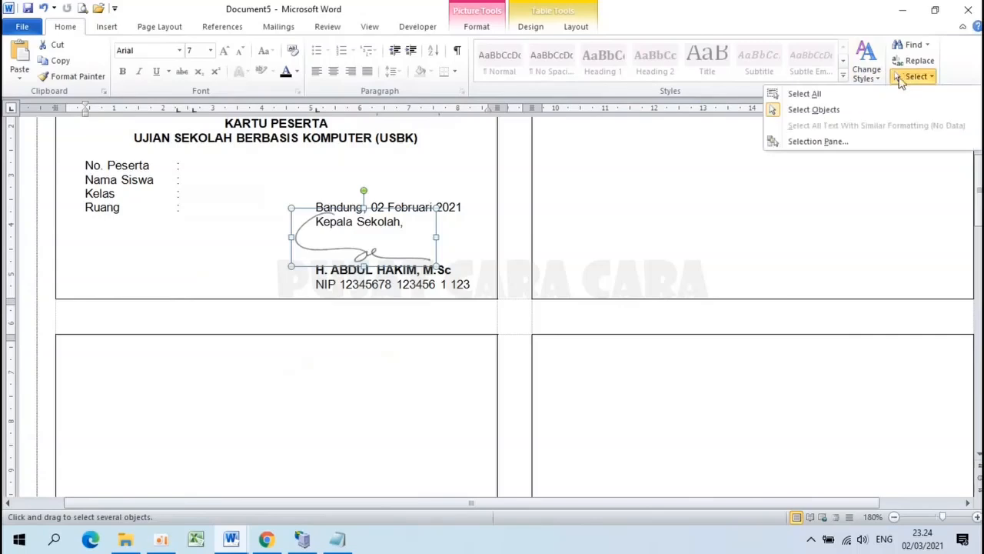
{"action": "left_click", "coordinate": [778, 112]}
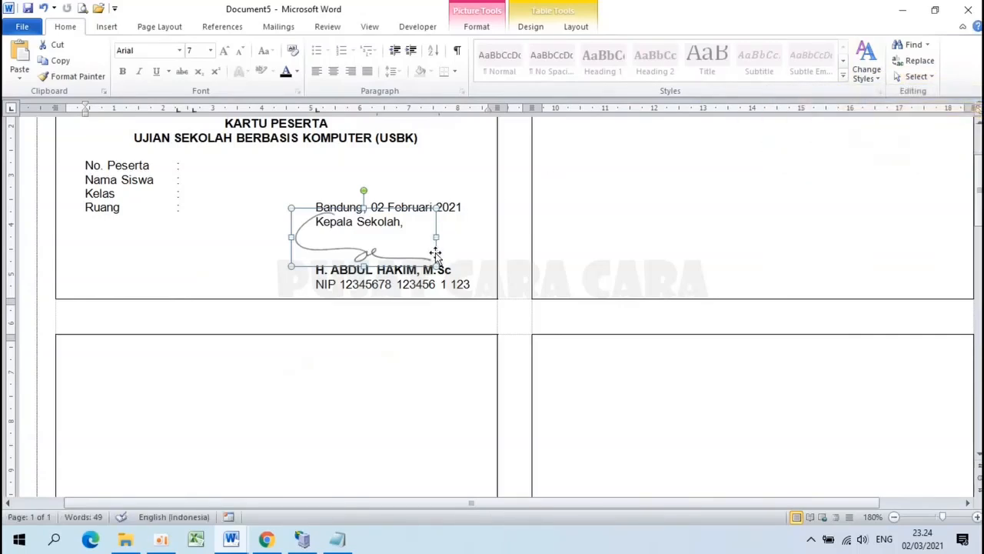
{"action": "left_click_drag", "start_coordinate": [435, 252], "coordinate": [436, 252]}
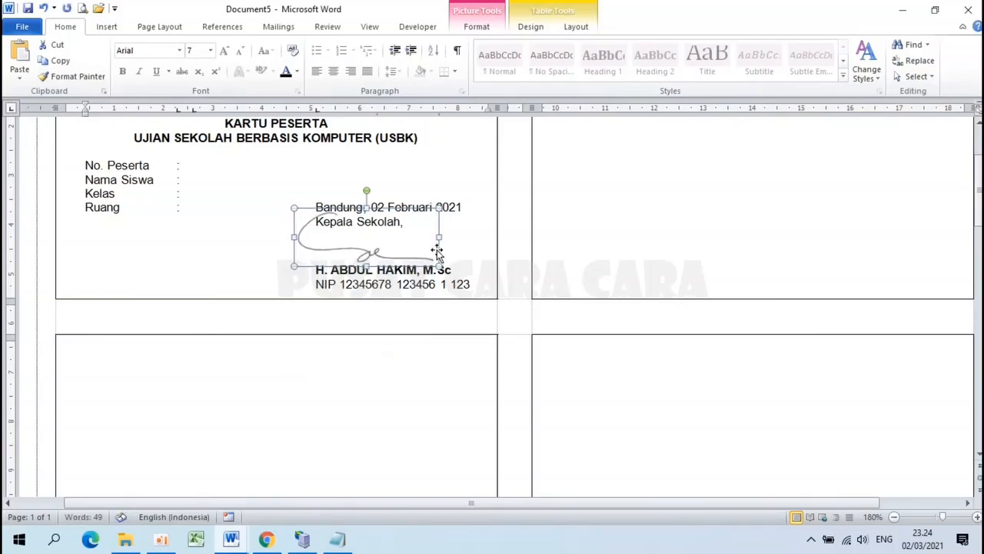
{"action": "key", "text": "Escape"}
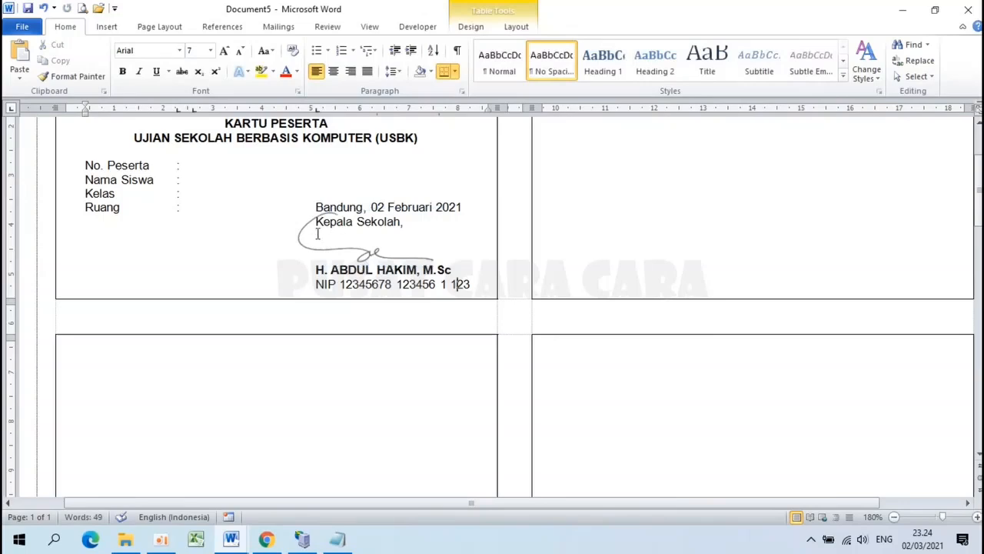
{"action": "scroll", "coordinate": [317, 234], "scroll_direction": "up", "scroll_amount": 3}
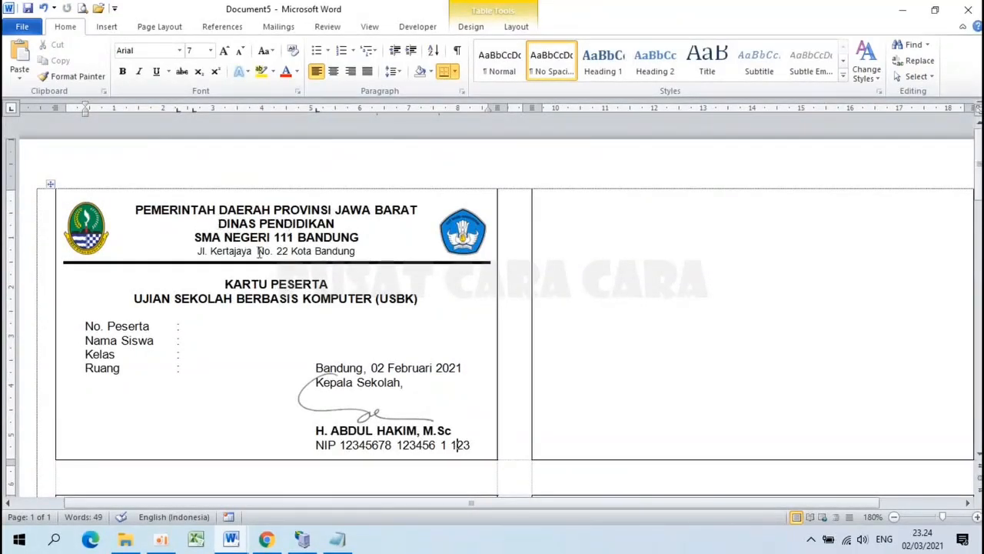
Step: Switch to the Notepad notes and review the second stage, the participant data table in Excel
{"action": "left_click", "coordinate": [336, 538]}
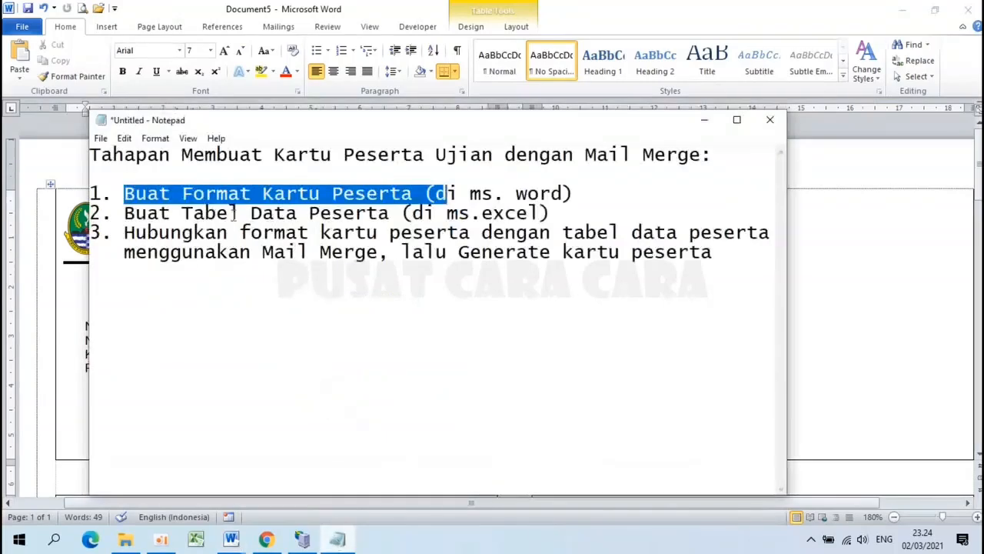
{"action": "left_click_drag", "start_coordinate": [124, 213], "coordinate": [575, 216]}
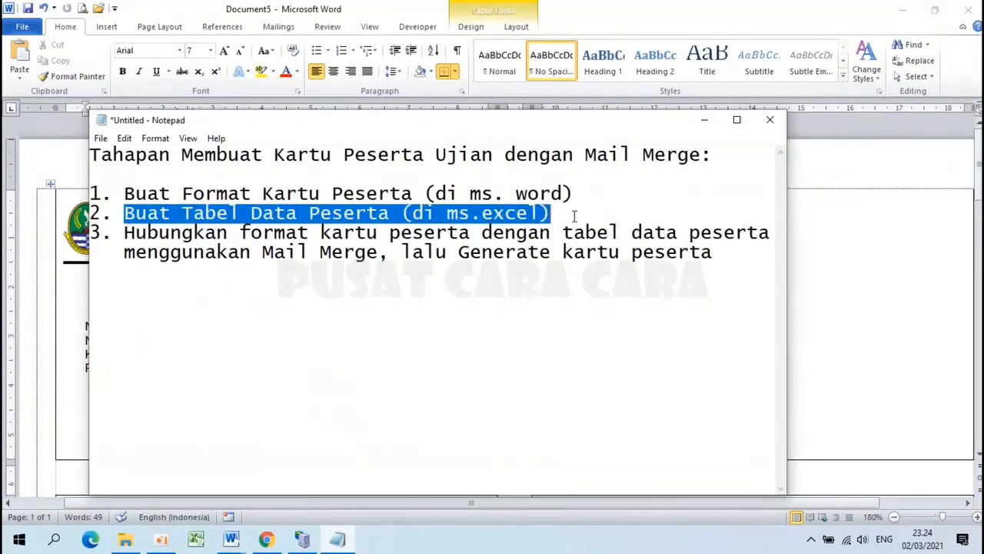
{"action": "left_click", "coordinate": [575, 216]}
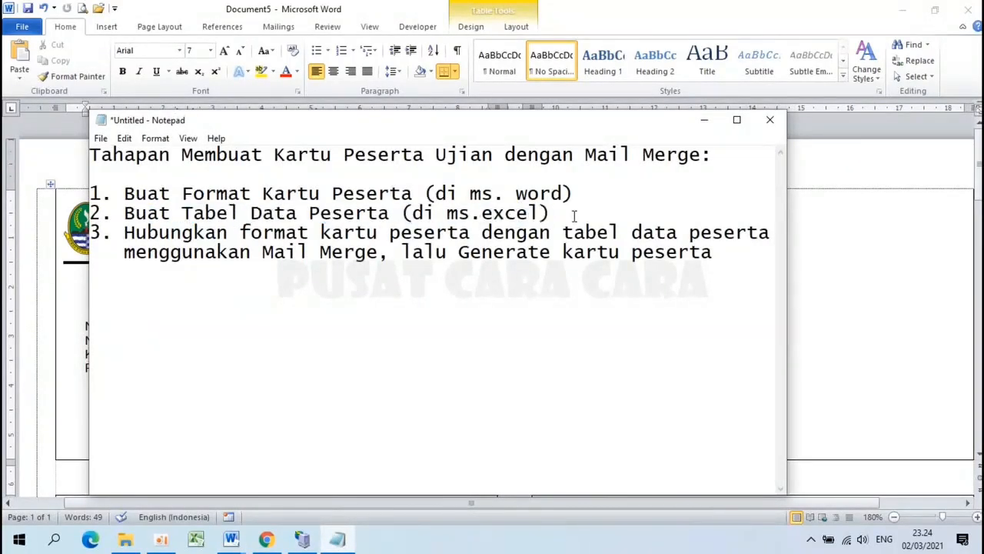
Step: Open a blank Excel workbook and maximize its window
{"action": "left_click", "coordinate": [196, 541]}
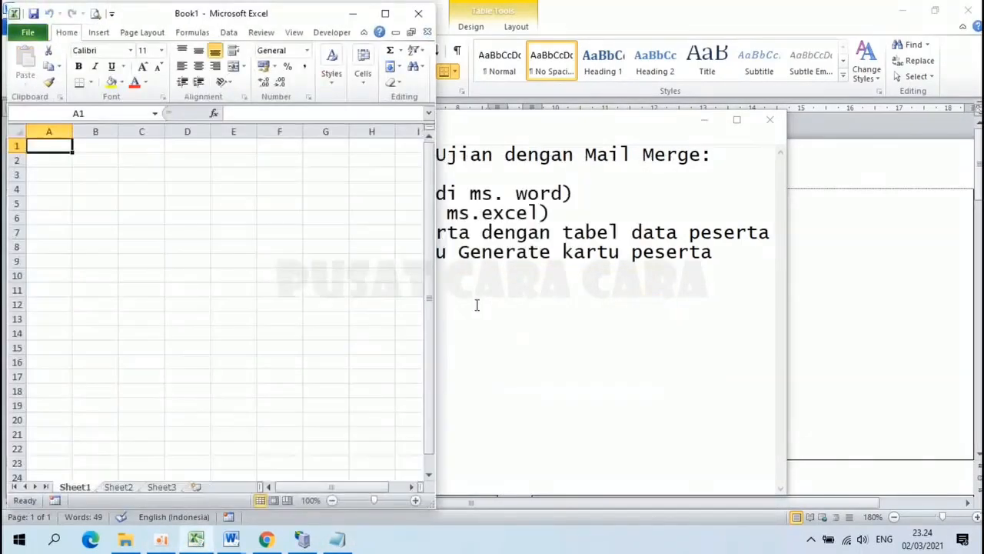
{"action": "left_click", "coordinate": [385, 13]}
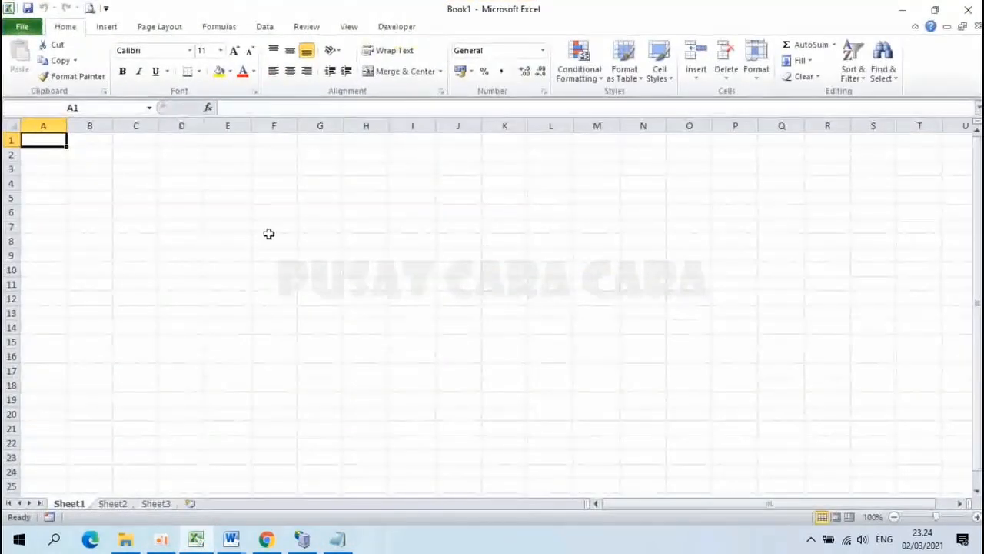
Step: Return to the card in Word and examine the field labels No. Peserta, Nama Siswa, Kelas and Ruang
{"action": "left_click", "coordinate": [231, 539]}
{"action": "left_click", "coordinate": [316, 480]}
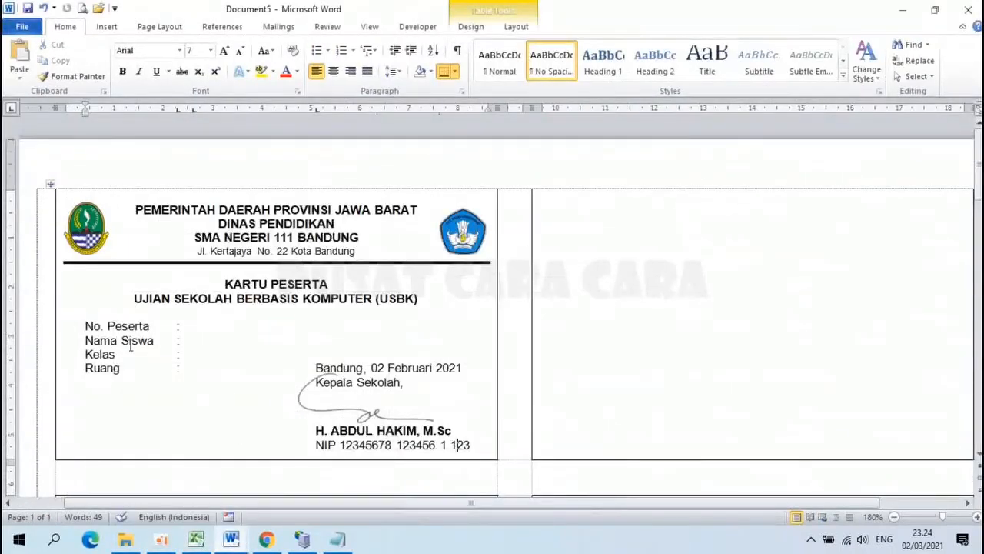
{"action": "mouse_move", "coordinate": [82, 325]}
{"action": "left_mouse_down"}
{"action": "mouse_move", "coordinate": [172, 325]}
{"action": "mouse_move", "coordinate": [185, 332]}
{"action": "mouse_move", "coordinate": [189, 371]}
{"action": "left_mouse_up"}
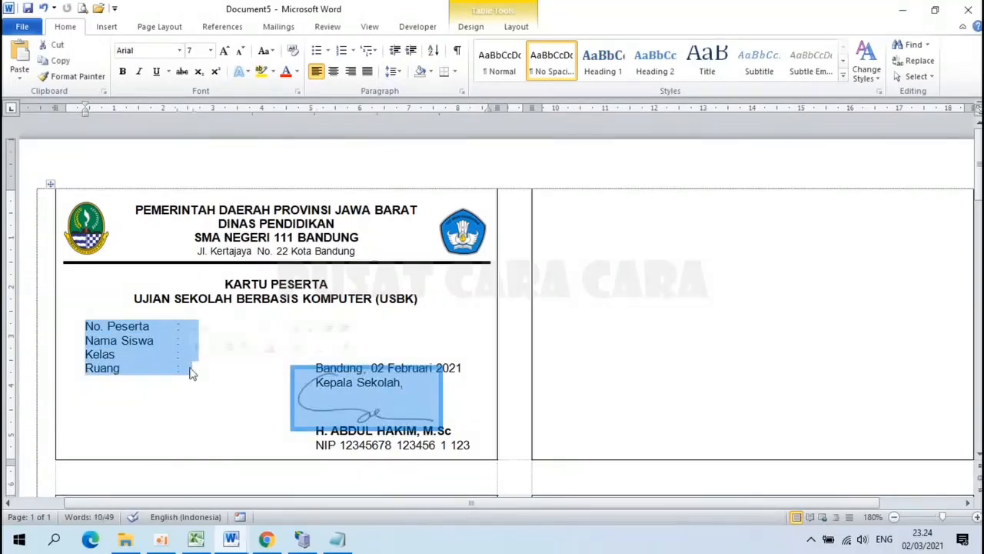
{"action": "left_click", "coordinate": [128, 353]}
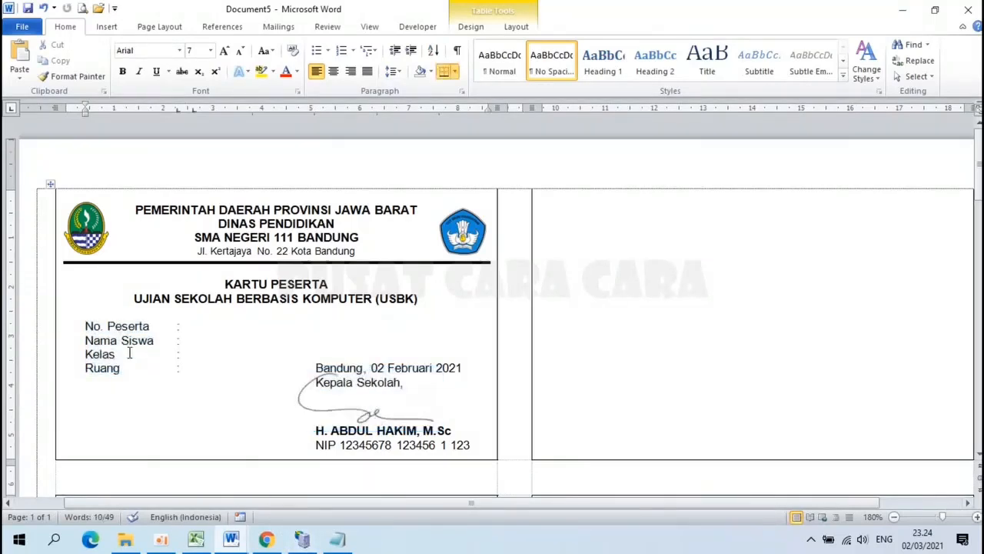
Step: Switch to the blank Excel workbook and enter the headings NO PESERTA, NAMA, KELAS and RUANG in cells A1 to D1
{"action": "left_click", "coordinate": [197, 540]}
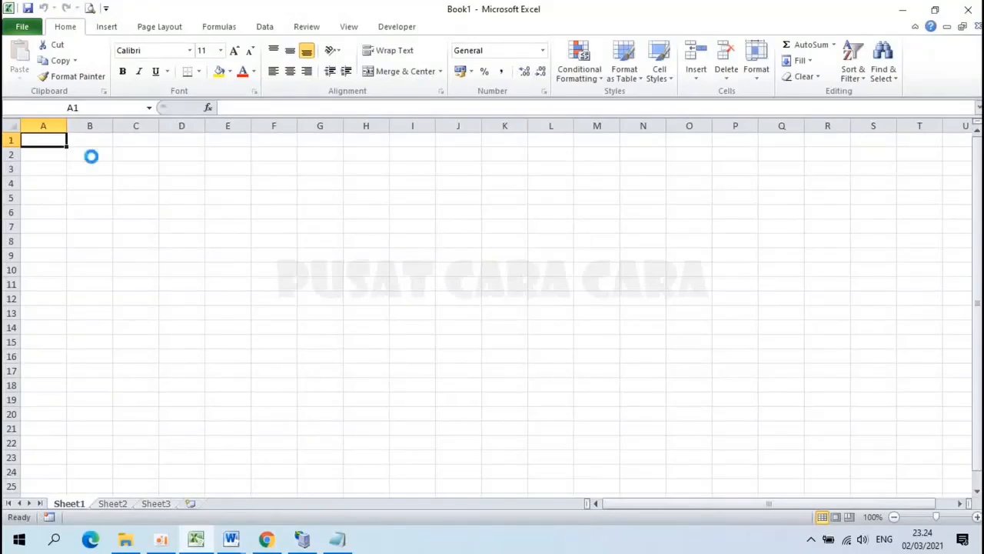
{"action": "scroll", "coordinate": [90, 154], "scroll_direction": "up", "scroll_amount": 6}
{"action": "type", "text": "NO"}
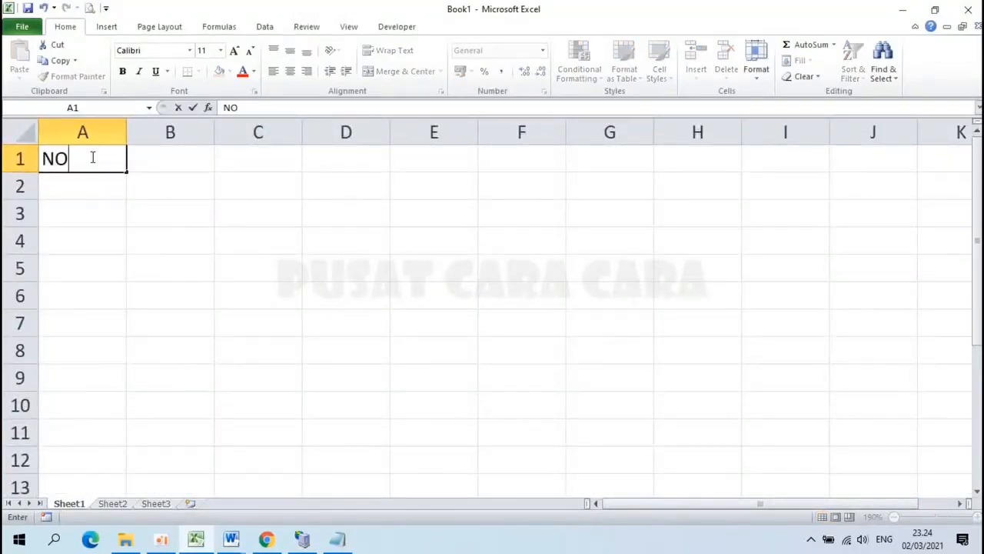
{"action": "type", "text": " PES"}
{"action": "key", "text": "BackSpace"}
{"action": "type", "text": "ESERTA"}
{"action": "key", "text": "Tab"}
{"action": "type", "text": "NAMA"}
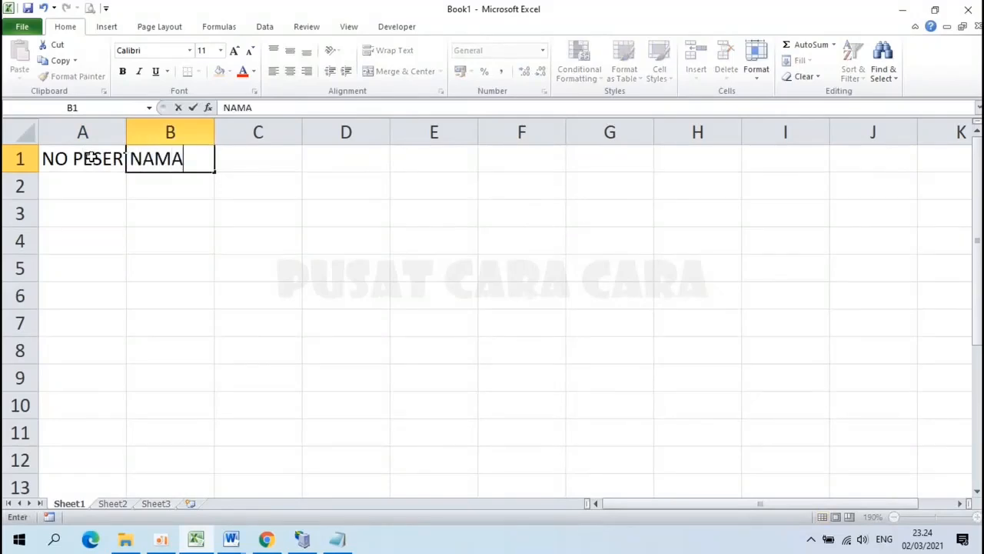
{"action": "left_click", "coordinate": [237, 153]}
{"action": "type", "text": "KELAS"}
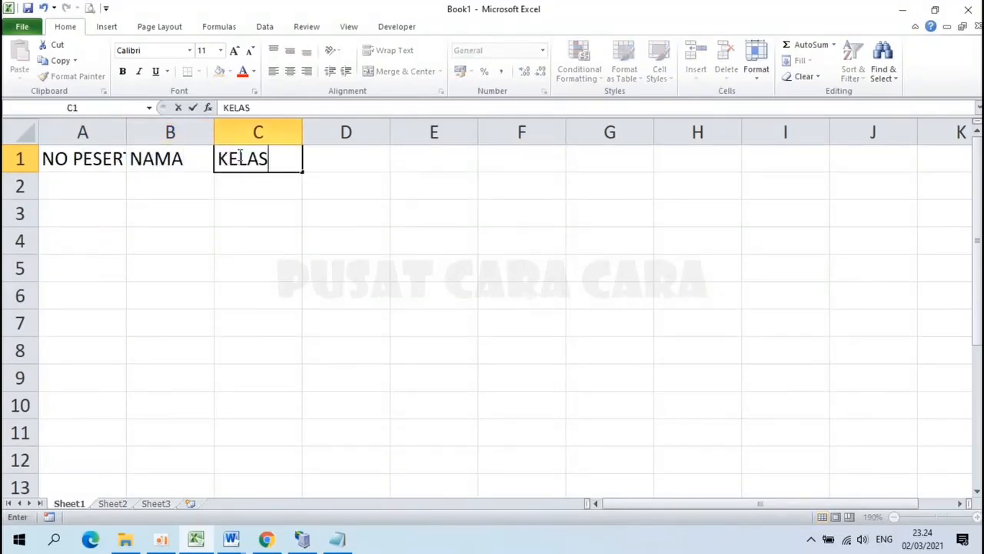
{"action": "key", "text": "Tab"}
{"action": "type", "text": "RUANG"}
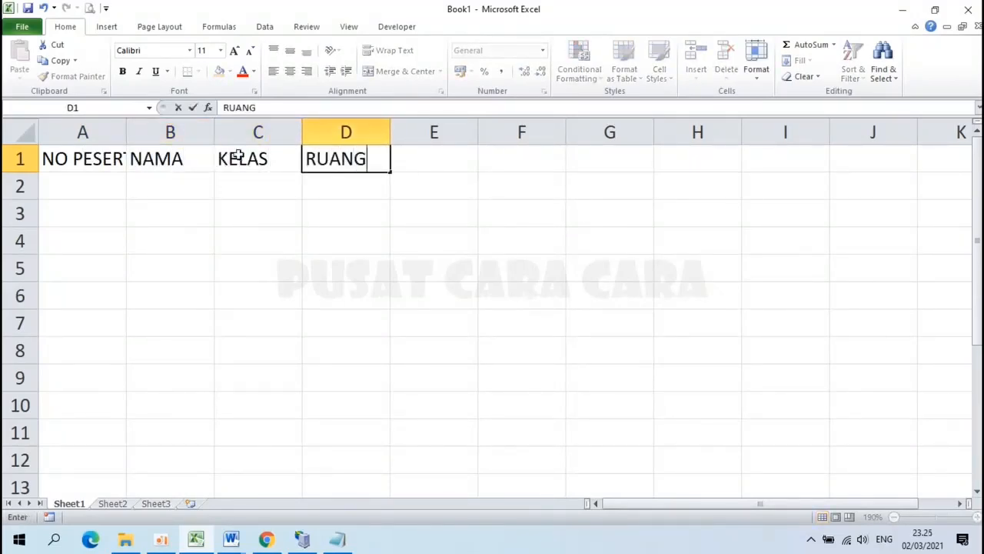
{"action": "key", "text": "Return"}
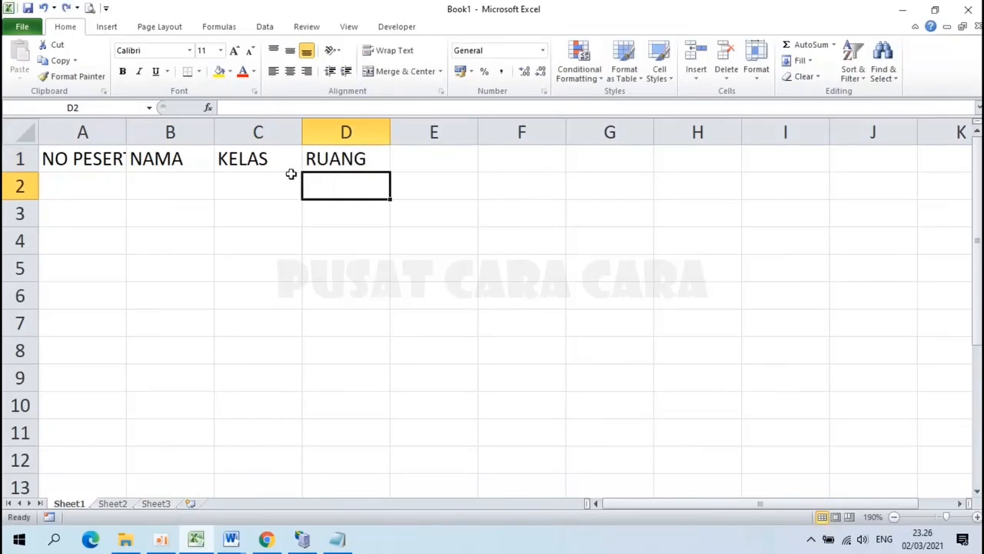
{"action": "left_click_drag", "start_coordinate": [96, 156], "coordinate": [323, 156]}
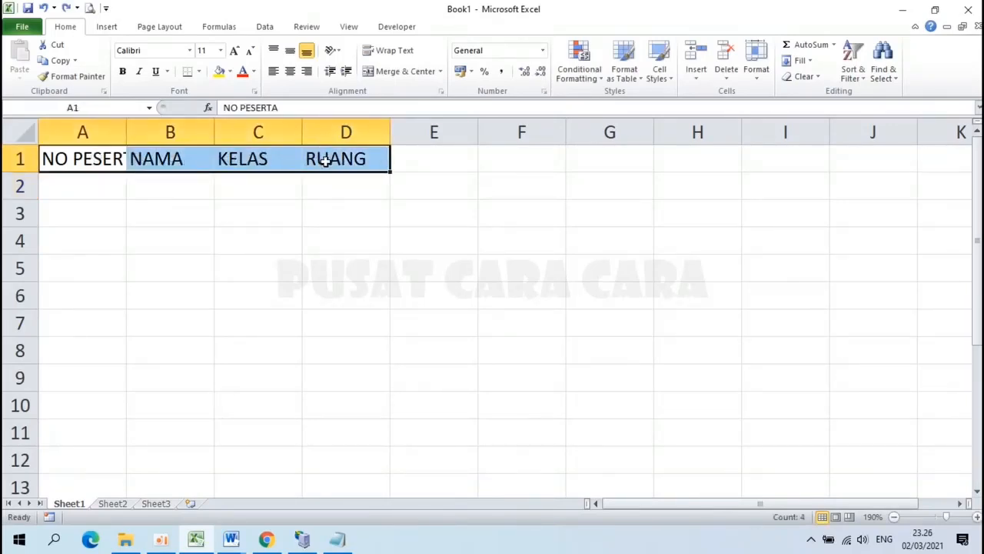
Step: Fill the first participant row with placeholder data: 1 in A2, ASDAS in B2 and ASD in C2
{"action": "left_click", "coordinate": [105, 189]}
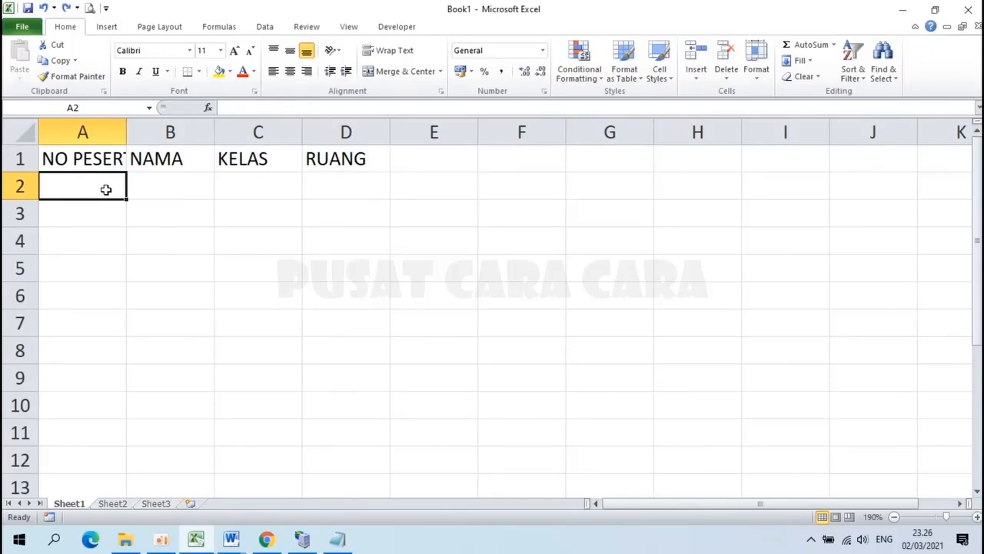
{"action": "type", "text": "1"}
{"action": "key", "text": "Tab"}
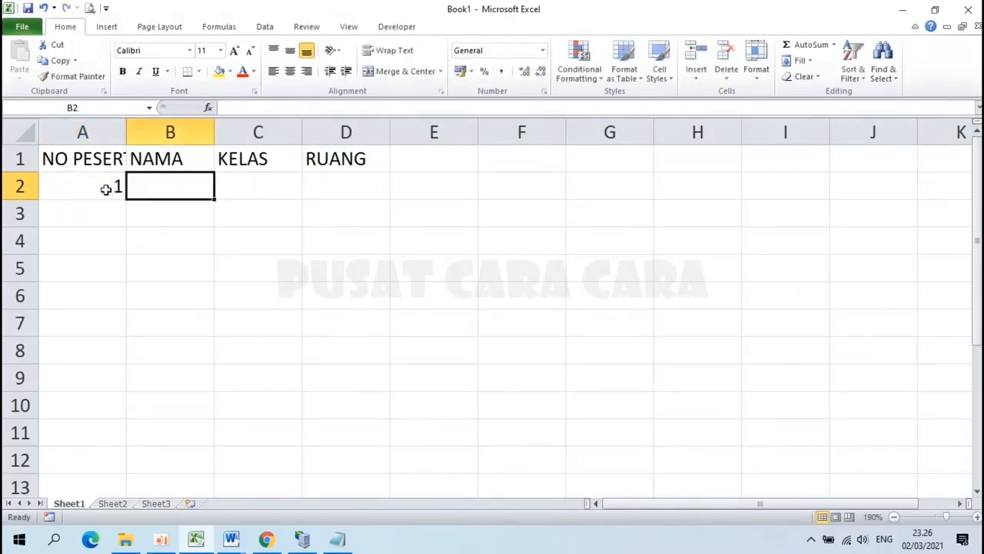
{"action": "type", "text": "ASDAS"}
{"action": "key", "text": "Tab"}
{"action": "type", "text": "ASD"}
{"action": "key", "text": "Tab"}
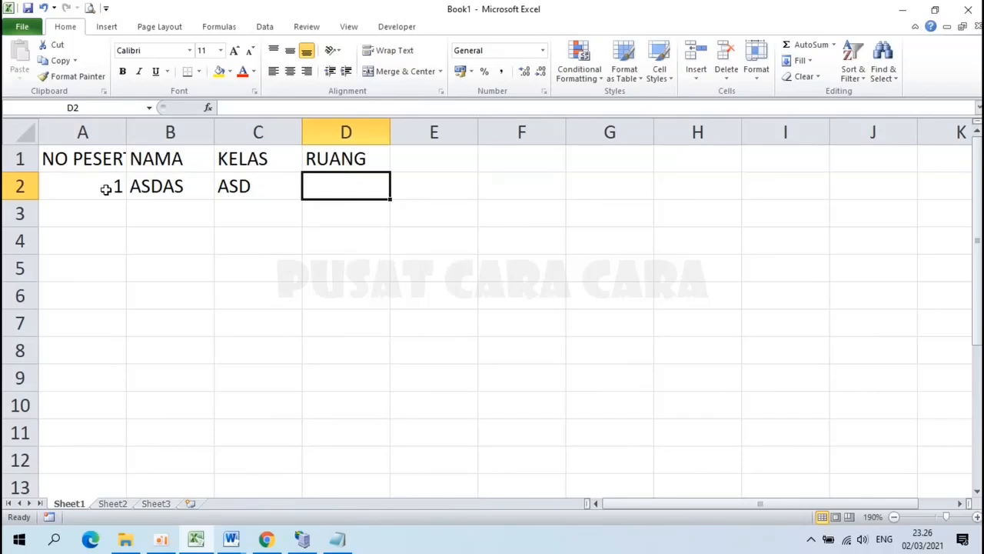
Step: Try plain room numbers 1 and 2 in D2 and D3 and 01 in D2, and clear both cells
{"action": "type", "text": "1"}
{"action": "key", "text": "Return"}
{"action": "type", "text": "2"}
{"action": "key", "text": "Return"}
{"action": "key", "text": "Up"}
{"action": "key", "text": "Up"}
{"action": "type", "text": "01"}
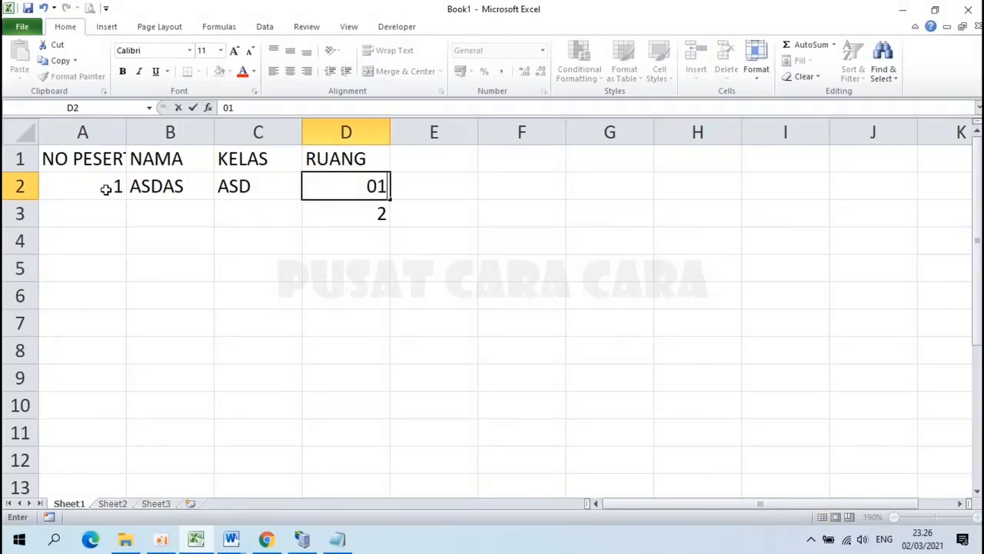
{"action": "key", "text": "Return"}
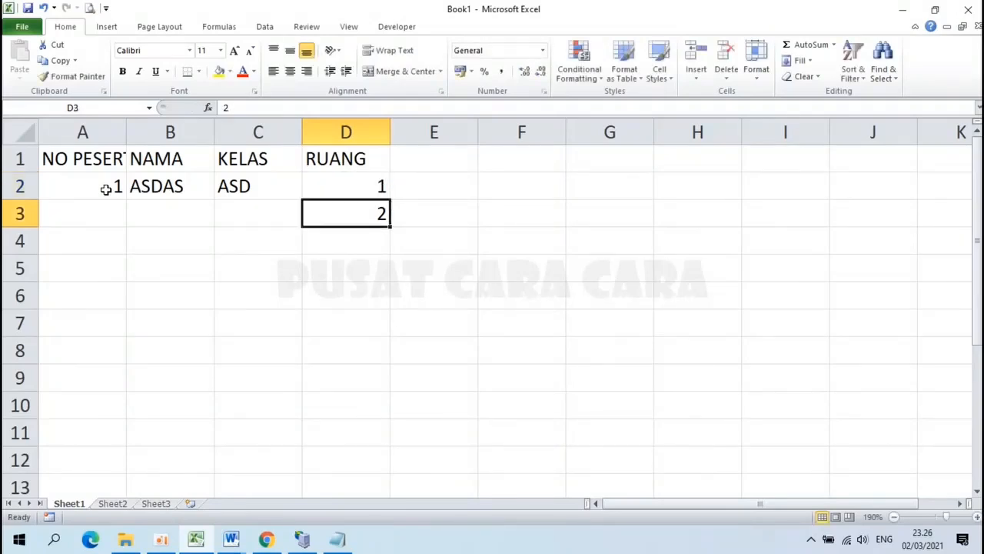
{"action": "key", "text": "Up"}
{"action": "key", "text": "Down"}
{"action": "key", "text": "Up"}
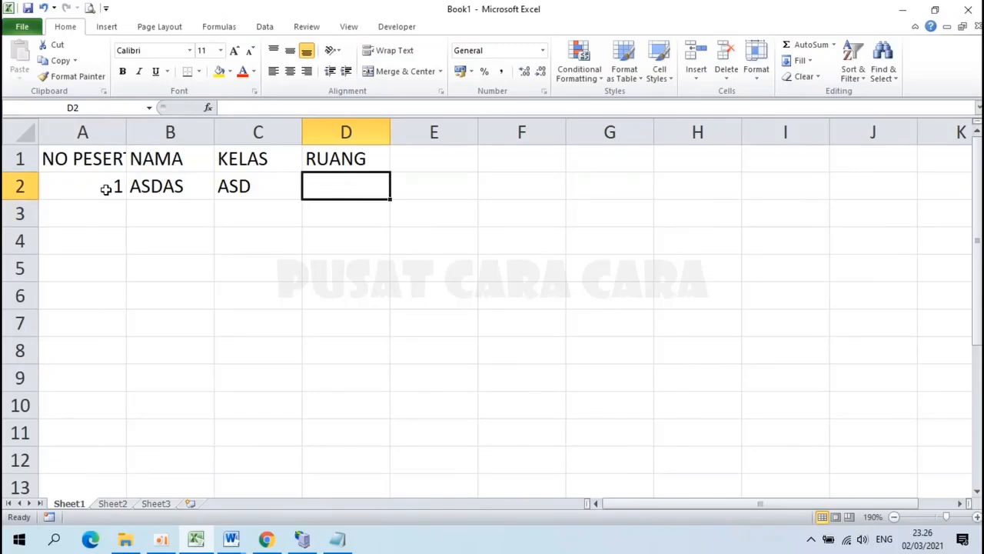
Step: Try the room number in D2 first with a leading apostrophe as '01, and then as plain 01
{"action": "type", "text": "'"}
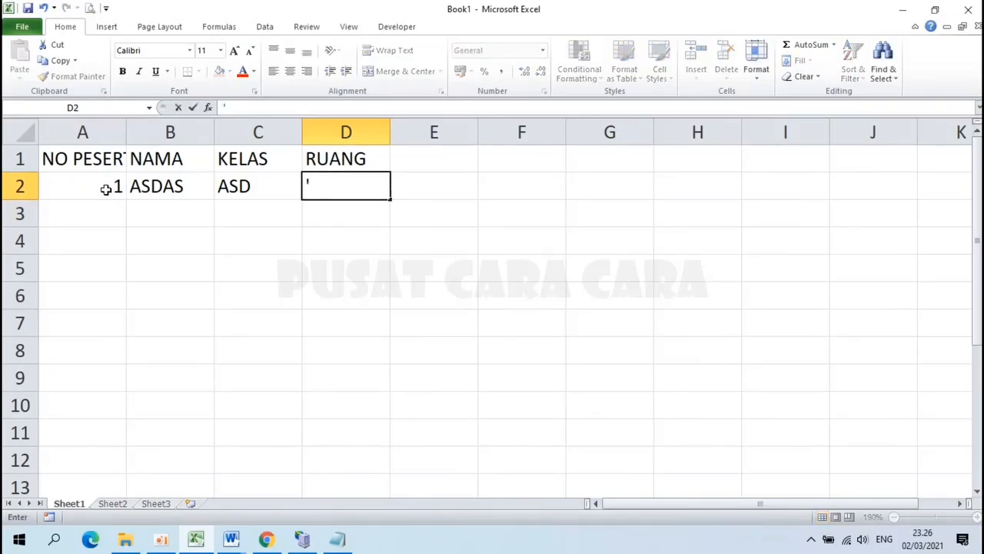
{"action": "type", "text": "01"}
{"action": "key", "text": "Return"}
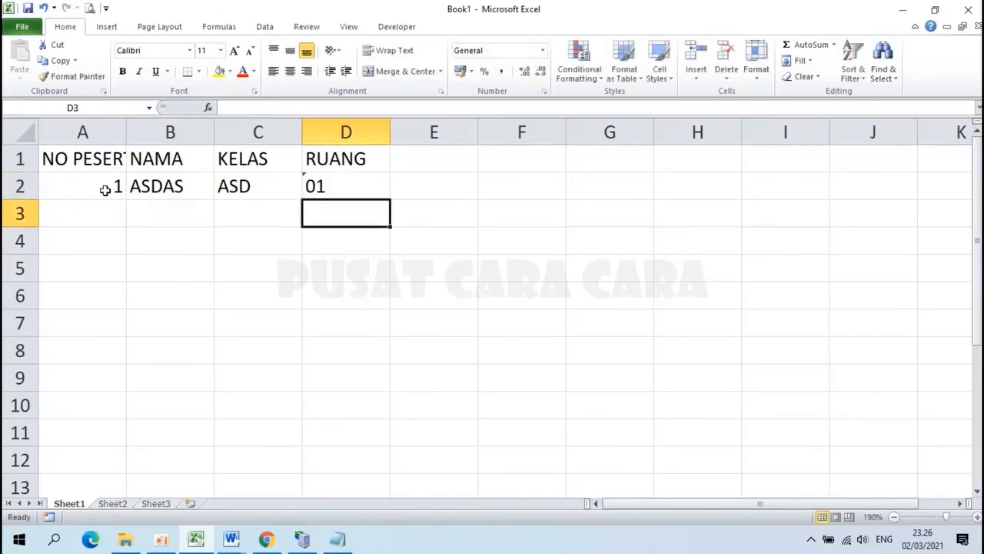
{"action": "left_click", "coordinate": [318, 182]}
{"action": "type", "text": "01"}
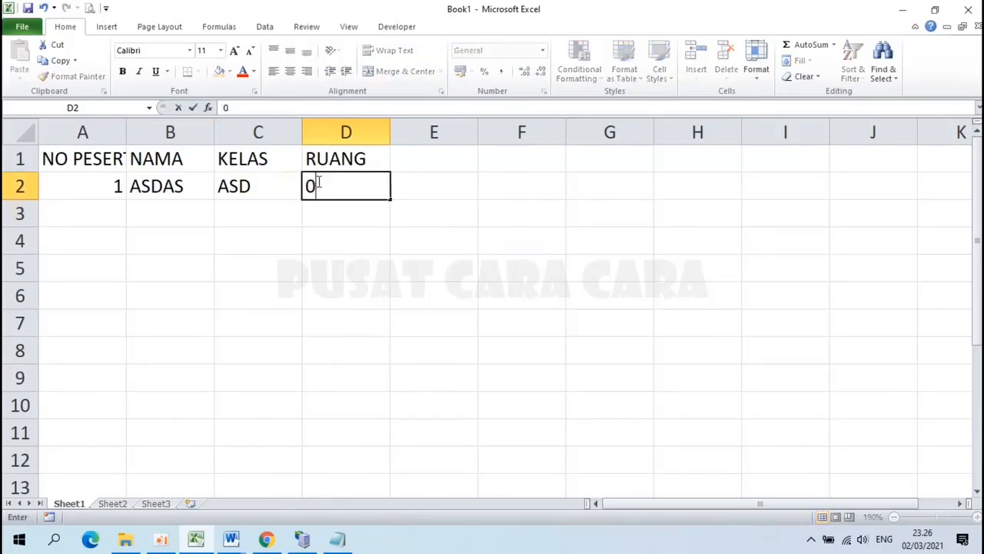
{"action": "key", "text": "Return"}
{"action": "left_click", "coordinate": [380, 186]}
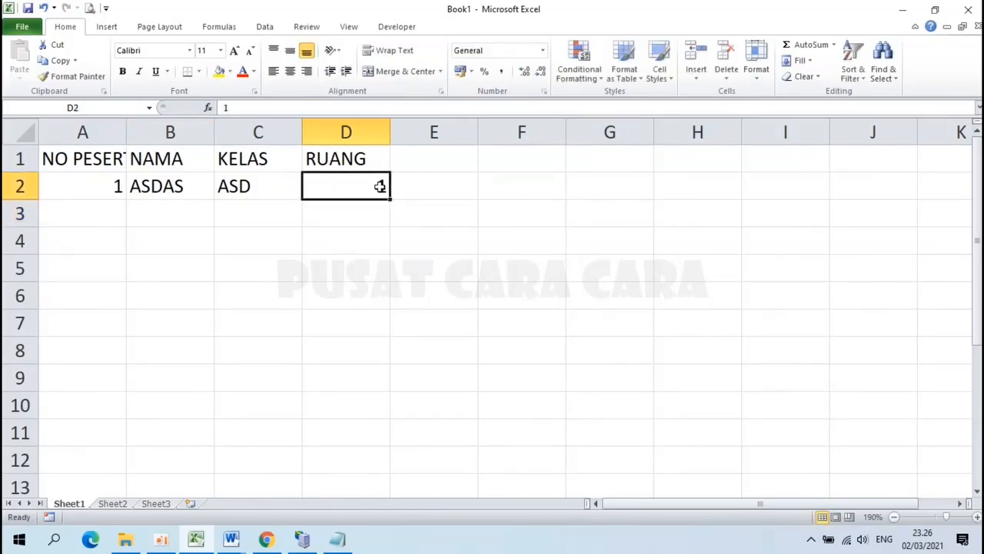
Step: Replace the room number in D2 with the text entry '01, using a leading apostrophe
{"action": "key", "text": "BackSpace"}
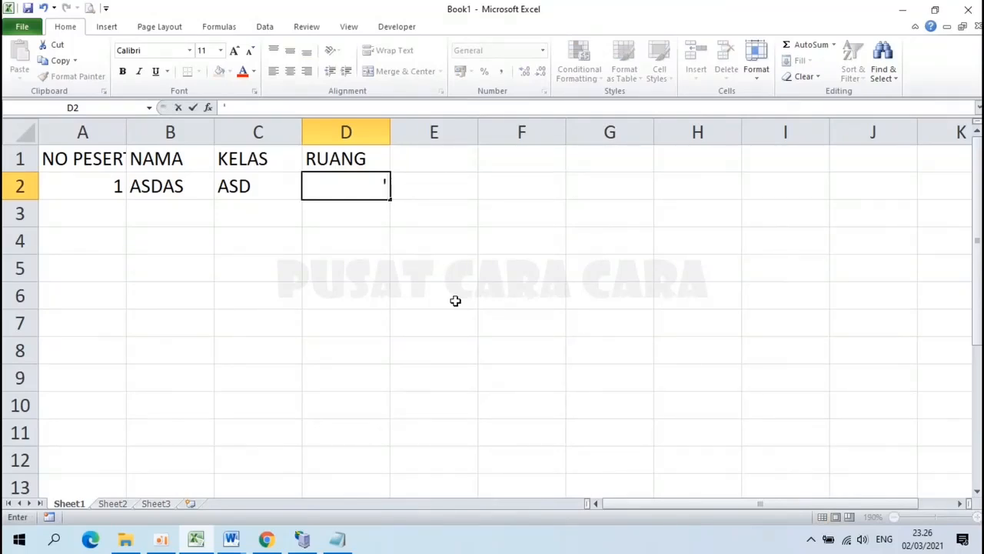
{"action": "type", "text": "'01"}
{"action": "key", "text": "Return"}
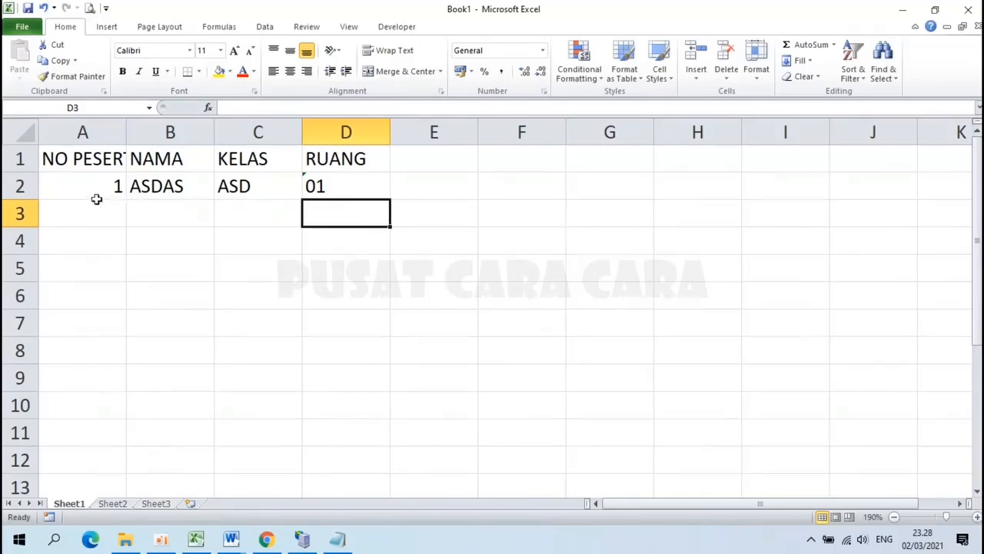
{"action": "left_click_drag", "start_coordinate": [105, 188], "coordinate": [336, 196]}
{"action": "left_click", "coordinate": [335, 196]}
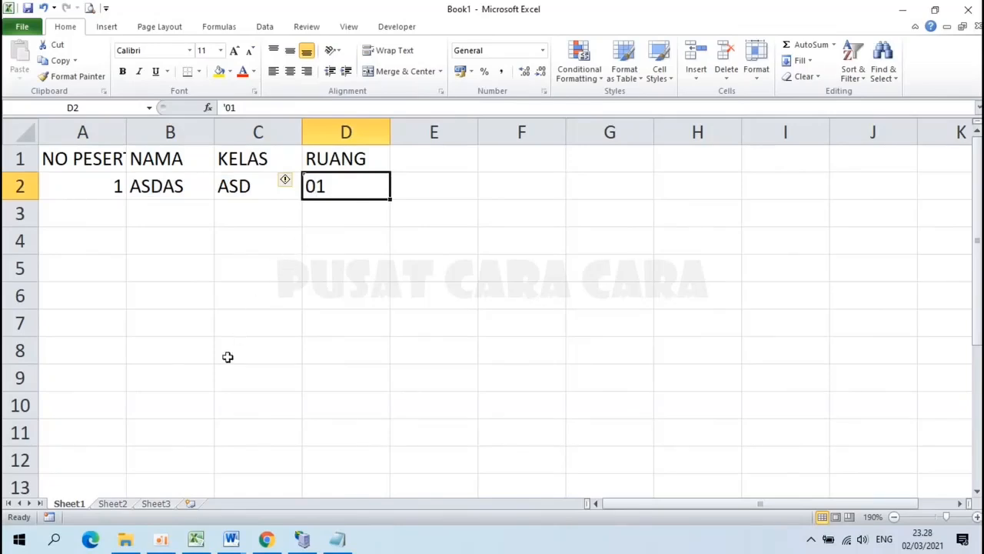
Step: Open the CONTOH DATA workbook from the Upload Youtube folder and copy all student names and classes in B2:C150
{"action": "mouse_move", "coordinate": [128, 542]}
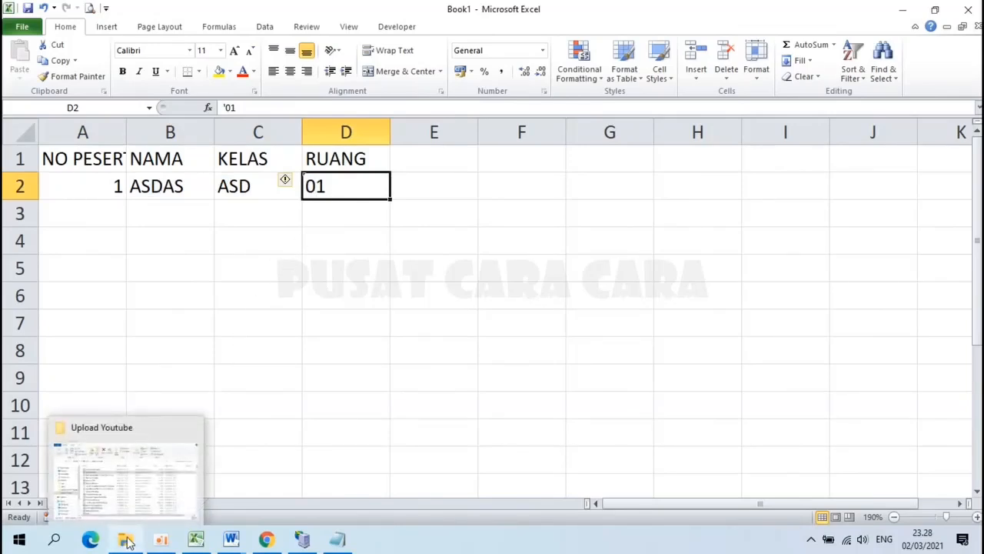
{"action": "left_click", "coordinate": [128, 542]}
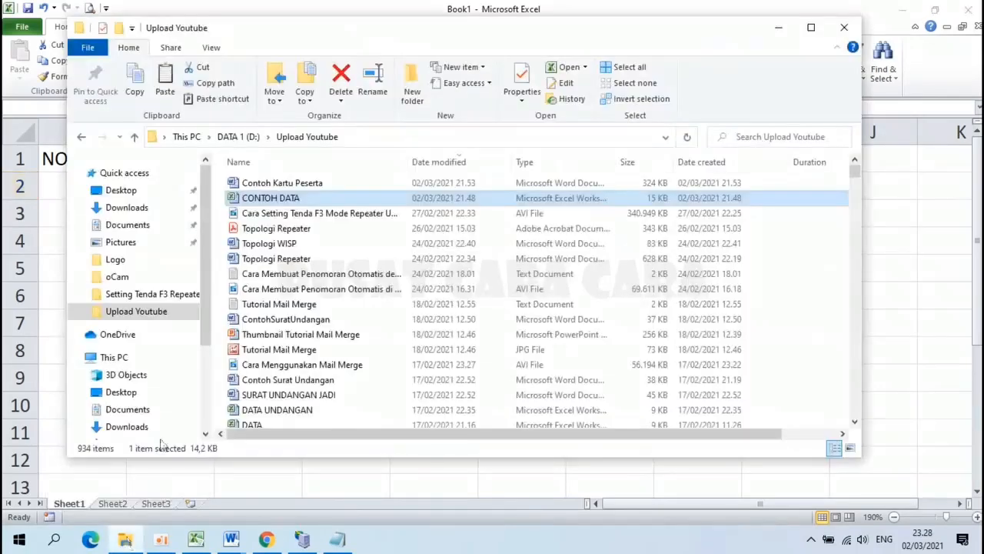
{"action": "double_click", "coordinate": [298, 198]}
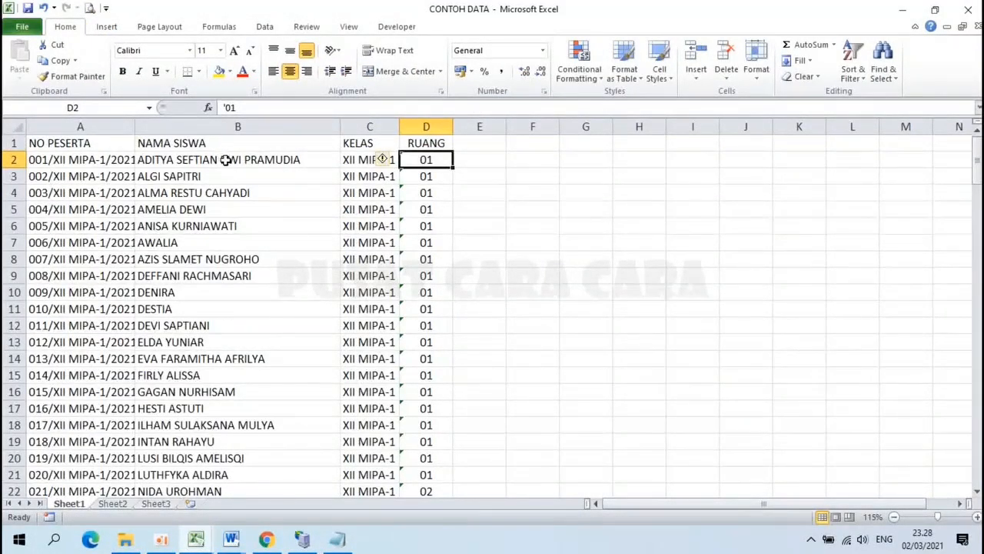
{"action": "left_click_drag", "start_coordinate": [224, 159], "coordinate": [360, 422]}
{"action": "key", "text": "ctrl+c"}
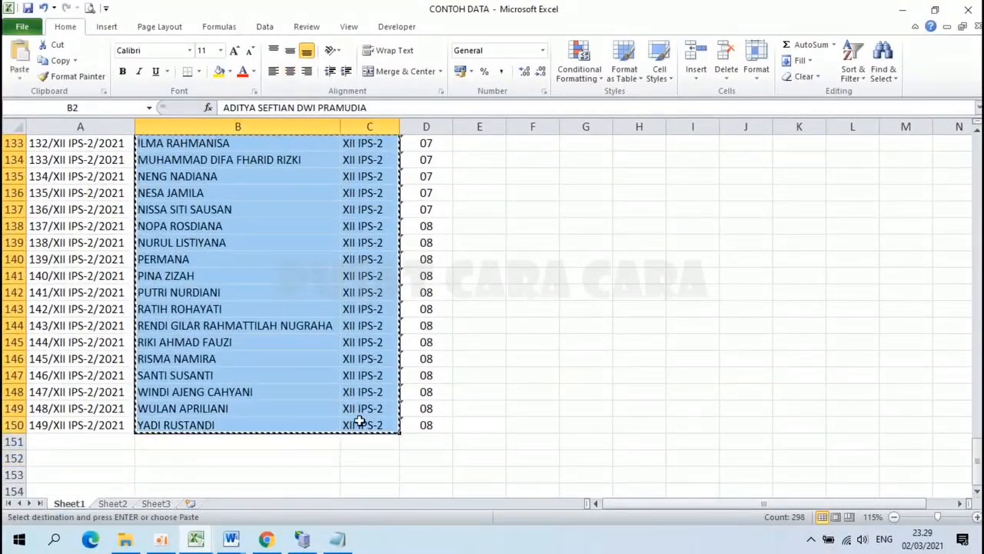
Step: Paste the copied names and classes as values into Book1, starting at cell B2
{"action": "left_click", "coordinate": [198, 542]}
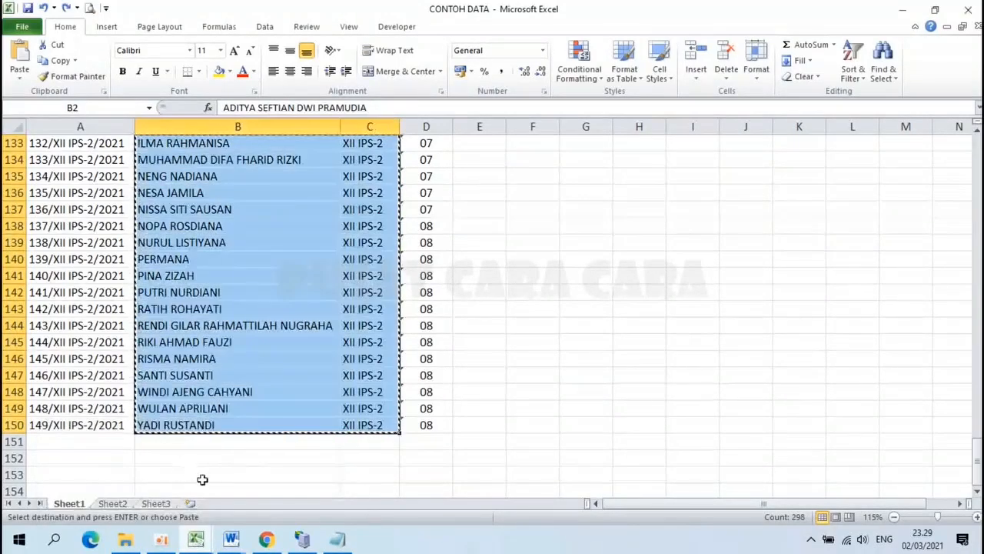
{"action": "left_click", "coordinate": [196, 542]}
{"action": "left_click", "coordinate": [151, 495]}
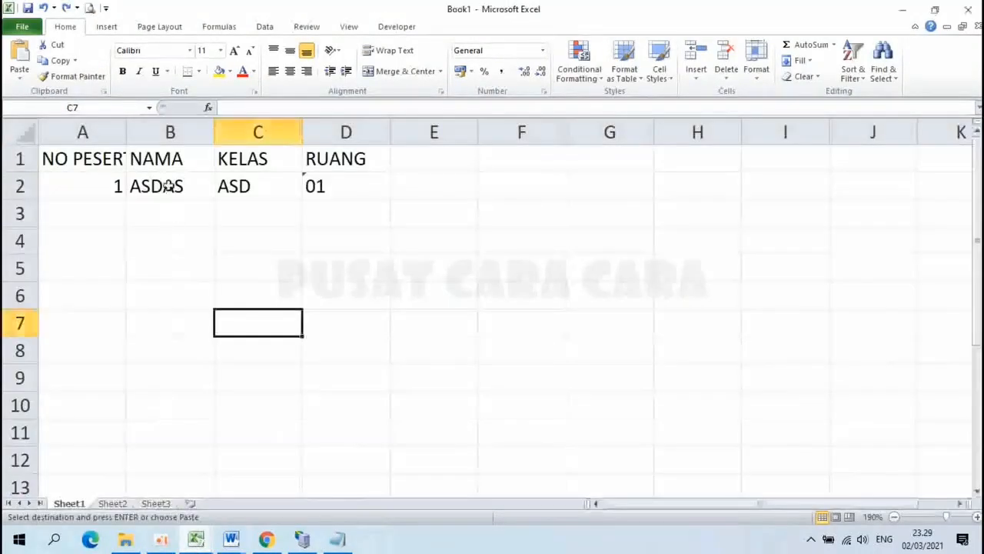
{"action": "right_click", "coordinate": [164, 186]}
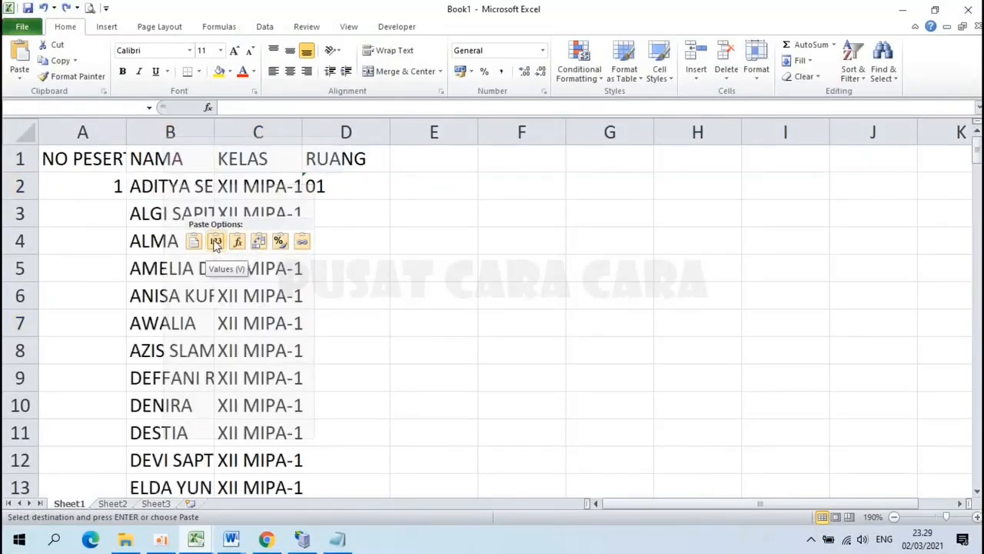
{"action": "left_click", "coordinate": [216, 243]}
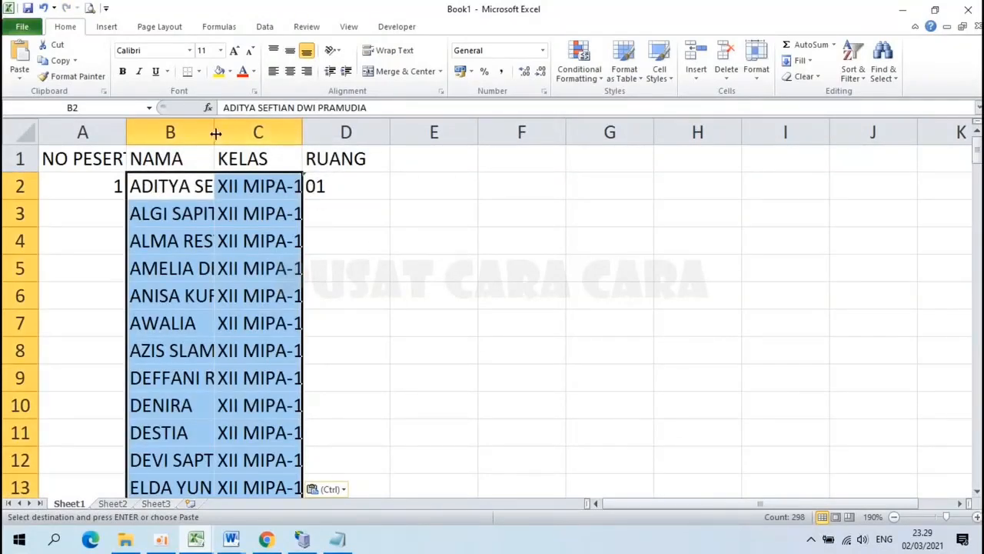
Step: Widen the NO PESERTA, NAMA and KELAS columns so their contents fit
{"action": "left_click_drag", "start_coordinate": [215, 131], "coordinate": [287, 141]}
{"action": "double_click", "coordinate": [287, 142]}
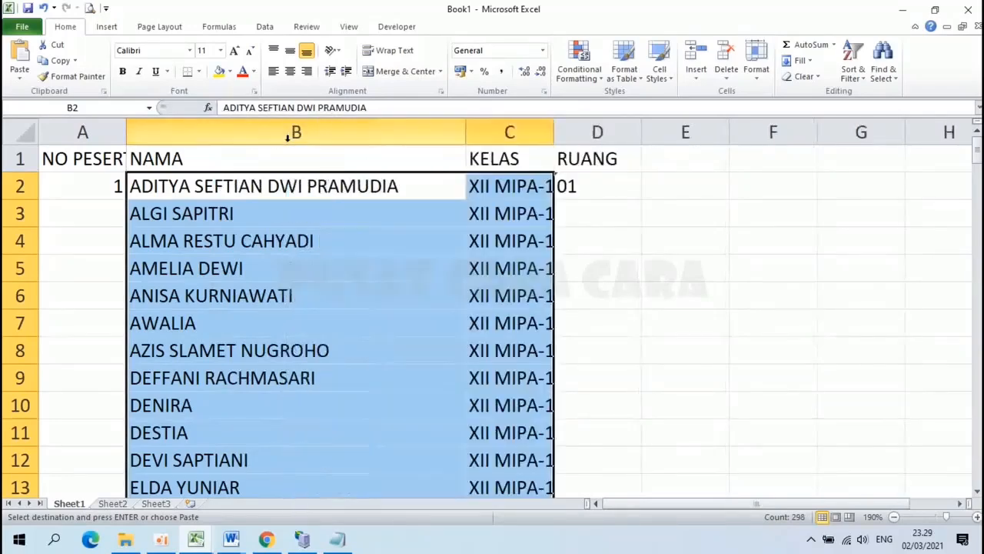
{"action": "double_click", "coordinate": [554, 136]}
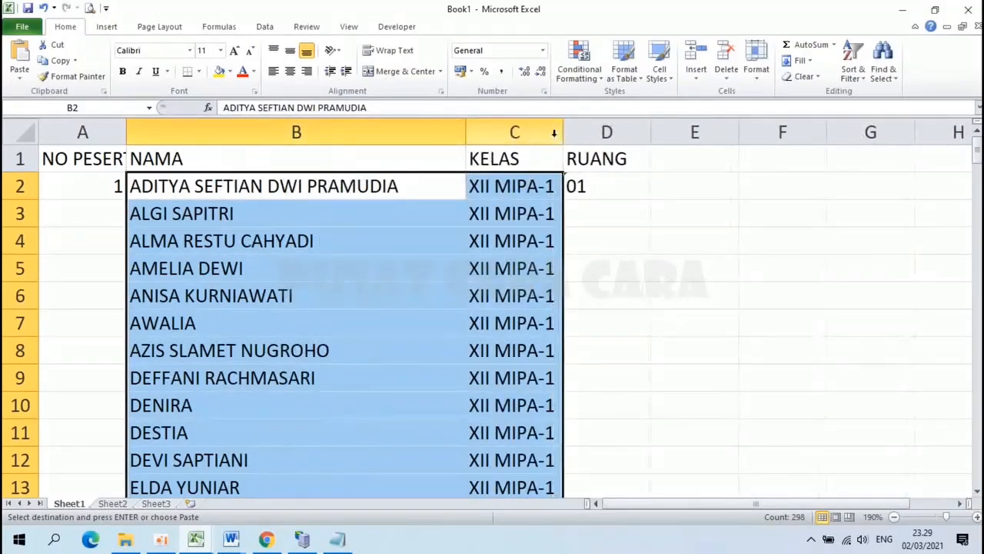
{"action": "left_click", "coordinate": [235, 132]}
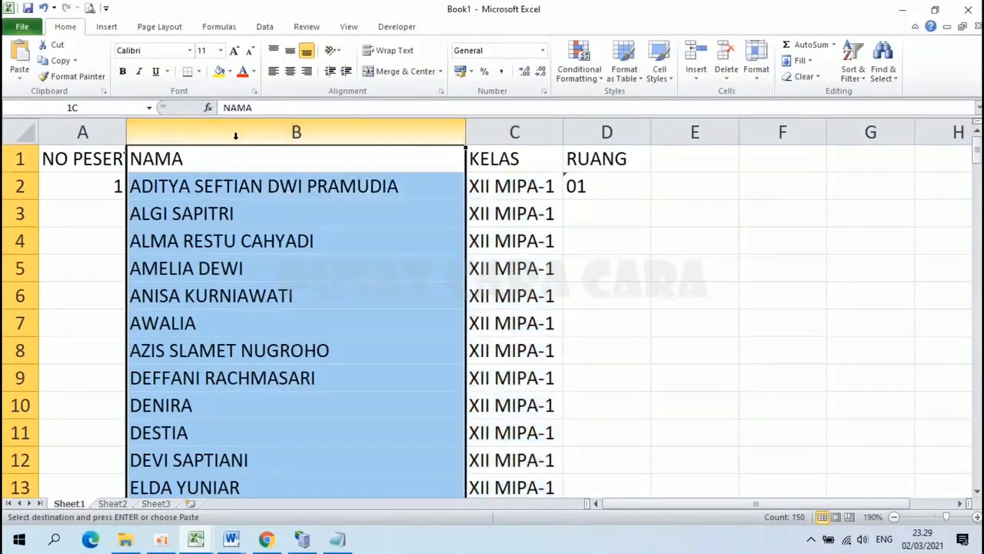
{"action": "left_click", "coordinate": [508, 154]}
{"action": "left_click_drag", "start_coordinate": [127, 126], "coordinate": [199, 129]}
Step: Copy the room number 01 from D2 into D3:D21 of the RUANG column
{"action": "left_click", "coordinate": [669, 214]}
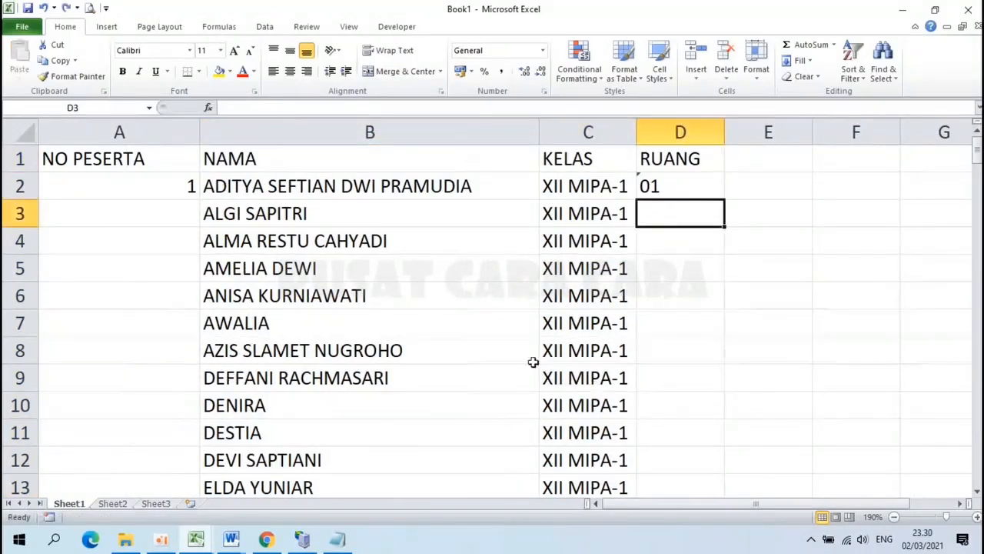
{"action": "scroll", "coordinate": [533, 362], "scroll_direction": "down", "scroll_amount": 2}
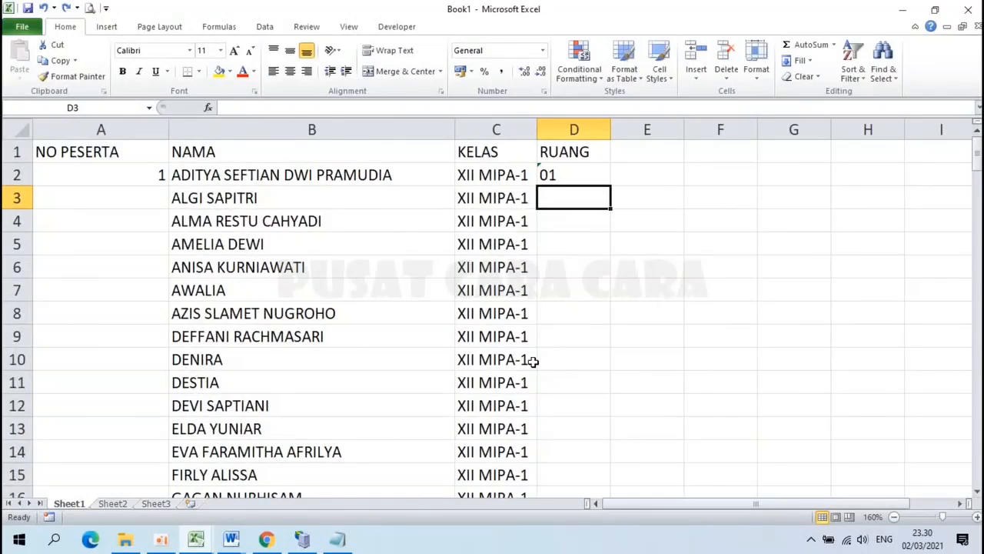
{"action": "left_click", "coordinate": [563, 174]}
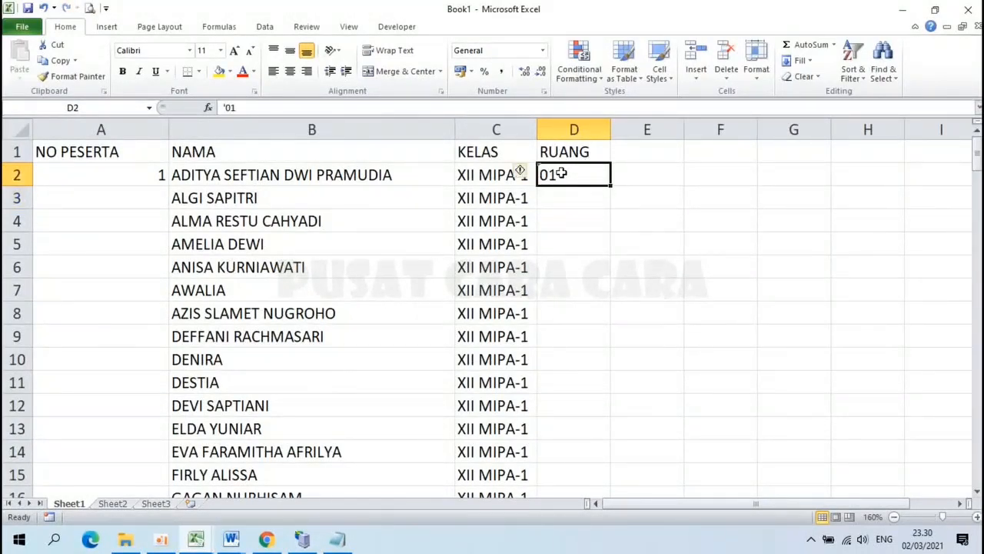
{"action": "key", "text": "ctrl+c"}
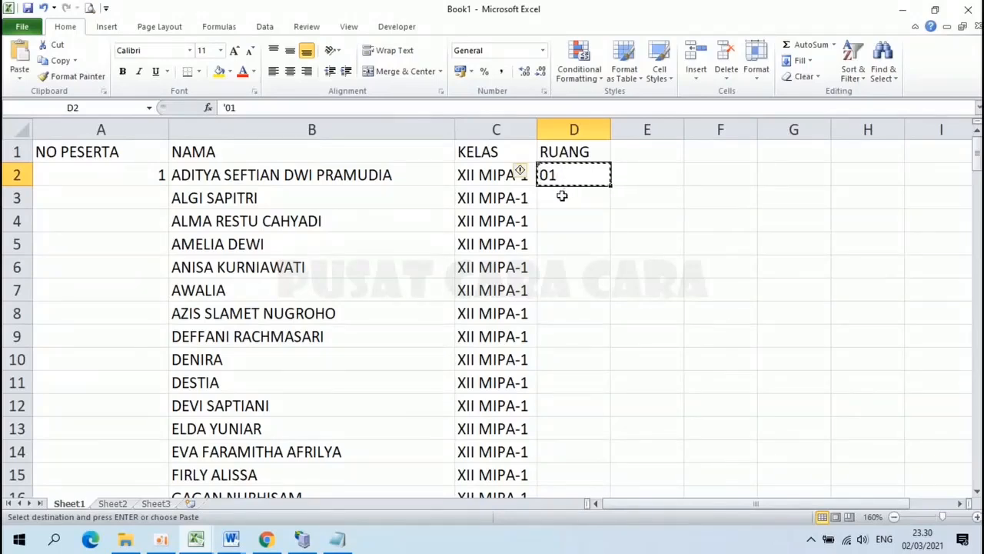
{"action": "left_click", "coordinate": [562, 196]}
{"action": "left_click_drag", "start_coordinate": [563, 196], "coordinate": [572, 493]}
{"action": "scroll", "coordinate": [572, 492], "scroll_direction": "down", "scroll_amount": 3}
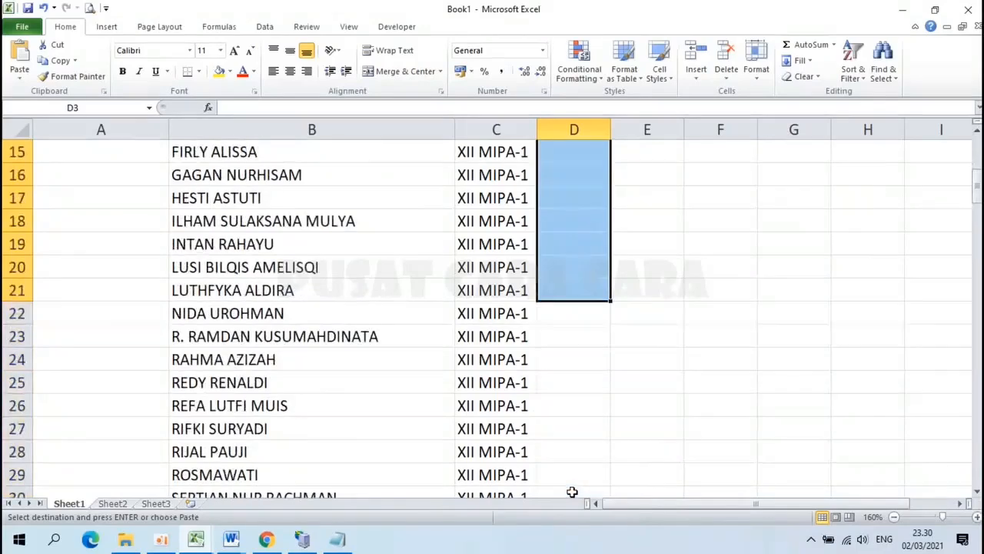
{"action": "key", "text": "Return"}
{"action": "scroll", "coordinate": [561, 395], "scroll_direction": "down", "scroll_amount": 4}
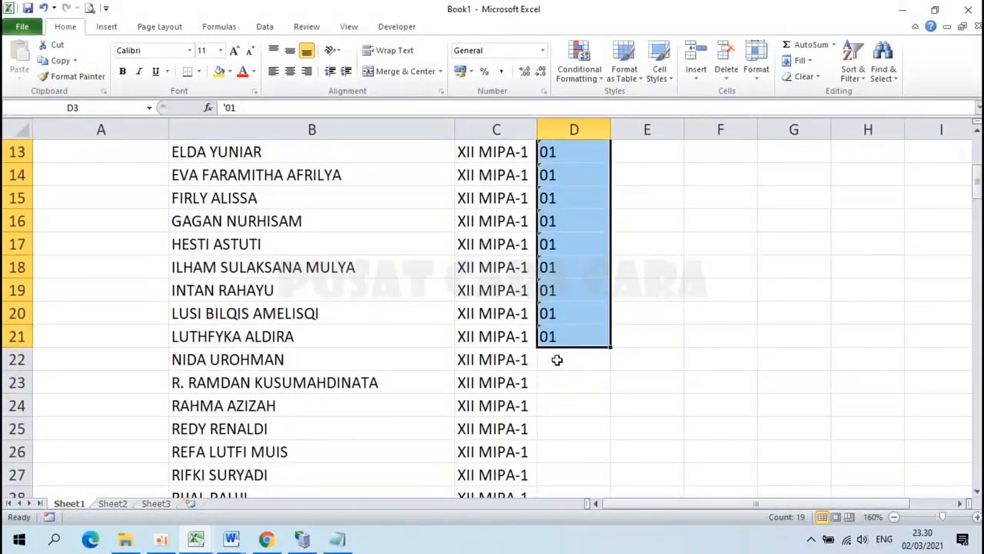
Step: Enter room number '02 as text in D22, using a leading apostrophe
{"action": "left_click", "coordinate": [557, 360]}
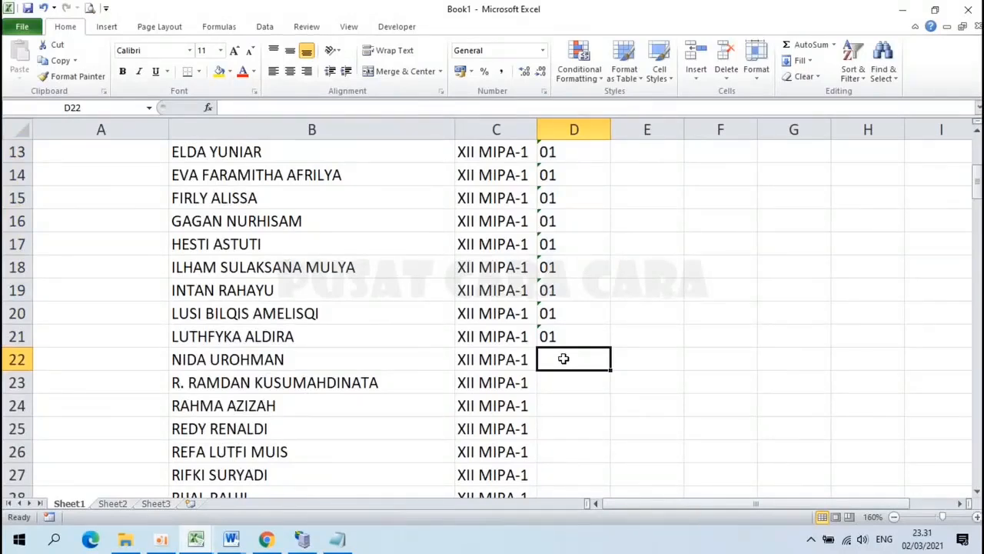
{"action": "type", "text": "'0"}
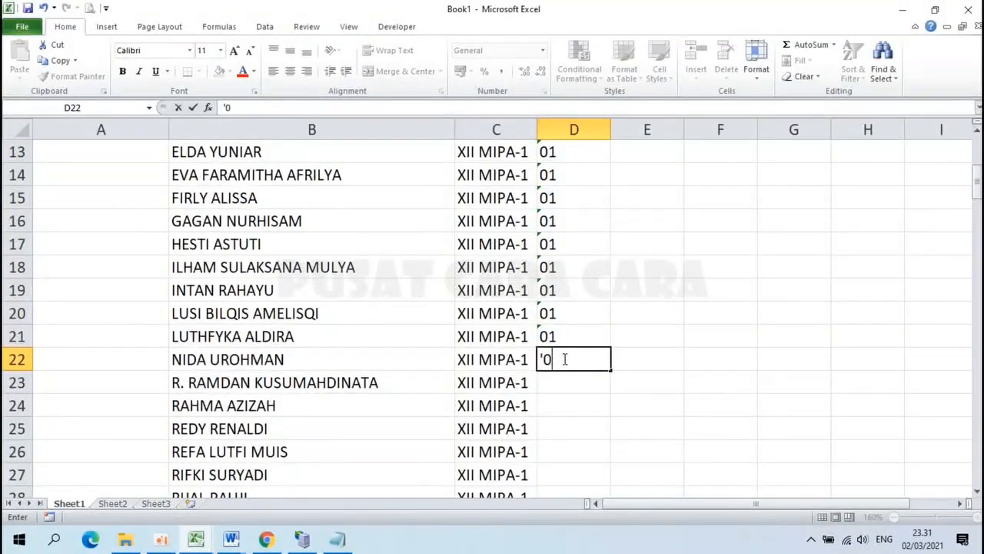
{"action": "type", "text": "2"}
{"action": "key", "text": "Return"}
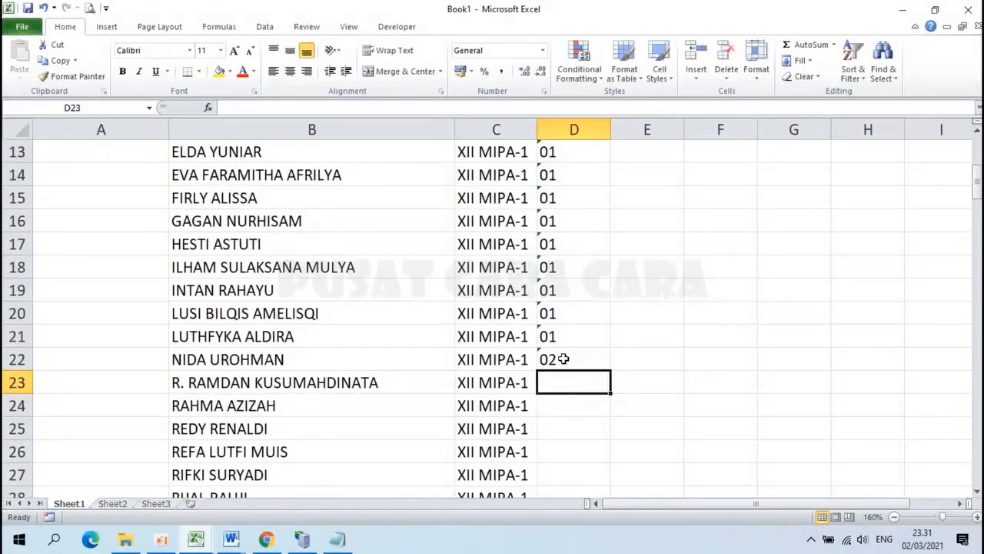
Step: Copy the room number 02 from D22 into D23:D41
{"action": "left_click", "coordinate": [564, 360]}
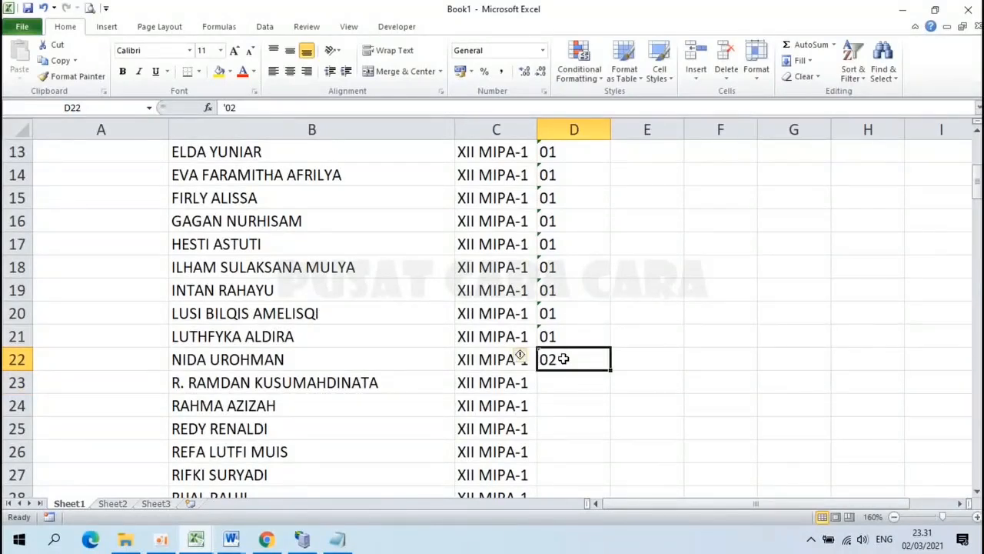
{"action": "key", "text": "ctrl+c"}
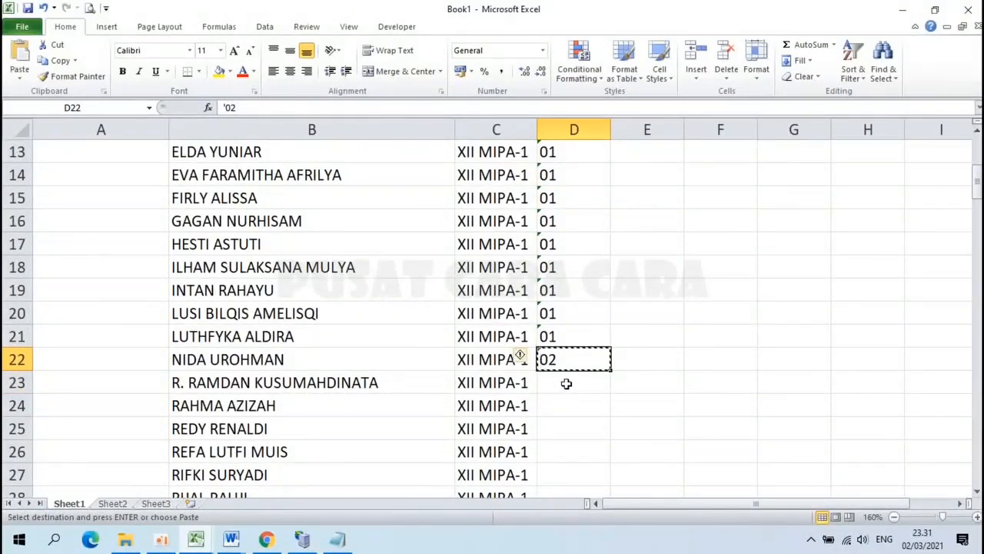
{"action": "left_click", "coordinate": [566, 383]}
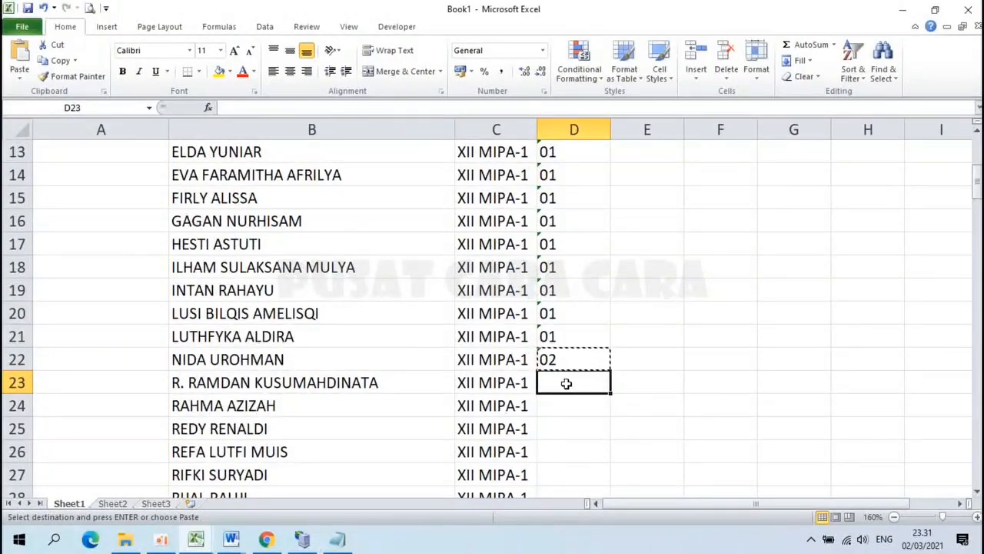
{"action": "key", "text": "shift+Down"}
{"action": "key", "text": "shift+Down"}
{"action": "key", "text": "shift+Down"}
{"action": "key", "text": "shift+Down"}
{"action": "key", "text": "shift+Down"}
{"action": "key", "text": "shift+Down"}
{"action": "key", "text": "shift+Down"}
{"action": "key", "text": "shift+Down"}
{"action": "key", "text": "shift+Down"}
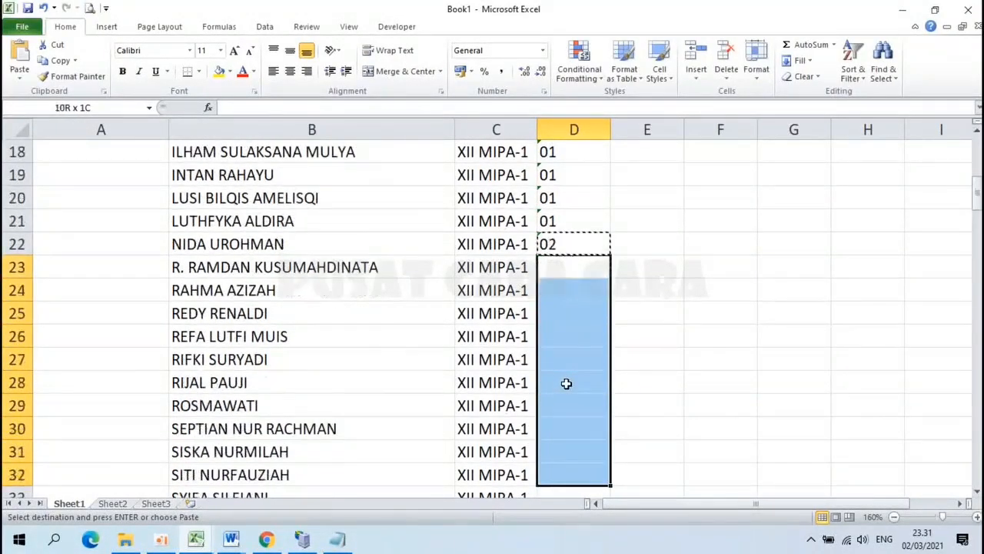
{"action": "key", "text": "shift+Down"}
{"action": "key", "text": "shift+Down"}
{"action": "key", "text": "shift+Down"}
{"action": "key", "text": "shift+Down"}
{"action": "key", "text": "shift+Down"}
{"action": "key", "text": "shift+Down"}
{"action": "key", "text": "shift+Down"}
{"action": "key", "text": "shift+Down"}
{"action": "key", "text": "shift+Down"}
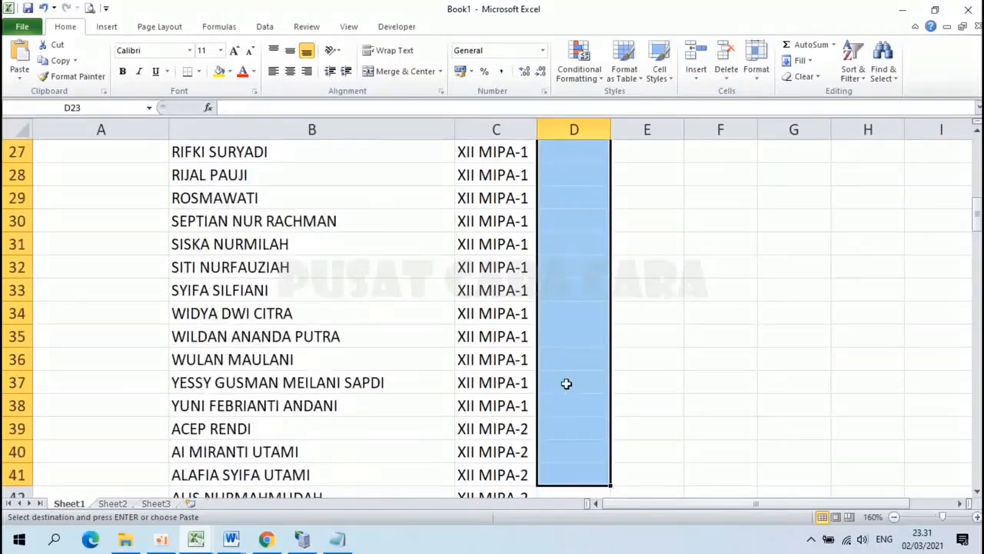
{"action": "key", "text": "Return"}
Step: Center the contents of the entire RUANG column horizontally
{"action": "scroll", "coordinate": [566, 383], "scroll_direction": "down", "scroll_amount": 6}
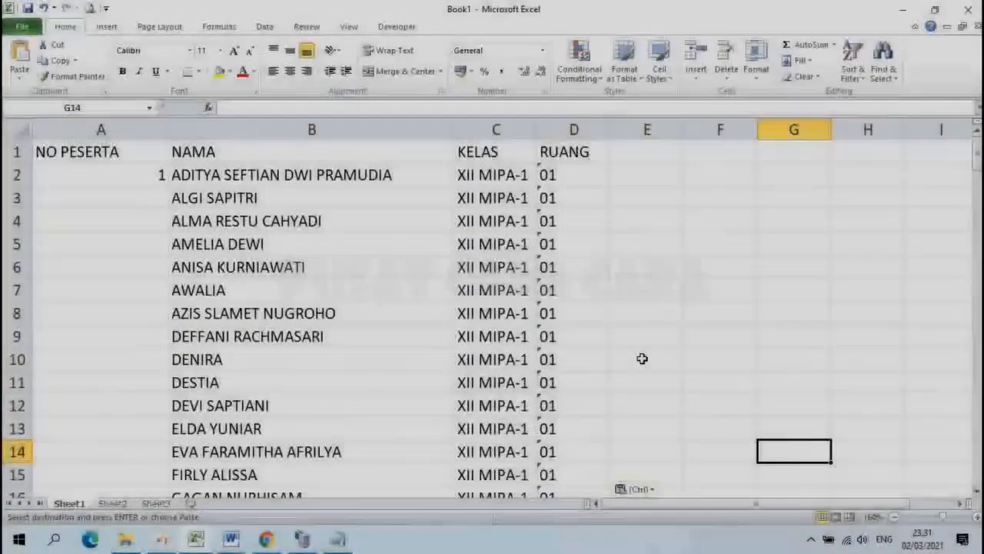
{"action": "scroll", "coordinate": [642, 358], "scroll_direction": "down", "scroll_amount": 8}
{"action": "scroll", "coordinate": [643, 359], "scroll_direction": "down", "scroll_amount": 6}
{"action": "scroll", "coordinate": [642, 358], "scroll_direction": "up", "scroll_amount": 14}
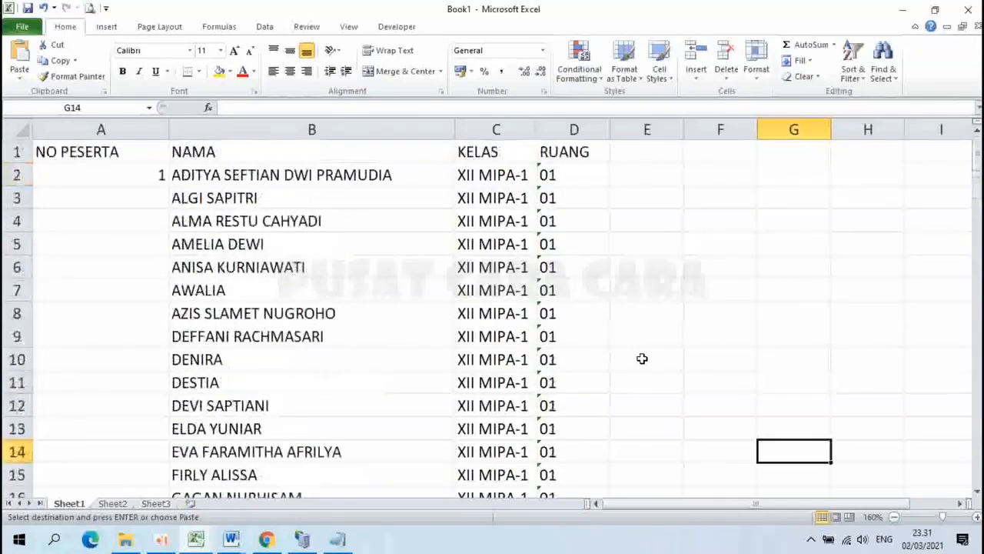
{"action": "left_click", "coordinate": [573, 131]}
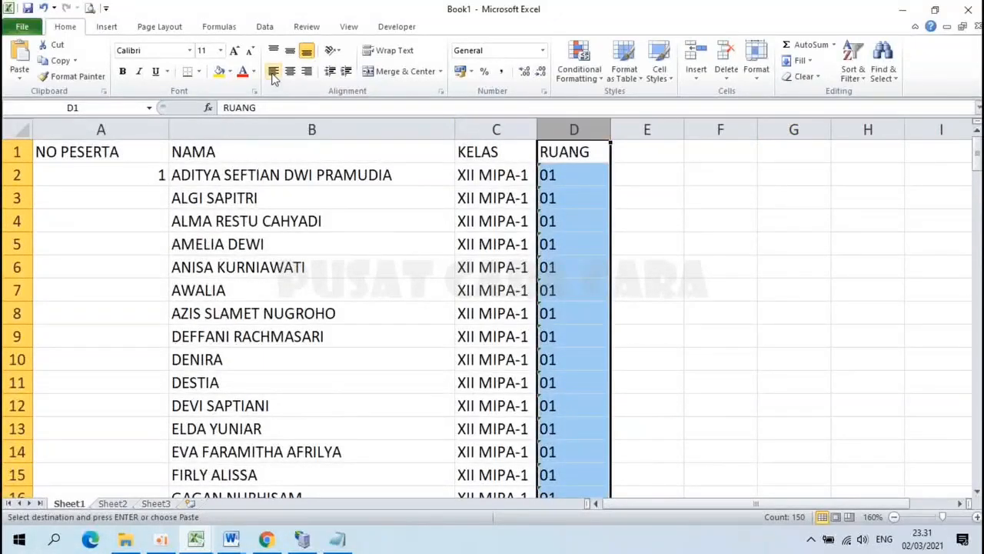
{"action": "left_click", "coordinate": [289, 71]}
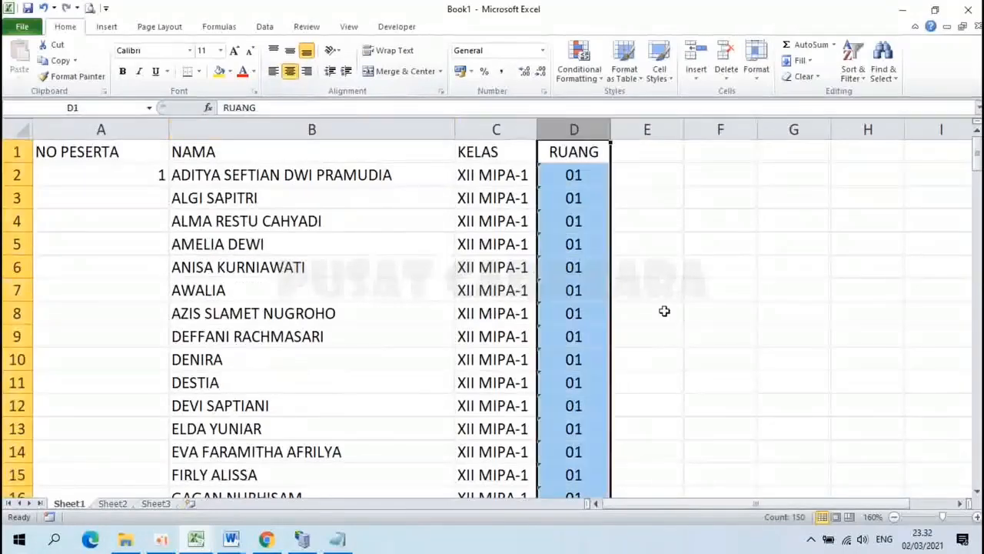
Step: Examine the participant number format in cell A2 of the CONTOH DATA workbook and return to Book1
{"action": "left_click", "coordinate": [126, 174]}
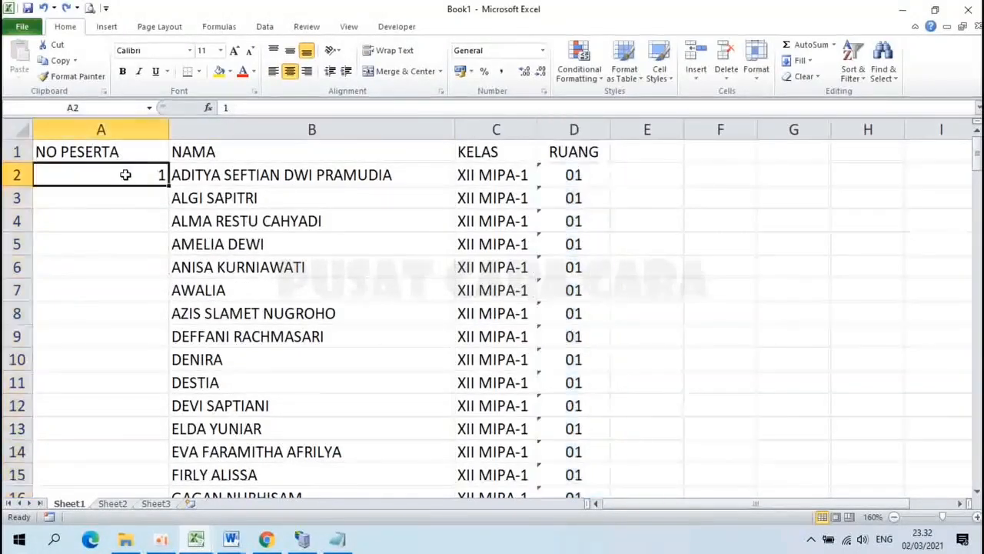
{"action": "mouse_move", "coordinate": [197, 539]}
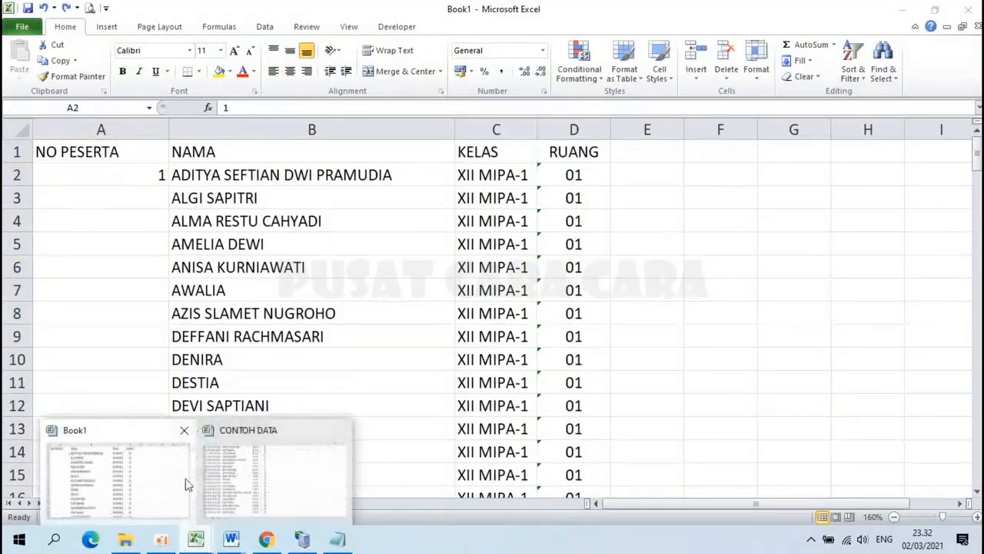
{"action": "left_click", "coordinate": [251, 457]}
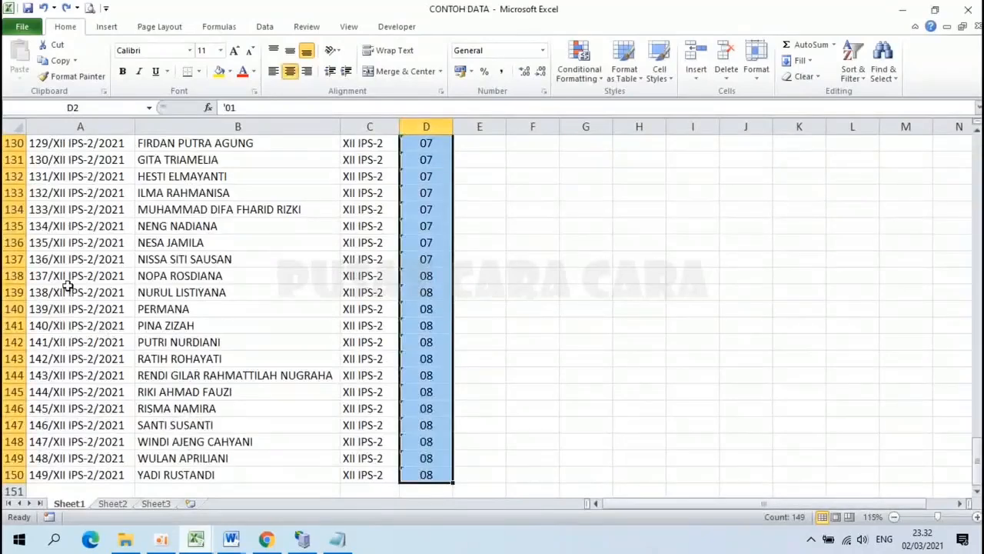
{"action": "key", "text": "ctrl+Home"}
{"action": "scroll", "coordinate": [66, 289], "scroll_direction": "up", "scroll_amount": 5, "text": "ctrl"}
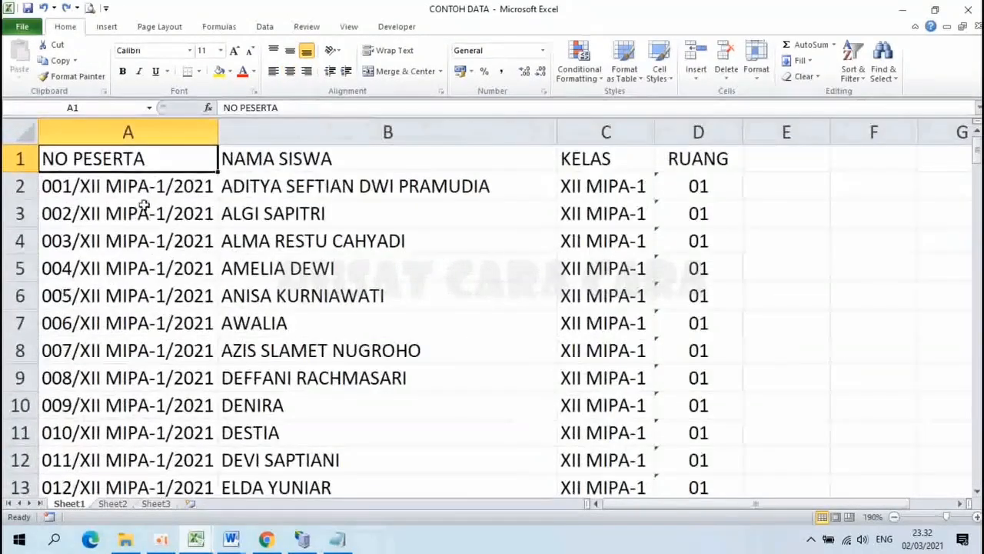
{"action": "left_click", "coordinate": [151, 192]}
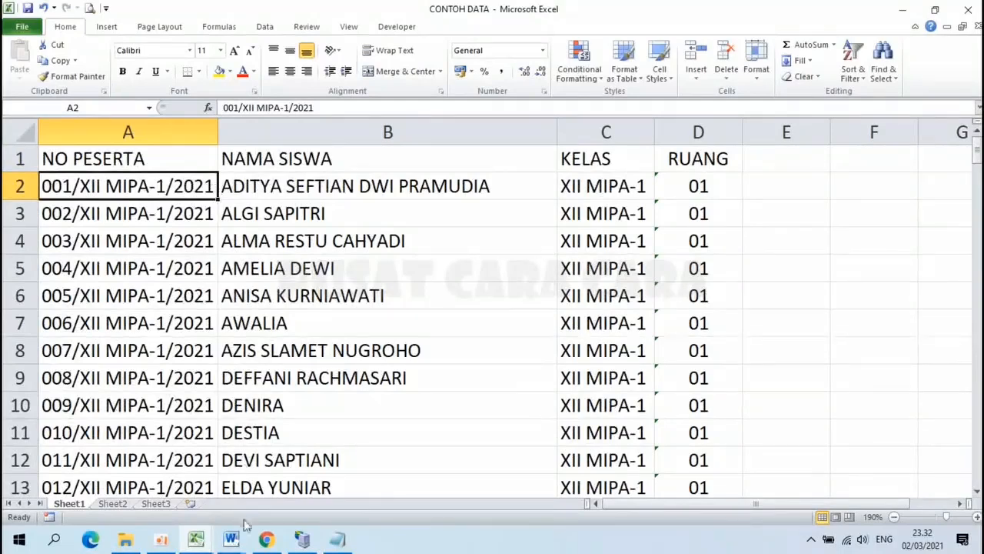
{"action": "left_click", "coordinate": [197, 542]}
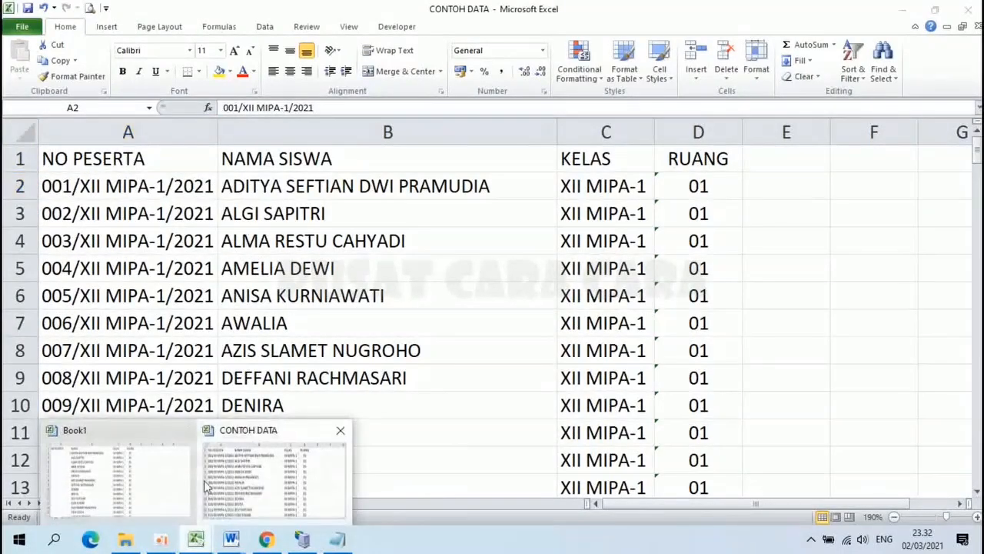
{"action": "left_click", "coordinate": [270, 473]}
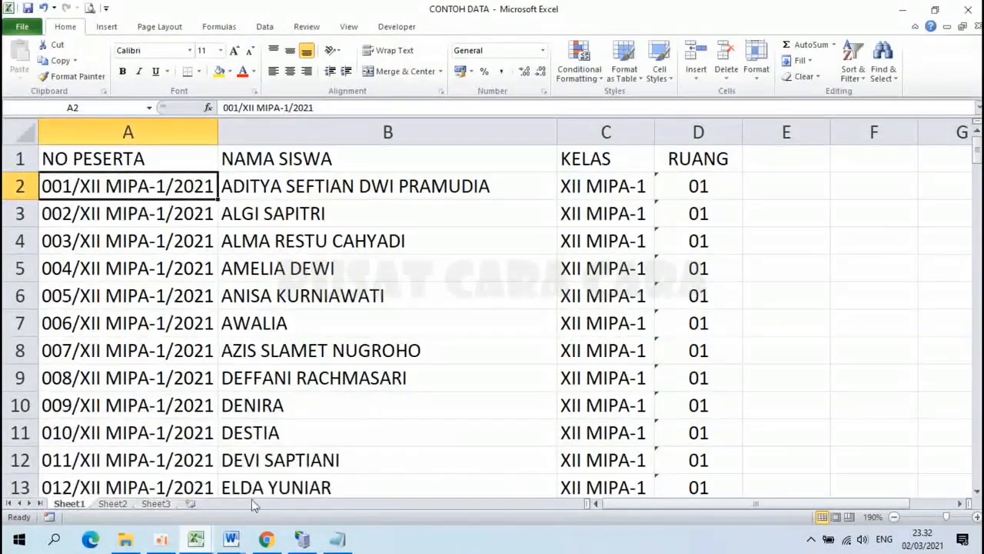
{"action": "left_click", "coordinate": [197, 540]}
{"action": "left_click", "coordinate": [157, 490]}
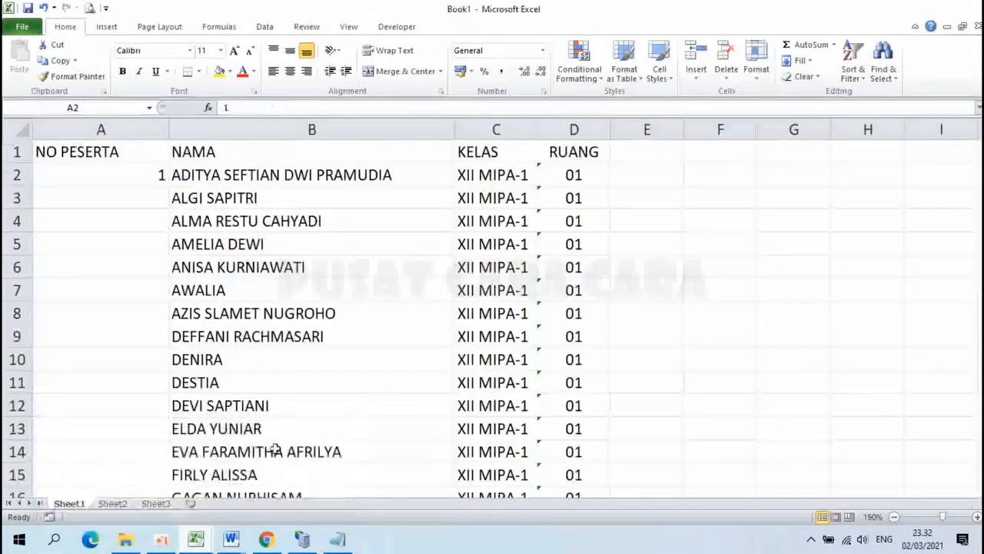
Step: Enter the sequence numbers '001 in F2 and '002 in F3 as text, using leading apostrophes
{"action": "left_click", "coordinate": [710, 175]}
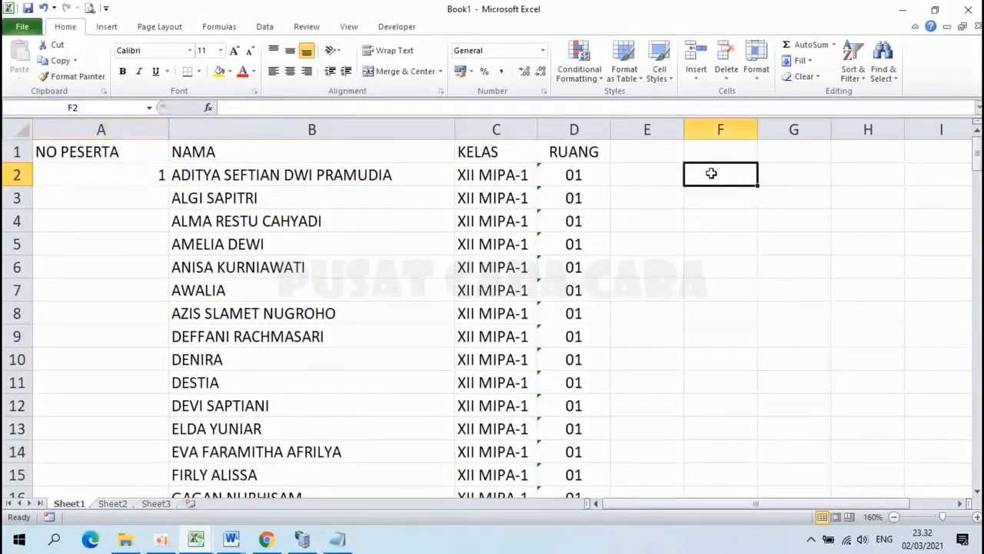
{"action": "type", "text": "'001"}
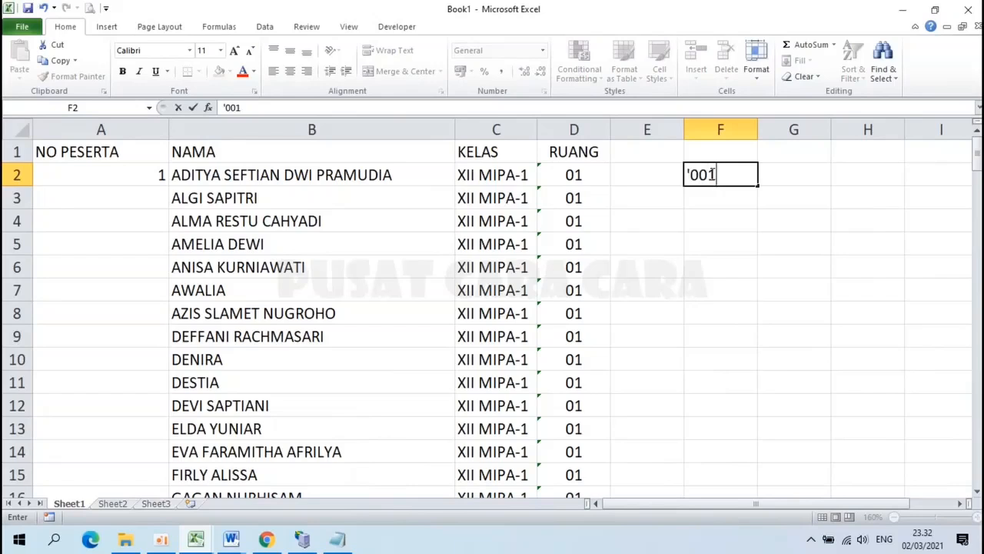
{"action": "key", "text": "Return"}
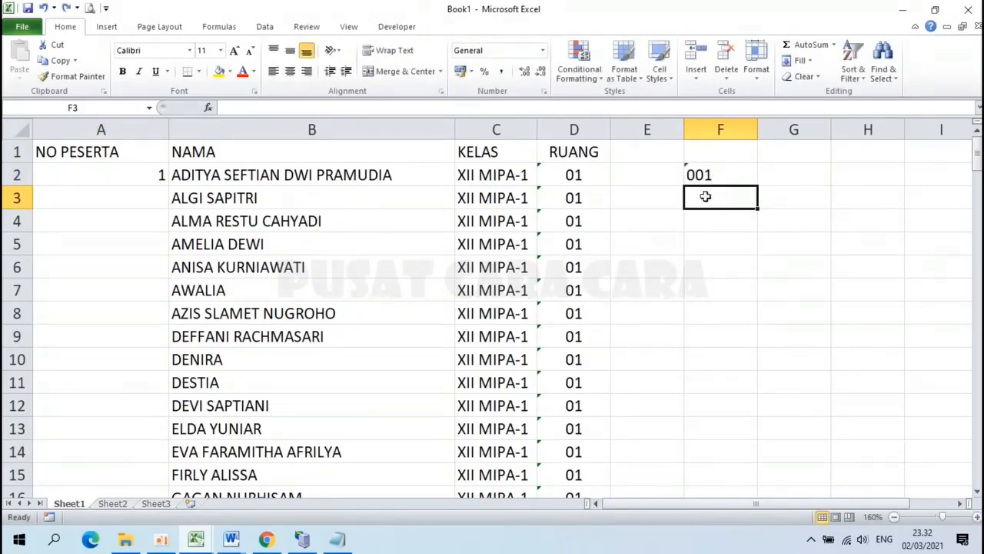
{"action": "type", "text": "'002"}
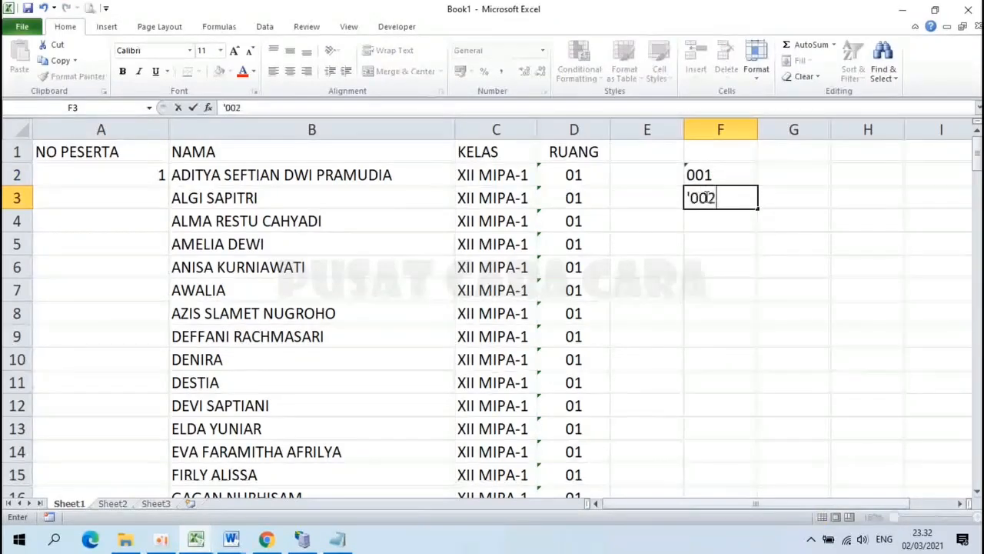
{"action": "key", "text": "Return"}
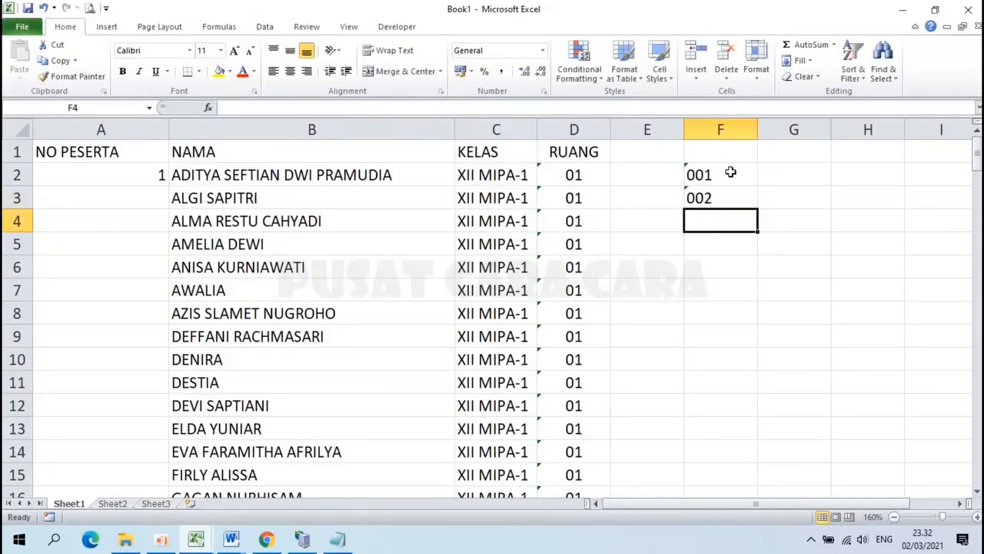
Step: Extend the 001, 002 number series from F2:F3 down to F150, the row of the last student
{"action": "left_click_drag", "start_coordinate": [730, 172], "coordinate": [731, 195]}
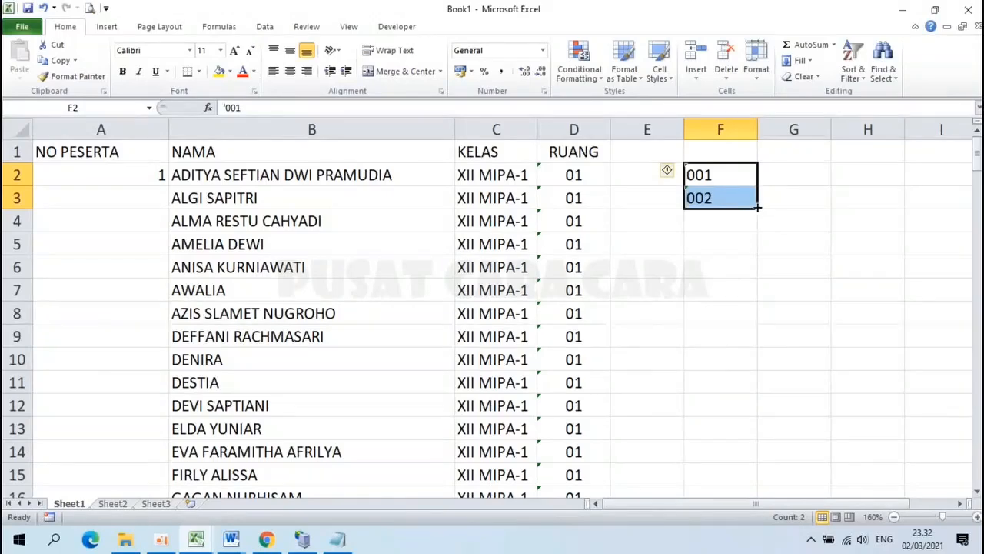
{"action": "left_click_drag", "start_coordinate": [758, 208], "coordinate": [742, 551]}
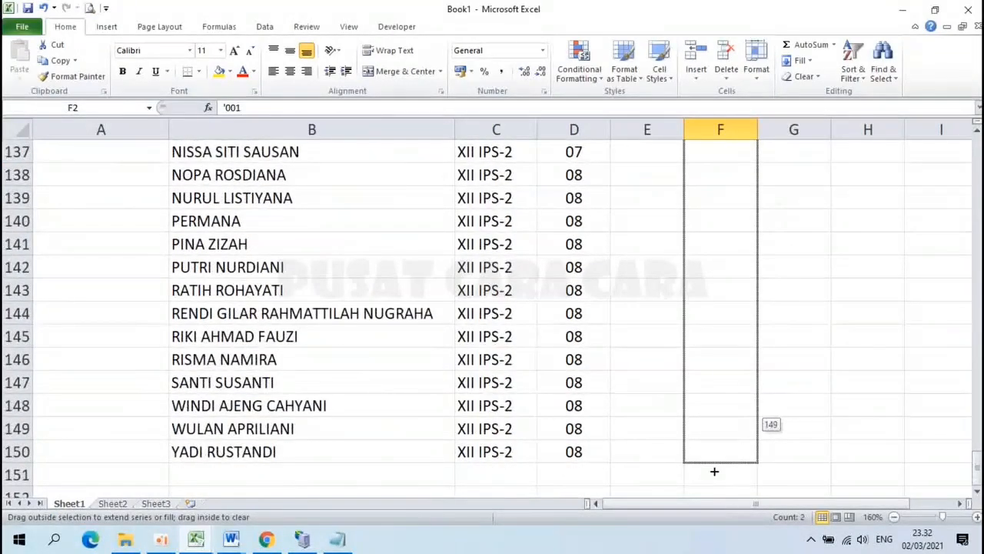
{"action": "left_click_drag", "start_coordinate": [713, 471], "coordinate": [713, 469]}
{"action": "scroll", "coordinate": [706, 351], "scroll_direction": "up", "scroll_amount": 20}
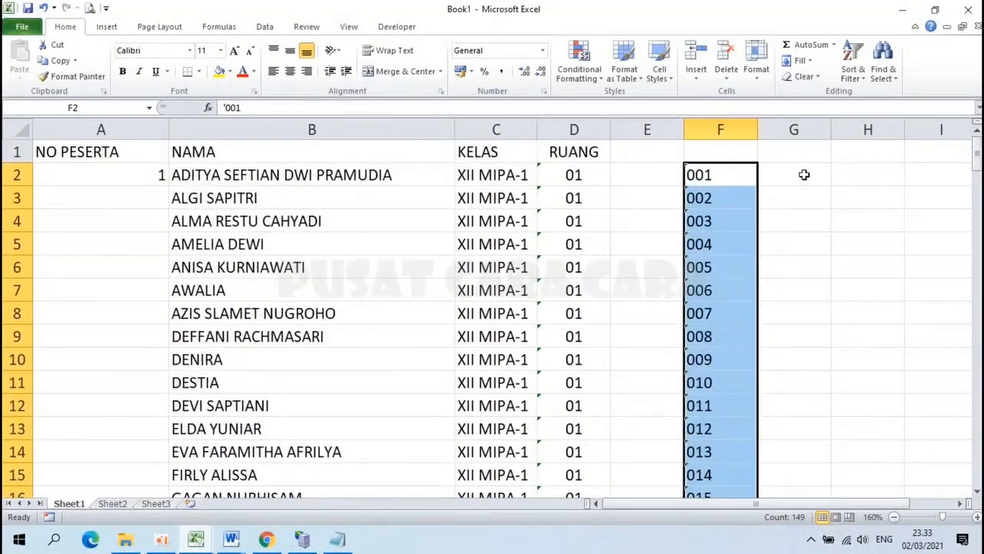
{"action": "left_click", "coordinate": [804, 174]}
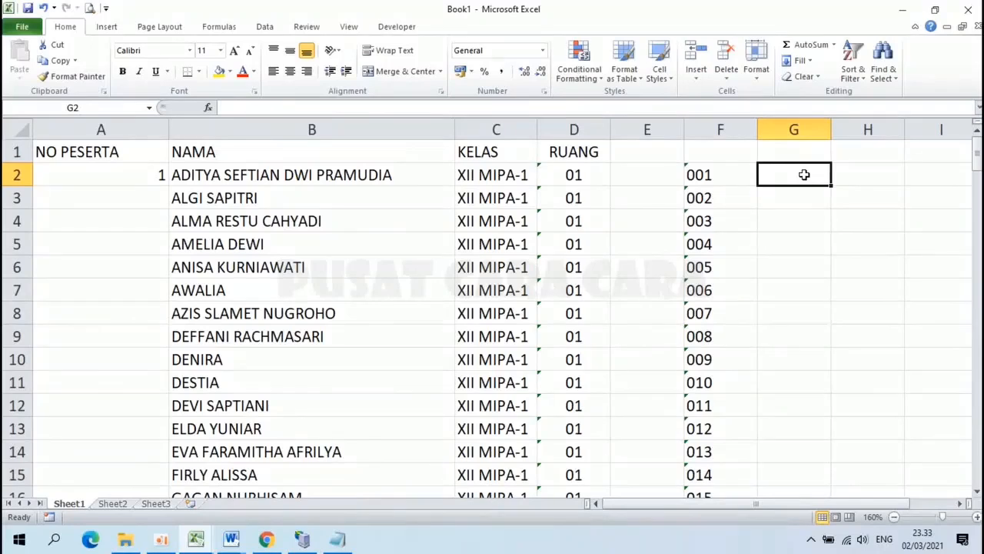
Step: Enter the formula =F2&"/"&C2&"/2021" in G2 to join the sequence number, class and year
{"action": "type", "text": "="}
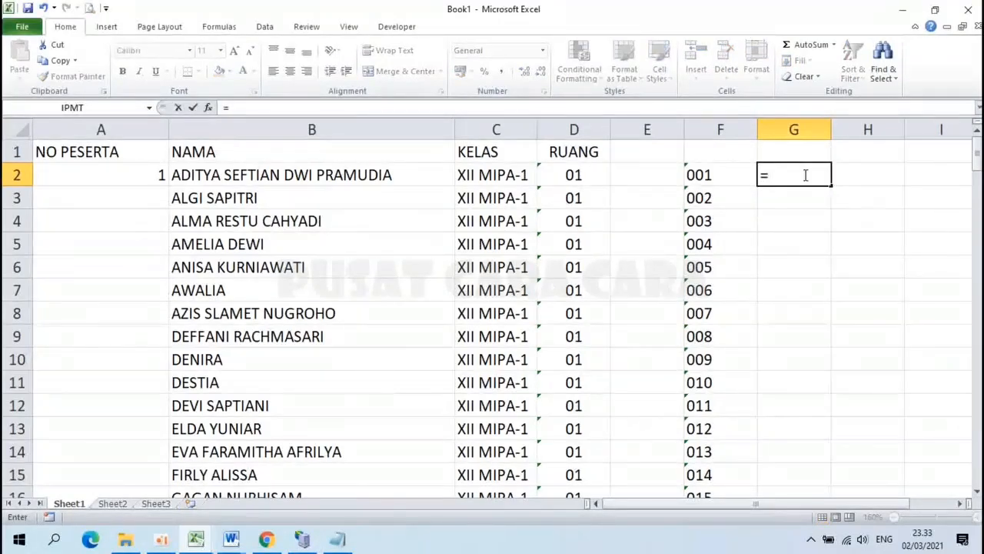
{"action": "left_click", "coordinate": [700, 175]}
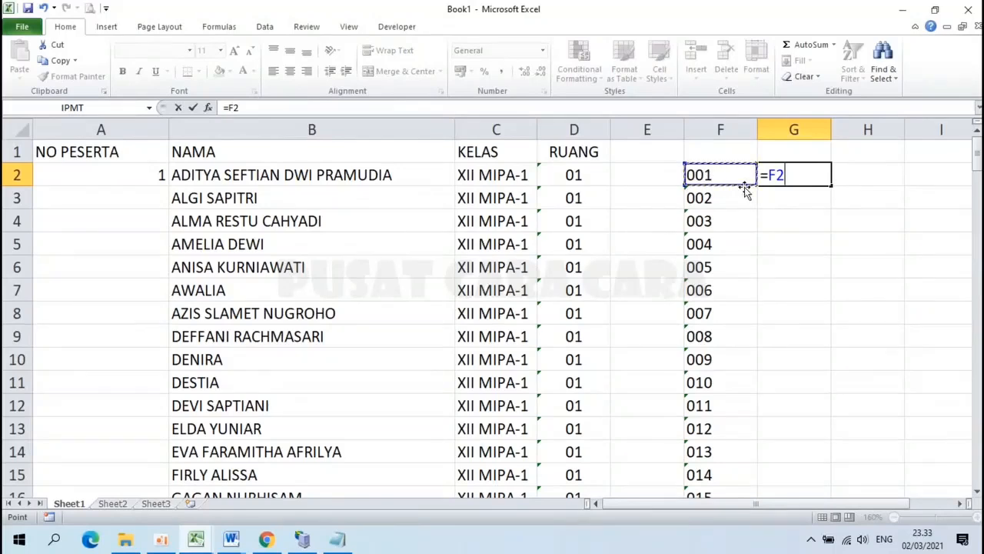
{"action": "type", "text": "&"}
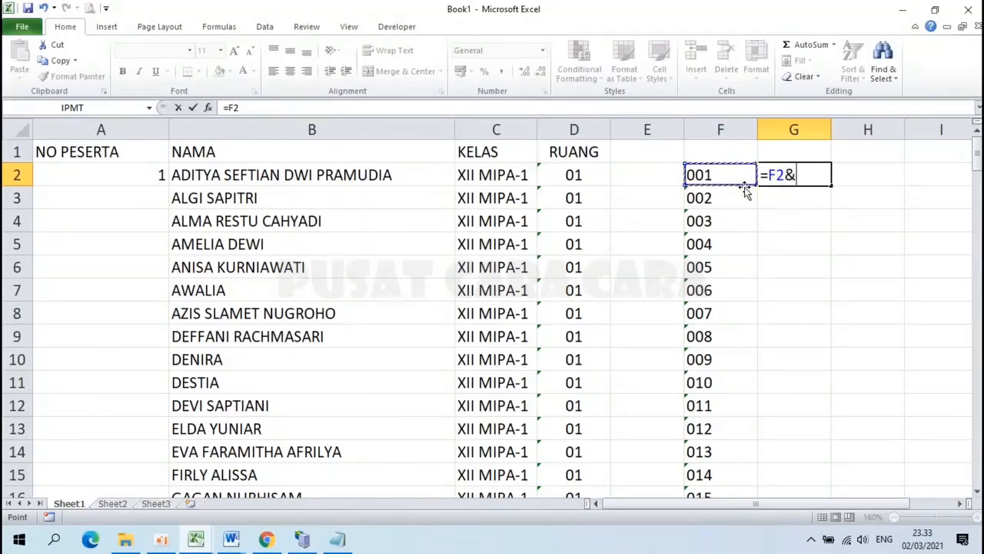
{"action": "type", "text": "\"/\""}
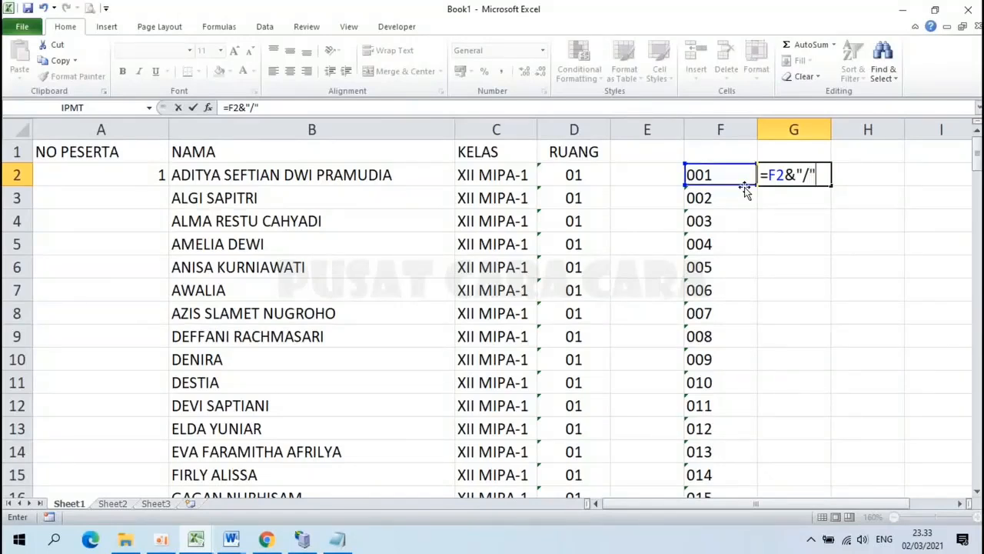
{"action": "type", "text": "&"}
{"action": "left_click", "coordinate": [493, 175]}
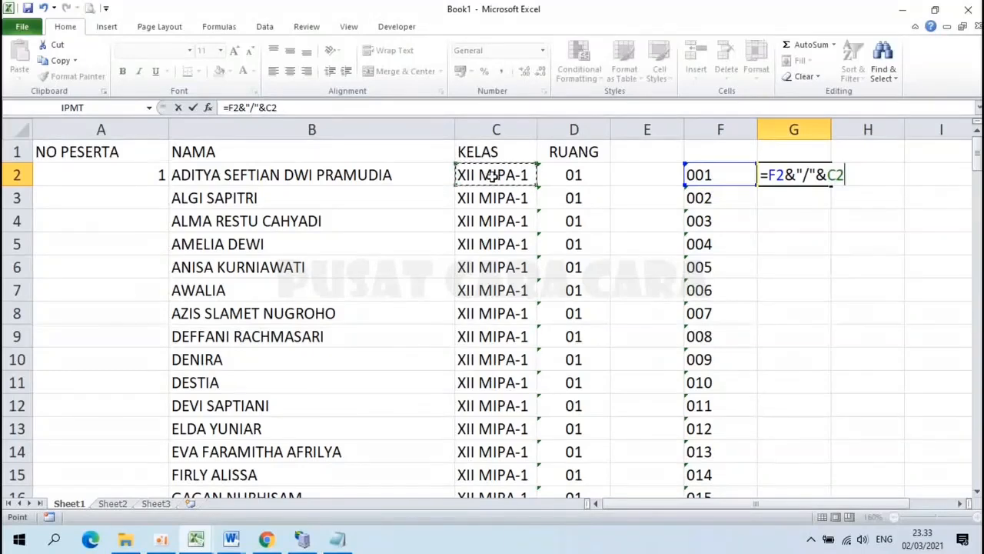
{"action": "type", "text": "&\"/"}
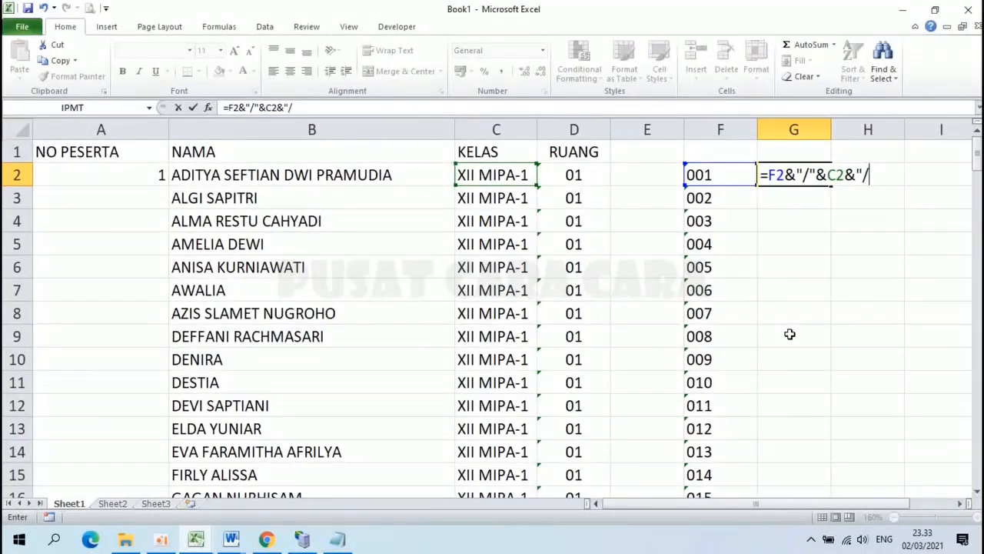
{"action": "type", "text": "2021\""}
{"action": "key", "text": "Return"}
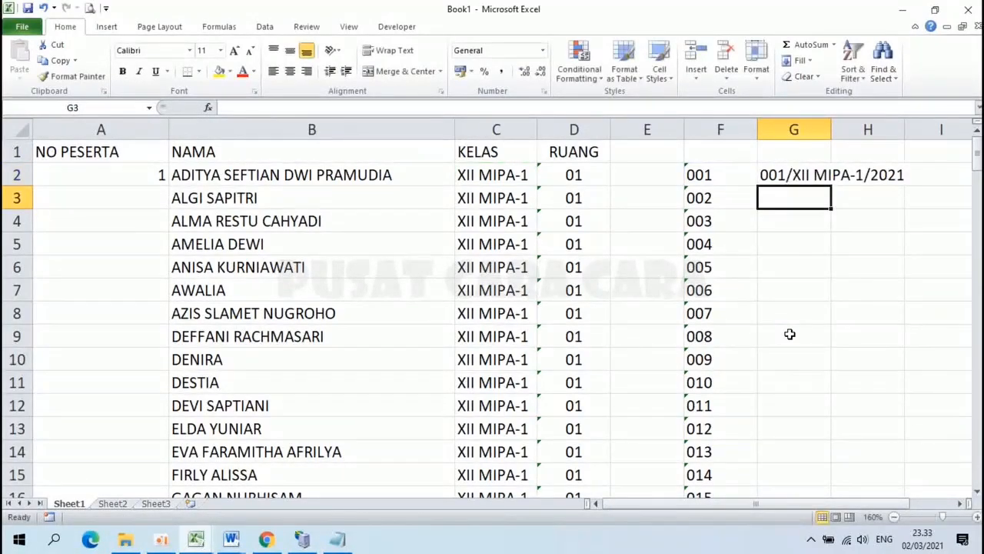
Step: Fill the G2 formula down column G to the last student row and check the generated participant numbers
{"action": "left_click", "coordinate": [805, 172]}
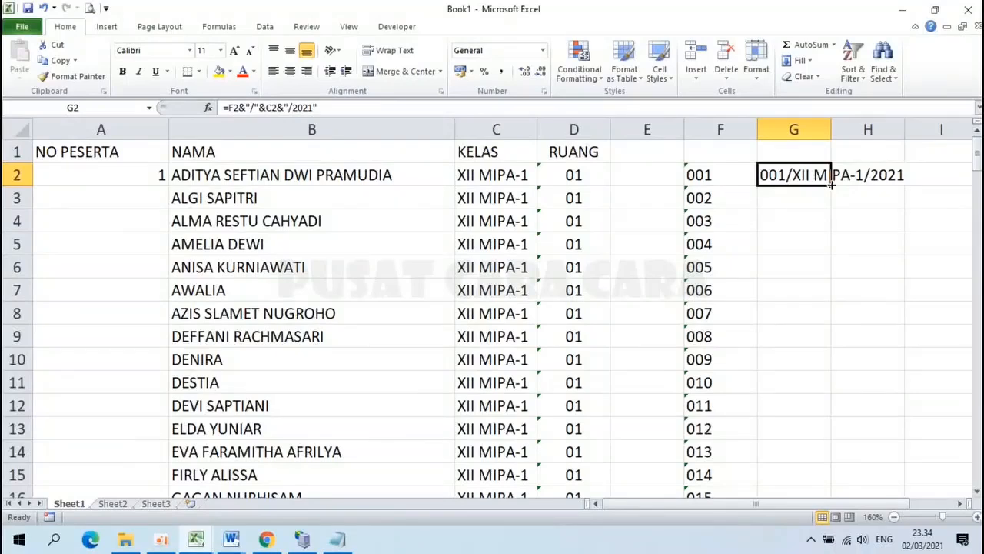
{"action": "double_click", "coordinate": [831, 184]}
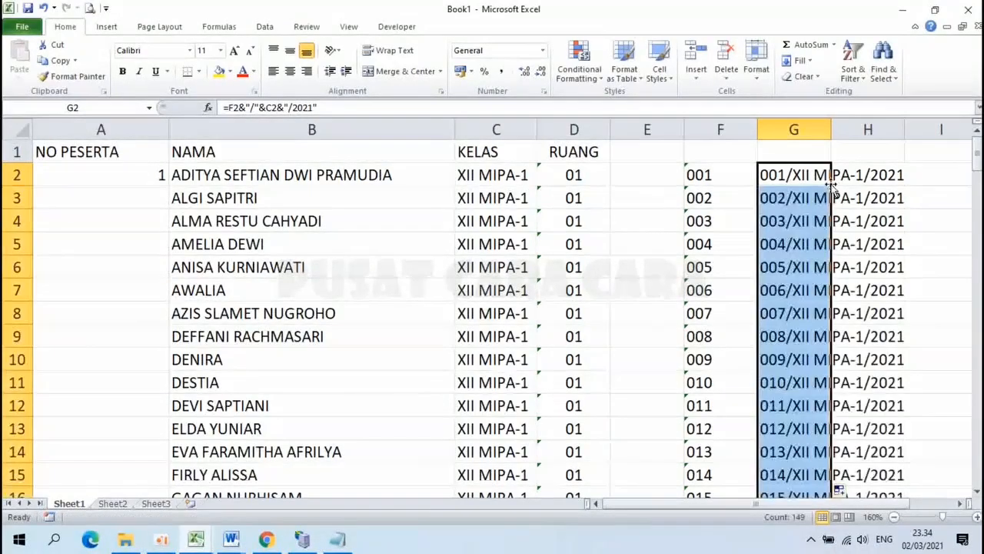
{"action": "scroll", "coordinate": [796, 331], "scroll_direction": "down", "scroll_amount": 8}
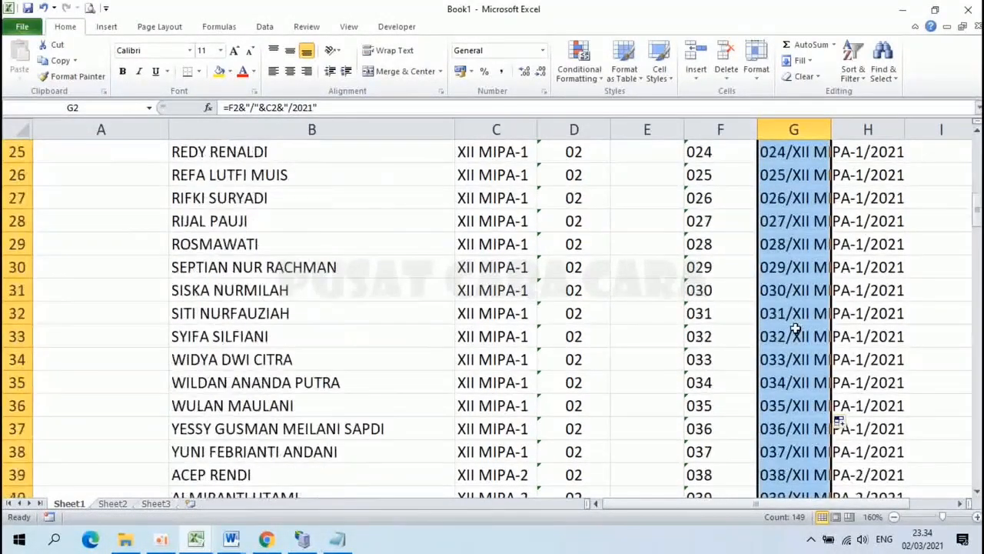
{"action": "scroll", "coordinate": [796, 330], "scroll_direction": "up", "scroll_amount": 8}
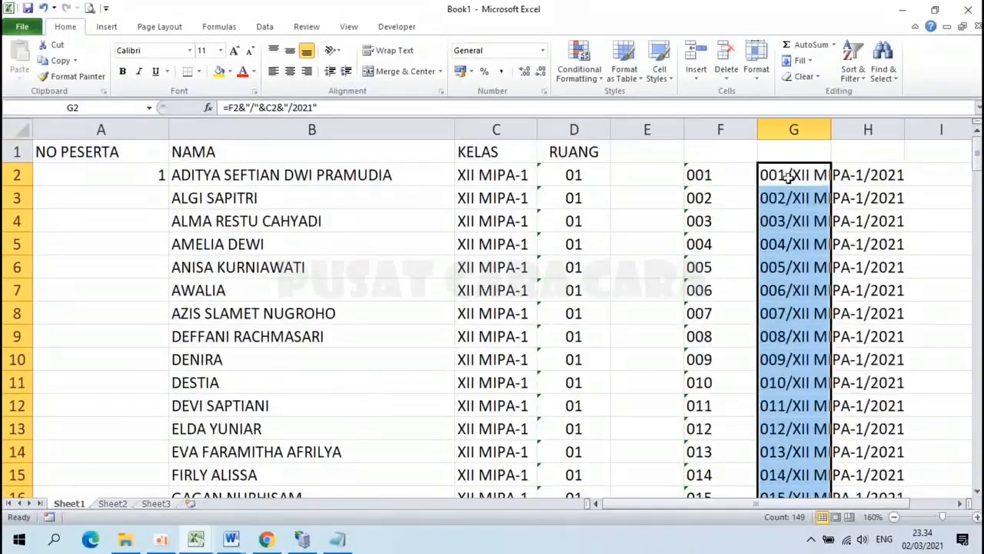
{"action": "scroll", "coordinate": [790, 176], "scroll_direction": "down", "scroll_amount": 20}
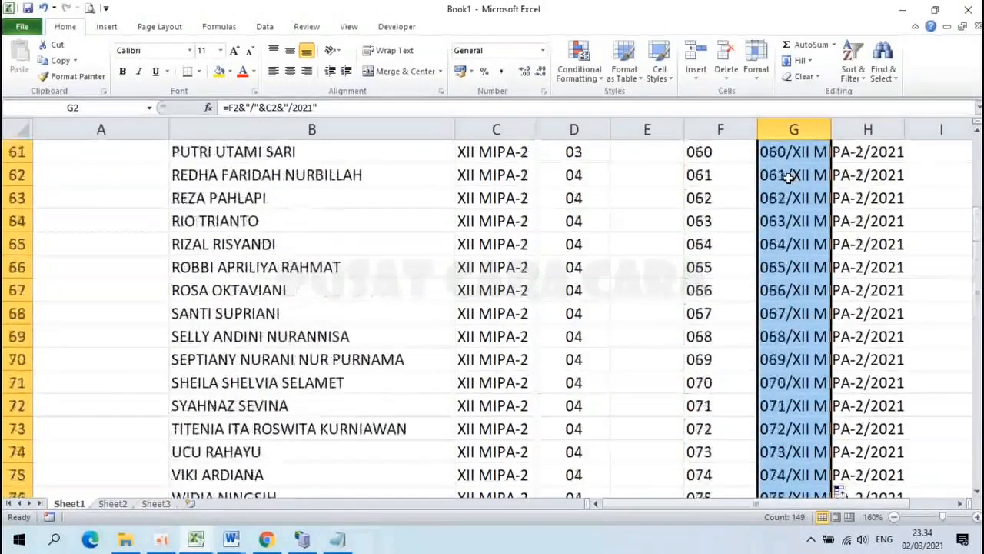
{"action": "scroll", "coordinate": [790, 176], "scroll_direction": "up", "scroll_amount": 20}
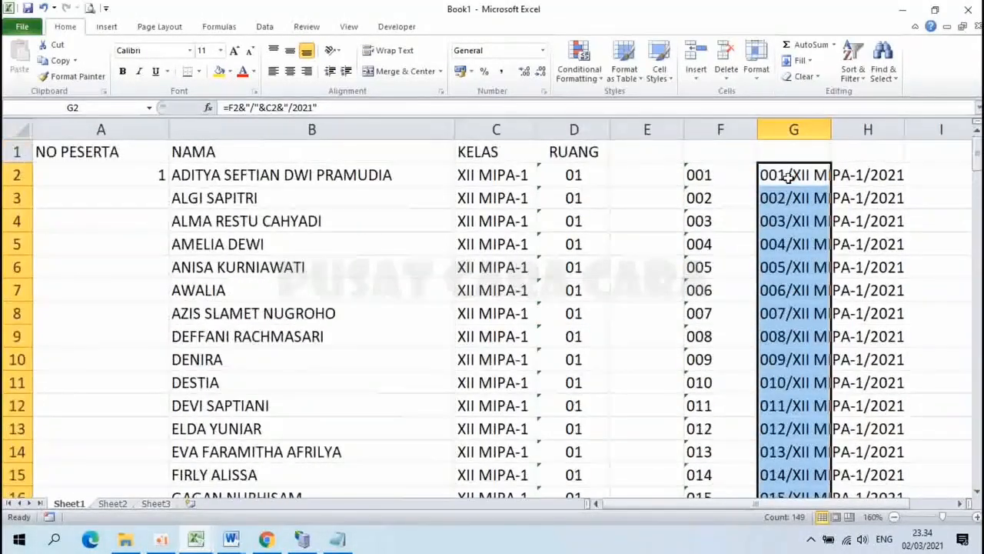
Step: Copy all the composed participant numbers from column G and paste them as values into NO PESERTA, starting at A2
{"action": "left_click", "coordinate": [790, 175]}
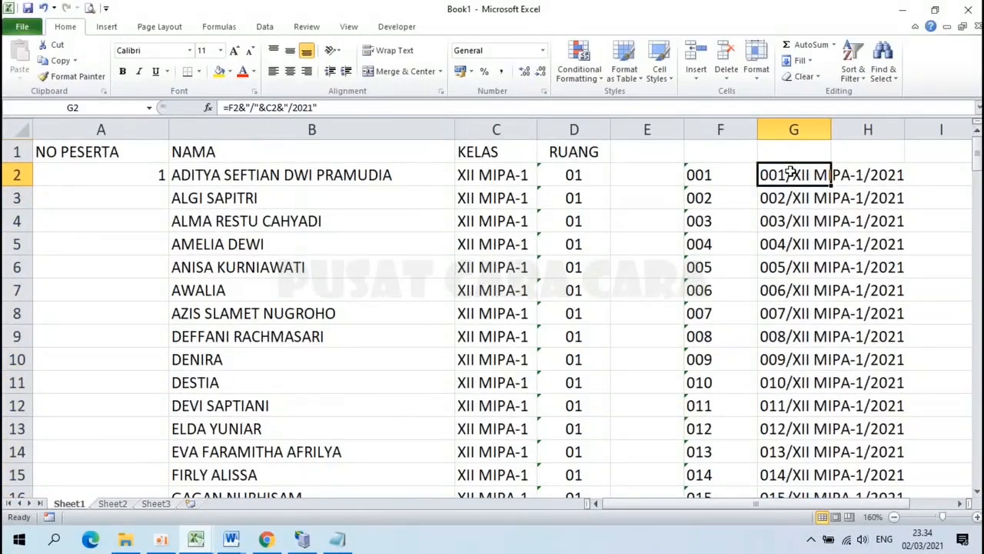
{"action": "key", "text": "ctrl+shift+Down"}
{"action": "scroll", "coordinate": [790, 175], "scroll_direction": "down", "scroll_amount": 2}
{"action": "scroll", "coordinate": [790, 175], "scroll_direction": "up", "scroll_amount": 17}
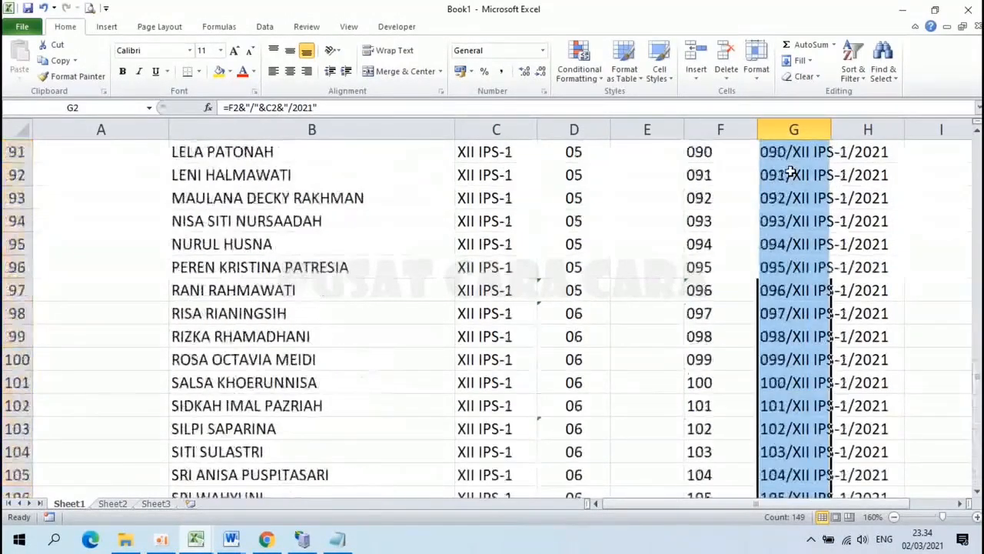
{"action": "scroll", "coordinate": [789, 176], "scroll_direction": "up", "scroll_amount": 20}
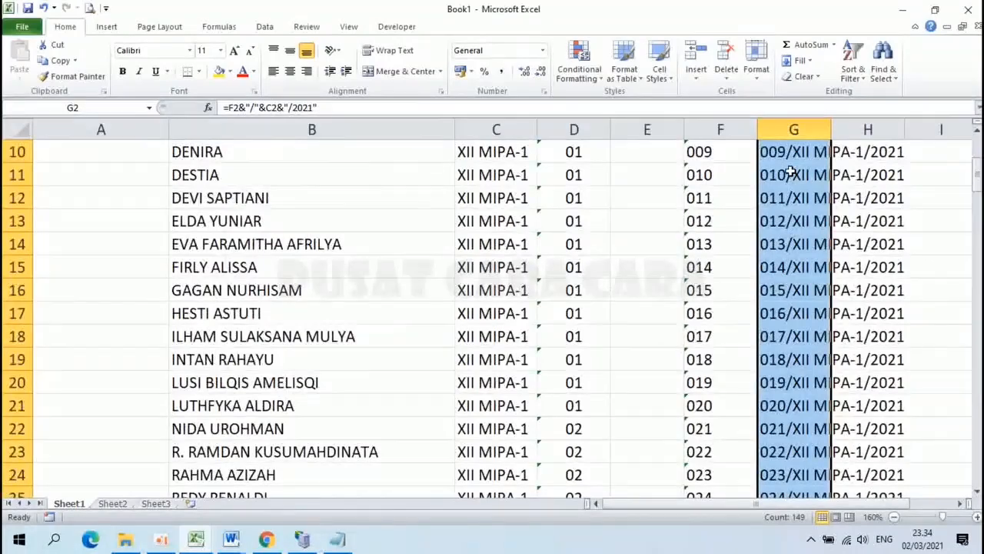
{"action": "key", "text": "ctrl+c"}
{"action": "scroll", "coordinate": [409, 255], "scroll_direction": "up", "scroll_amount": 3}
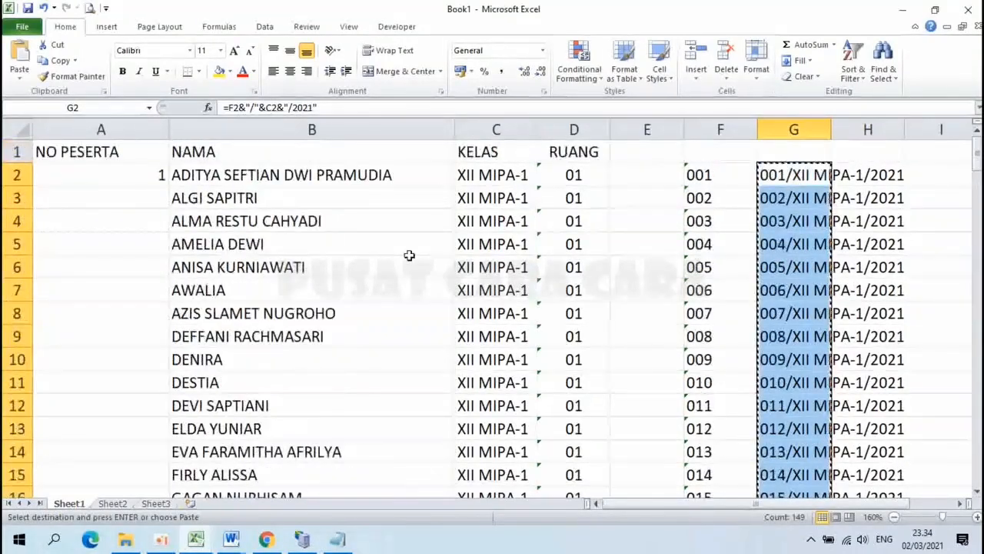
{"action": "right_click", "coordinate": [91, 175]}
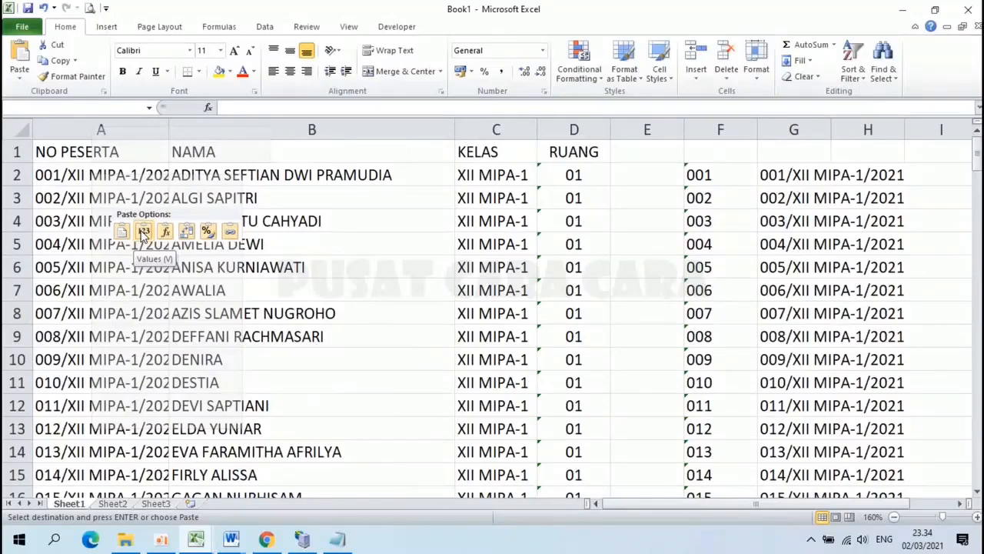
{"action": "left_click", "coordinate": [144, 233]}
{"action": "left_click", "coordinate": [20, 77]}
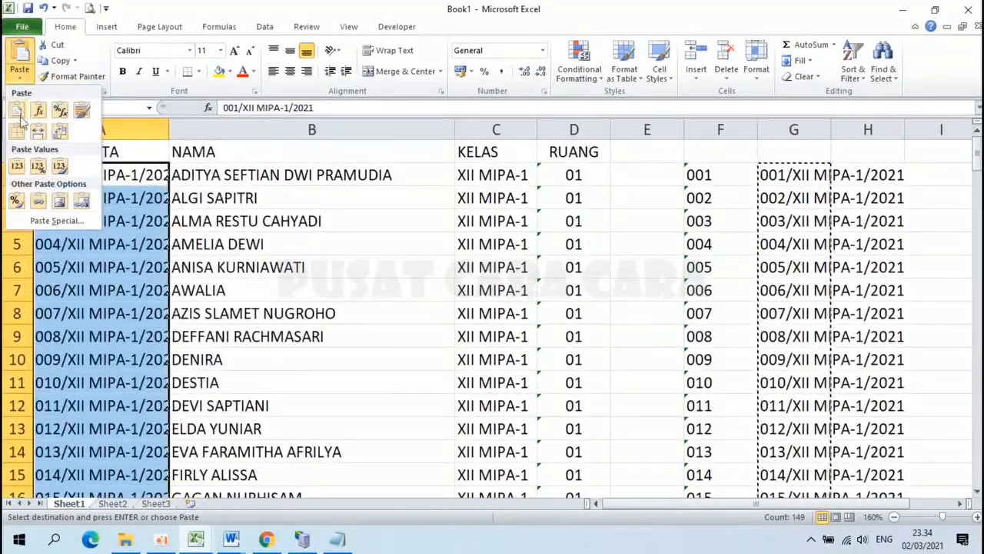
{"action": "left_click", "coordinate": [17, 165]}
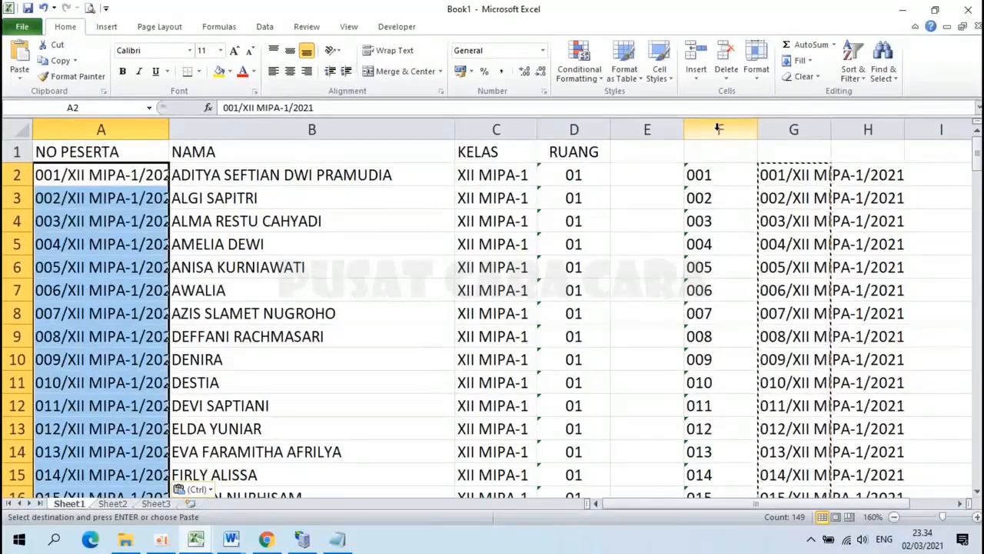
Step: Delete the helper columns F and G and widen column A until the full participant numbers fit
{"action": "left_click_drag", "start_coordinate": [719, 129], "coordinate": [794, 130]}
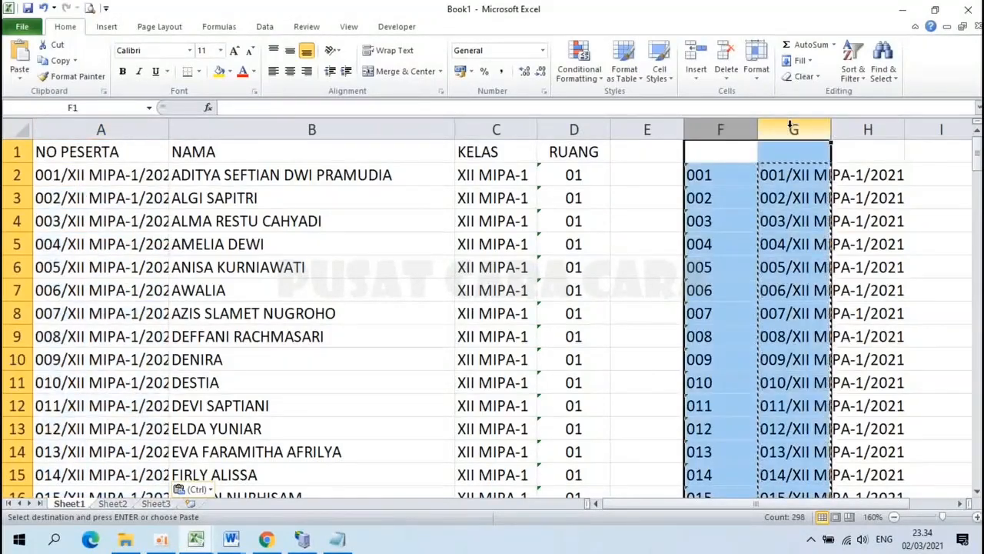
{"action": "right_click", "coordinate": [793, 129]}
{"action": "left_click", "coordinate": [827, 238]}
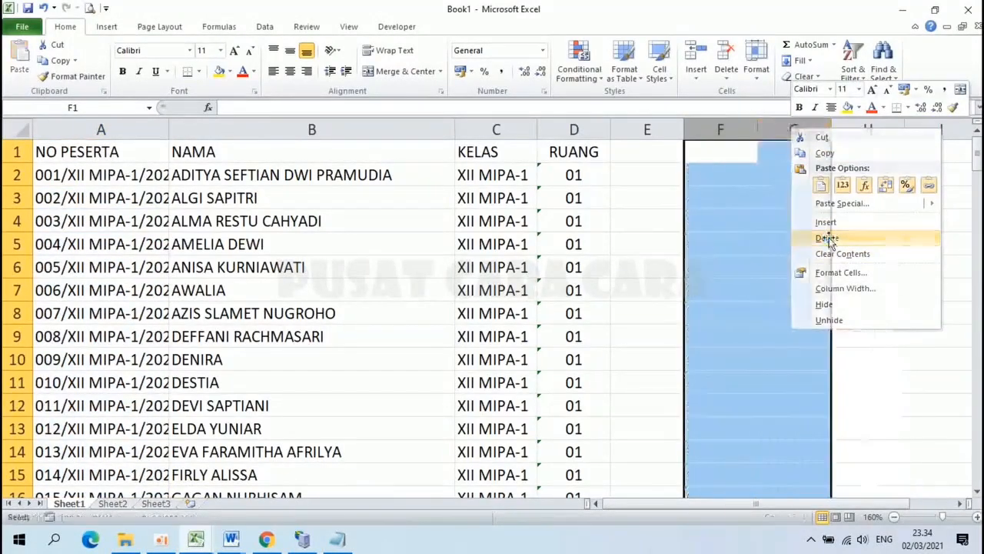
{"action": "left_click_drag", "start_coordinate": [169, 129], "coordinate": [190, 132]}
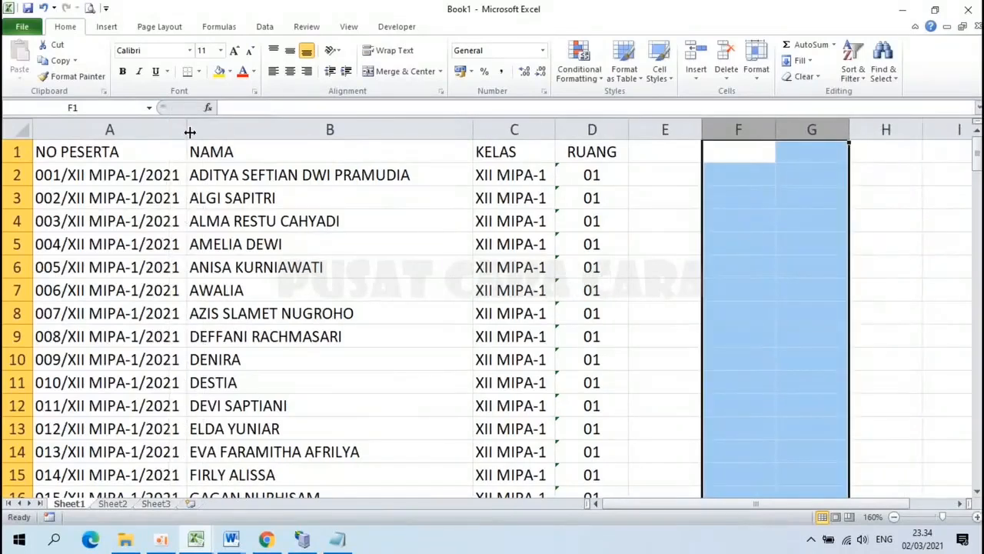
Step: Make the header cells A1:D1 bold and center them horizontally
{"action": "left_click", "coordinate": [67, 149]}
{"action": "left_click", "coordinate": [286, 160]}
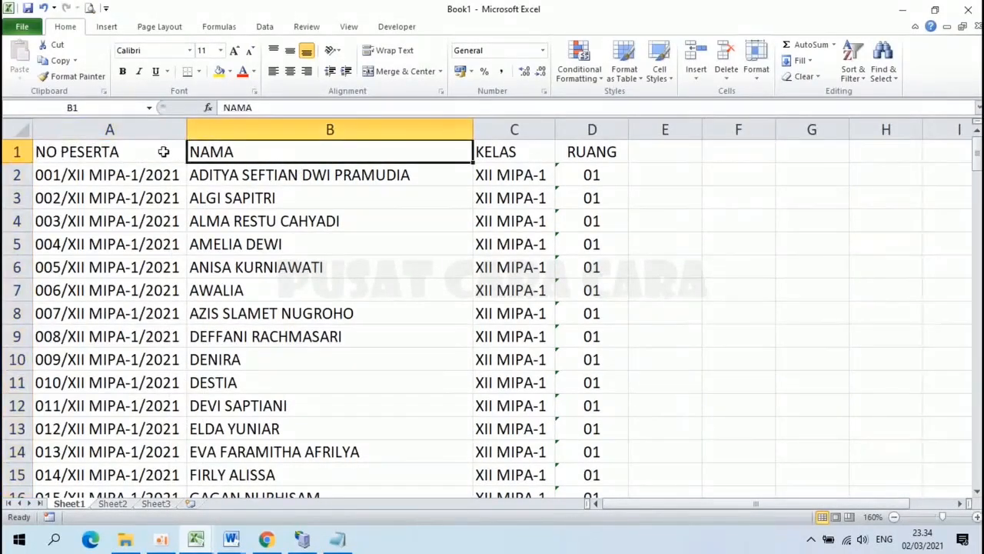
{"action": "left_click_drag", "start_coordinate": [161, 151], "coordinate": [573, 152]}
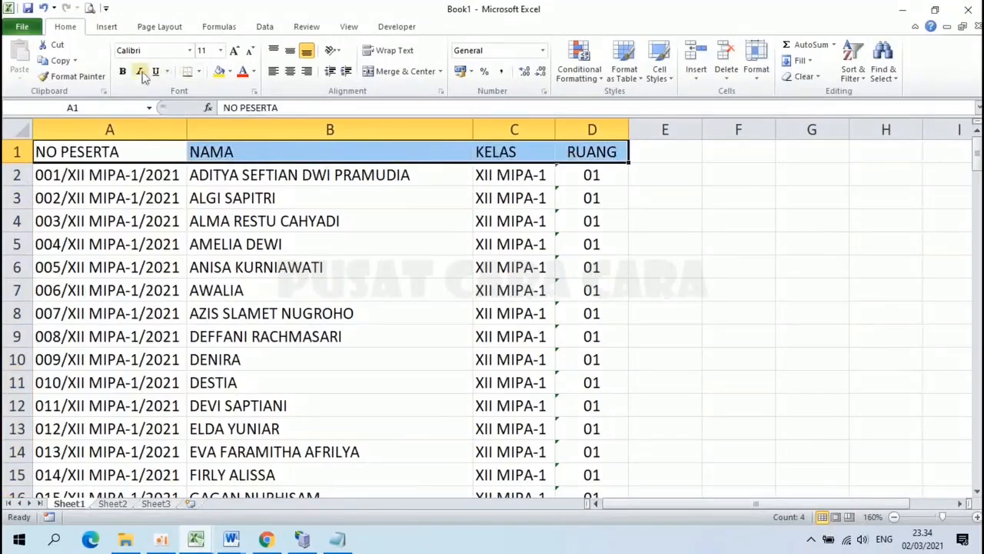
{"action": "left_click", "coordinate": [122, 71]}
{"action": "left_click", "coordinate": [290, 71]}
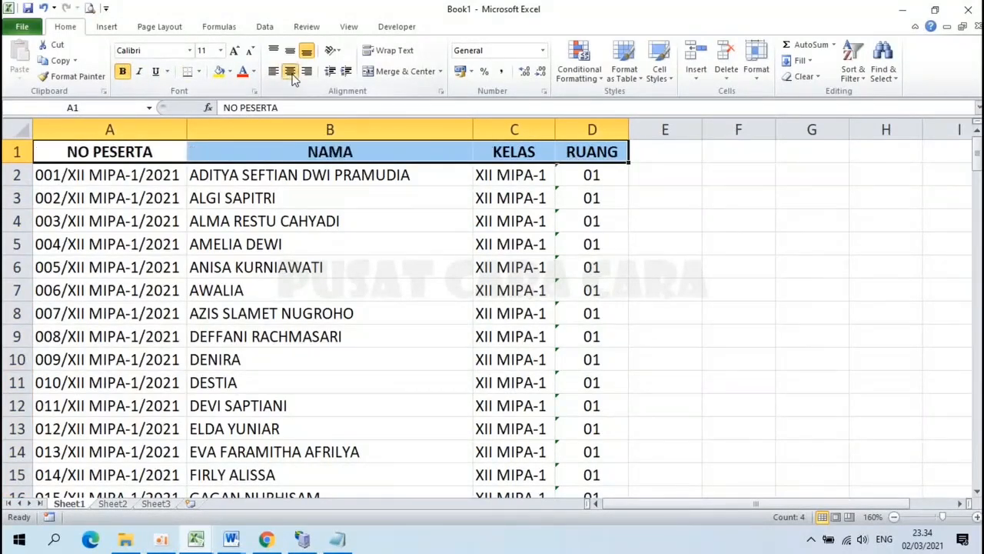
{"action": "left_click", "coordinate": [231, 237]}
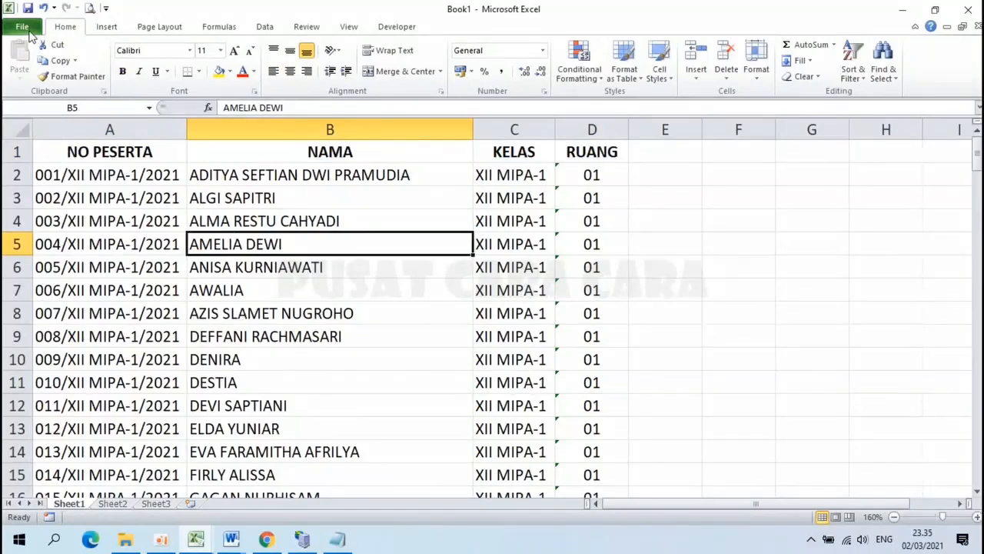
Step: Save the workbook as DATA PESERTA UJIAN in the Upload Youtube folder and close the open Excel workbooks
{"action": "left_click", "coordinate": [22, 26]}
{"action": "left_click", "coordinate": [48, 66]}
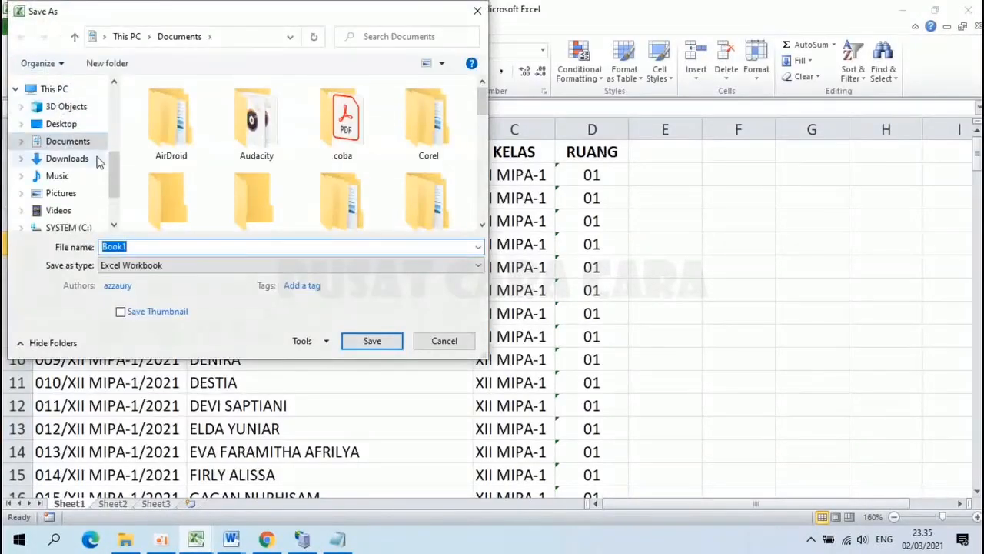
{"action": "scroll", "coordinate": [99, 161], "scroll_direction": "up", "scroll_amount": 5}
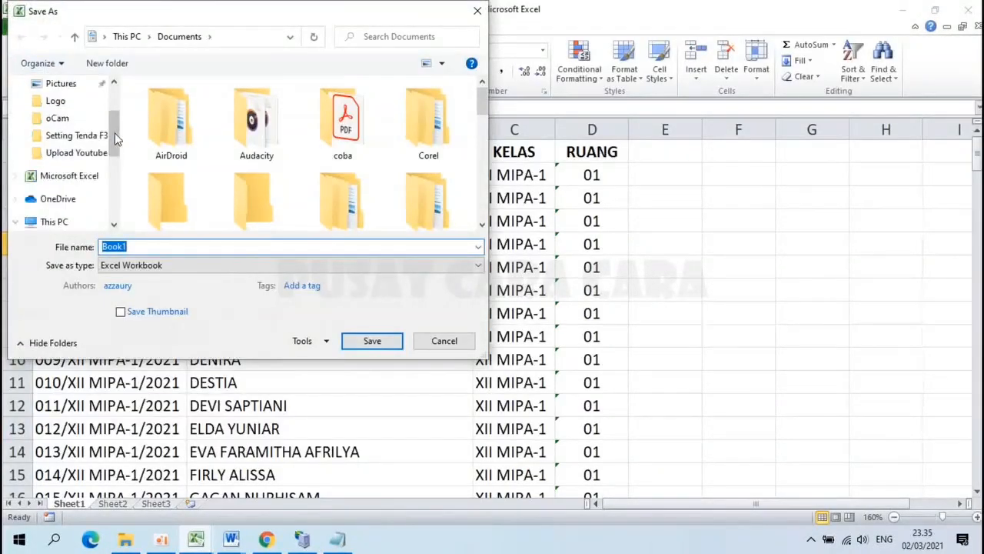
{"action": "left_click", "coordinate": [76, 152]}
{"action": "left_click", "coordinate": [153, 244]}
{"action": "double_click", "coordinate": [153, 245]}
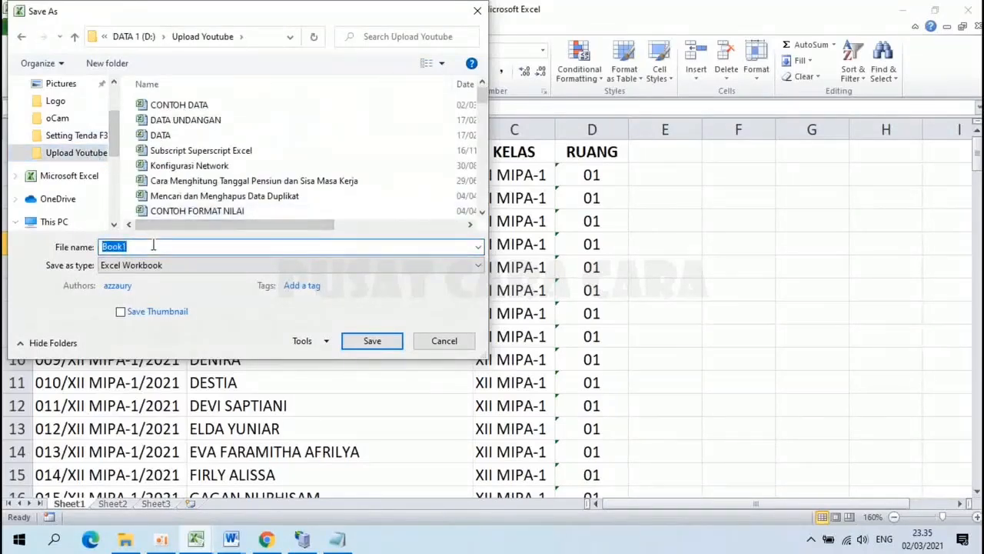
{"action": "type", "text": "DATA SISWA"}
{"action": "key", "text": "ctrl+shift+Left"}
{"action": "type", "text": "PESERTA UJIAN"}
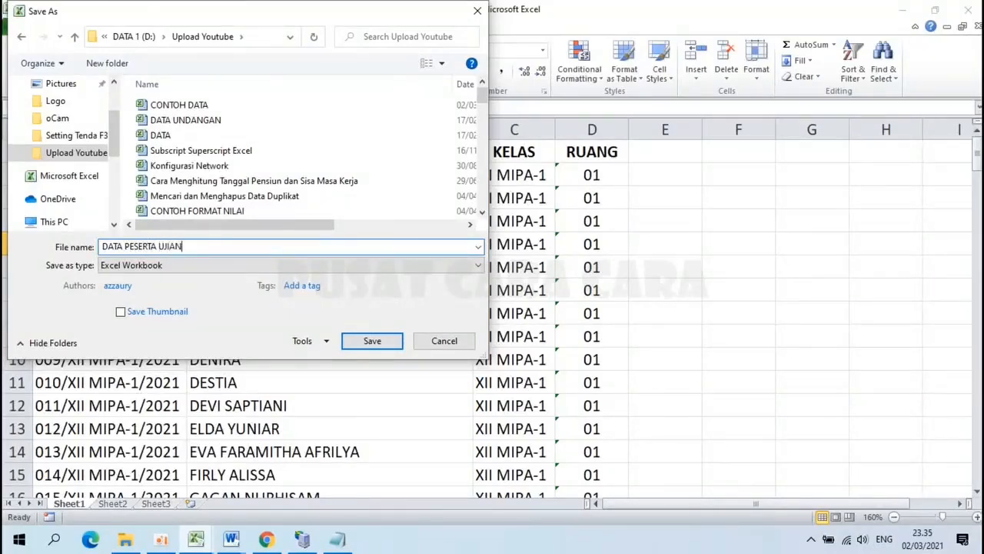
{"action": "left_click", "coordinate": [371, 343]}
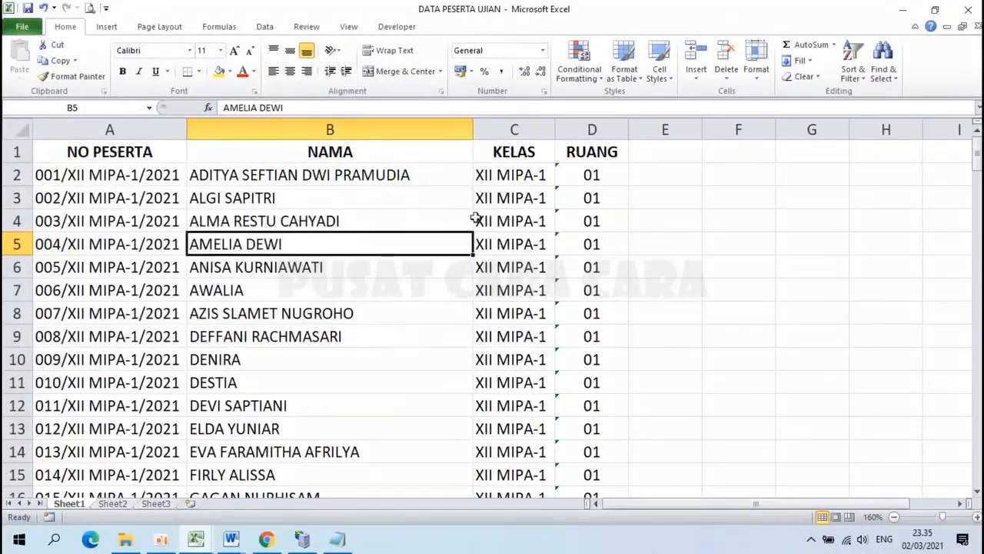
{"action": "left_click", "coordinate": [971, 11]}
{"action": "left_click", "coordinate": [971, 11]}
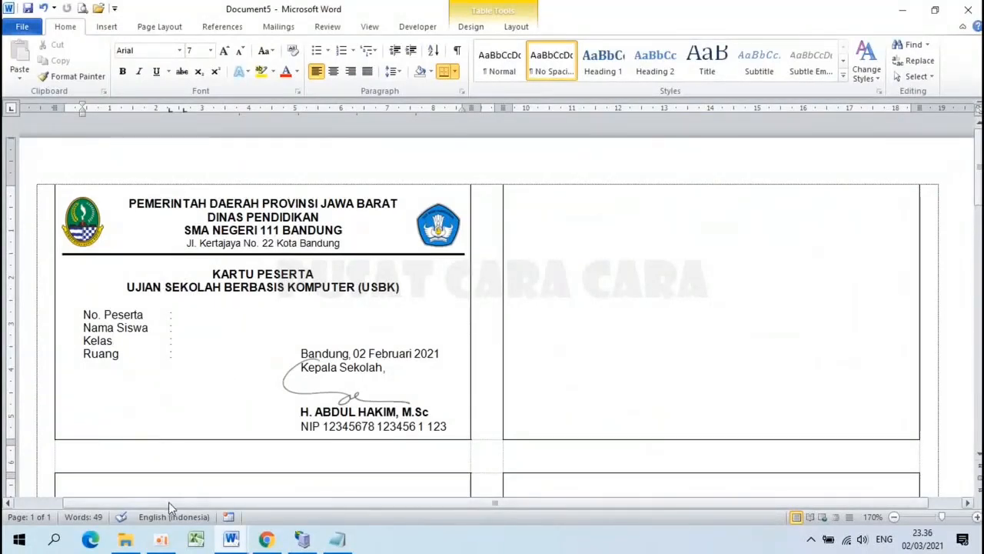
Step: Use Sheet1$ of the DATA PESERTA UJIAN workbook in the Upload Youtube folder as the mail merge recipient list, with first-row column headers
{"action": "left_click_drag", "start_coordinate": [168, 501], "coordinate": [141, 506]}
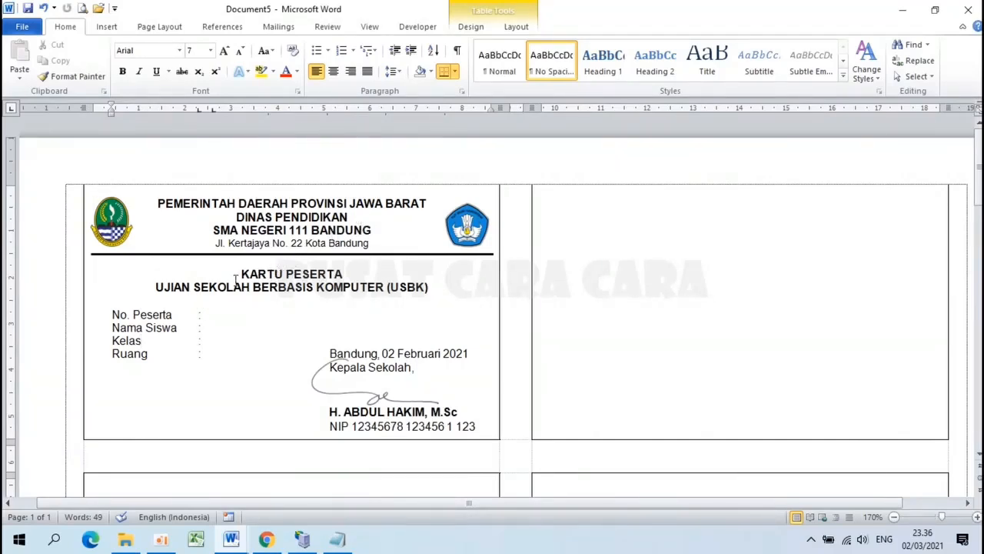
{"action": "left_click", "coordinate": [284, 29]}
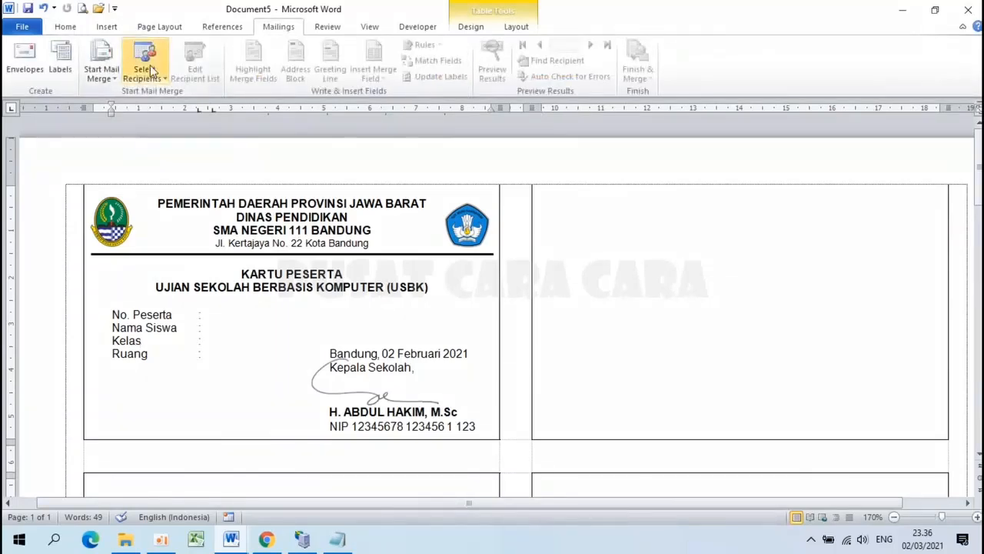
{"action": "left_click", "coordinate": [151, 70]}
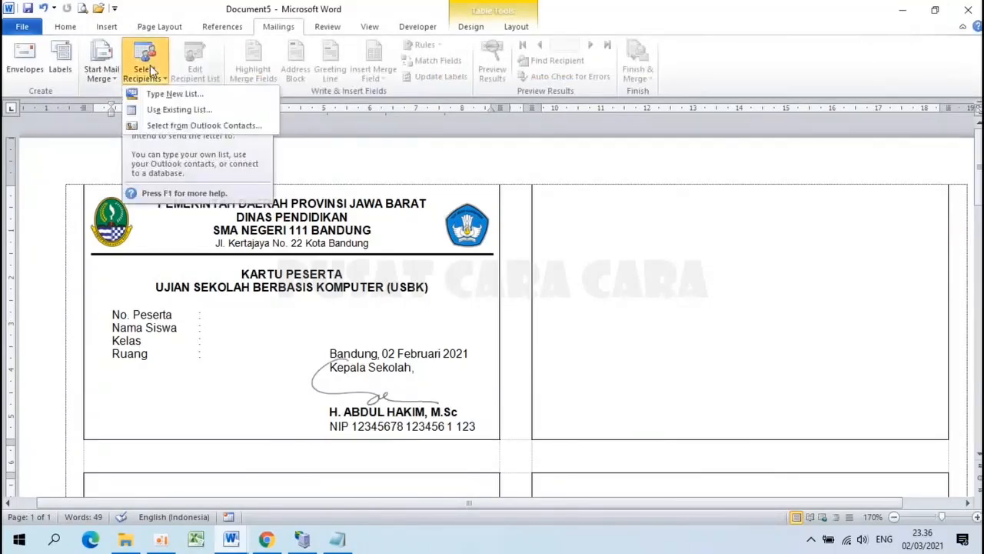
{"action": "left_click", "coordinate": [199, 112]}
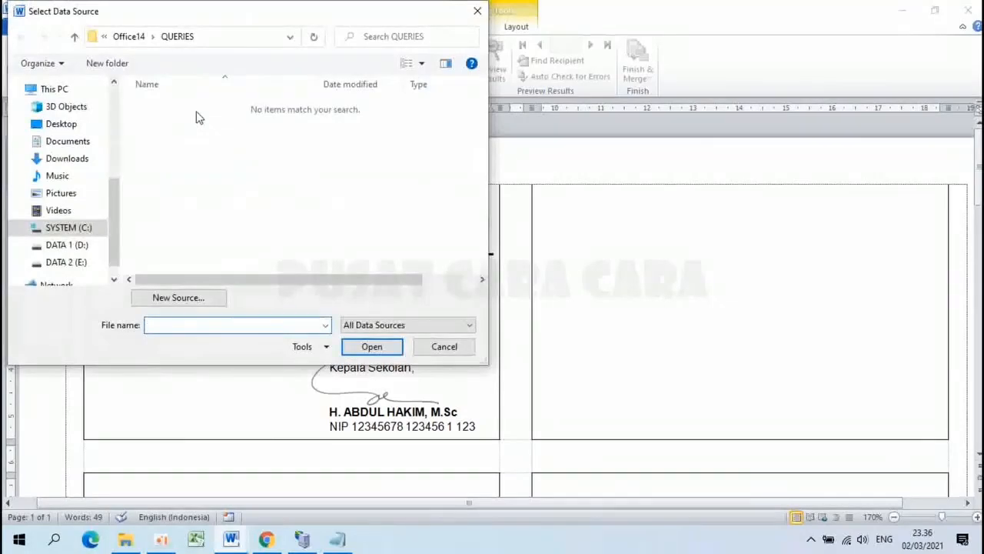
{"action": "left_click_drag", "start_coordinate": [113, 200], "coordinate": [118, 103]}
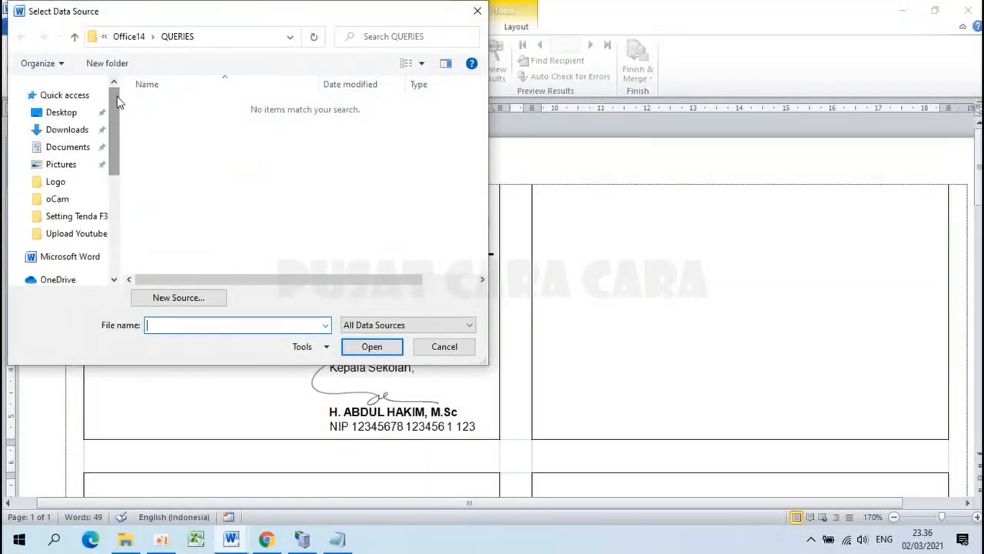
{"action": "left_click", "coordinate": [78, 234]}
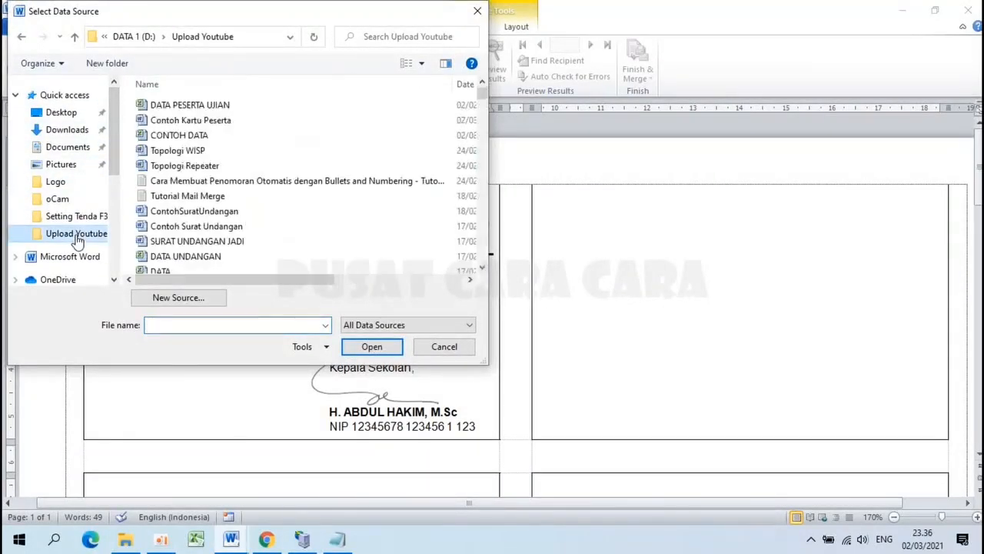
{"action": "left_click", "coordinate": [167, 109]}
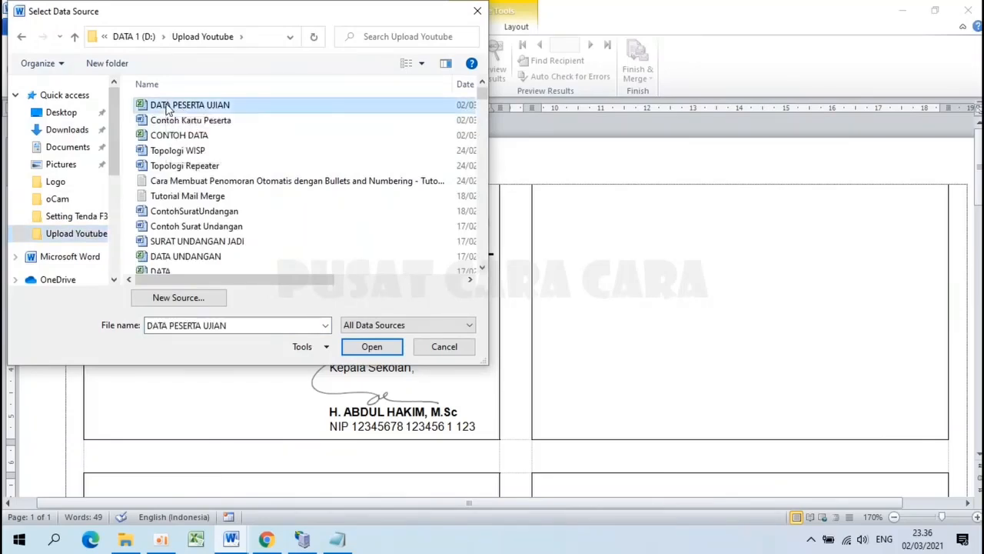
{"action": "left_click", "coordinate": [372, 347]}
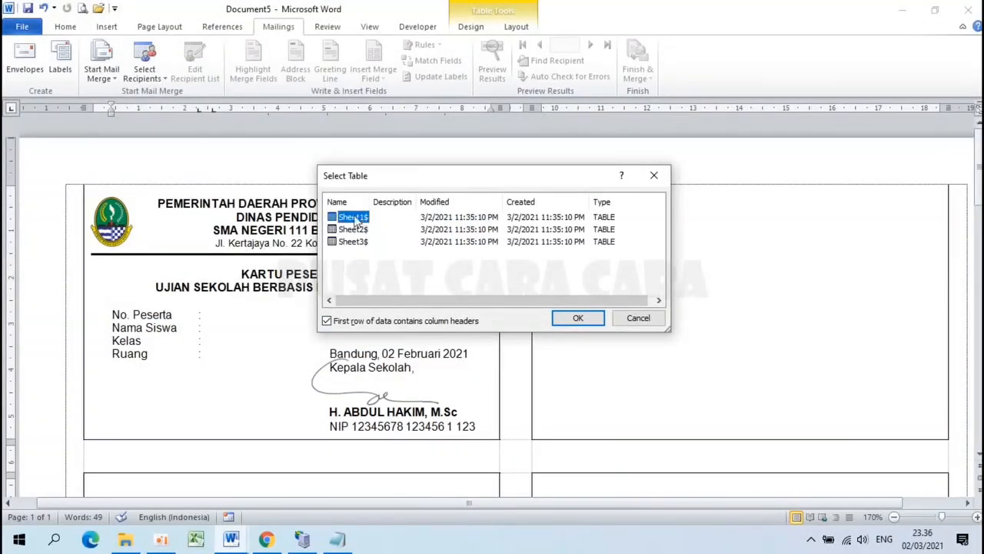
{"action": "left_click", "coordinate": [585, 322]}
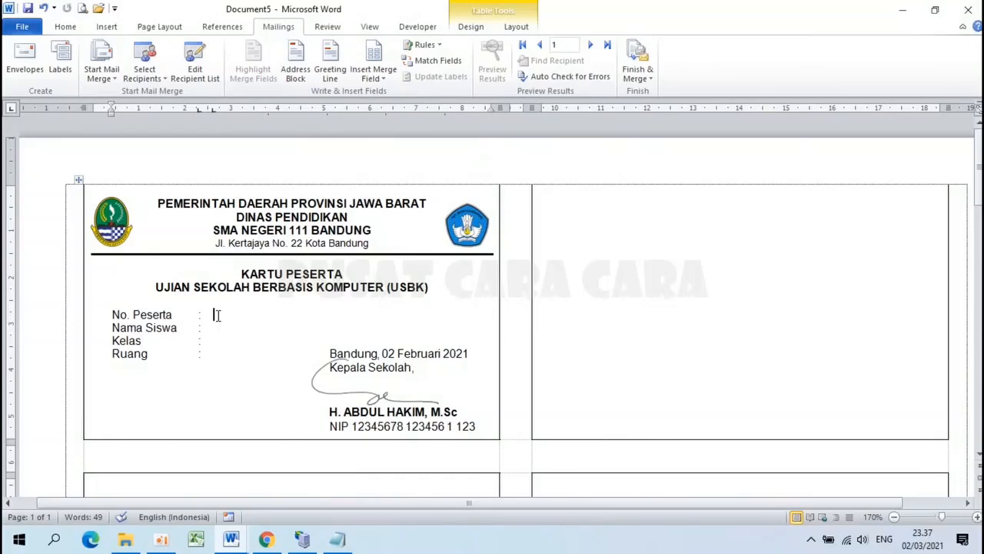
Step: Insert the NO_PESERTA merge field after No. Peserta and the NAMA merge field after Nama Siswa on the first card
{"action": "left_click", "coordinate": [216, 111]}
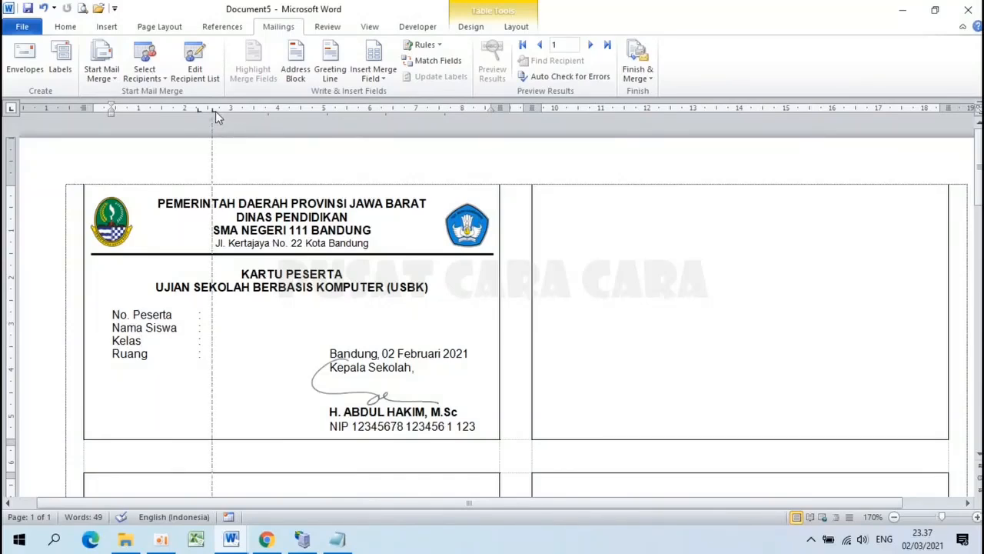
{"action": "left_click", "coordinate": [215, 314]}
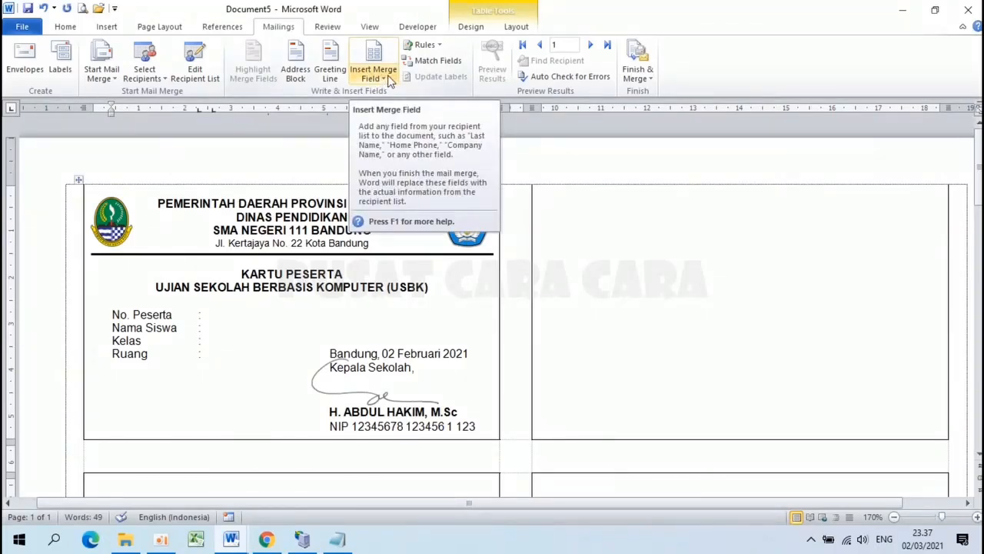
{"action": "left_click", "coordinate": [390, 80]}
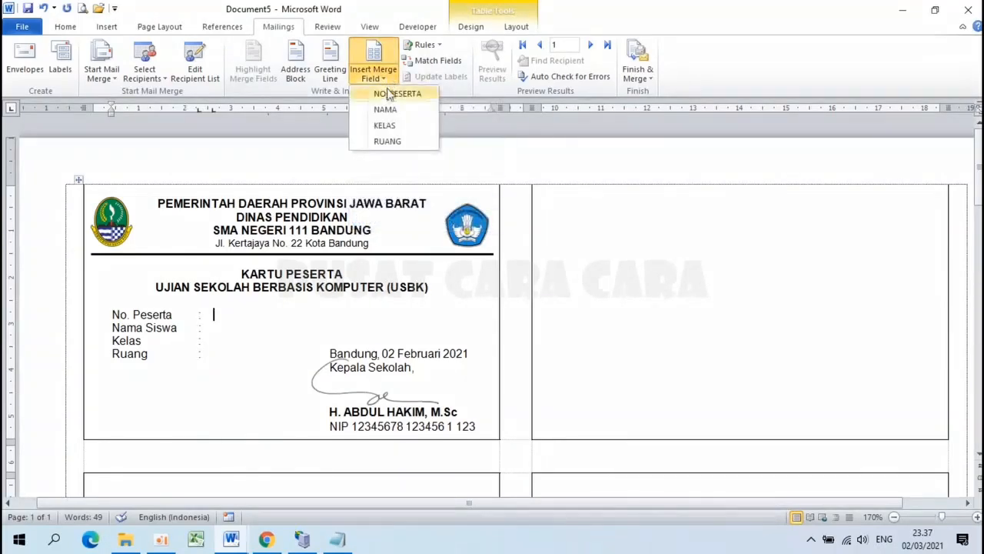
{"action": "left_click", "coordinate": [392, 96]}
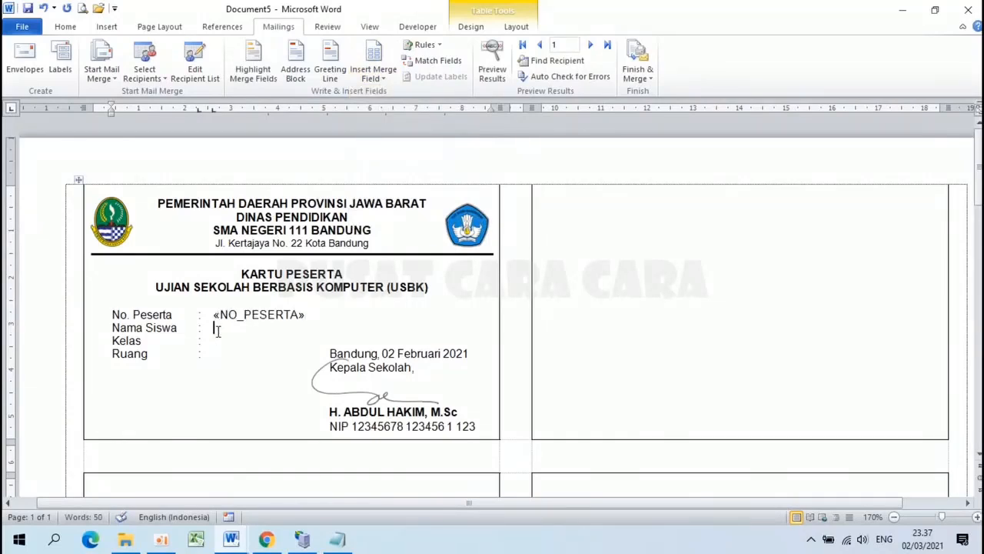
{"action": "left_click", "coordinate": [382, 83]}
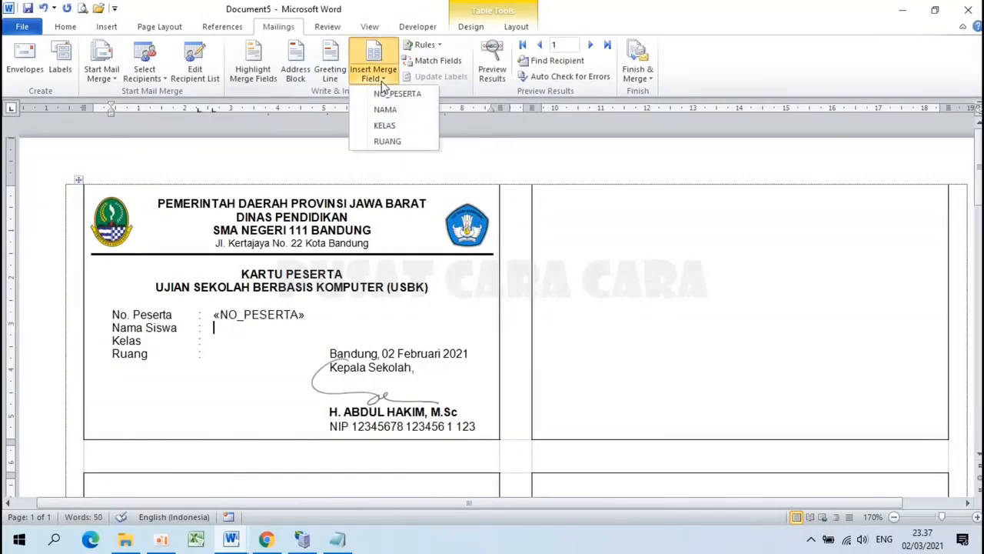
{"action": "left_click", "coordinate": [385, 110]}
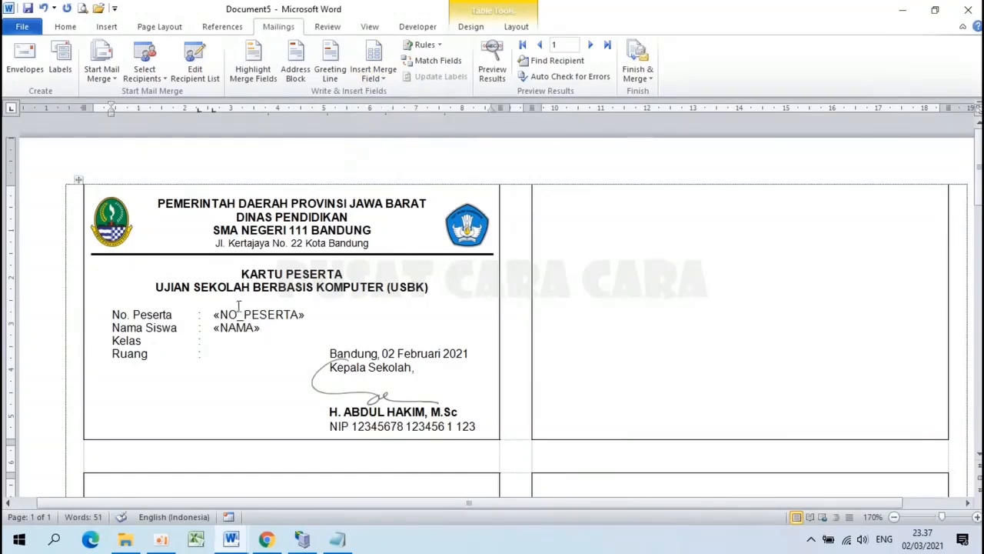
Step: Insert the KELAS and RUANG merge fields after their matching labels on the card, and briefly preview the merged results
{"action": "left_click", "coordinate": [216, 341]}
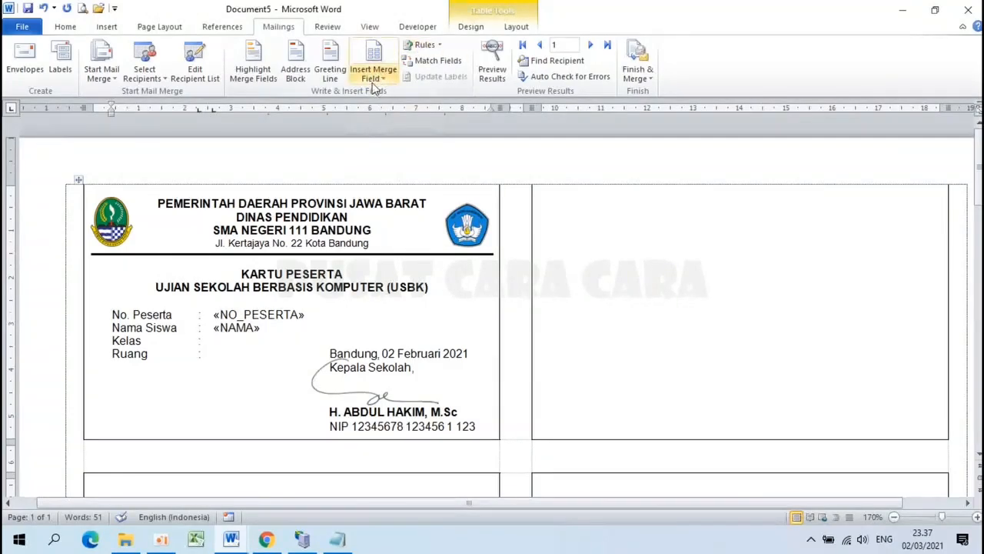
{"action": "left_click", "coordinate": [376, 76]}
{"action": "left_click", "coordinate": [385, 126]}
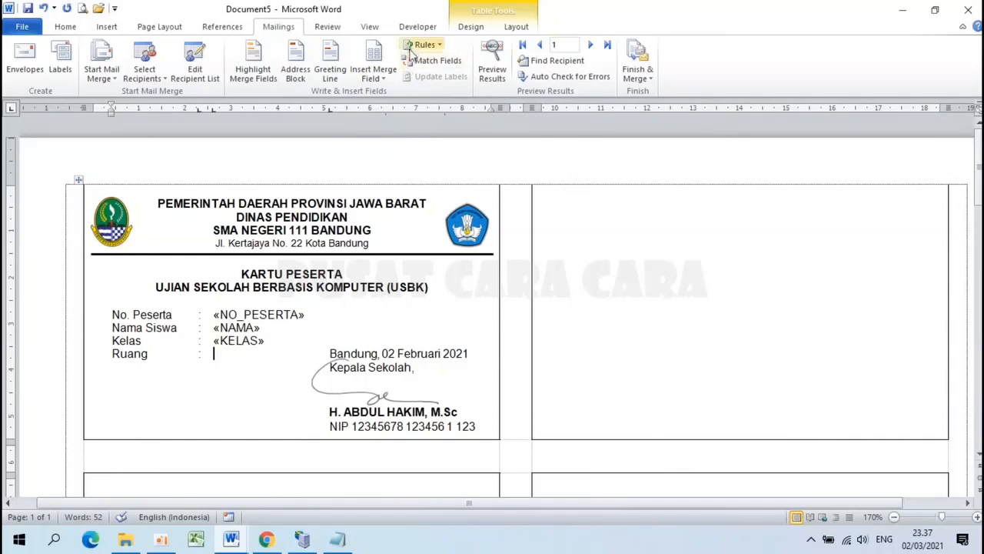
{"action": "left_click", "coordinate": [374, 75]}
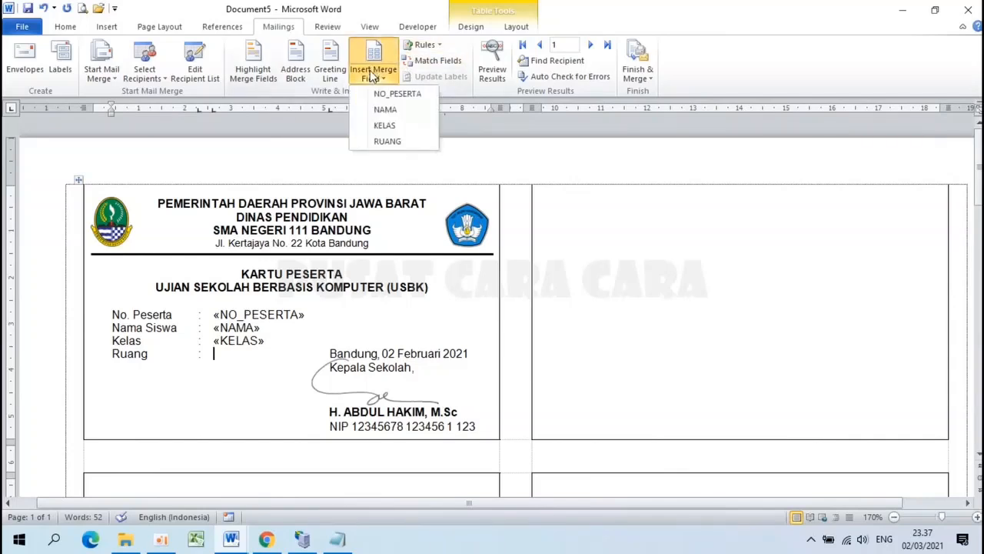
{"action": "left_click", "coordinate": [385, 141]}
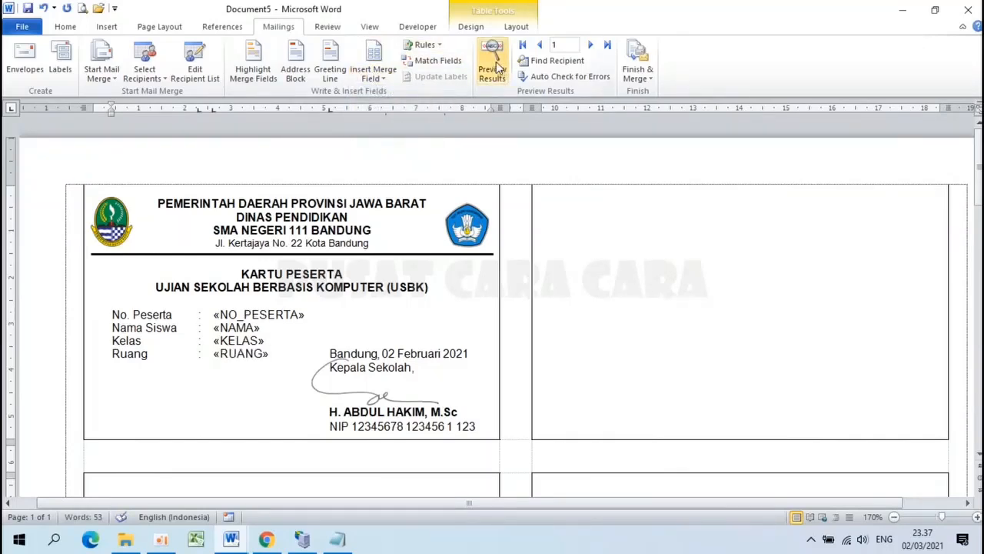
{"action": "left_click", "coordinate": [503, 77]}
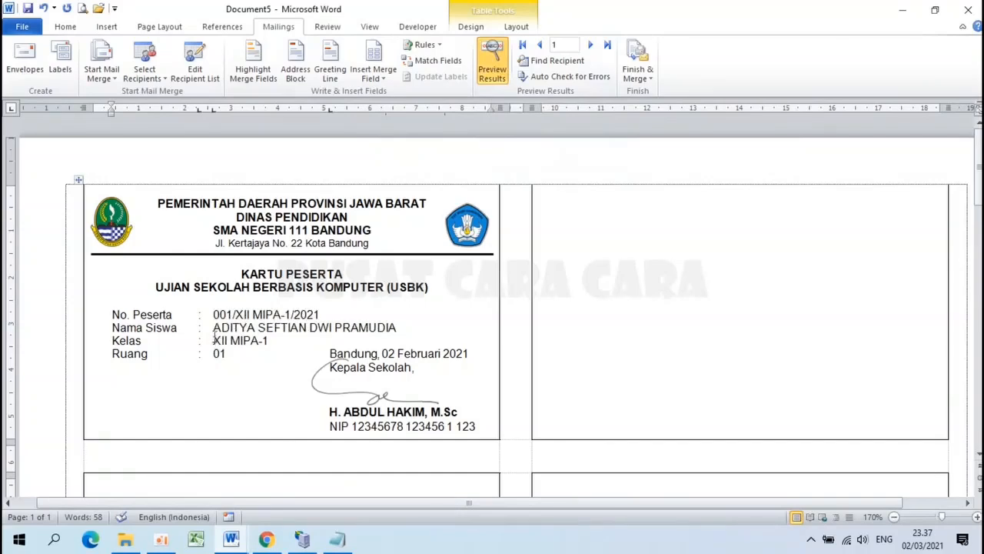
{"action": "left_click", "coordinate": [491, 74]}
Step: Make the four merge fields NO_PESERTA, NAMA, KELAS and RUANG on the first card bold
{"action": "left_click_drag", "start_coordinate": [212, 314], "coordinate": [305, 315]}
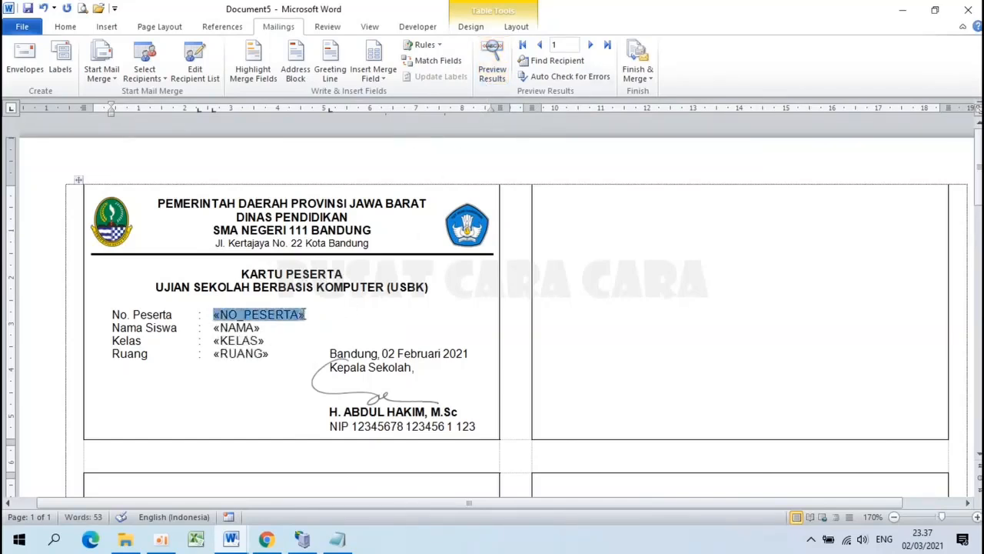
{"action": "left_click", "coordinate": [68, 28]}
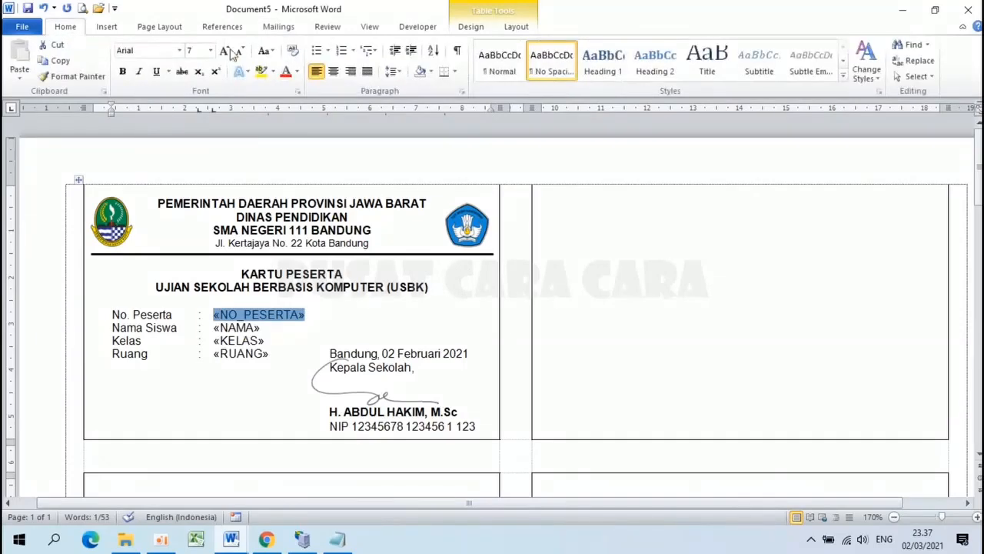
{"action": "left_click", "coordinate": [122, 71]}
{"action": "left_click_drag", "start_coordinate": [210, 327], "coordinate": [269, 328]}
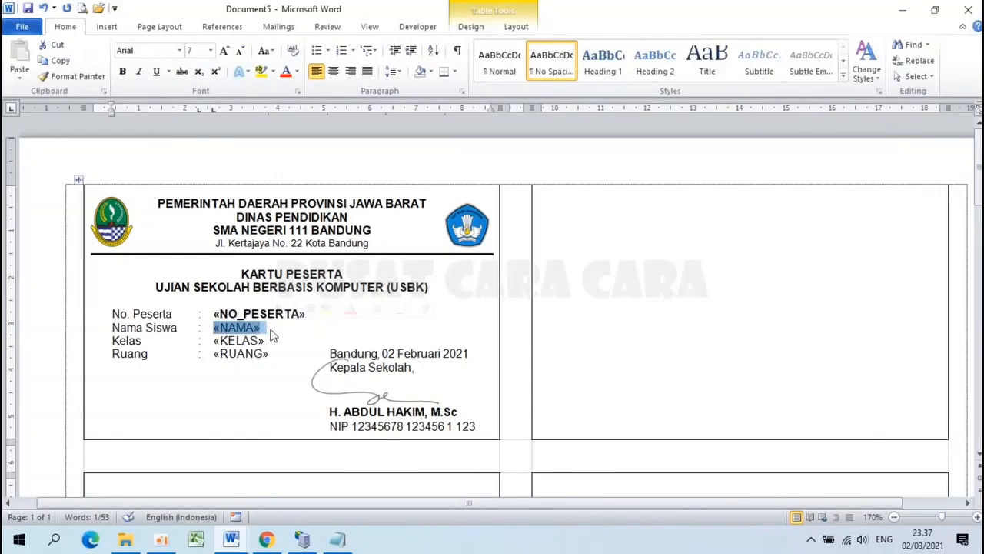
{"action": "key", "text": "ctrl+b"}
{"action": "left_click", "coordinate": [217, 344]}
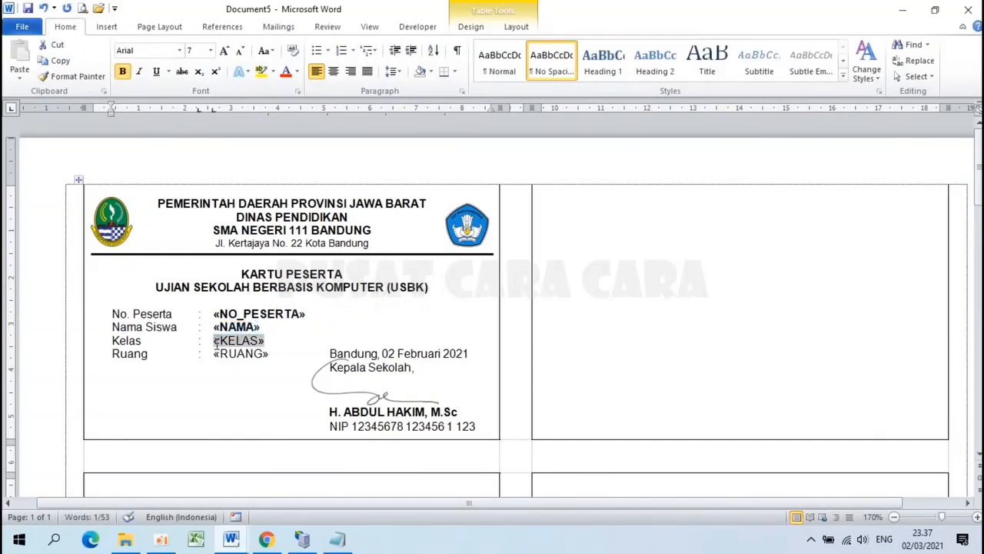
{"action": "left_click_drag", "start_coordinate": [217, 344], "coordinate": [275, 353]}
{"action": "left_click", "coordinate": [282, 343]}
{"action": "key", "text": "ctrl+b"}
{"action": "key", "text": "ctrl+b"}
{"action": "left_click", "coordinate": [277, 353]}
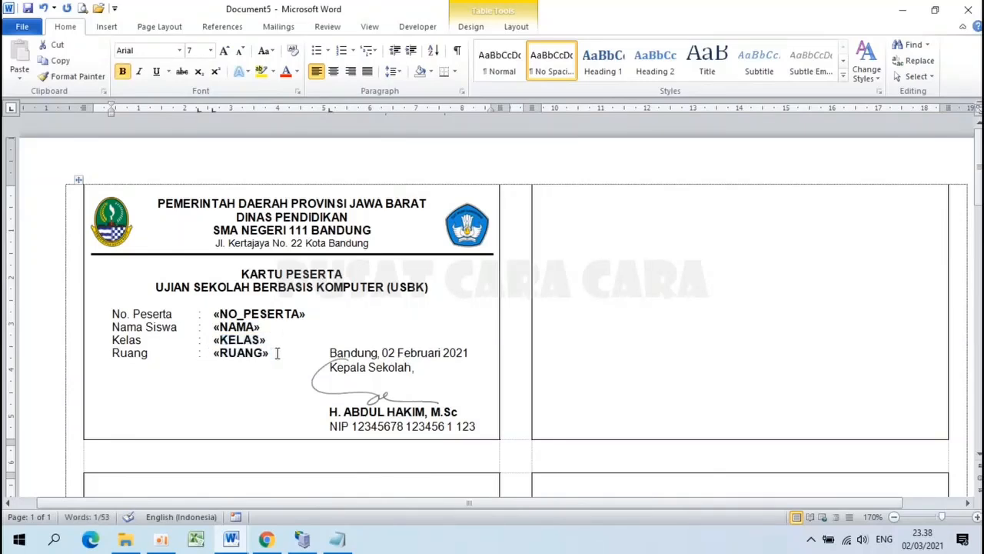
Step: Copy the whole first card cell and paste it into the empty card cell beside it
{"action": "left_click", "coordinate": [532, 256]}
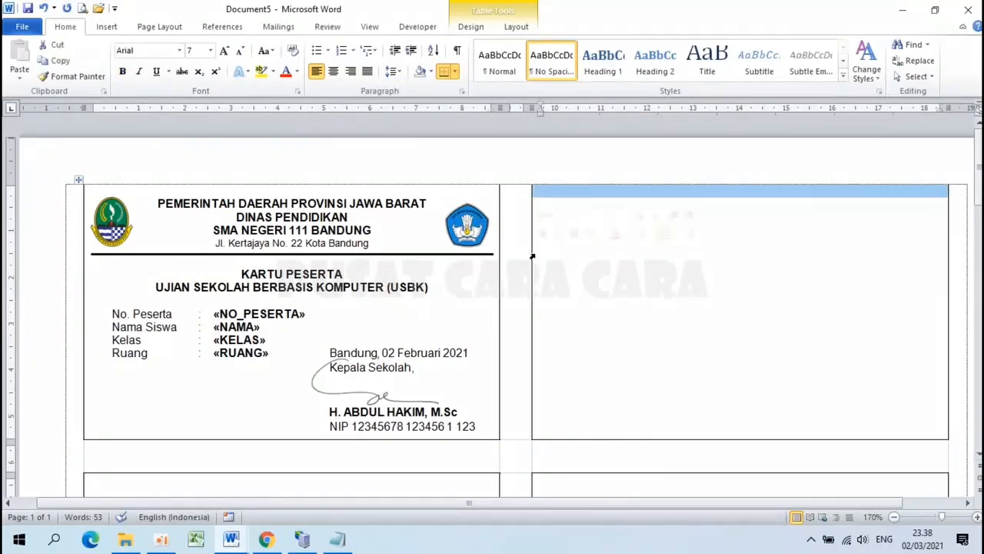
{"action": "left_click", "coordinate": [394, 325]}
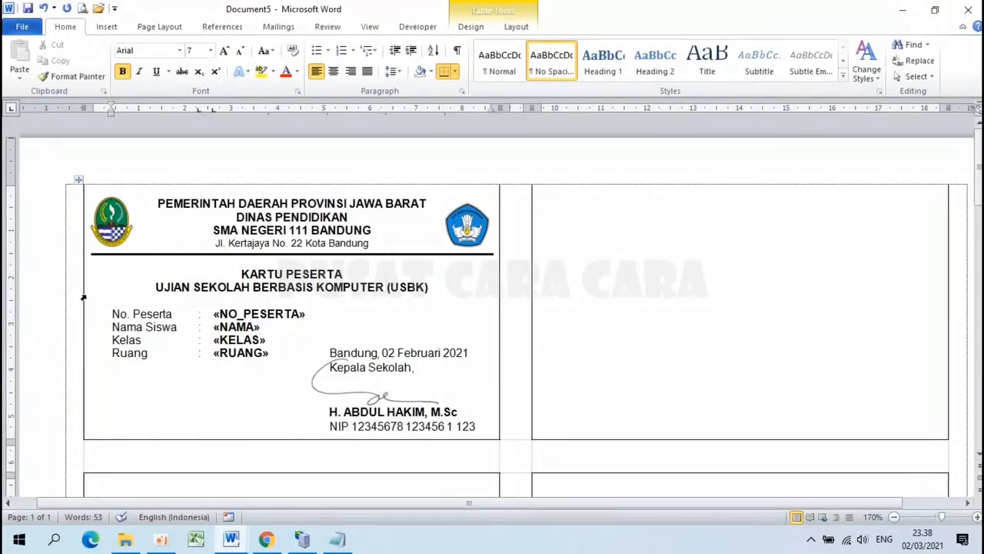
{"action": "left_click", "coordinate": [83, 297]}
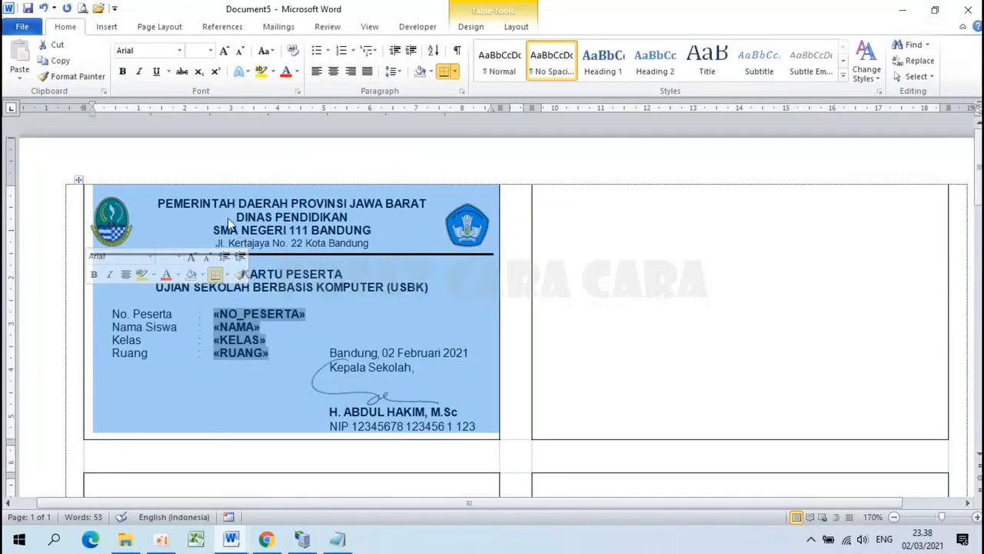
{"action": "right_click", "coordinate": [252, 266]}
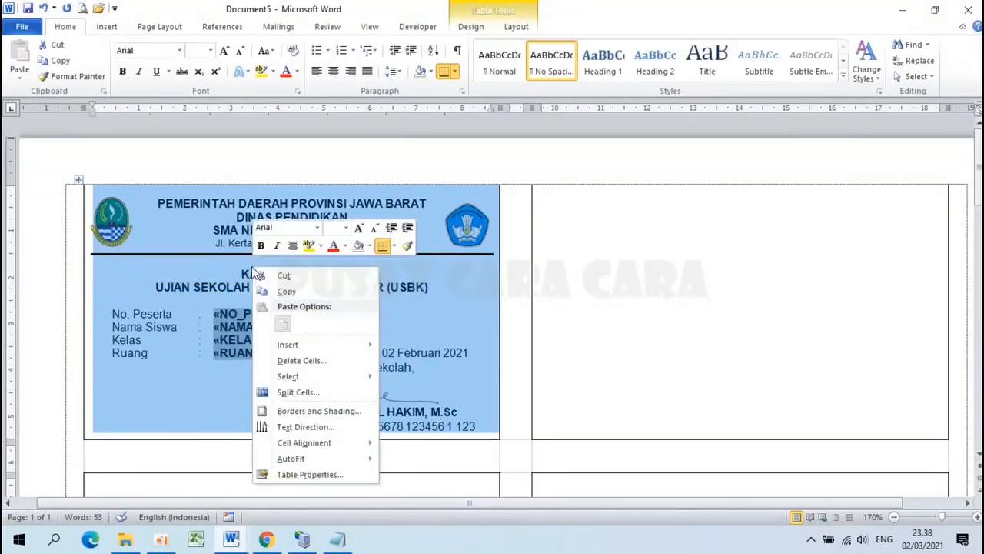
{"action": "left_click", "coordinate": [283, 292]}
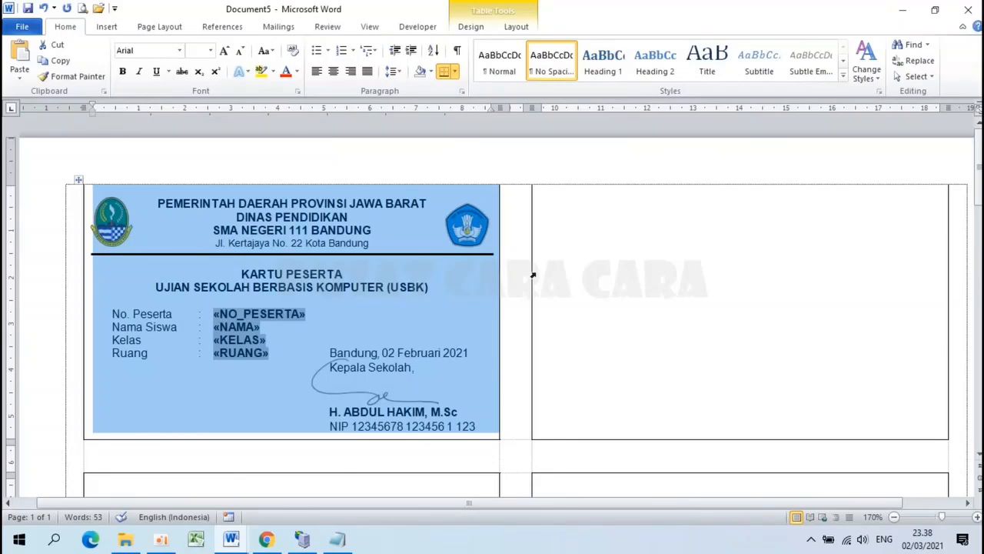
{"action": "left_click", "coordinate": [532, 275]}
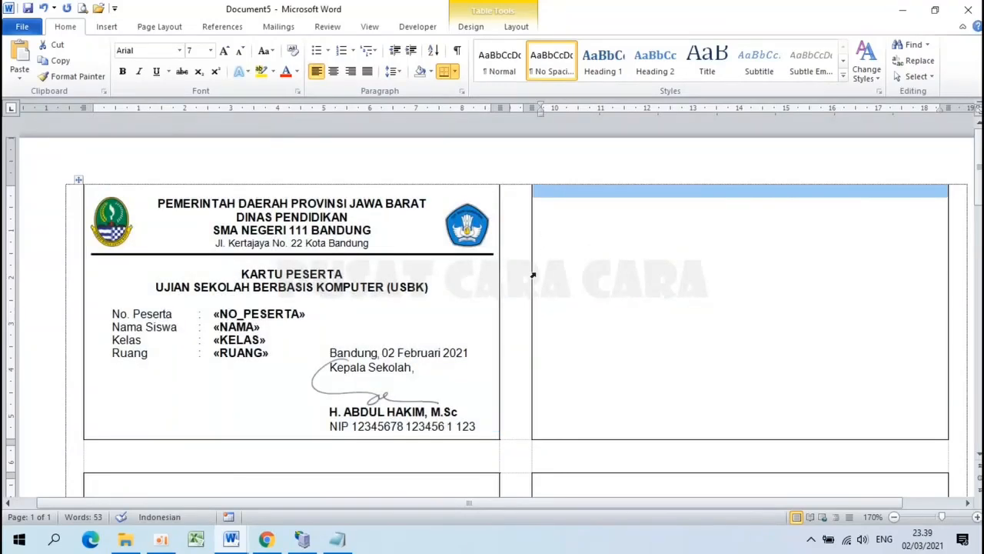
{"action": "key", "text": "ctrl+v"}
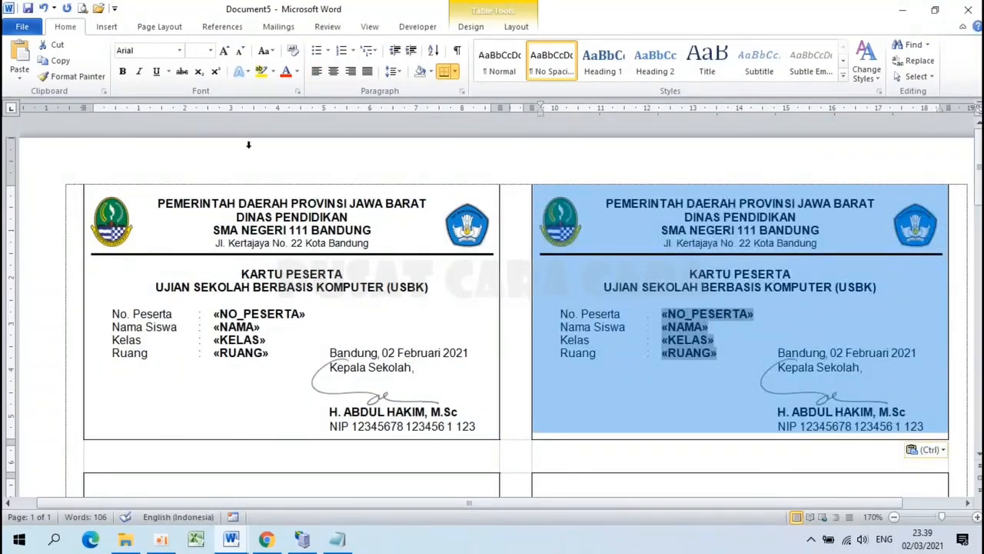
Step: Preview the merge results to compare the participant data on the two cards in the first row
{"action": "left_click", "coordinate": [668, 315]}
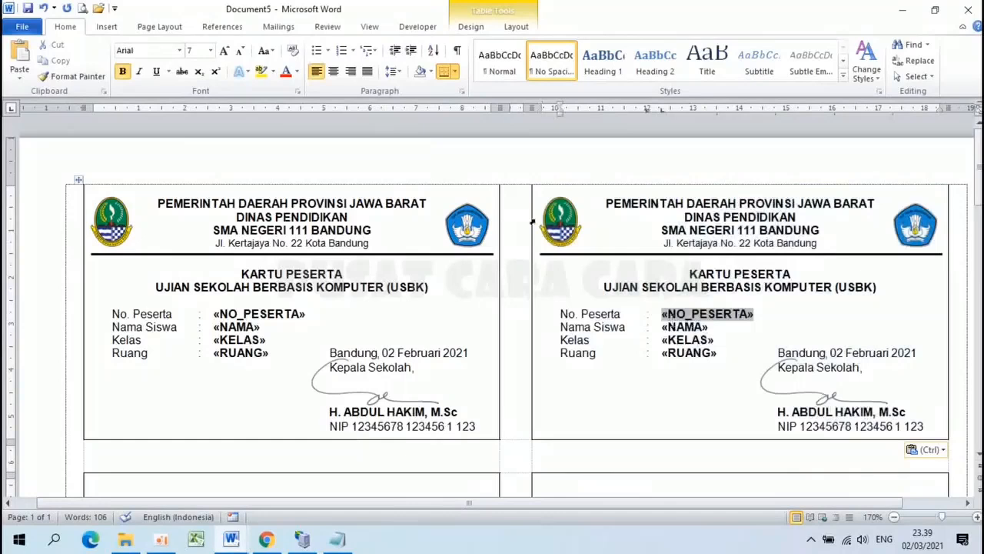
{"action": "left_click", "coordinate": [262, 29]}
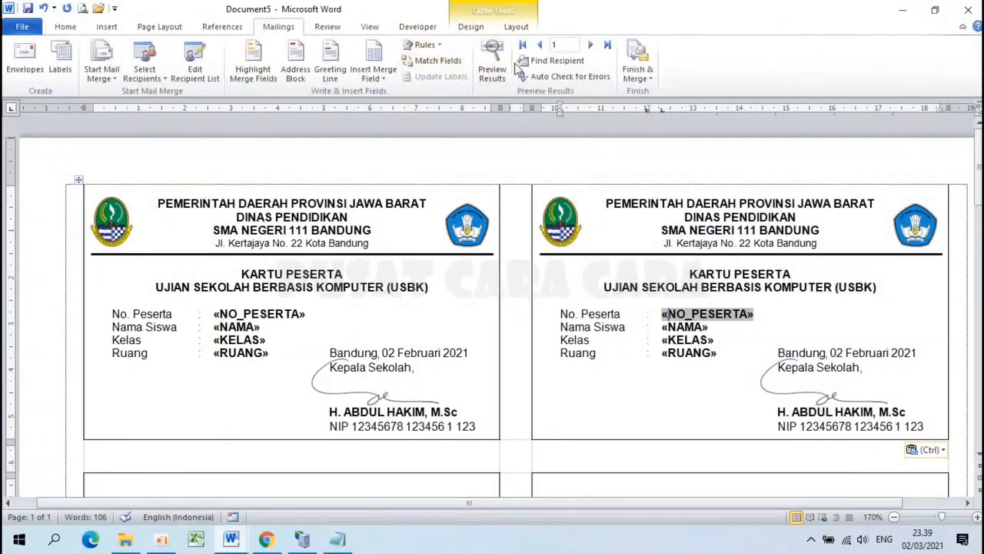
{"action": "left_click", "coordinate": [496, 68]}
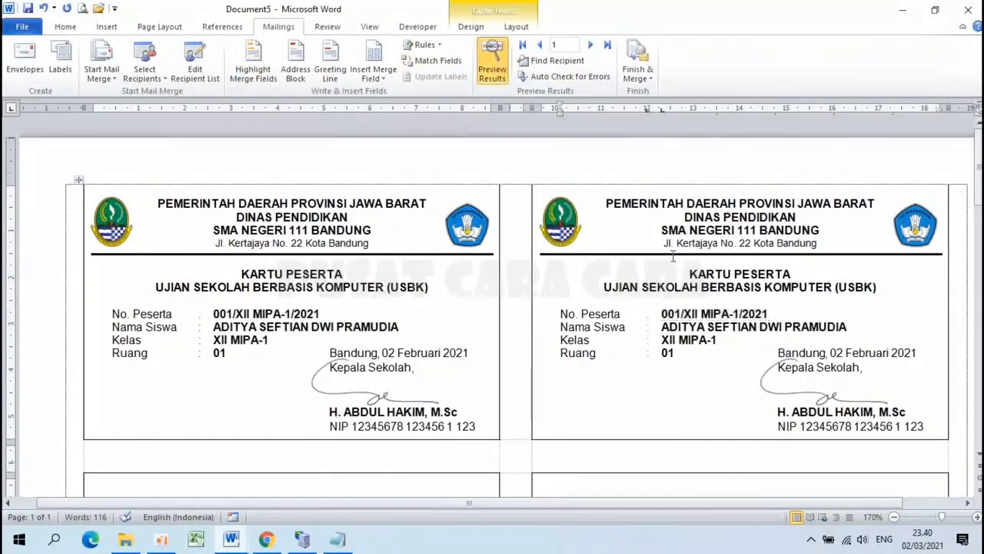
Step: Compare the participant number and name on the two first-row cards, and turn off the merge results preview
{"action": "left_click_drag", "start_coordinate": [211, 314], "coordinate": [399, 328]}
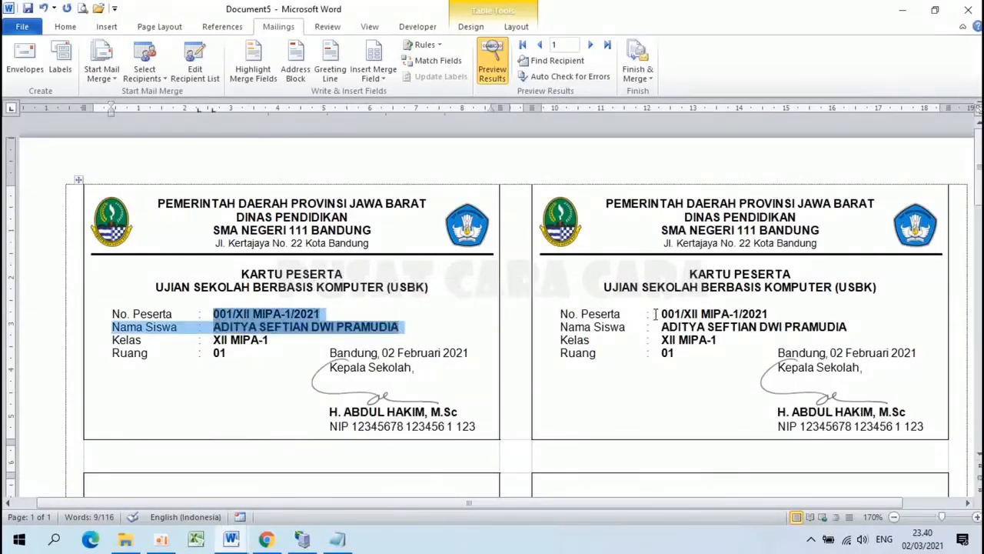
{"action": "left_click_drag", "start_coordinate": [650, 314], "coordinate": [845, 329]}
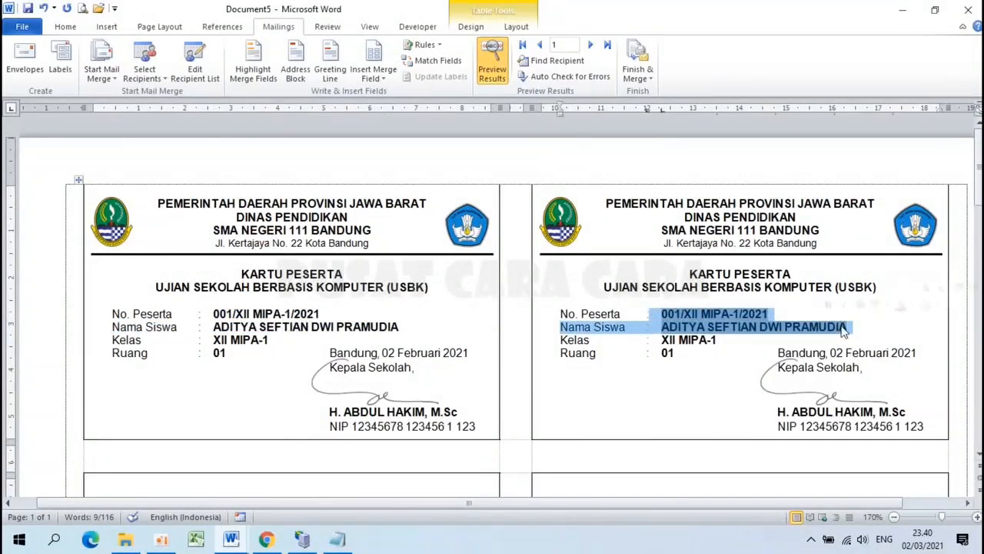
{"action": "left_click", "coordinate": [650, 316]}
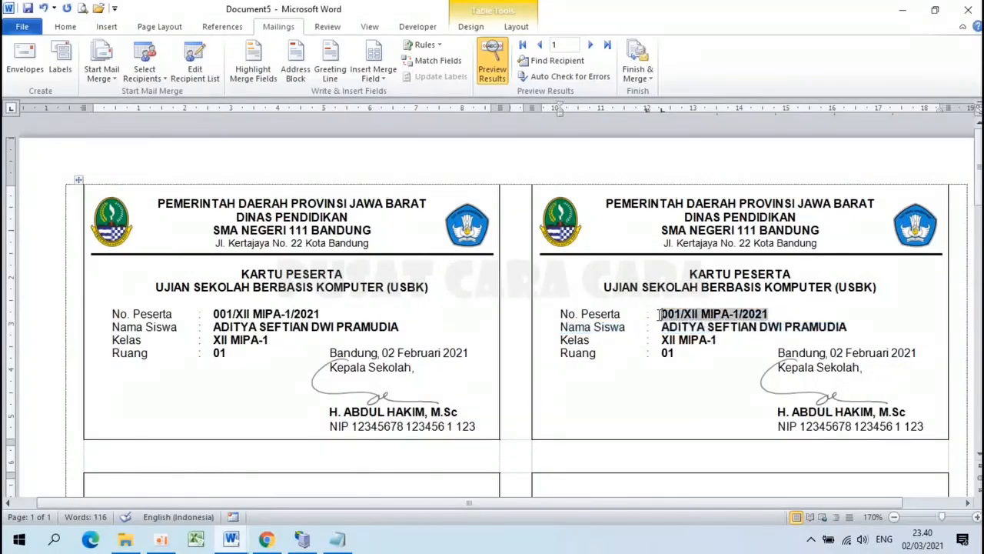
{"action": "scroll", "coordinate": [659, 313], "scroll_direction": "down", "scroll_amount": 5}
{"action": "left_click", "coordinate": [325, 306]}
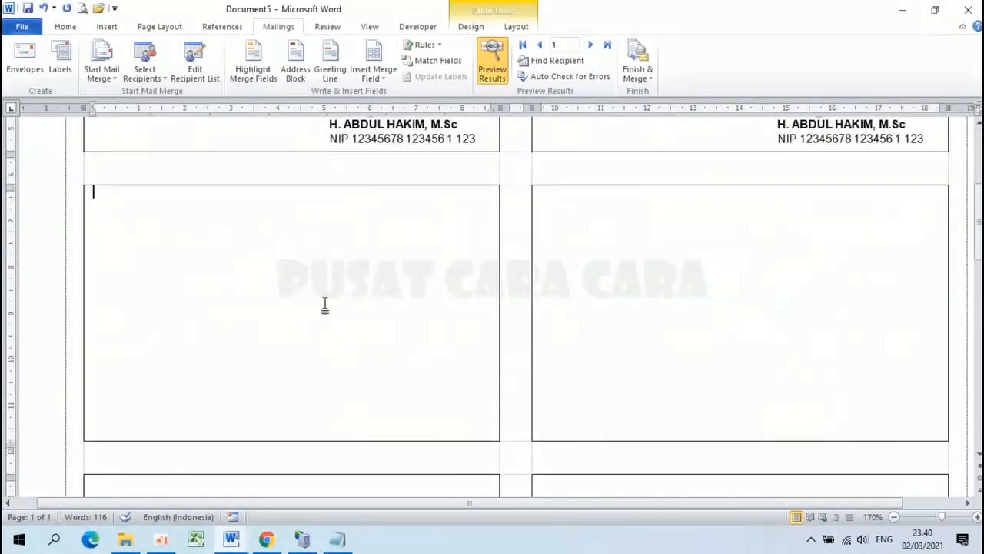
{"action": "scroll", "coordinate": [526, 323], "scroll_direction": "up", "scroll_amount": 4}
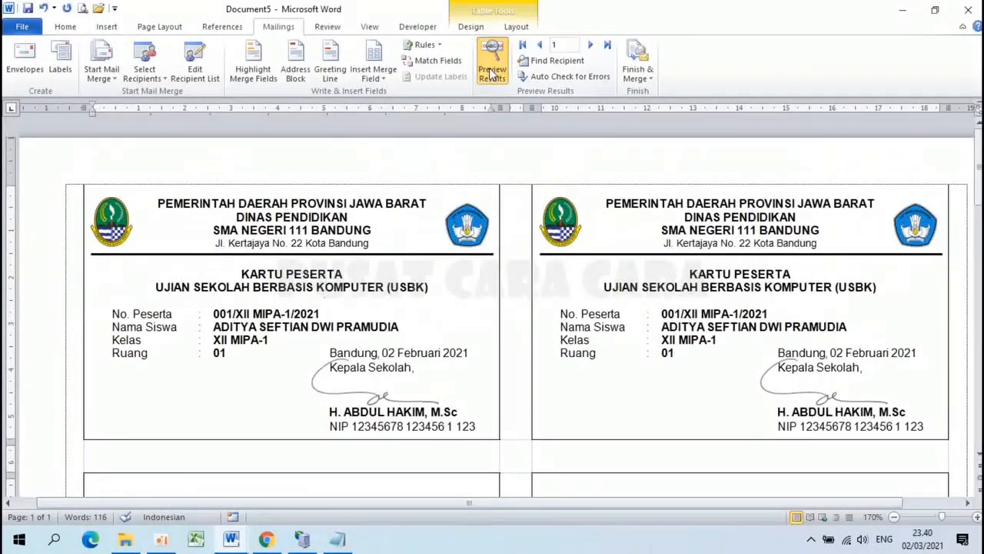
{"action": "left_click", "coordinate": [490, 72]}
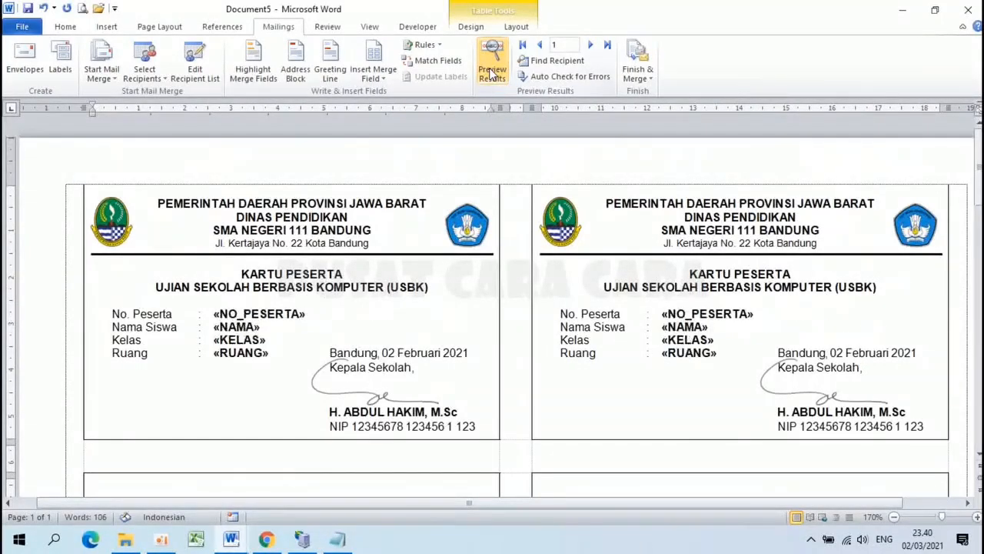
Step: Insert a Next Record rule directly before the NO_PESERTA field on the second card, and briefly preview the merged results
{"action": "left_click", "coordinate": [663, 313]}
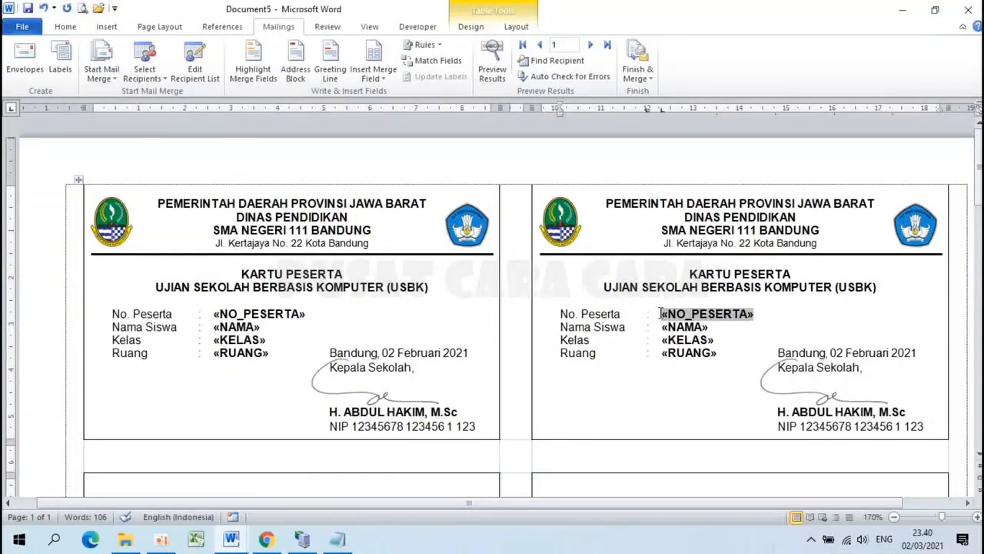
{"action": "left_click", "coordinate": [425, 45]}
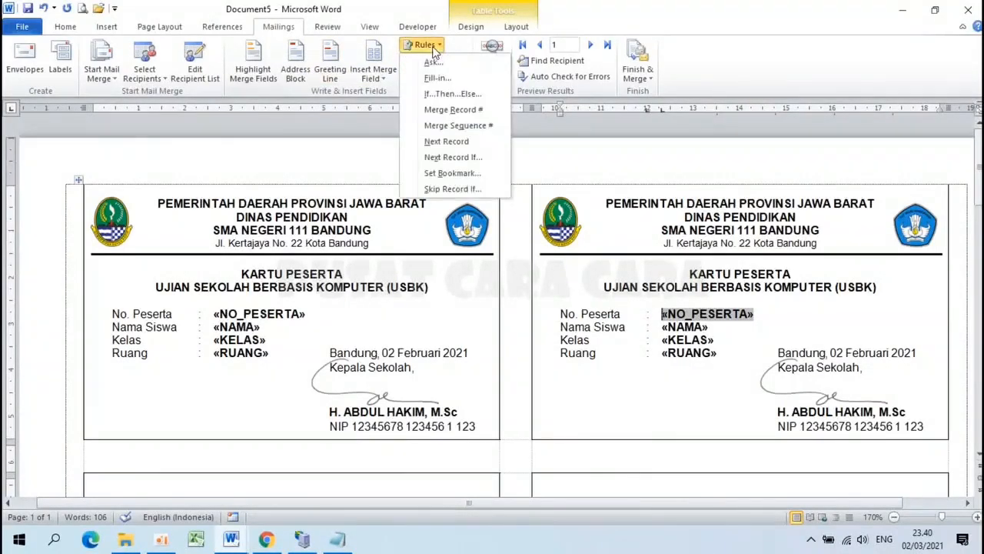
{"action": "left_click", "coordinate": [446, 142]}
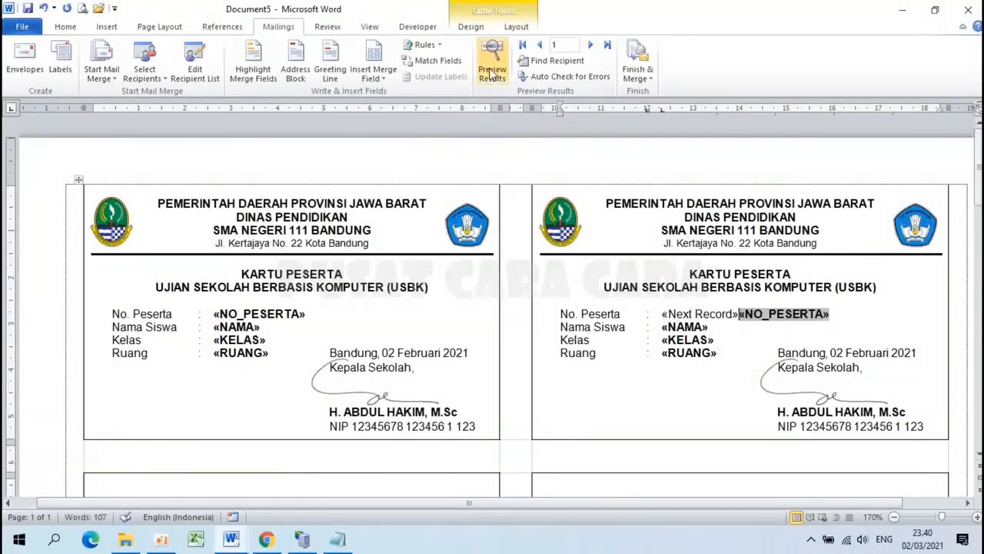
{"action": "left_click", "coordinate": [492, 73]}
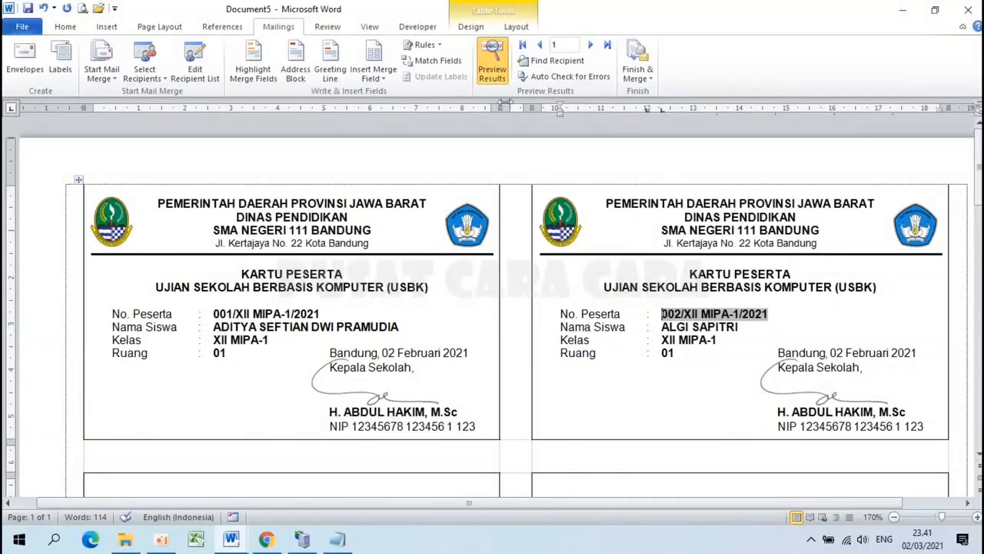
{"action": "left_click", "coordinate": [495, 69]}
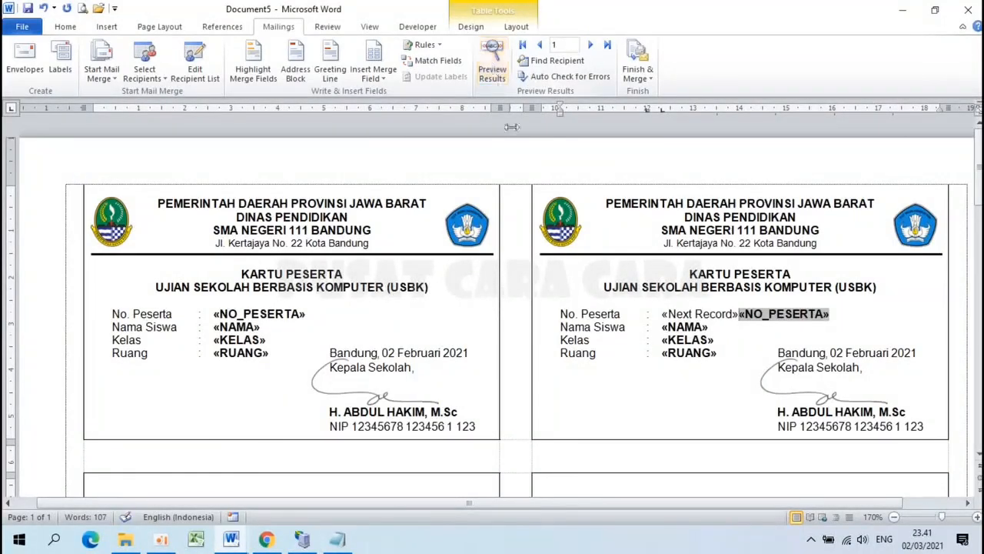
Step: Copy the whole second card cell containing the Next Record rule and paste it into both empty card cells of the second row
{"action": "scroll", "coordinate": [442, 429], "scroll_direction": "down", "scroll_amount": 3}
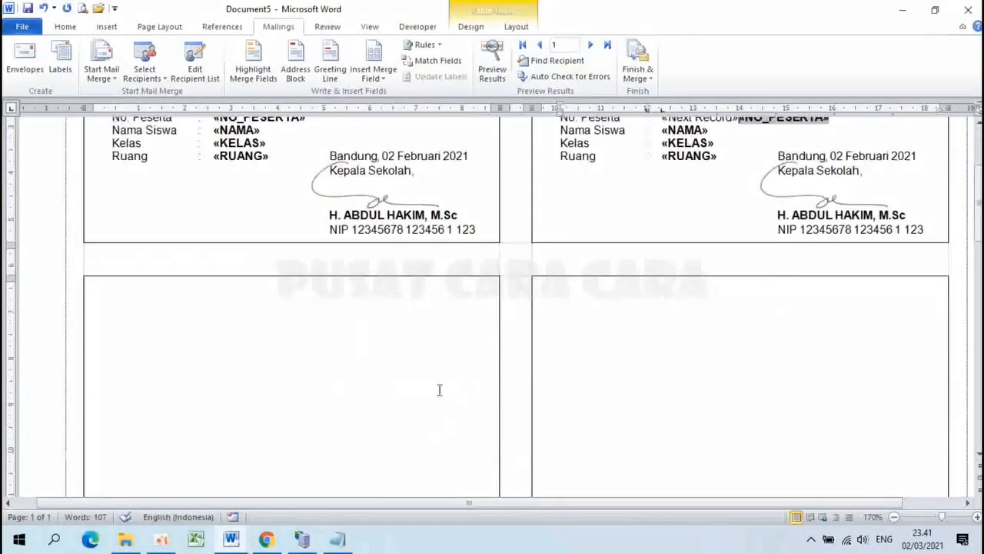
{"action": "scroll", "coordinate": [627, 366], "scroll_direction": "down", "scroll_amount": 2}
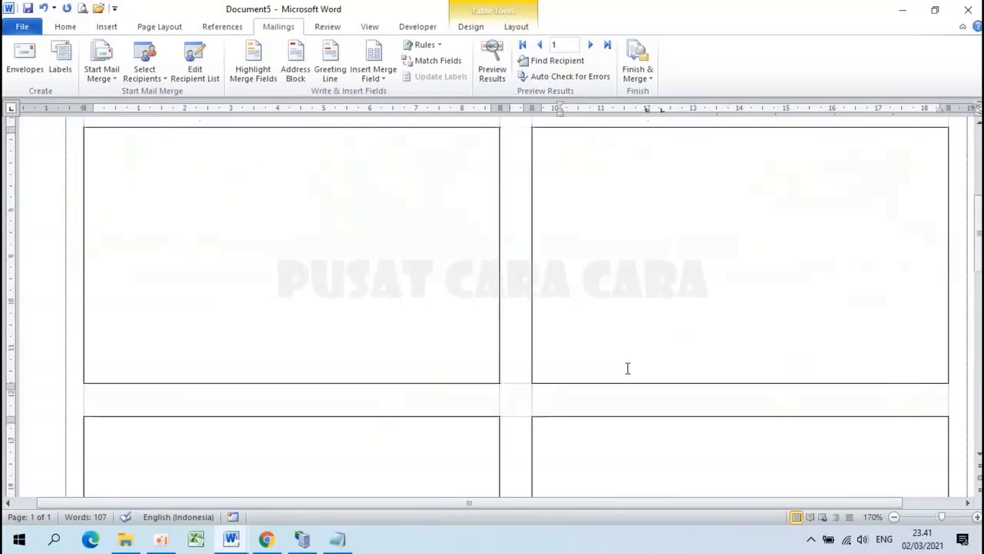
{"action": "scroll", "coordinate": [627, 366], "scroll_direction": "up", "scroll_amount": 5}
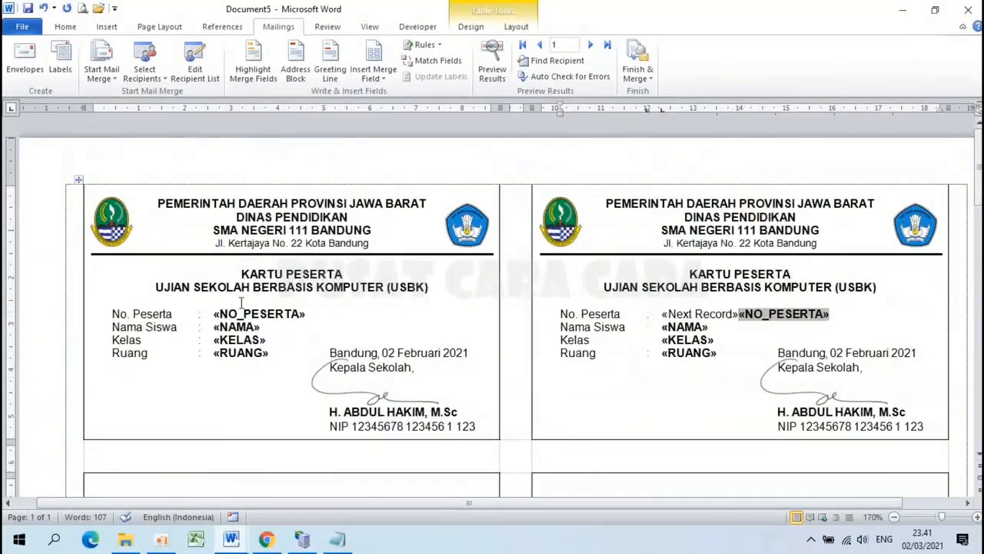
{"action": "left_click", "coordinate": [533, 285]}
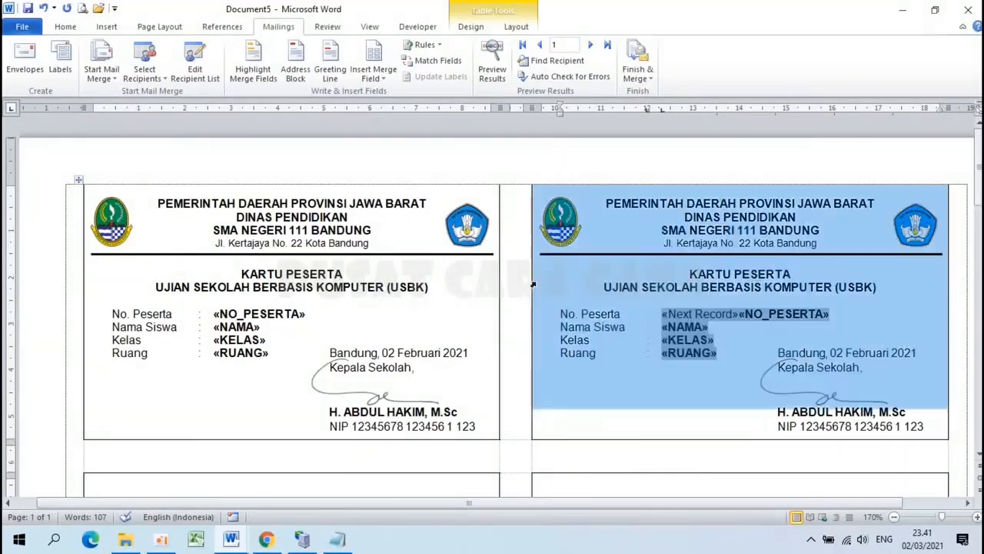
{"action": "right_click", "coordinate": [617, 296]}
{"action": "left_click", "coordinate": [653, 316]}
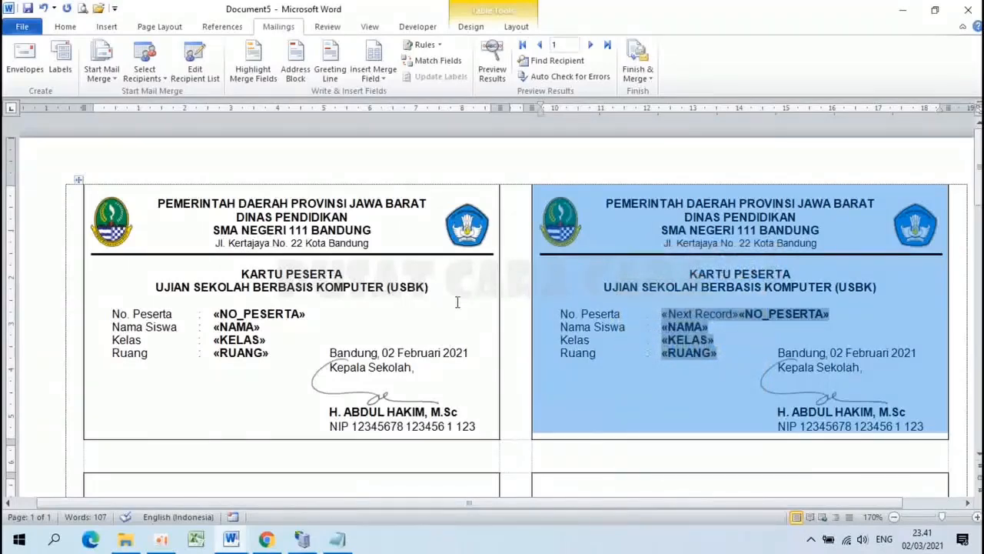
{"action": "scroll", "coordinate": [457, 302], "scroll_direction": "down", "scroll_amount": 3}
{"action": "scroll", "coordinate": [186, 311], "scroll_direction": "down", "scroll_amount": 1}
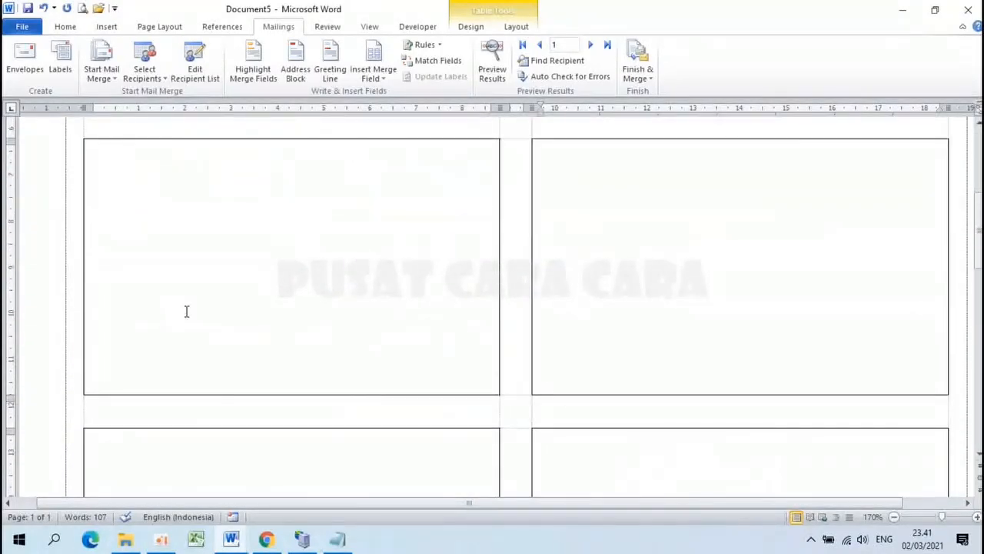
{"action": "left_click", "coordinate": [83, 228]}
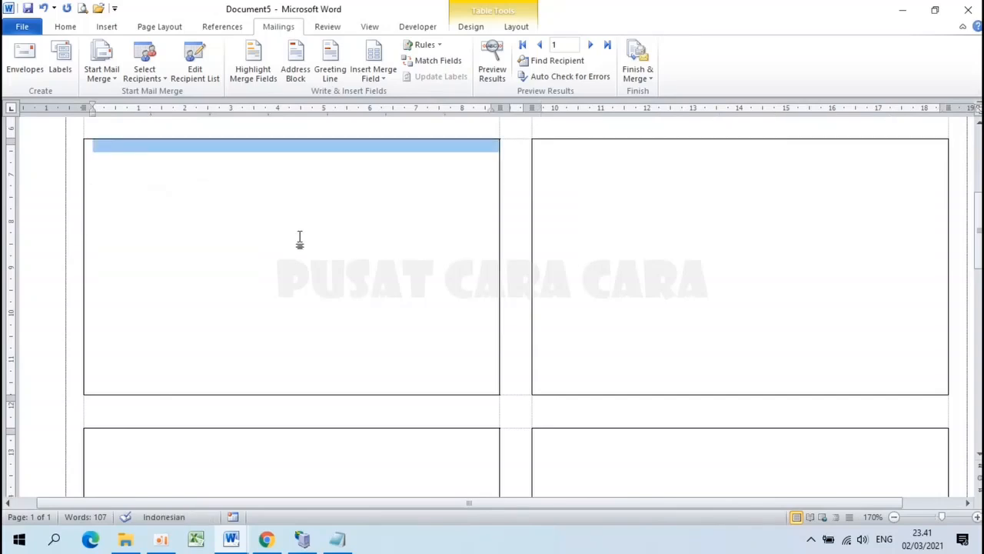
{"action": "key", "text": "ctrl+v"}
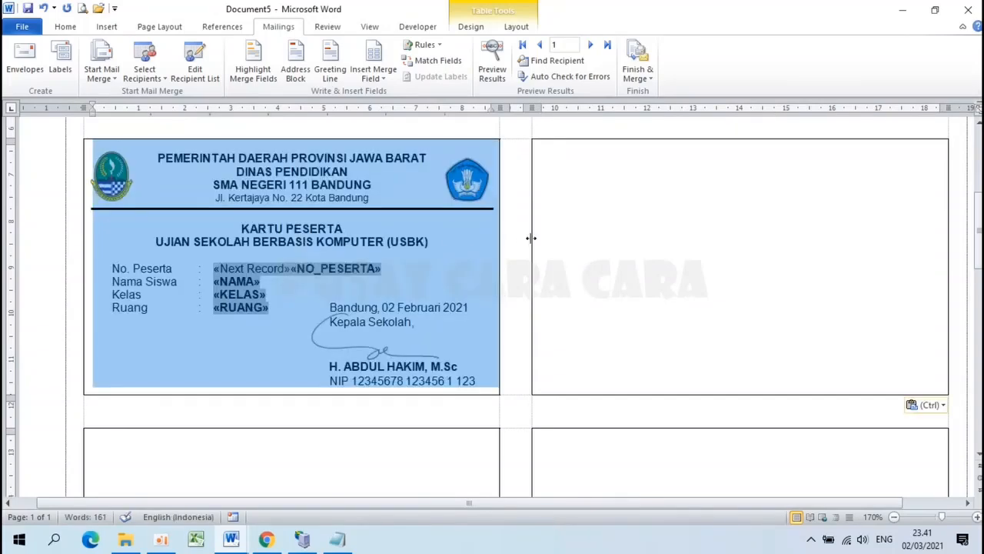
{"action": "left_click", "coordinate": [530, 241]}
{"action": "key", "text": "ctrl+v"}
Step: Paste the copied card into both empty cells of each of the three remaining card rows
{"action": "scroll", "coordinate": [356, 250], "scroll_direction": "down", "scroll_amount": 5}
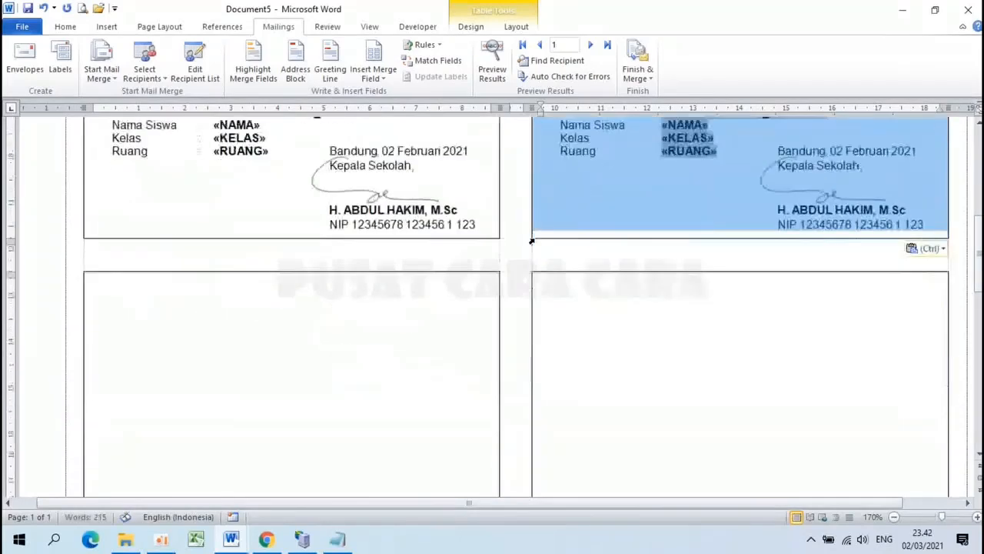
{"action": "left_click", "coordinate": [84, 224]}
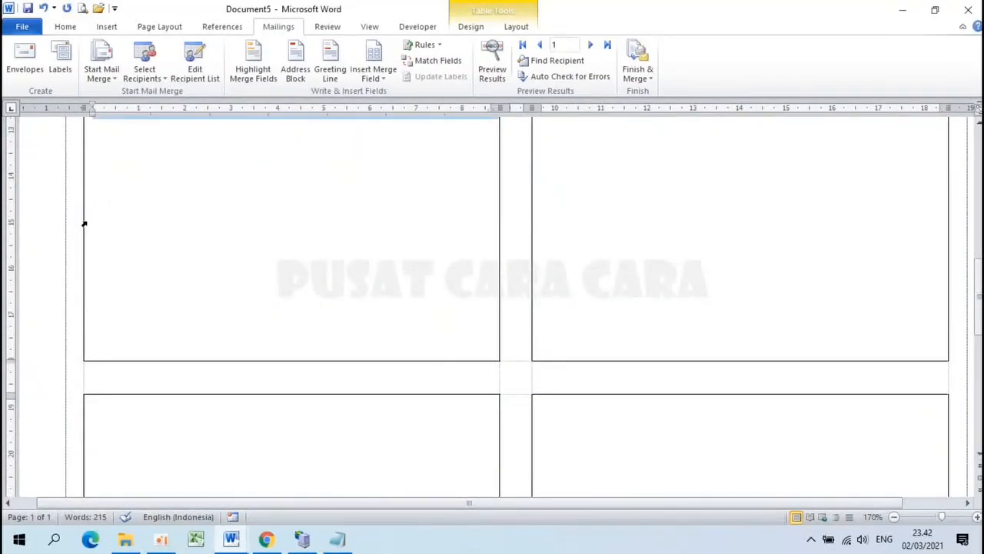
{"action": "key", "text": "ctrl+v"}
{"action": "left_click", "coordinate": [530, 220]}
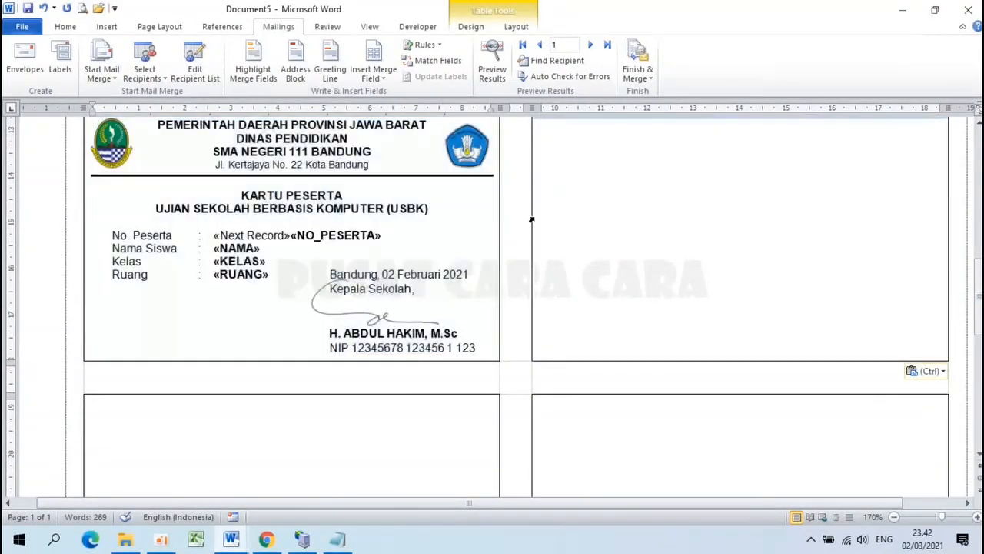
{"action": "key", "text": "ctrl+v"}
{"action": "scroll", "coordinate": [532, 219], "scroll_direction": "down", "scroll_amount": 3}
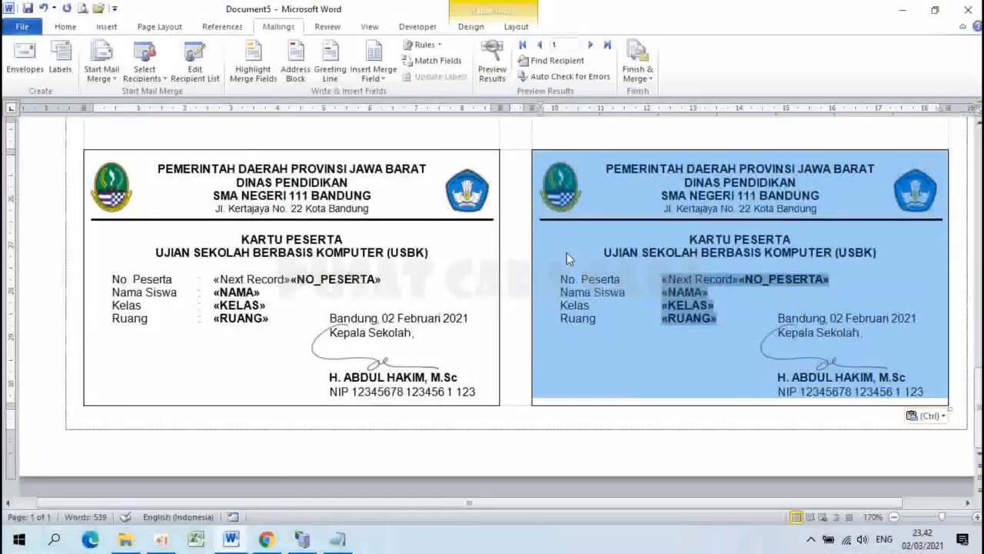
Step: Preview the merge results and check the participant number, name, class and room on every card of the page
{"action": "left_click", "coordinate": [567, 253]}
{"action": "scroll", "coordinate": [567, 255], "scroll_direction": "down", "scroll_amount": 9}
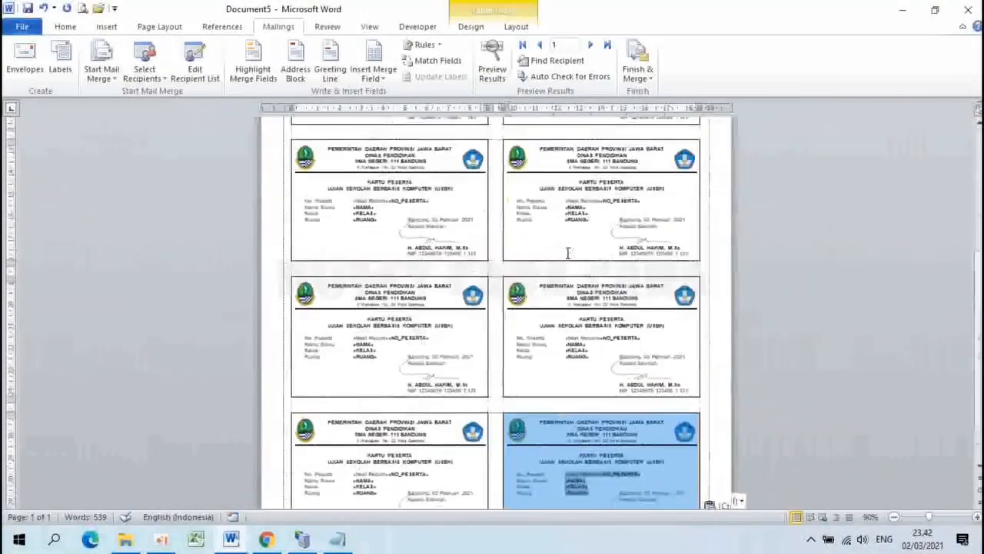
{"action": "scroll", "coordinate": [567, 253], "scroll_direction": "up", "scroll_amount": 3}
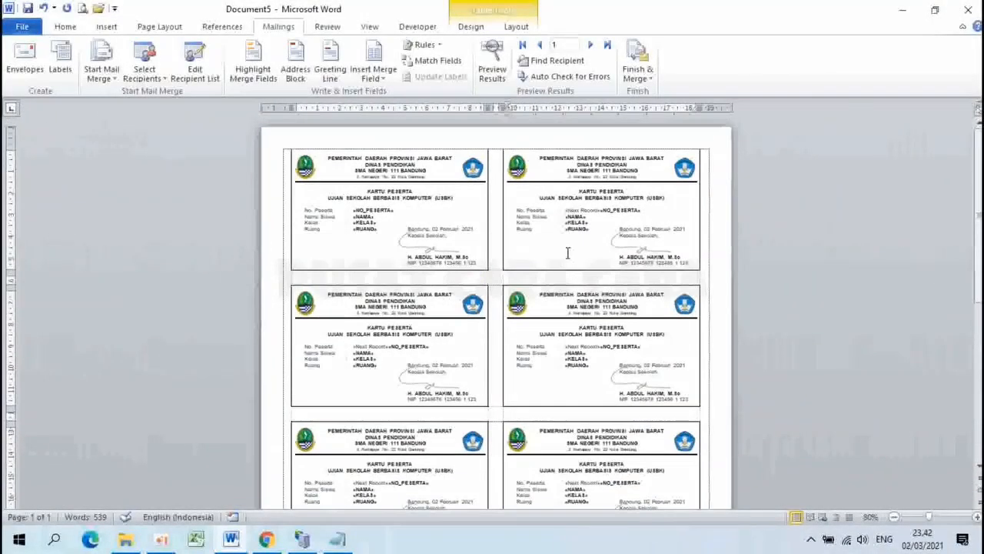
{"action": "left_click", "coordinate": [492, 68]}
{"action": "scroll", "coordinate": [286, 143], "scroll_direction": "up", "scroll_amount": 3}
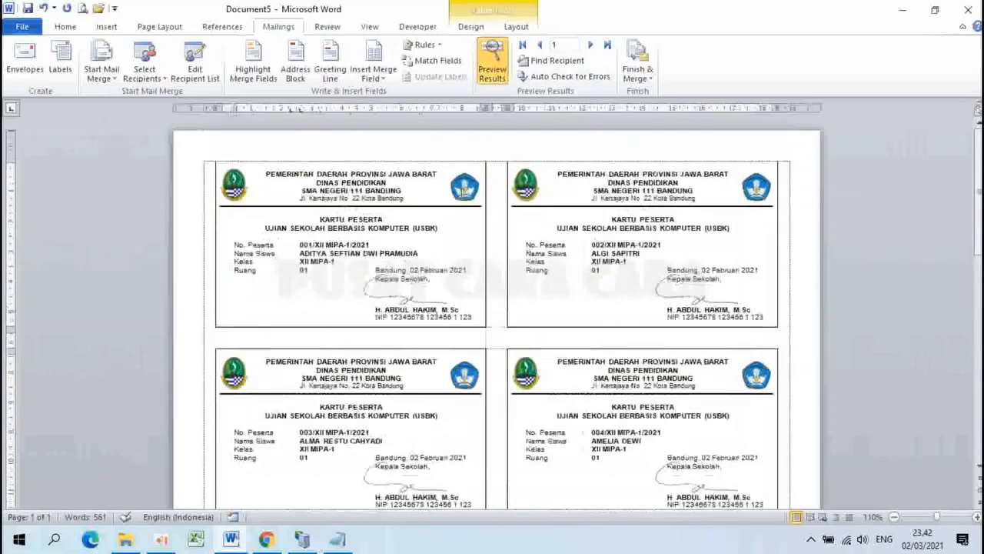
{"action": "scroll", "coordinate": [321, 215], "scroll_direction": "up", "scroll_amount": 2}
{"action": "scroll", "coordinate": [321, 215], "scroll_direction": "down", "scroll_amount": 2}
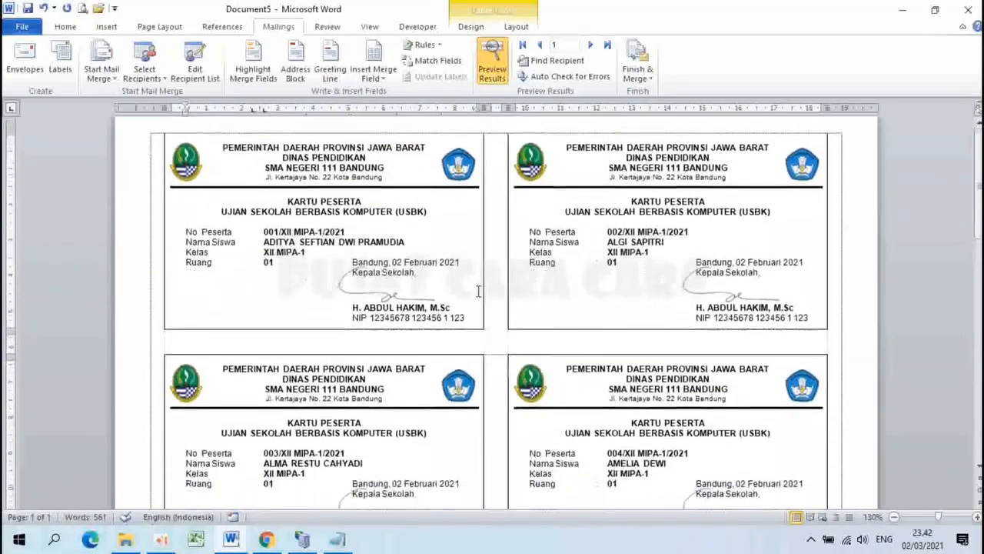
{"action": "scroll", "coordinate": [322, 215], "scroll_direction": "down", "scroll_amount": 5}
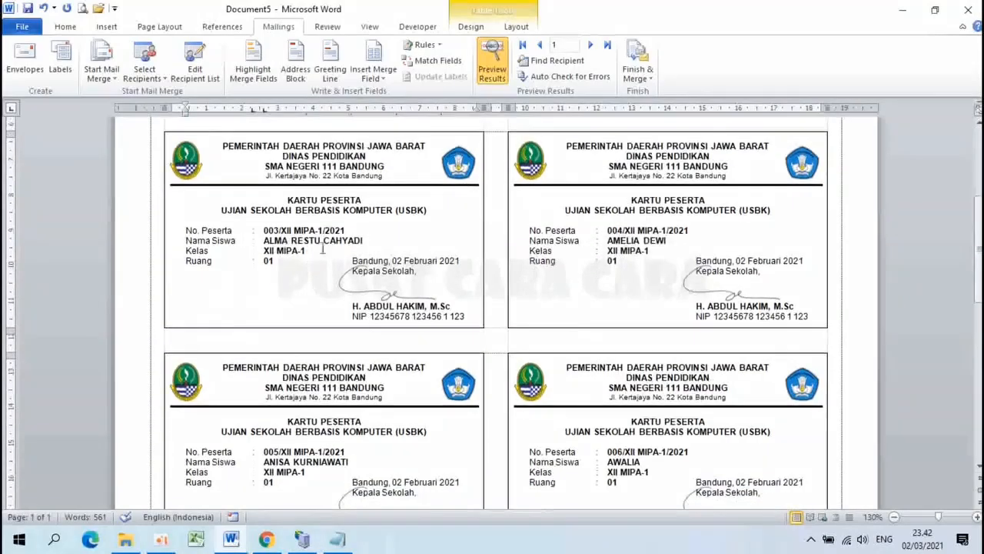
{"action": "scroll", "coordinate": [484, 353], "scroll_direction": "down", "scroll_amount": 14}
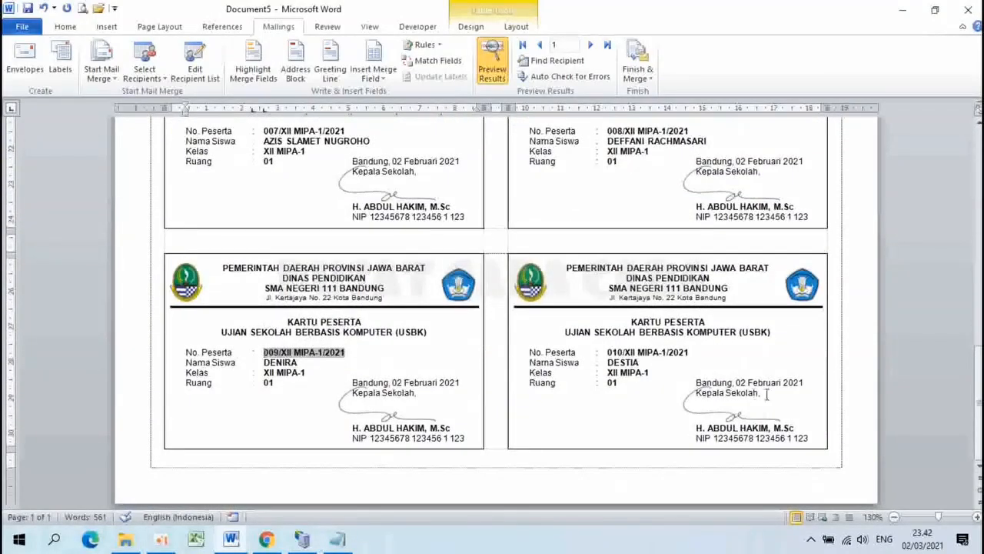
{"action": "scroll", "coordinate": [572, 283], "scroll_direction": "up", "scroll_amount": 20}
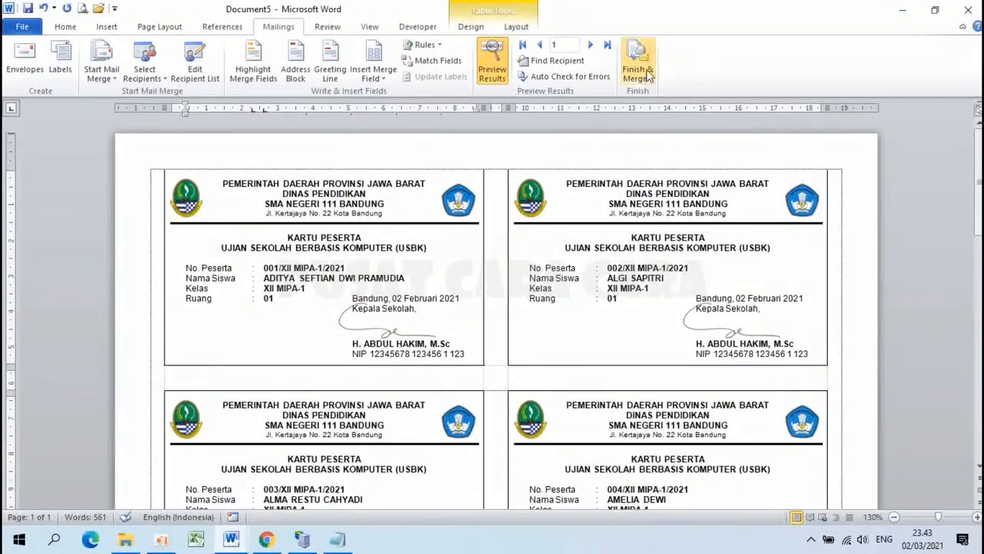
{"action": "left_click", "coordinate": [646, 75]}
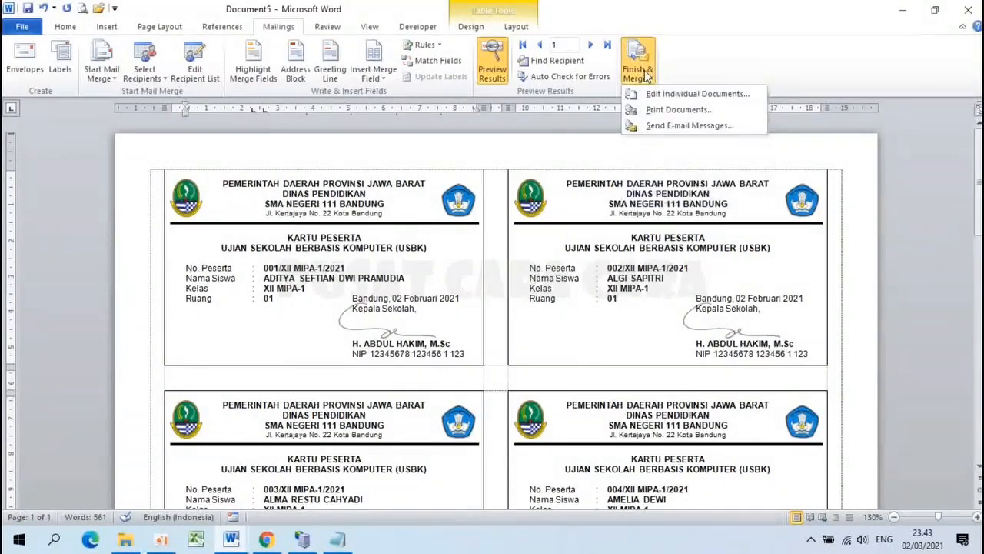
{"action": "left_click", "coordinate": [663, 112]}
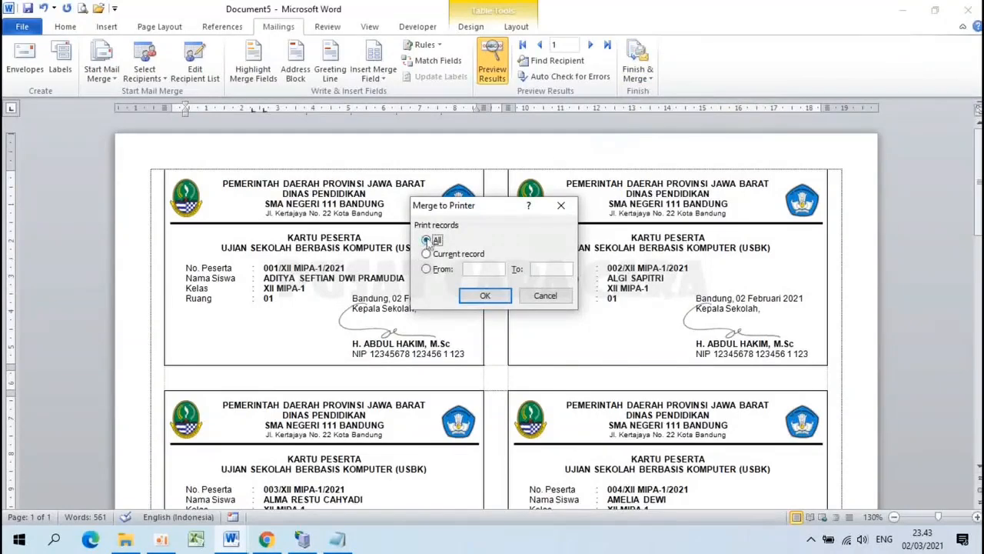
{"action": "left_click", "coordinate": [485, 296]}
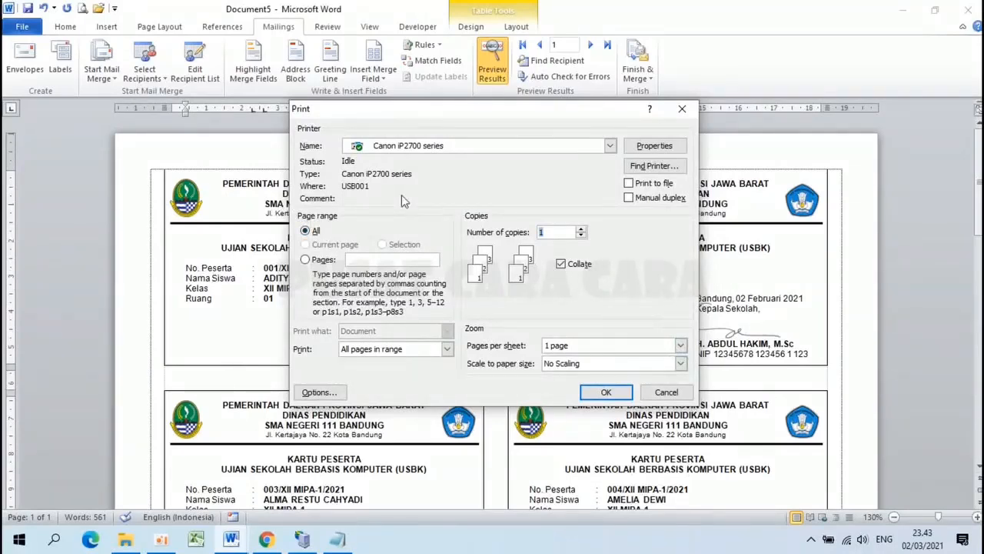
{"action": "left_click", "coordinate": [666, 392]}
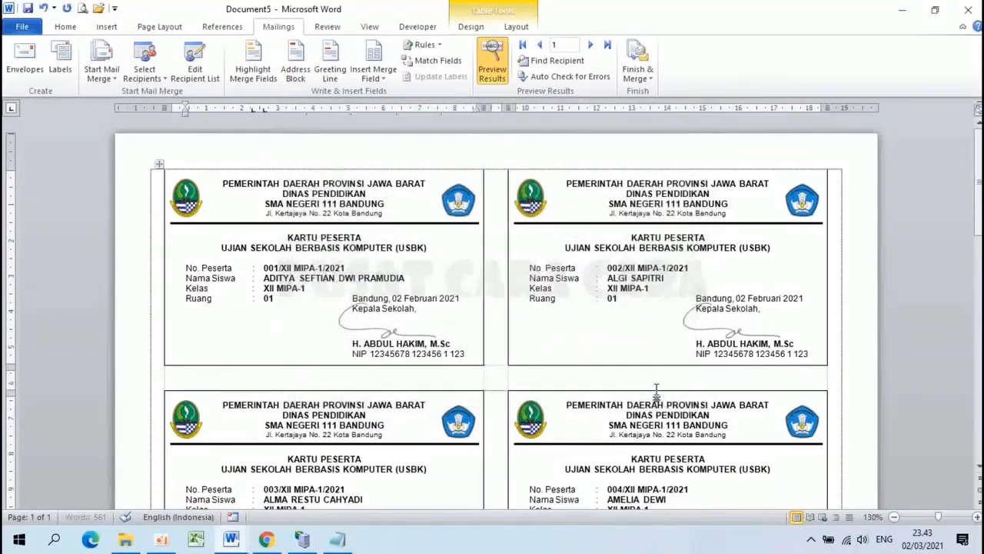
Step: Finish the merge by generating all records into a new document of individual cards, and look over its pages
{"action": "left_click", "coordinate": [641, 79]}
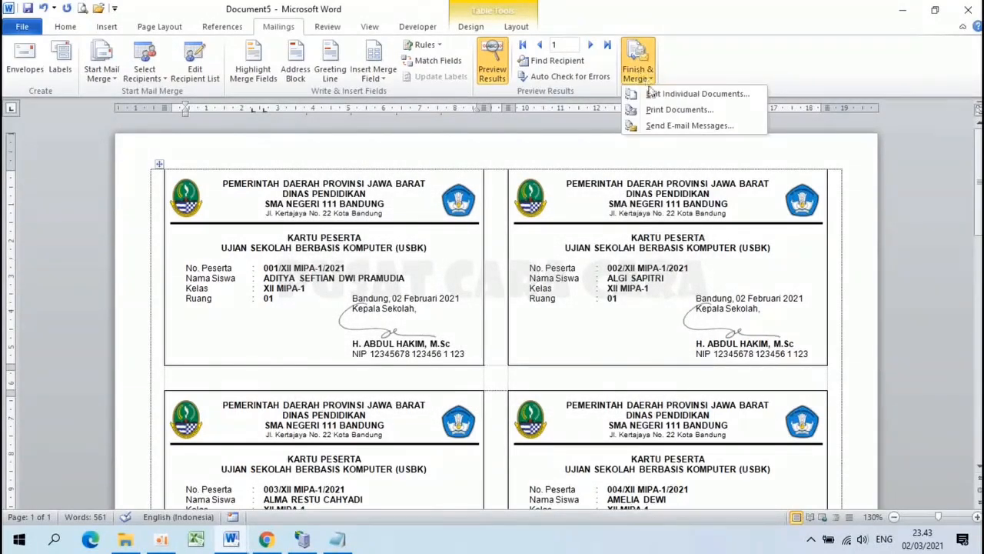
{"action": "left_click", "coordinate": [659, 96]}
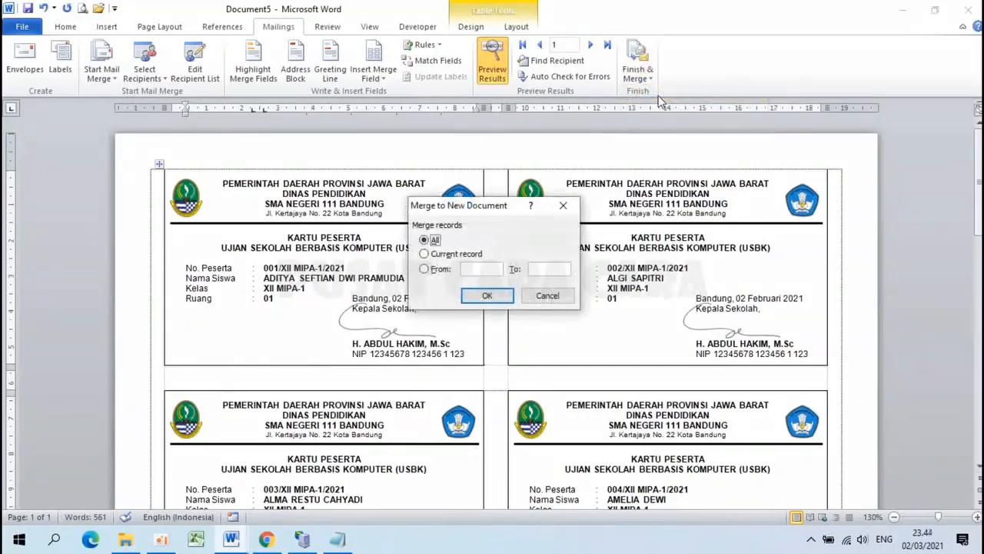
{"action": "left_click", "coordinate": [486, 295]}
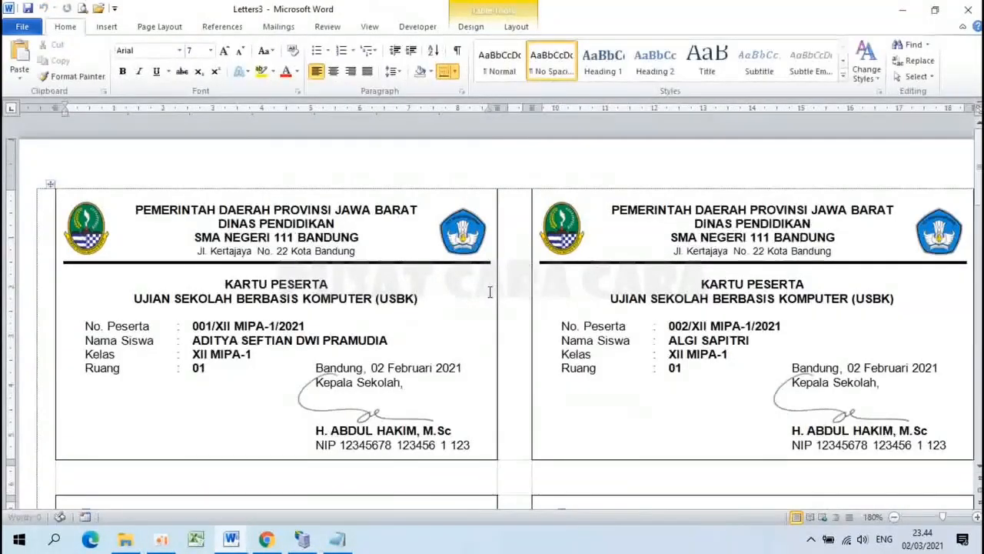
{"action": "scroll", "coordinate": [489, 292], "scroll_direction": "down", "scroll_amount": 6, "text": "ctrl"}
{"action": "scroll", "coordinate": [486, 294], "scroll_direction": "down", "scroll_amount": 4, "text": "ctrl"}
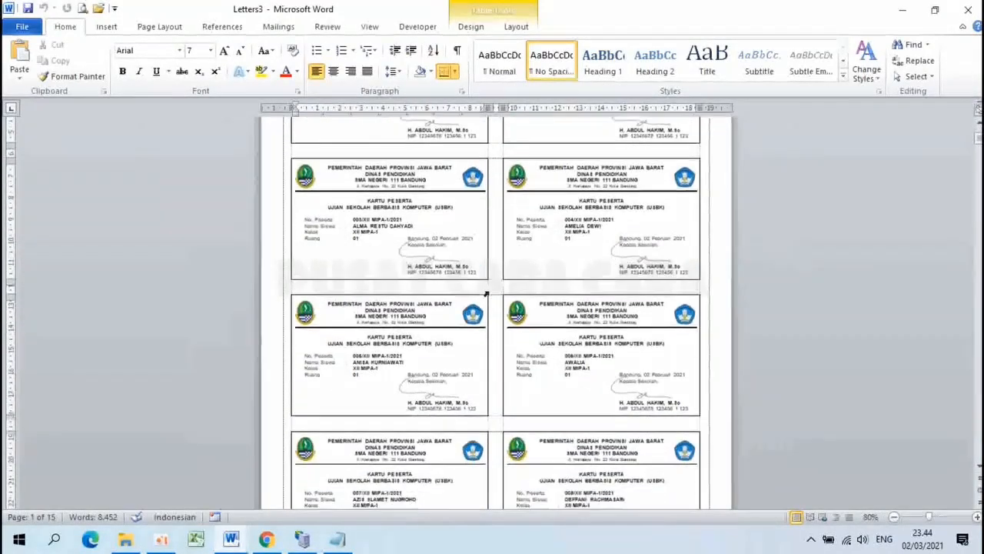
{"action": "scroll", "coordinate": [487, 292], "scroll_direction": "down", "scroll_amount": 4, "text": "ctrl"}
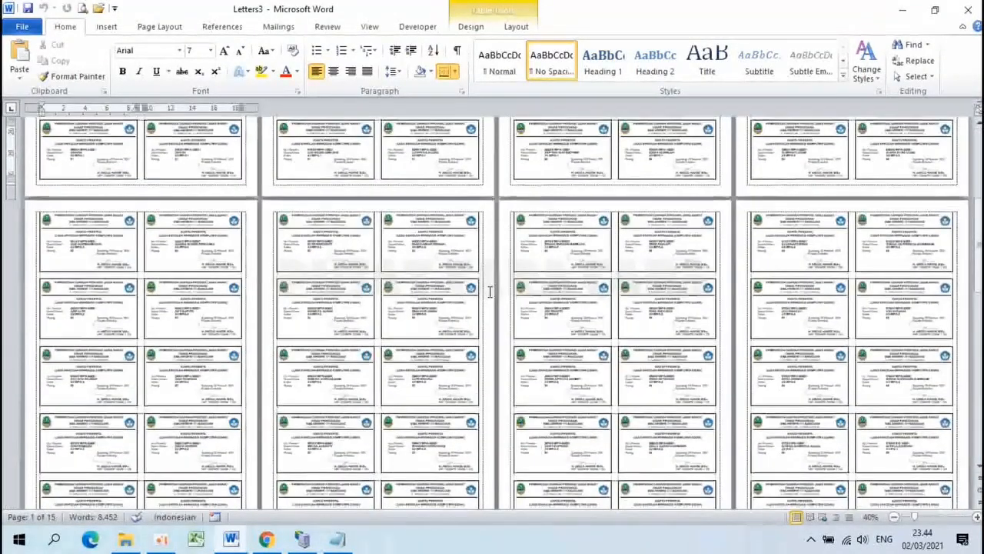
{"action": "scroll", "coordinate": [489, 292], "scroll_direction": "down", "scroll_amount": 1, "text": "ctrl"}
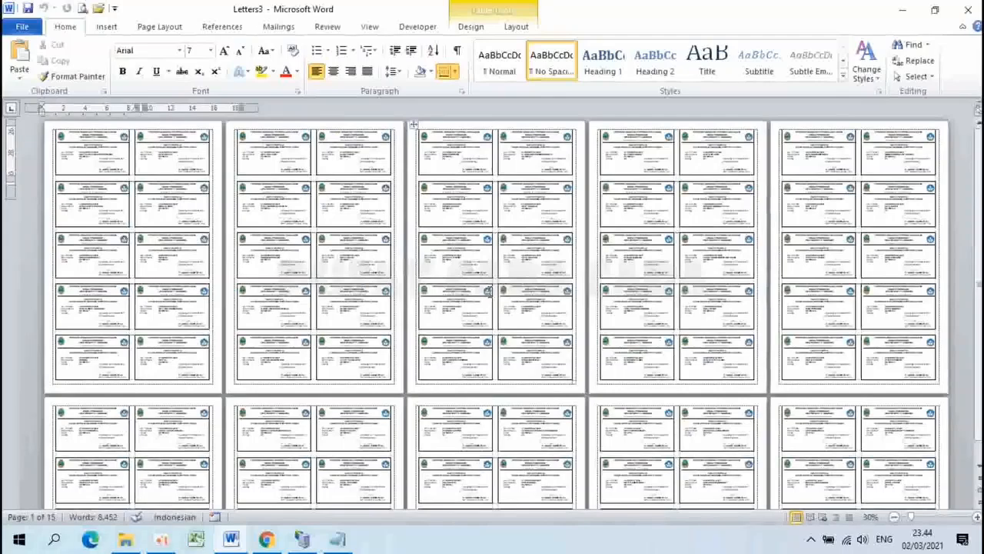
{"action": "scroll", "coordinate": [489, 292], "scroll_direction": "down", "scroll_amount": 1, "text": "ctrl"}
{"action": "scroll", "coordinate": [489, 291], "scroll_direction": "down", "scroll_amount": 2}
{"action": "scroll", "coordinate": [489, 287], "scroll_direction": "down", "scroll_amount": 1}
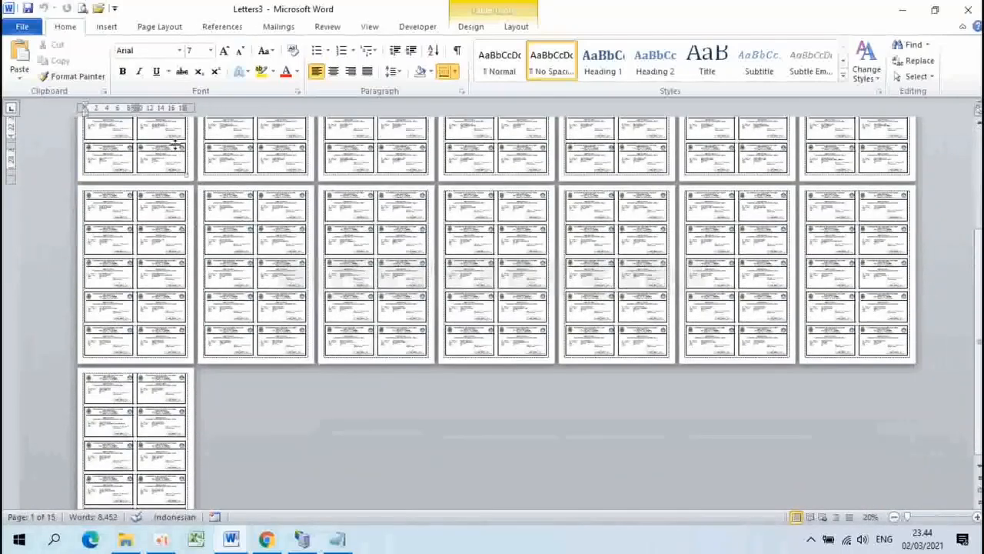
Step: Save the merged cards in the Upload Youtube folder as a Word document named KARTU PESERTA JADI
{"action": "left_click", "coordinate": [22, 26]}
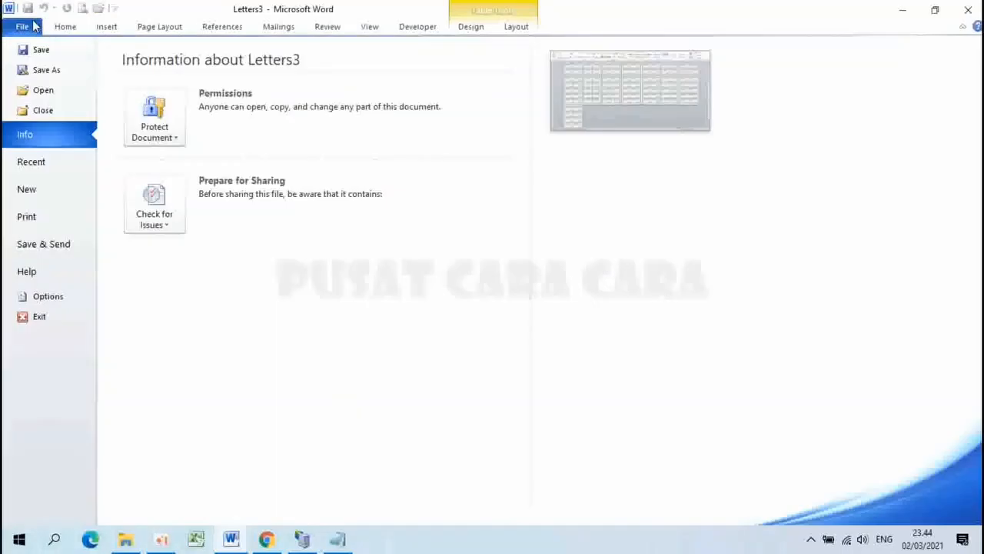
{"action": "left_click", "coordinate": [48, 70]}
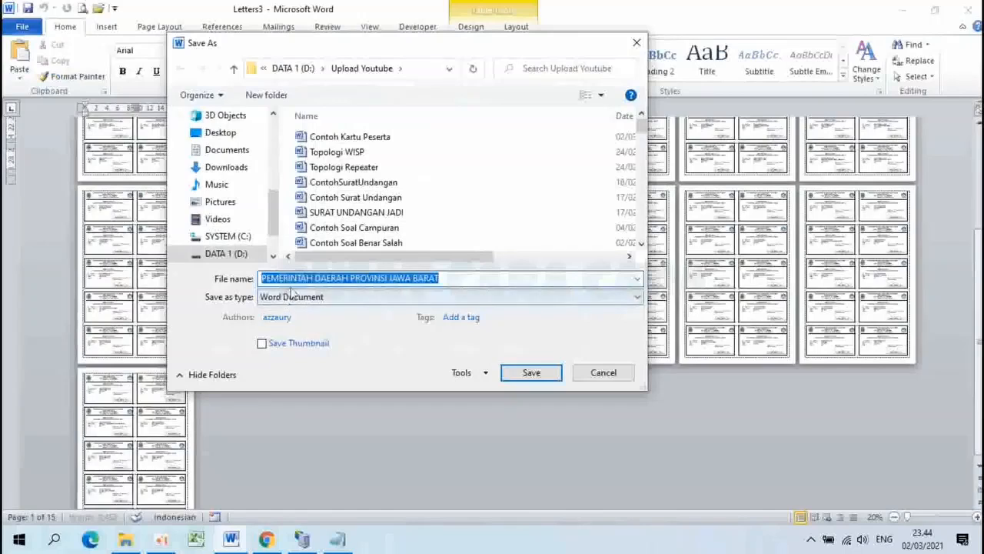
{"action": "type", "text": "K"}
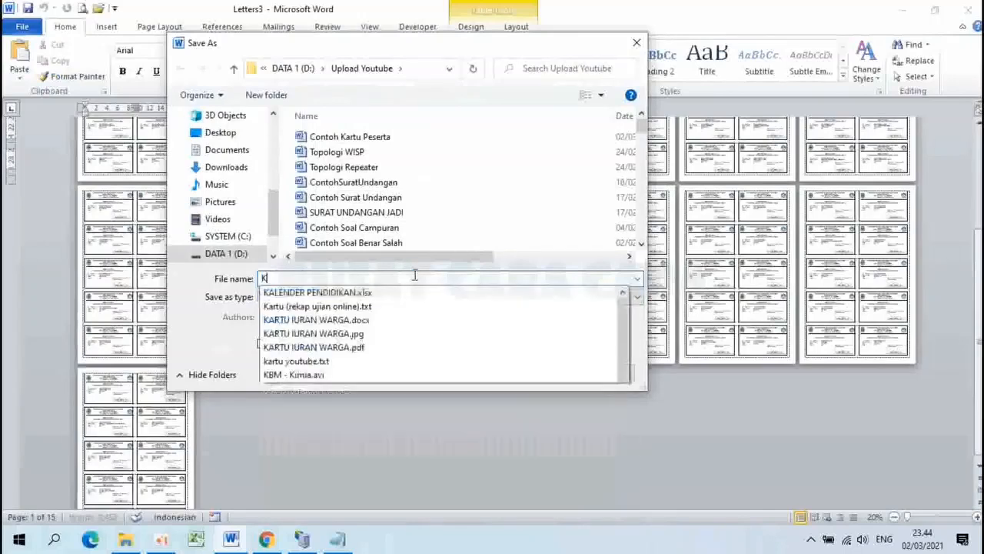
{"action": "type", "text": "ARTU PESERTA JADI"}
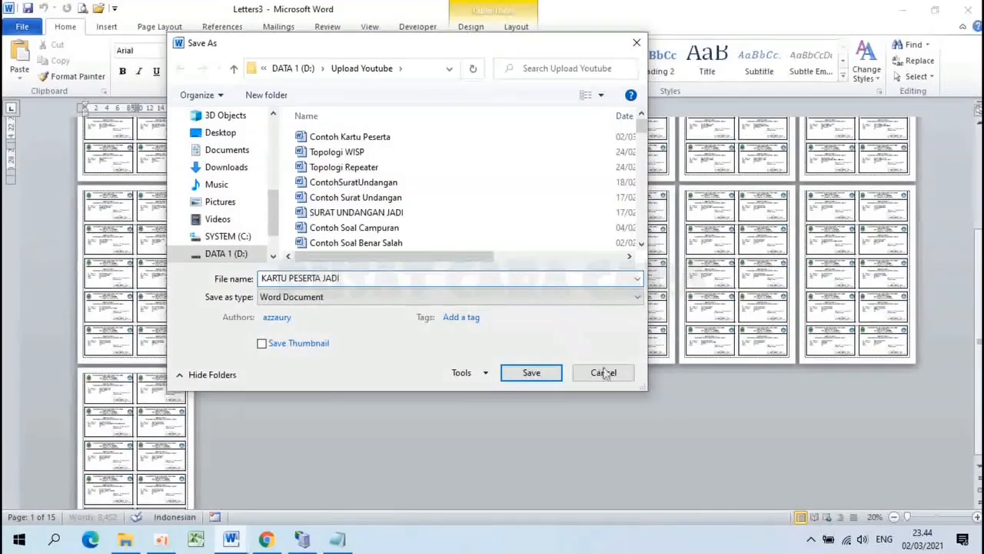
{"action": "left_click", "coordinate": [531, 373]}
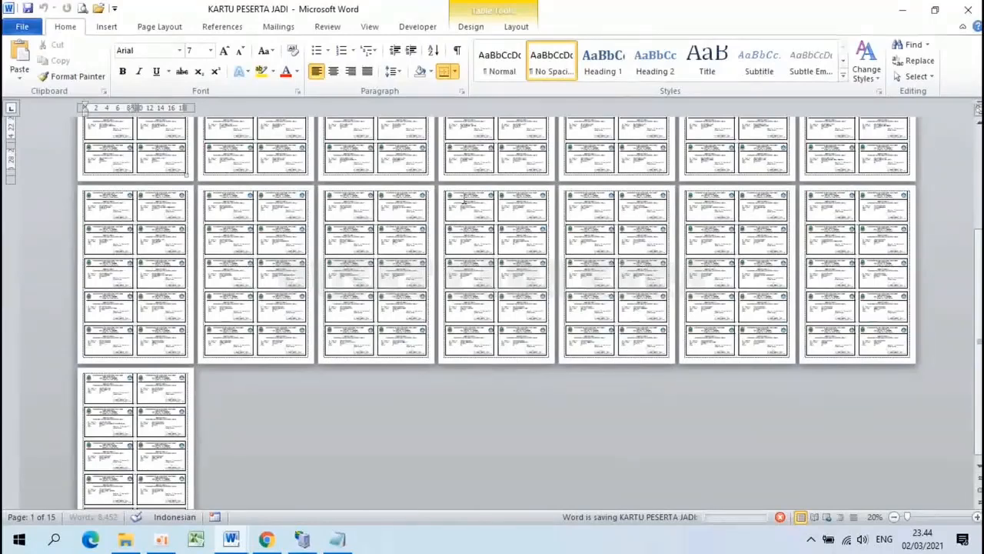
Step: Save a PDF copy of the merged cards as KARTU PESERTA JADI, and close the merged document with its changes saved
{"action": "scroll", "coordinate": [464, 201], "scroll_direction": "down", "scroll_amount": 1}
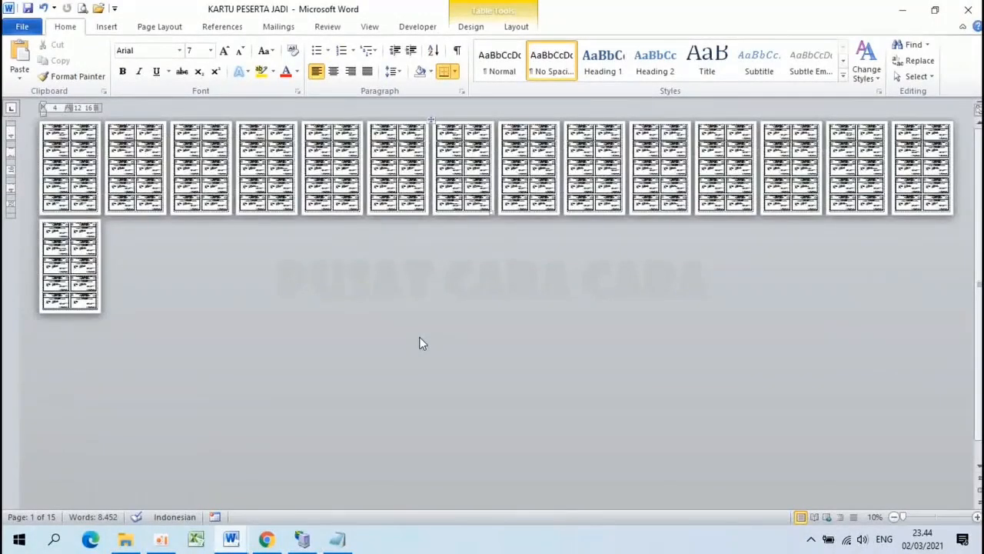
{"action": "scroll", "coordinate": [419, 344], "scroll_direction": "up", "scroll_amount": 3}
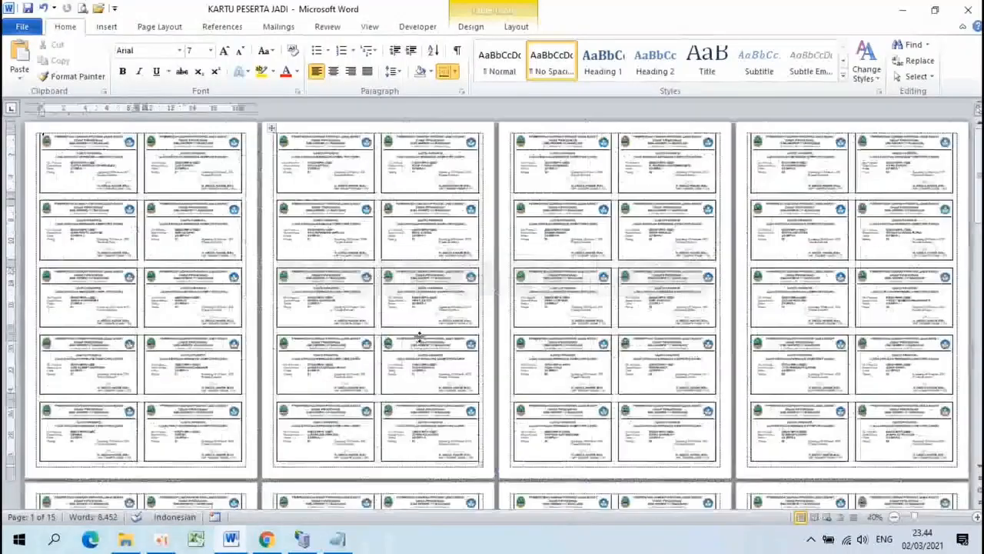
{"action": "scroll", "coordinate": [419, 336], "scroll_direction": "up", "scroll_amount": 2}
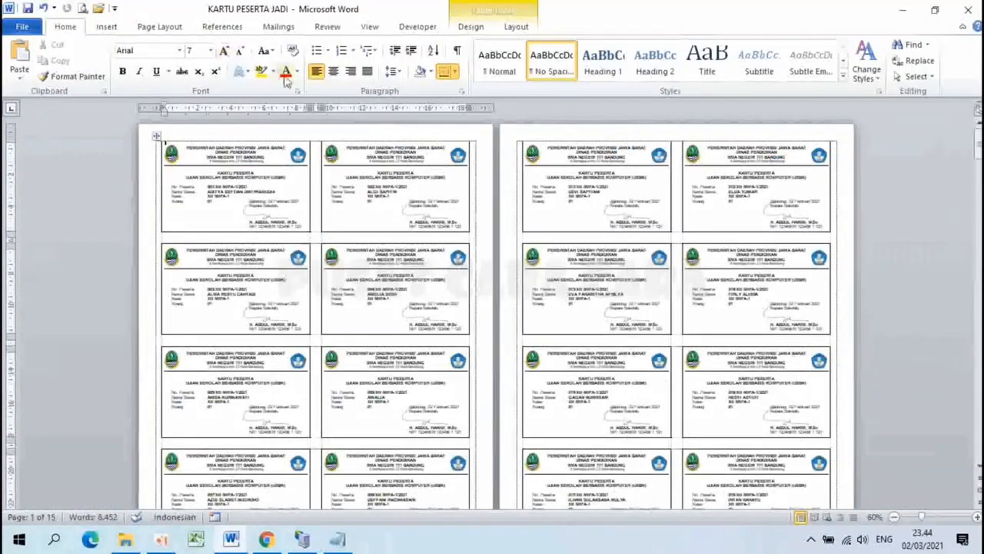
{"action": "left_click", "coordinate": [25, 27]}
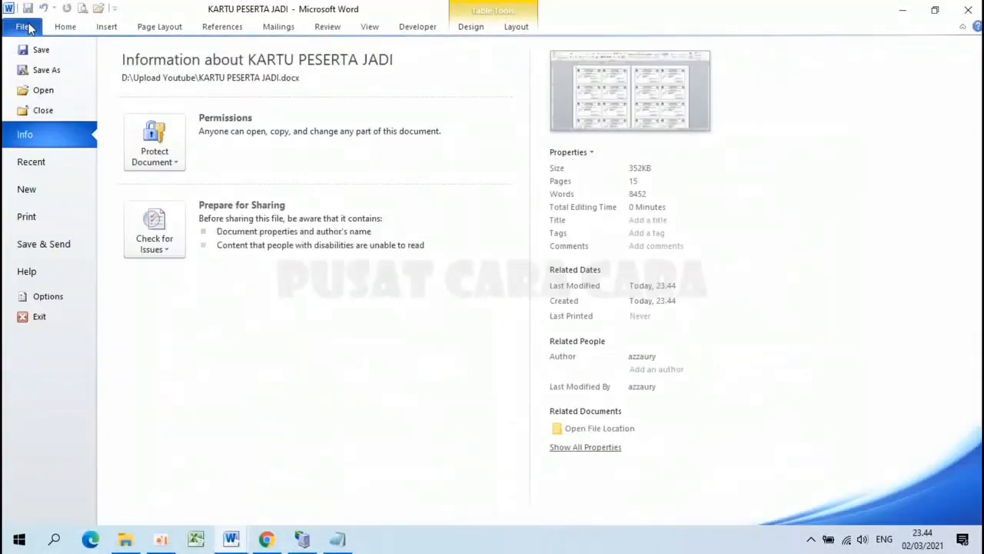
{"action": "left_click", "coordinate": [46, 69]}
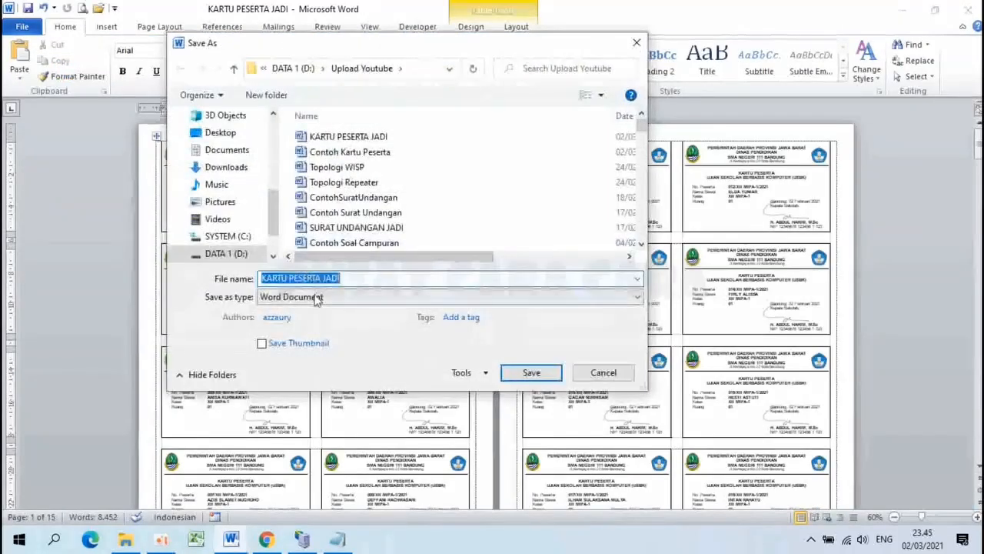
{"action": "left_click", "coordinate": [315, 296]}
{"action": "left_click", "coordinate": [274, 376]}
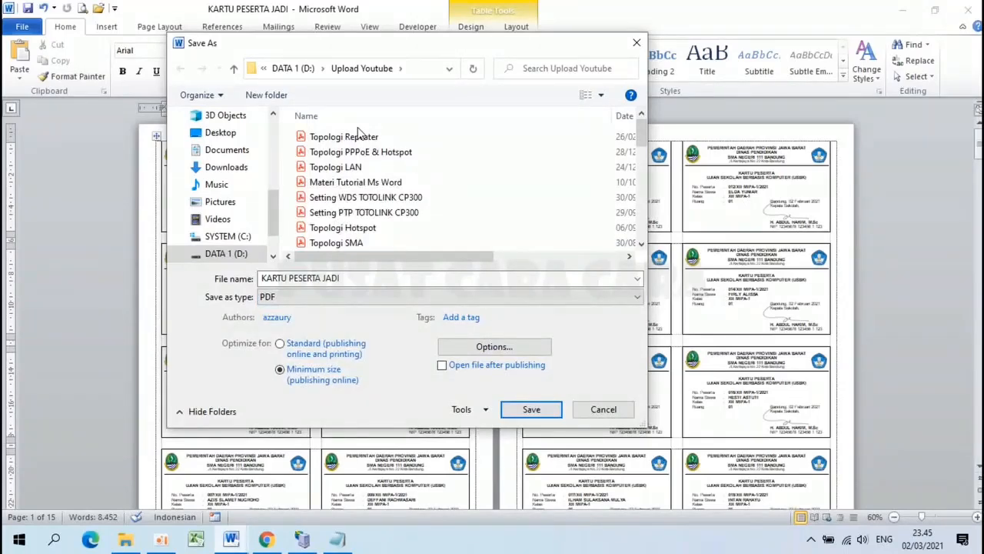
{"action": "left_click", "coordinate": [531, 410]}
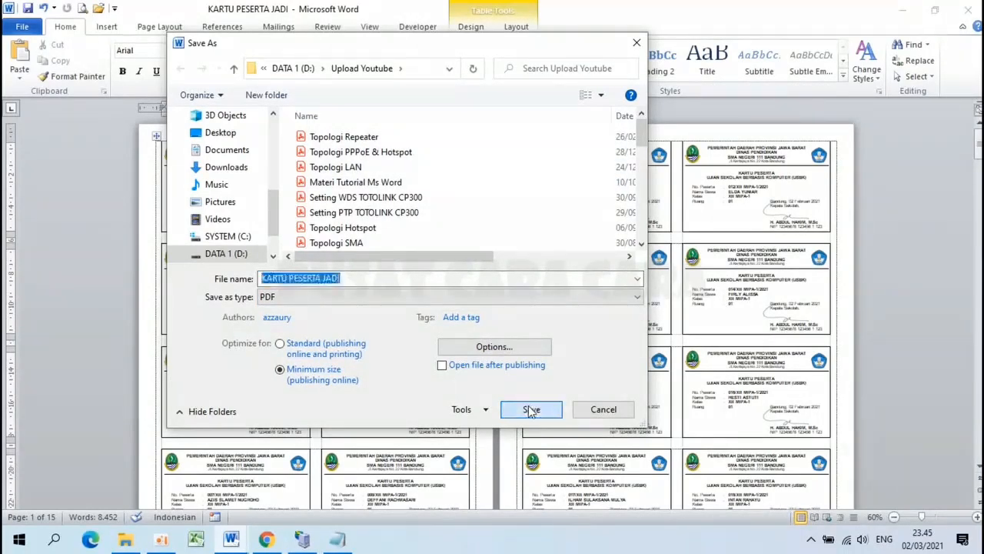
{"action": "left_click", "coordinate": [967, 13]}
{"action": "left_click", "coordinate": [441, 289]}
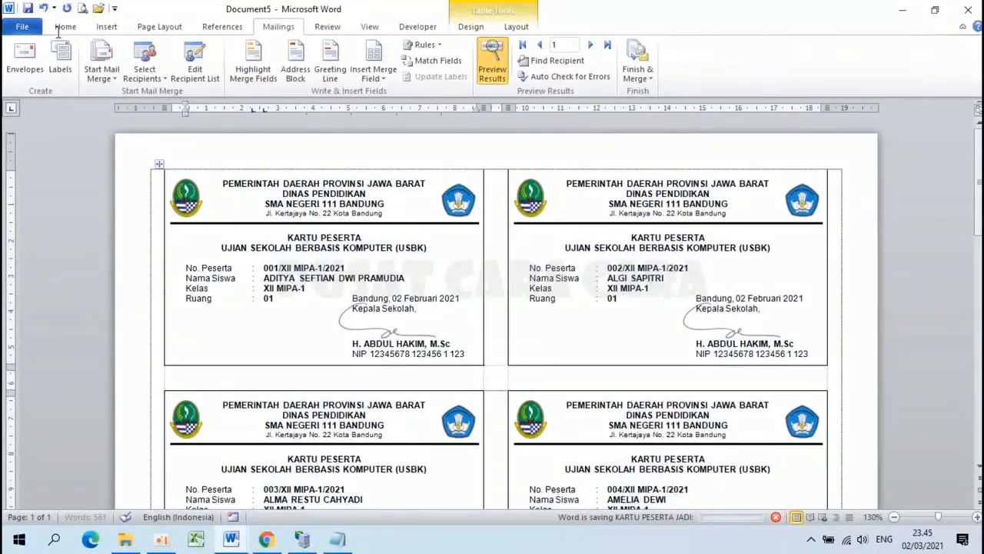
Step: Save the mail merge main document in the Upload Youtube folder as a Word document named KARTU PESERTA MASTER
{"action": "scroll", "coordinate": [67, 25], "scroll_direction": "down", "scroll_amount": 2}
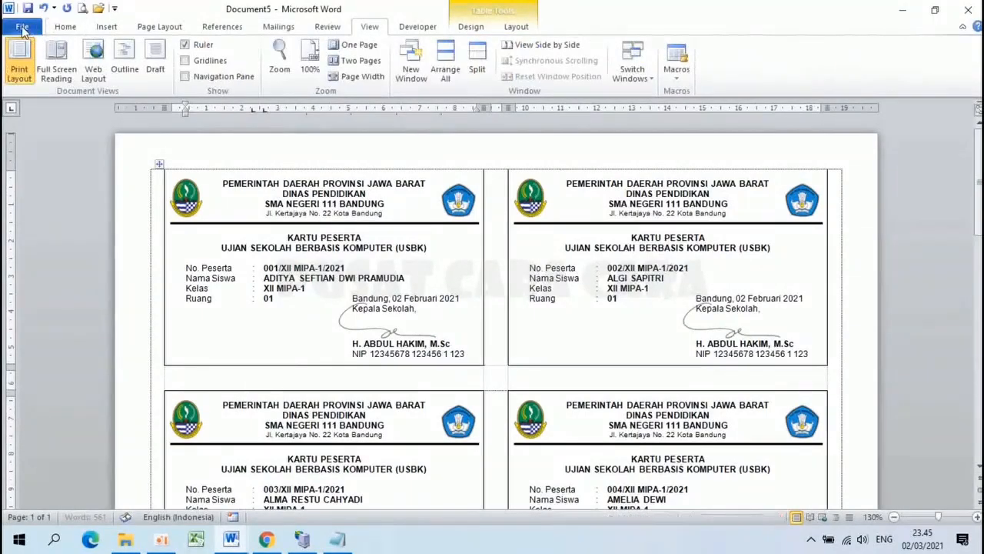
{"action": "left_click", "coordinate": [22, 28]}
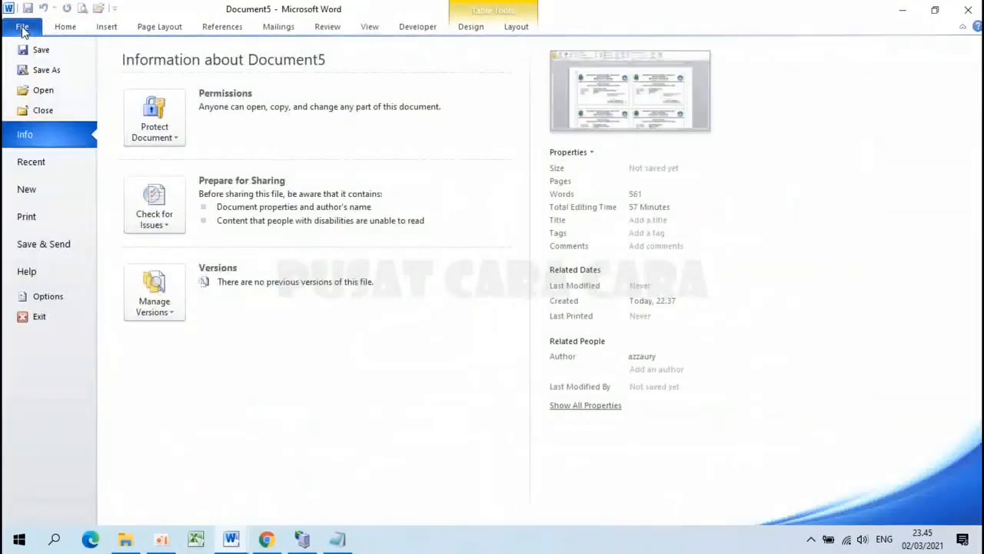
{"action": "left_click", "coordinate": [57, 68]}
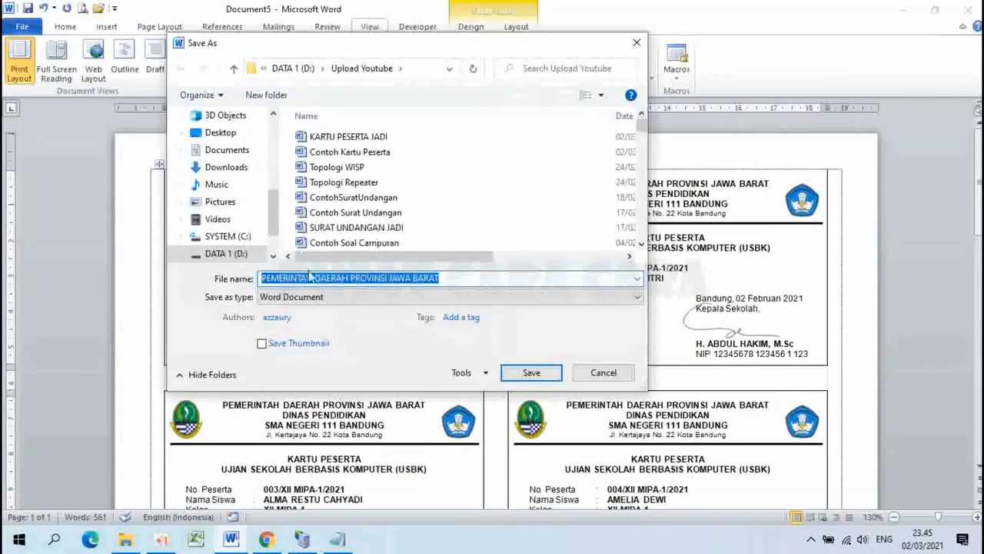
{"action": "type", "text": "KARTU"}
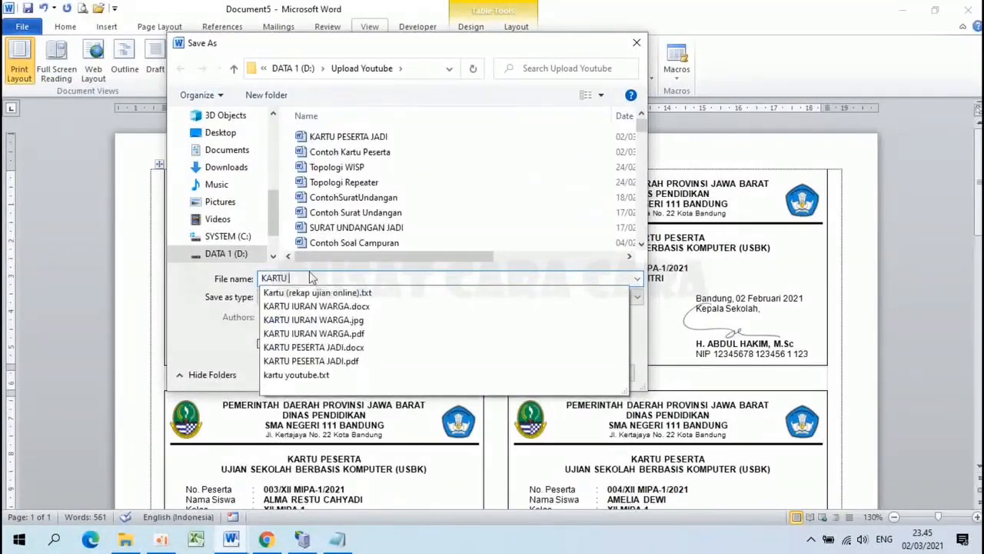
{"action": "key", "text": "Escape"}
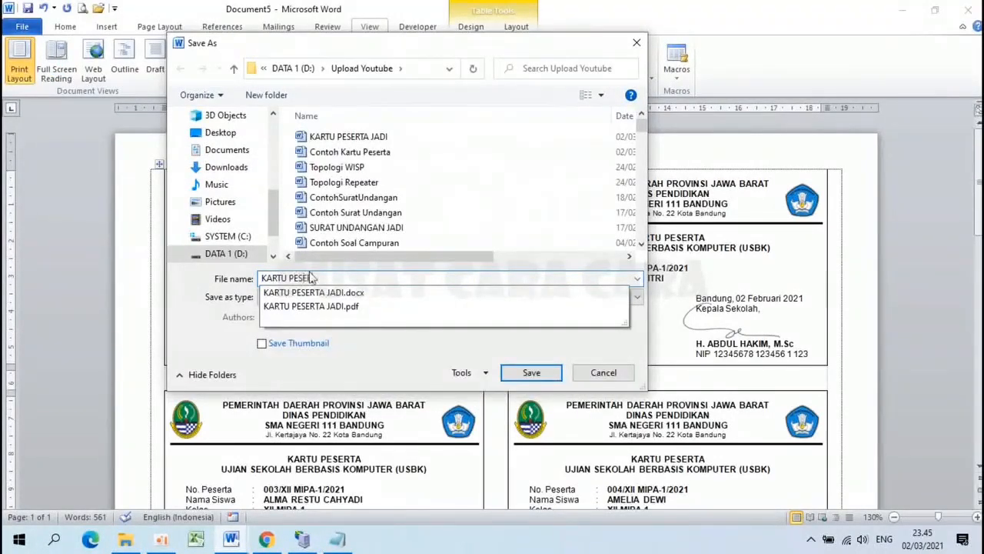
{"action": "type", "text": "MASTER"}
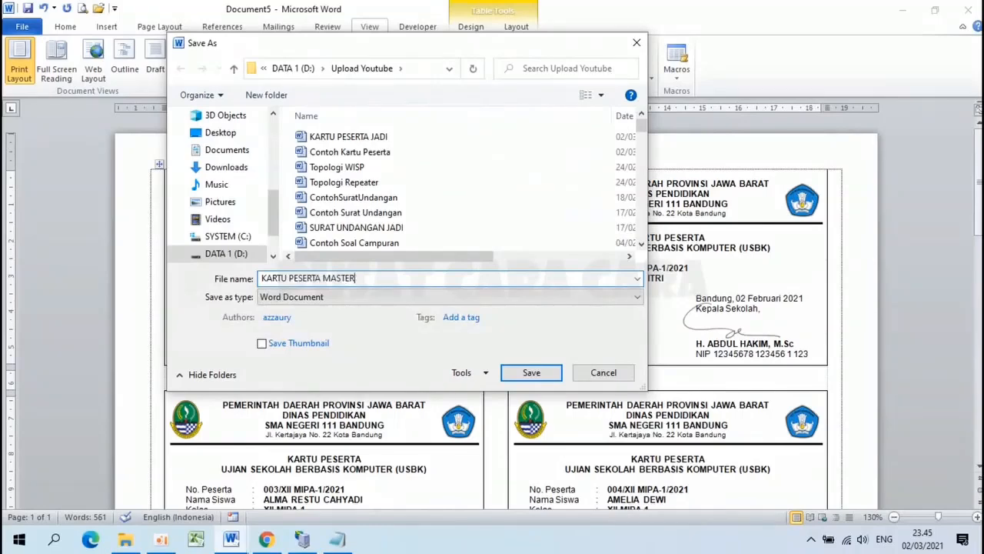
{"action": "left_click", "coordinate": [531, 373]}
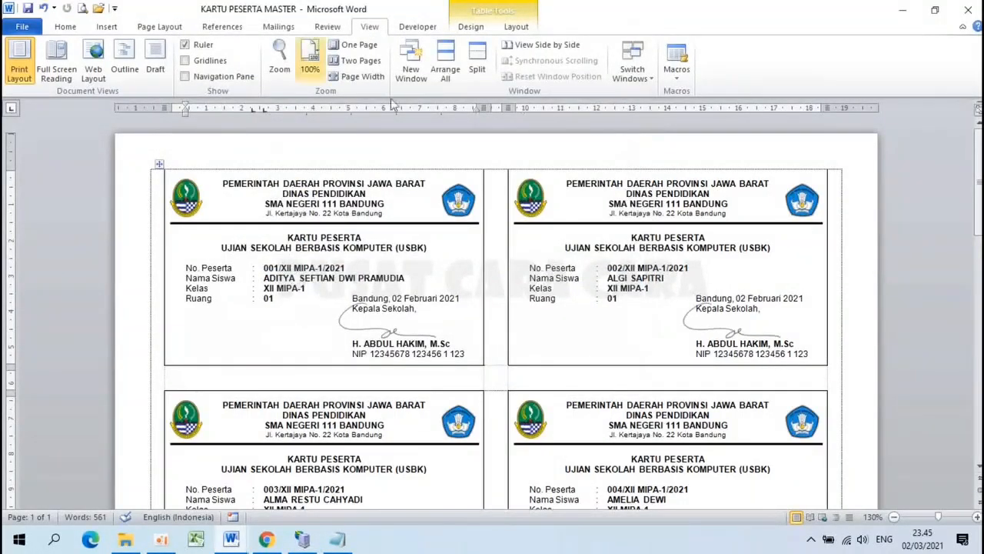
Step: Check the cards on the master page and advance the merge preview by three records
{"action": "left_click", "coordinate": [77, 27]}
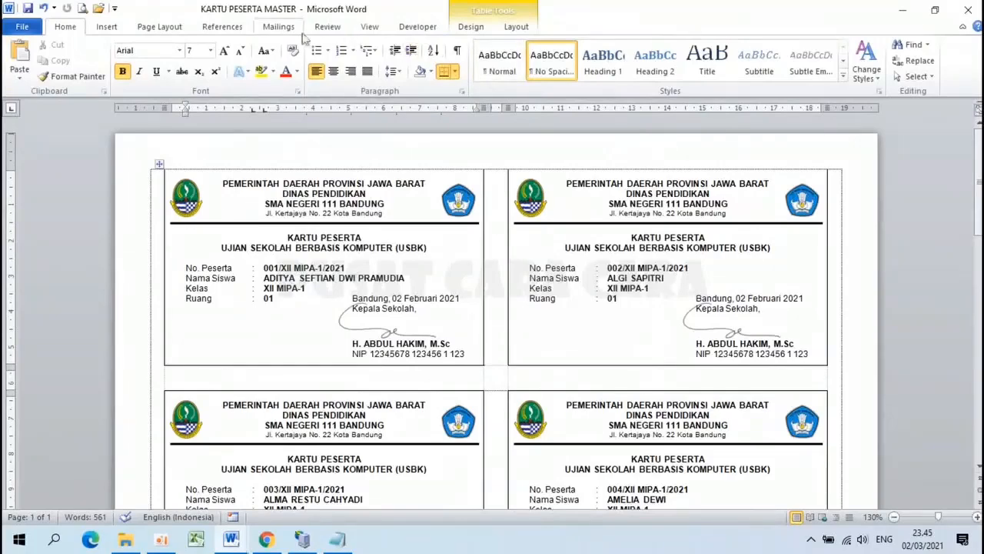
{"action": "left_click", "coordinate": [271, 30]}
{"action": "scroll", "coordinate": [335, 223], "scroll_direction": "down", "scroll_amount": 8}
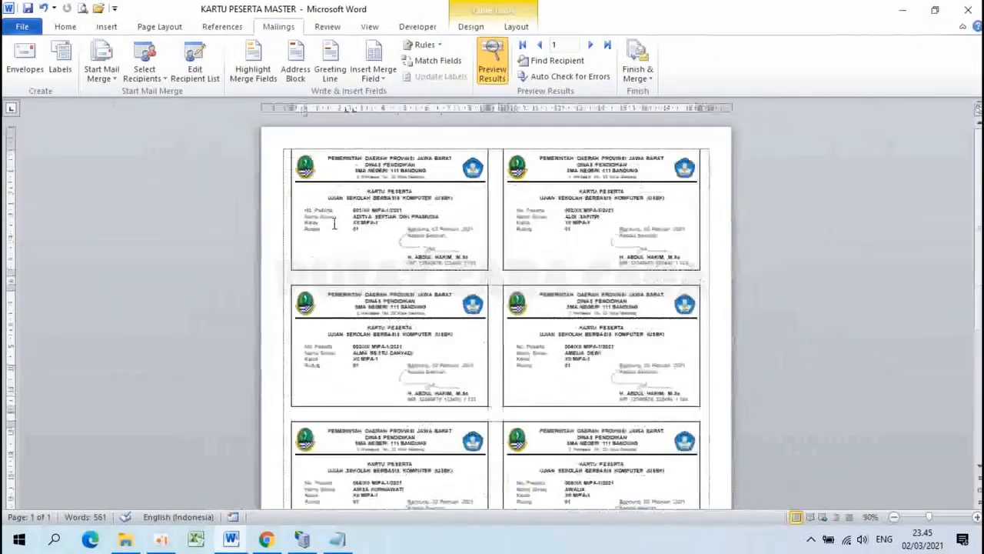
{"action": "scroll", "coordinate": [254, 290], "scroll_direction": "down", "scroll_amount": 1}
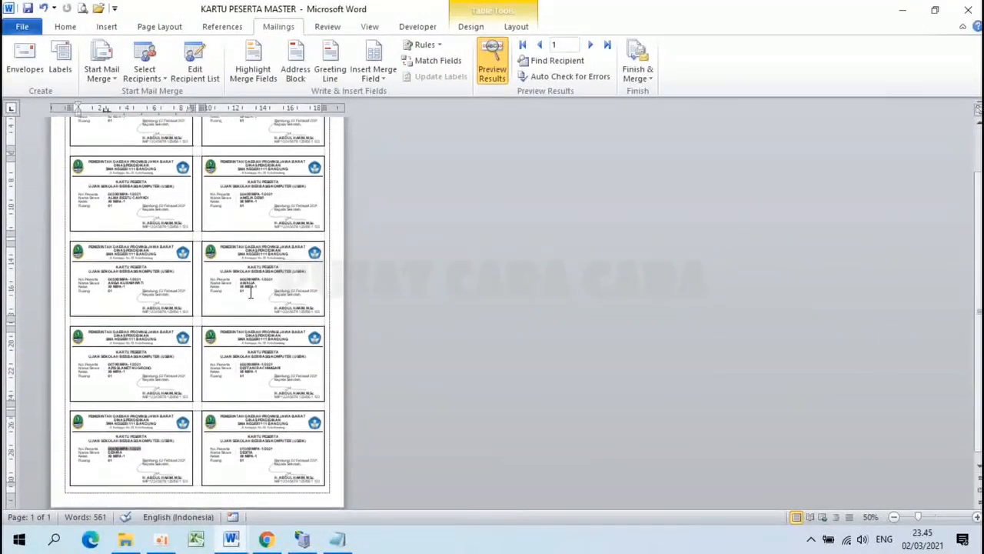
{"action": "scroll", "coordinate": [248, 290], "scroll_direction": "up", "scroll_amount": 4}
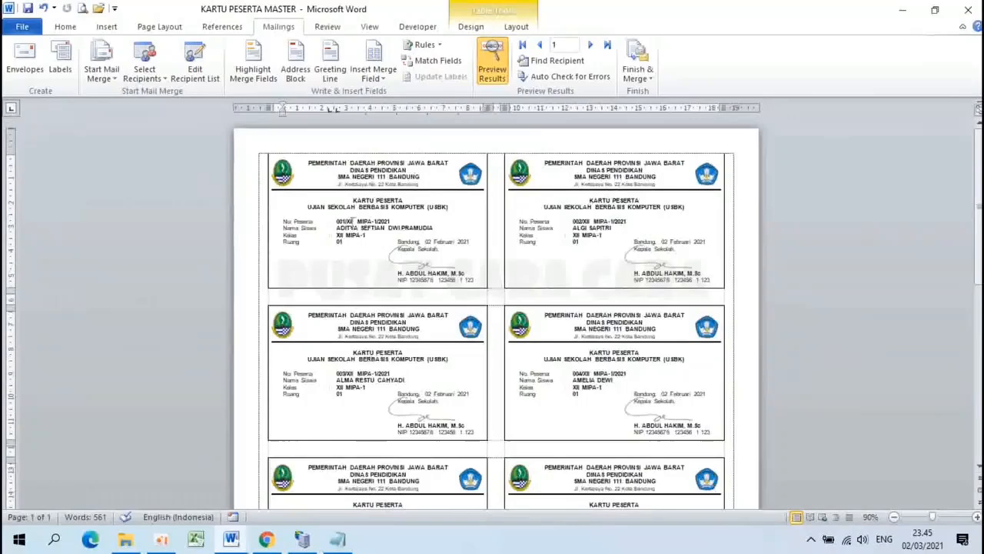
{"action": "left_click", "coordinate": [589, 45]}
{"action": "left_click", "coordinate": [590, 45]}
{"action": "left_click", "coordinate": [589, 46]}
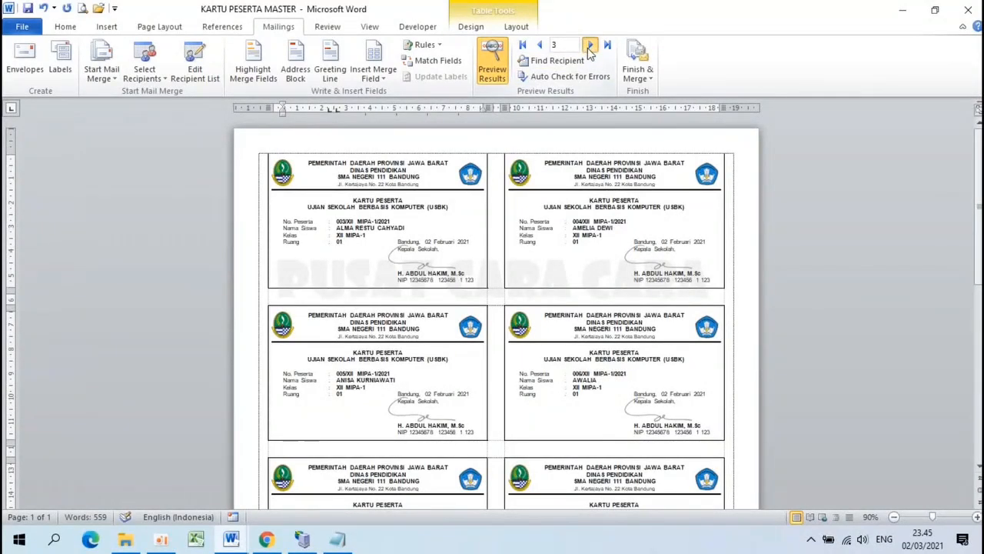
Step: Close the master document with its changes saved, and switch to File Explorer to show the Upload Youtube folder
{"action": "left_click", "coordinate": [968, 9]}
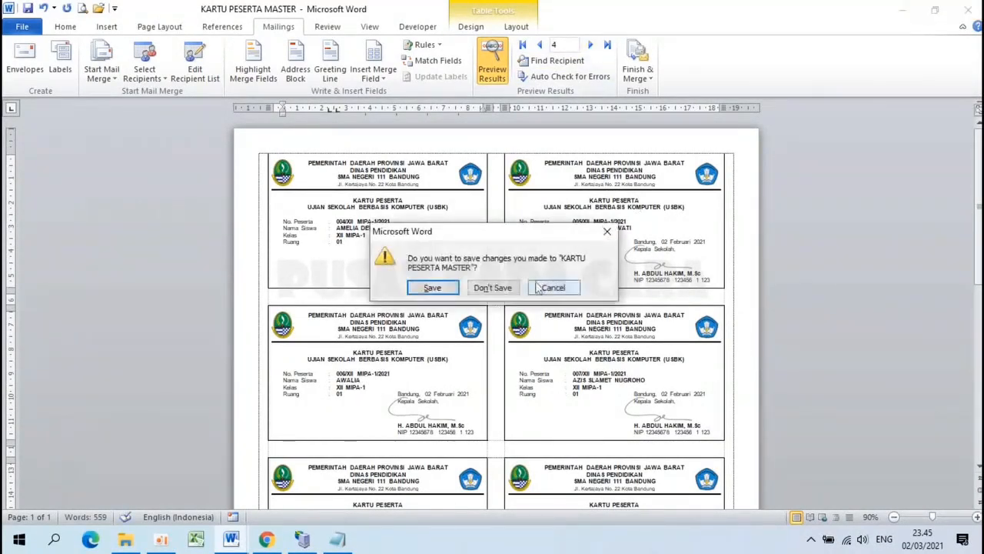
{"action": "left_click", "coordinate": [446, 290]}
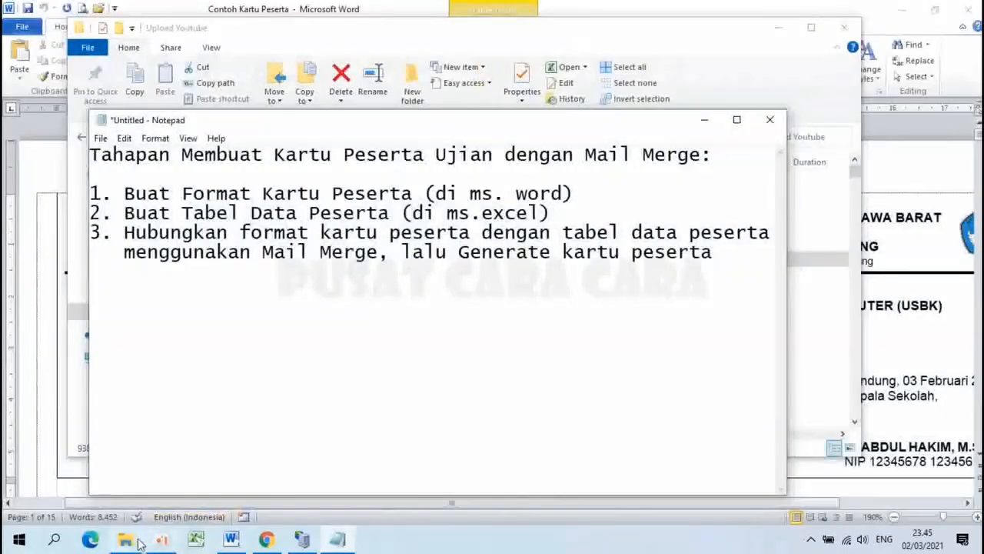
{"action": "left_click", "coordinate": [127, 542]}
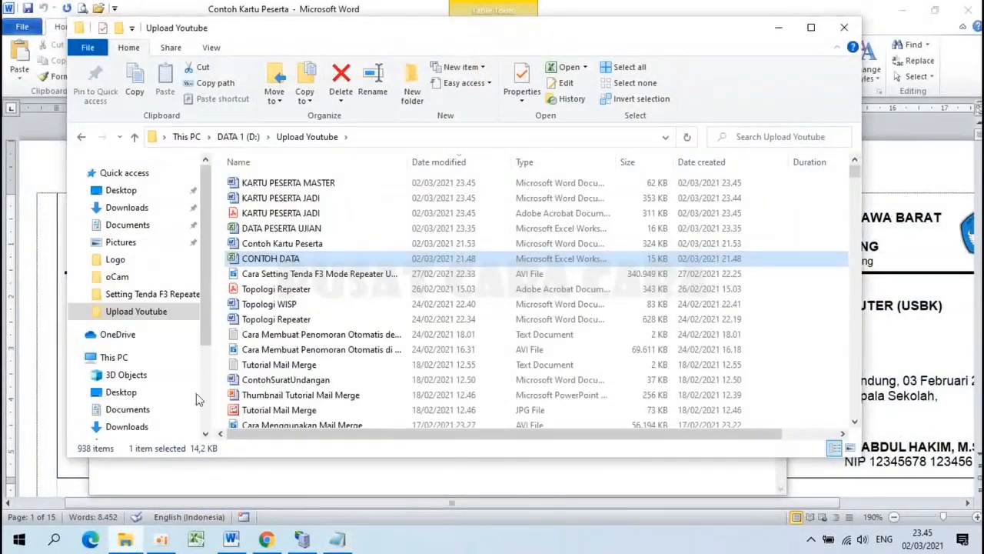
Step: Open the KARTU PESERTA JADI PDF from the Upload Youtube folder, review its participant cards, and close it
{"action": "left_click", "coordinate": [281, 198]}
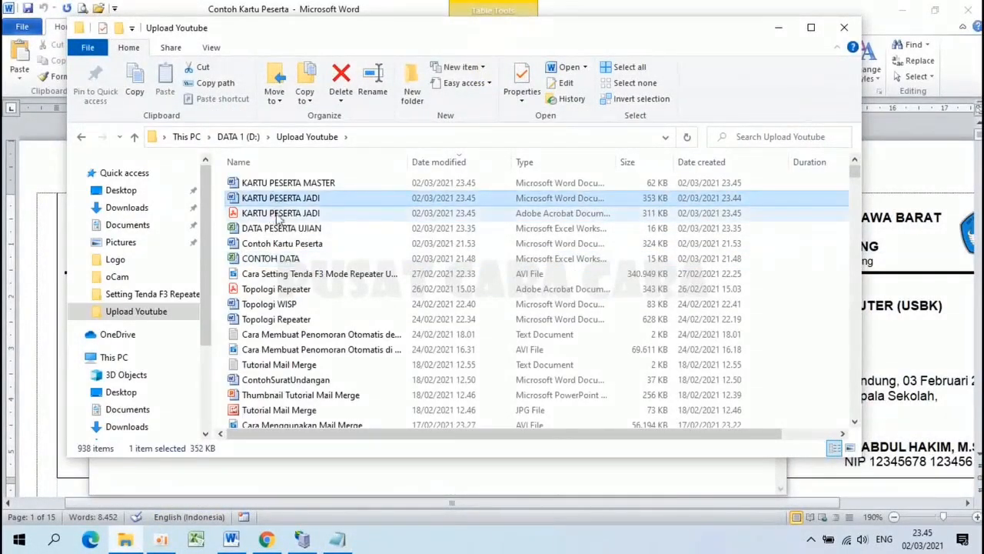
{"action": "left_click", "coordinate": [279, 215]}
{"action": "double_click", "coordinate": [279, 215]}
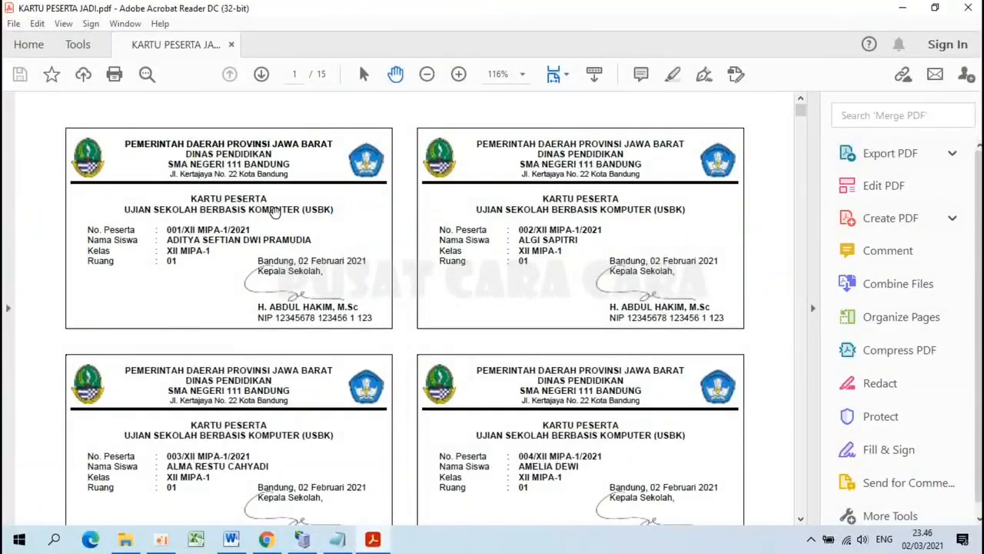
{"action": "scroll", "coordinate": [275, 212], "scroll_direction": "down", "scroll_amount": 1}
{"action": "scroll", "coordinate": [275, 212], "scroll_direction": "down", "scroll_amount": 5}
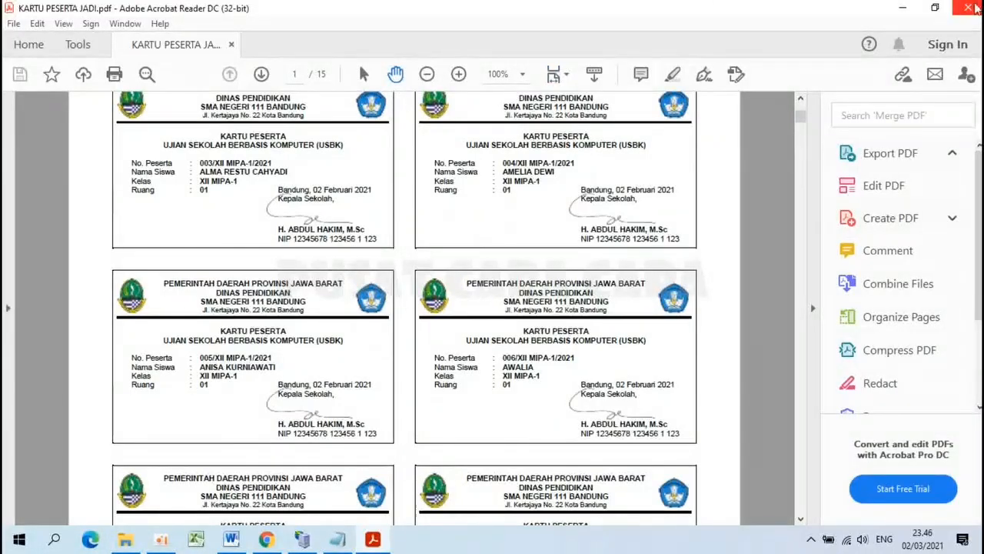
{"action": "left_click", "coordinate": [976, 8]}
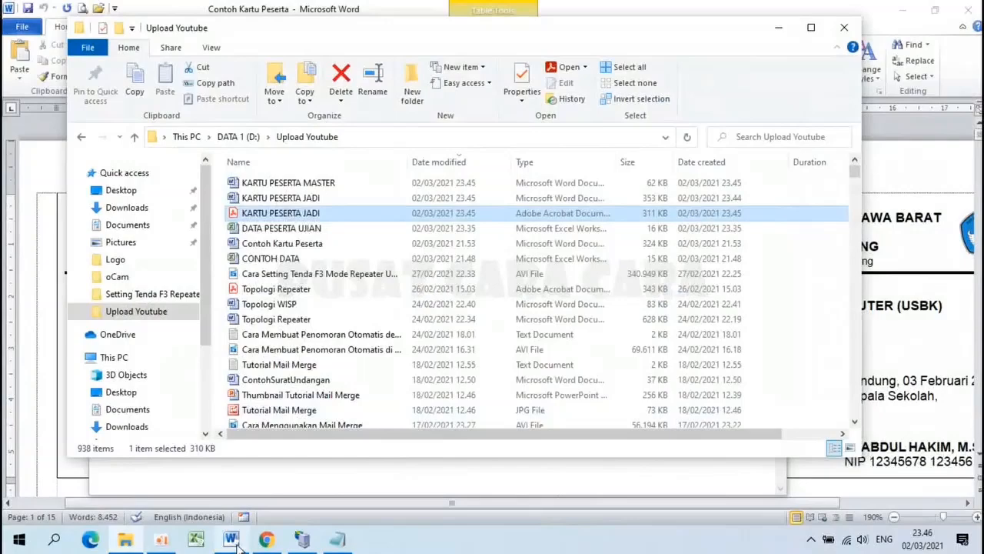
Step: Switch to the Contoh Kartu Peserta document in Word and review the cards on its first page
{"action": "left_click", "coordinate": [231, 540]}
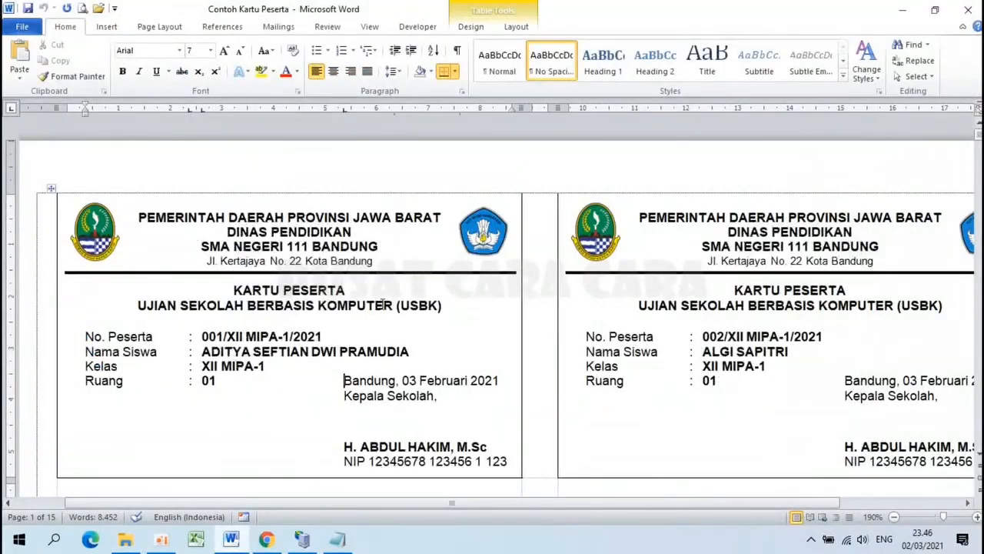
{"action": "scroll", "coordinate": [382, 306], "scroll_direction": "down", "scroll_amount": 5}
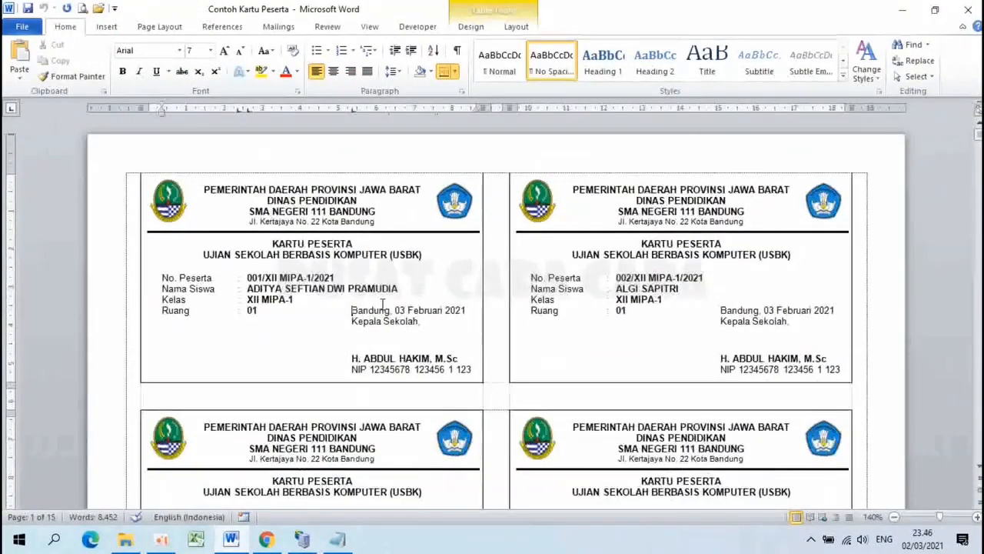
{"action": "scroll", "coordinate": [383, 305], "scroll_direction": "down", "scroll_amount": 4}
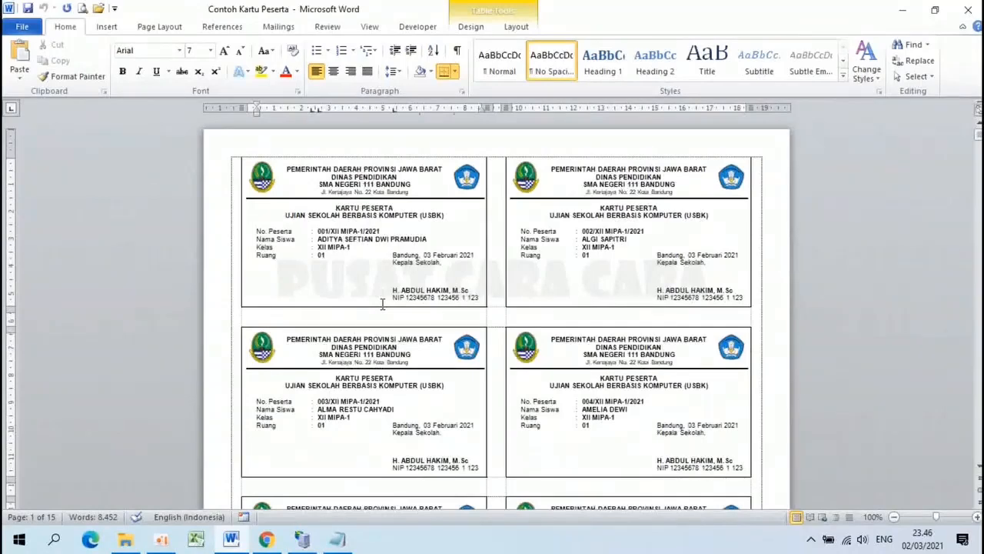
{"action": "scroll", "coordinate": [383, 305], "scroll_direction": "up", "scroll_amount": 1}
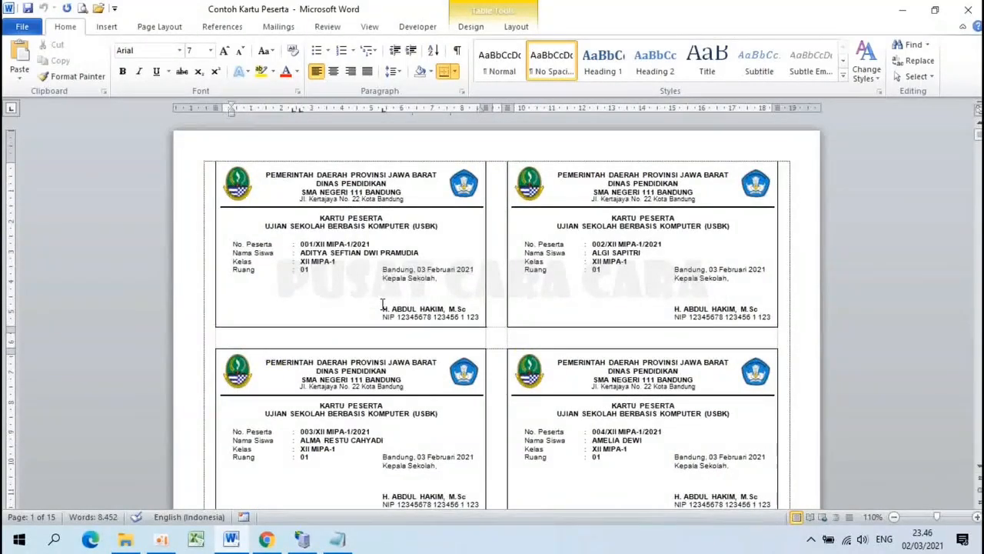